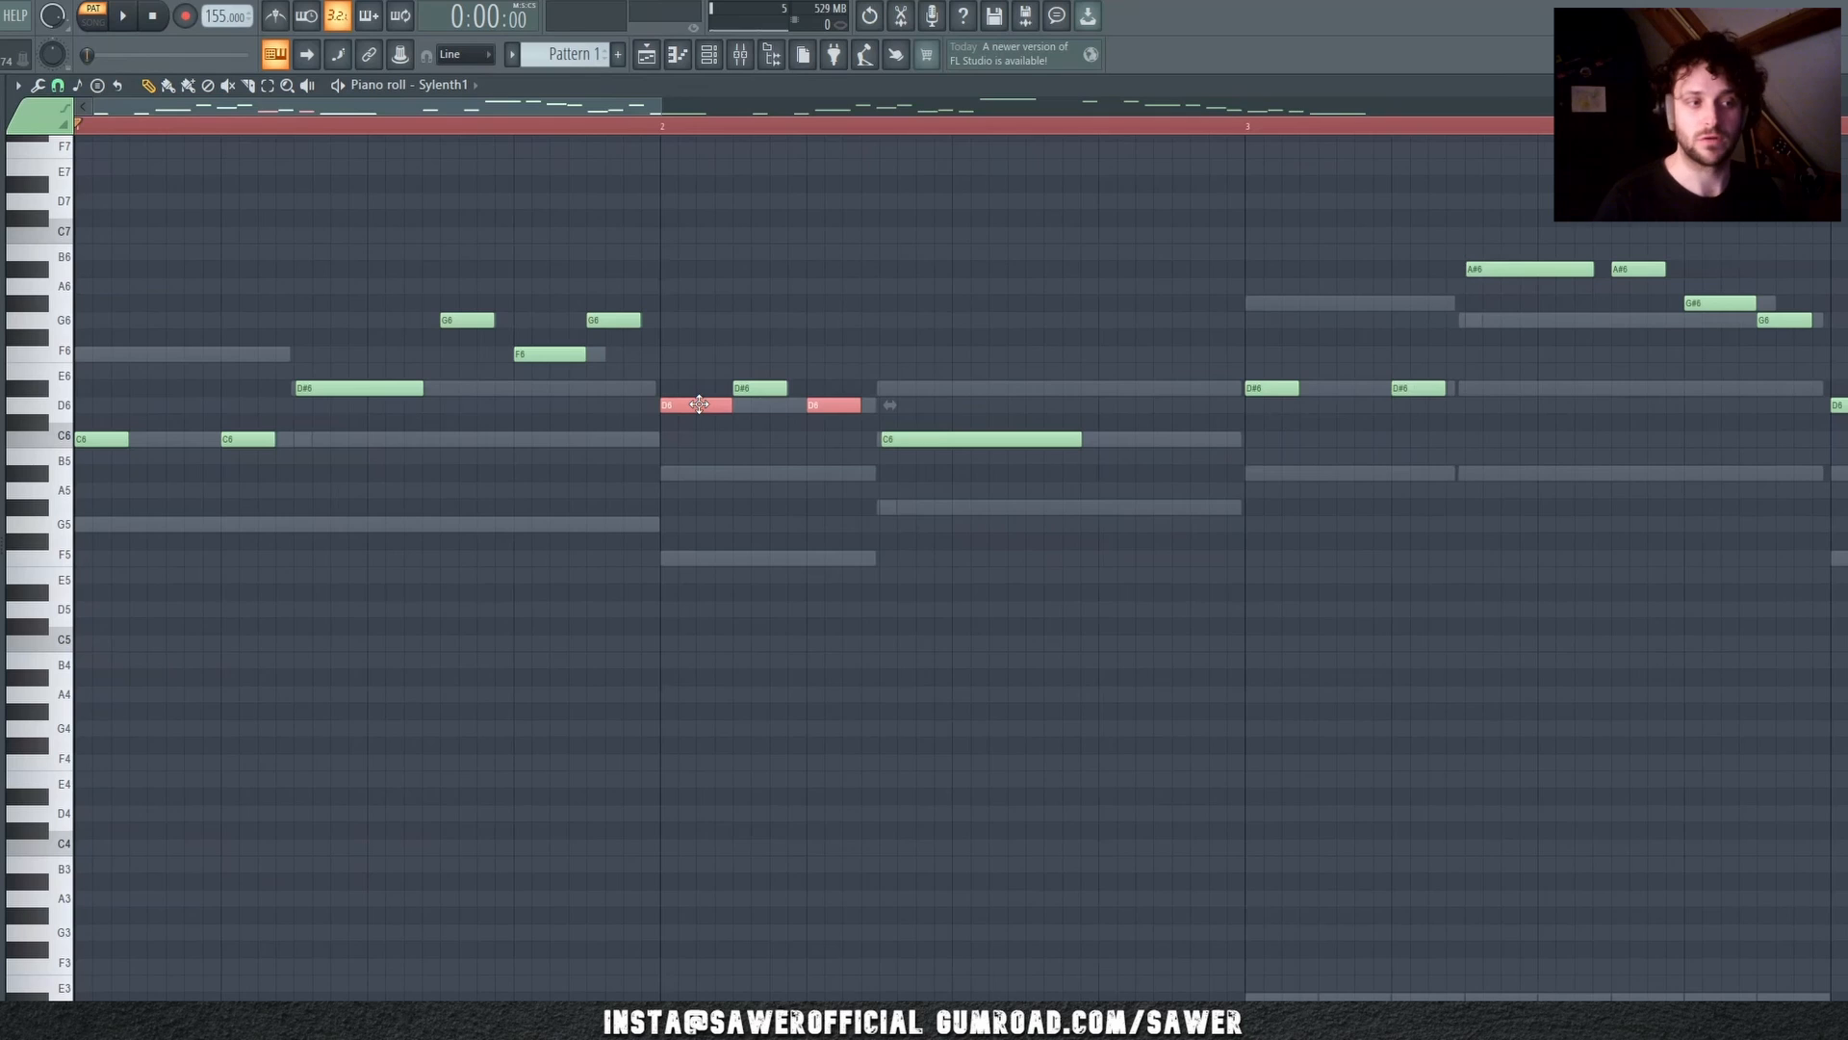
Step: Duplicate the long D#6 note in bar 1 onto C6 and G5 to build a three-note chord
left_click(330, 387, "ctrl")
left_click(402, 440, "ctrl")
left_click_drag(359, 388, 360, 525)
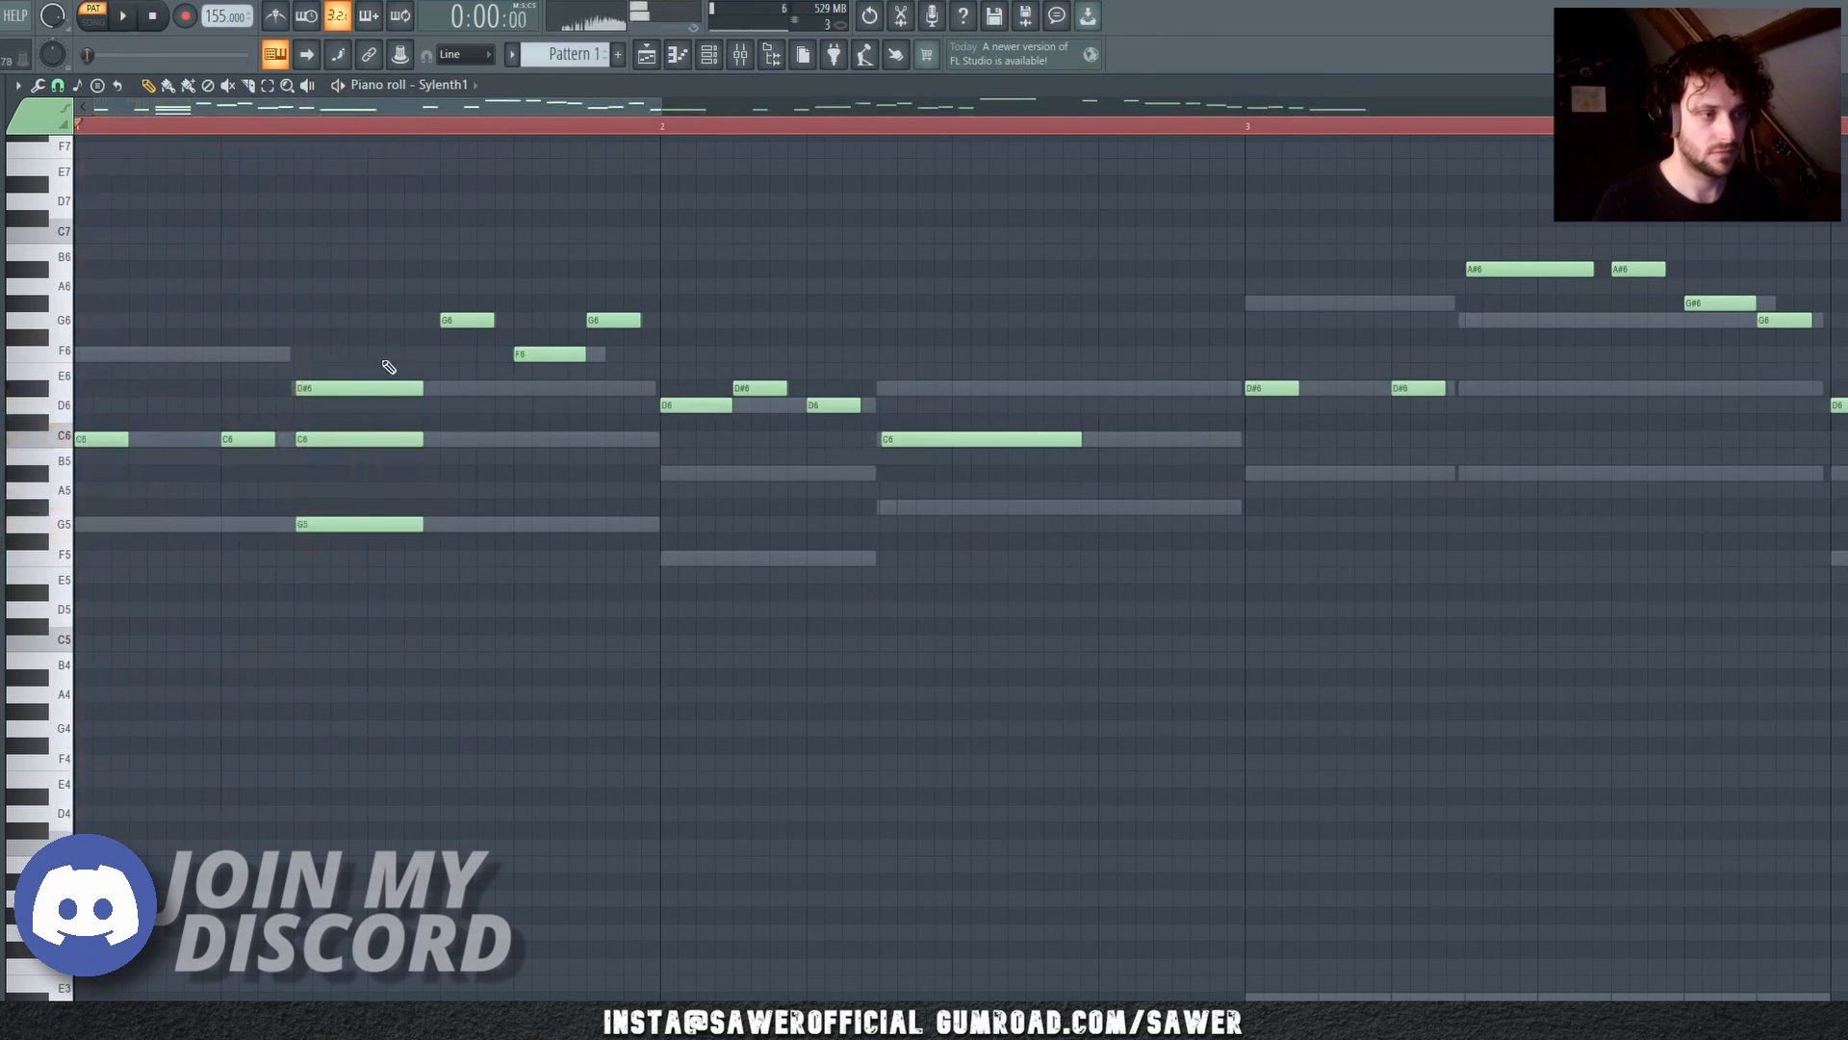
Step: Duplicate the two short C6 notes at the start of bar 1 onto G5 and D#5, and play the bar back
left_click_drag(275, 450, 107, 523)
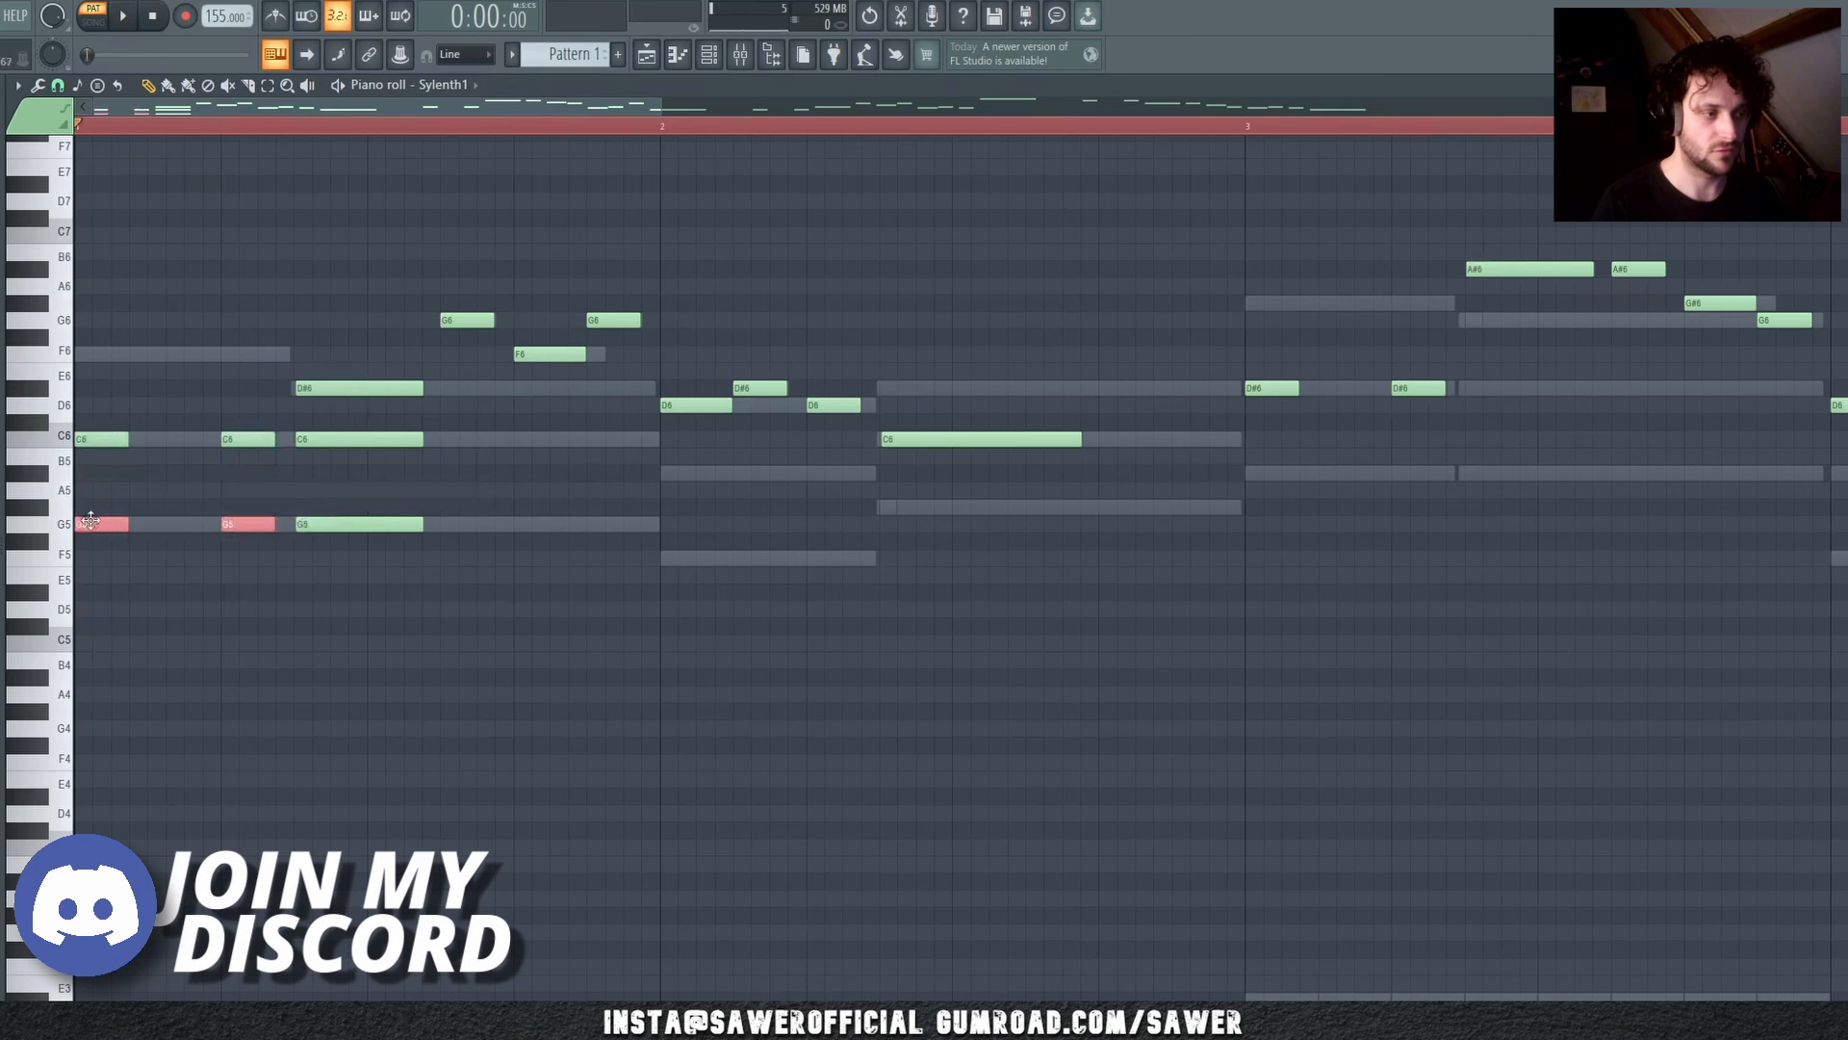
left_click_drag(96, 526, 96, 589)
scroll(568, 626, "down", 10)
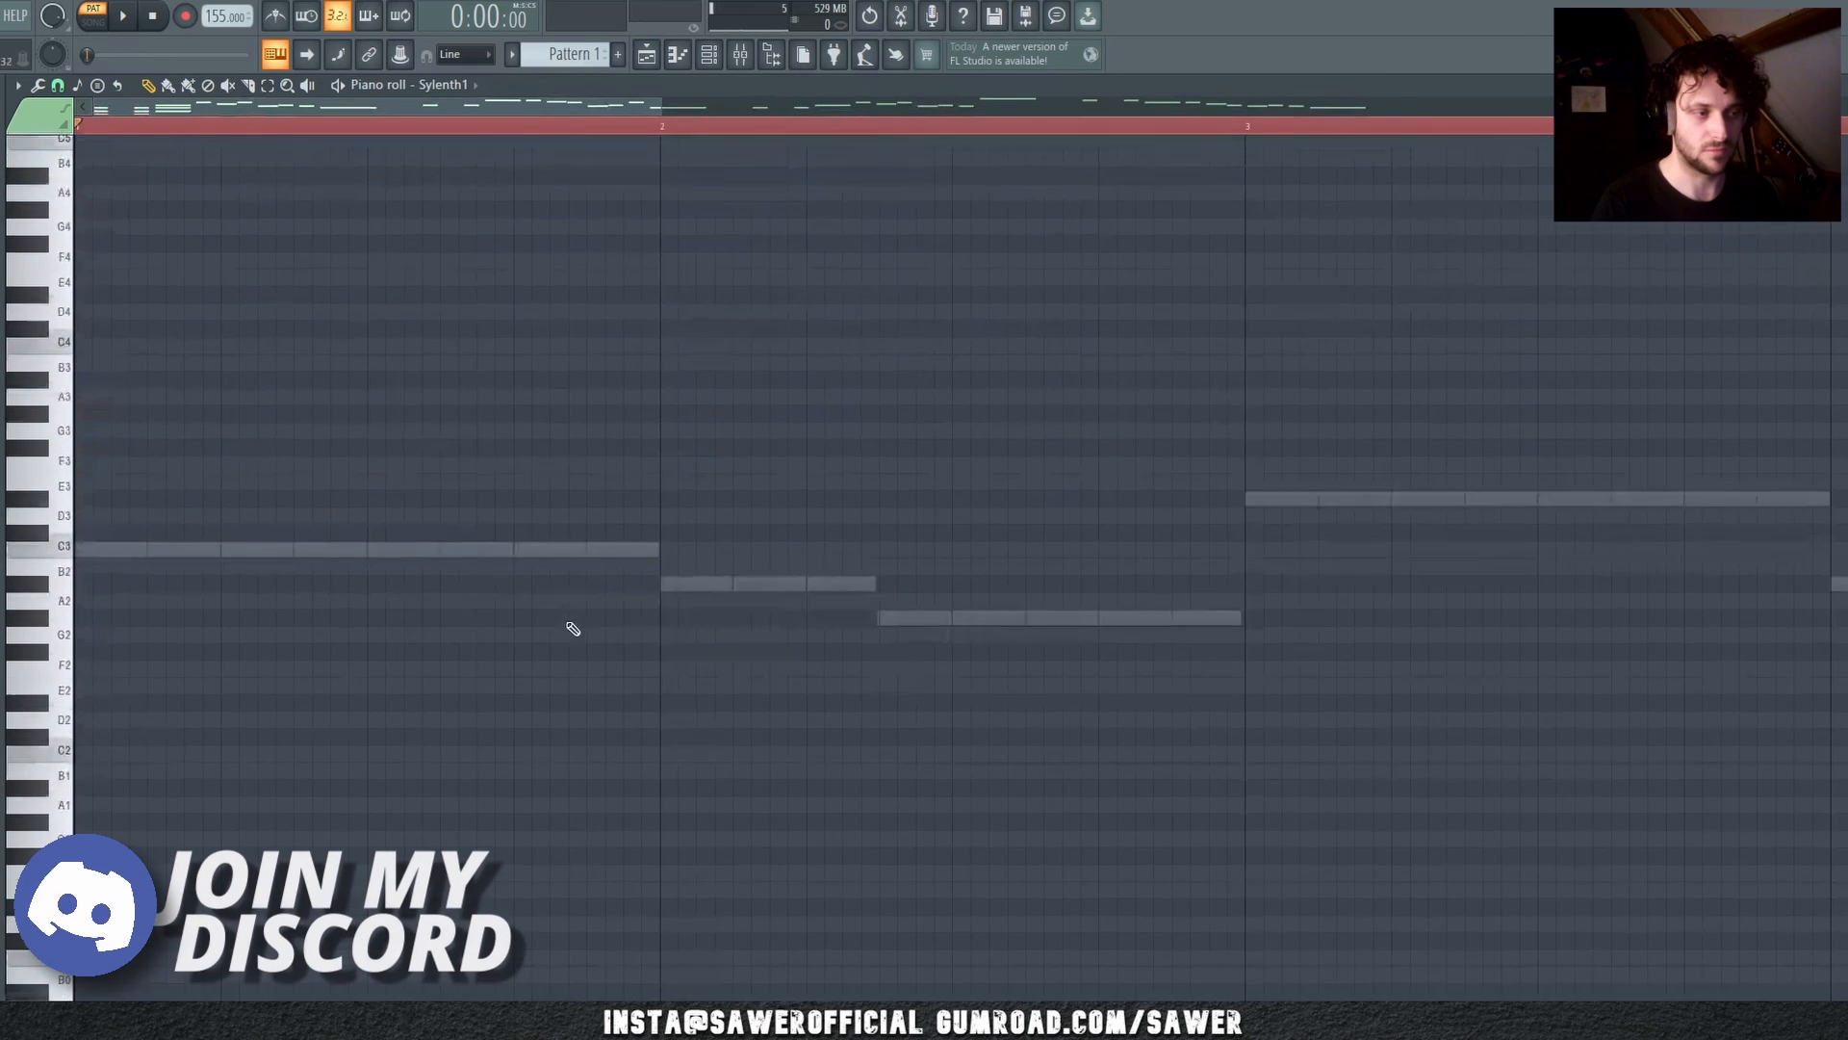
scroll(520, 596, "up", 10)
left_click(507, 681)
key("space")
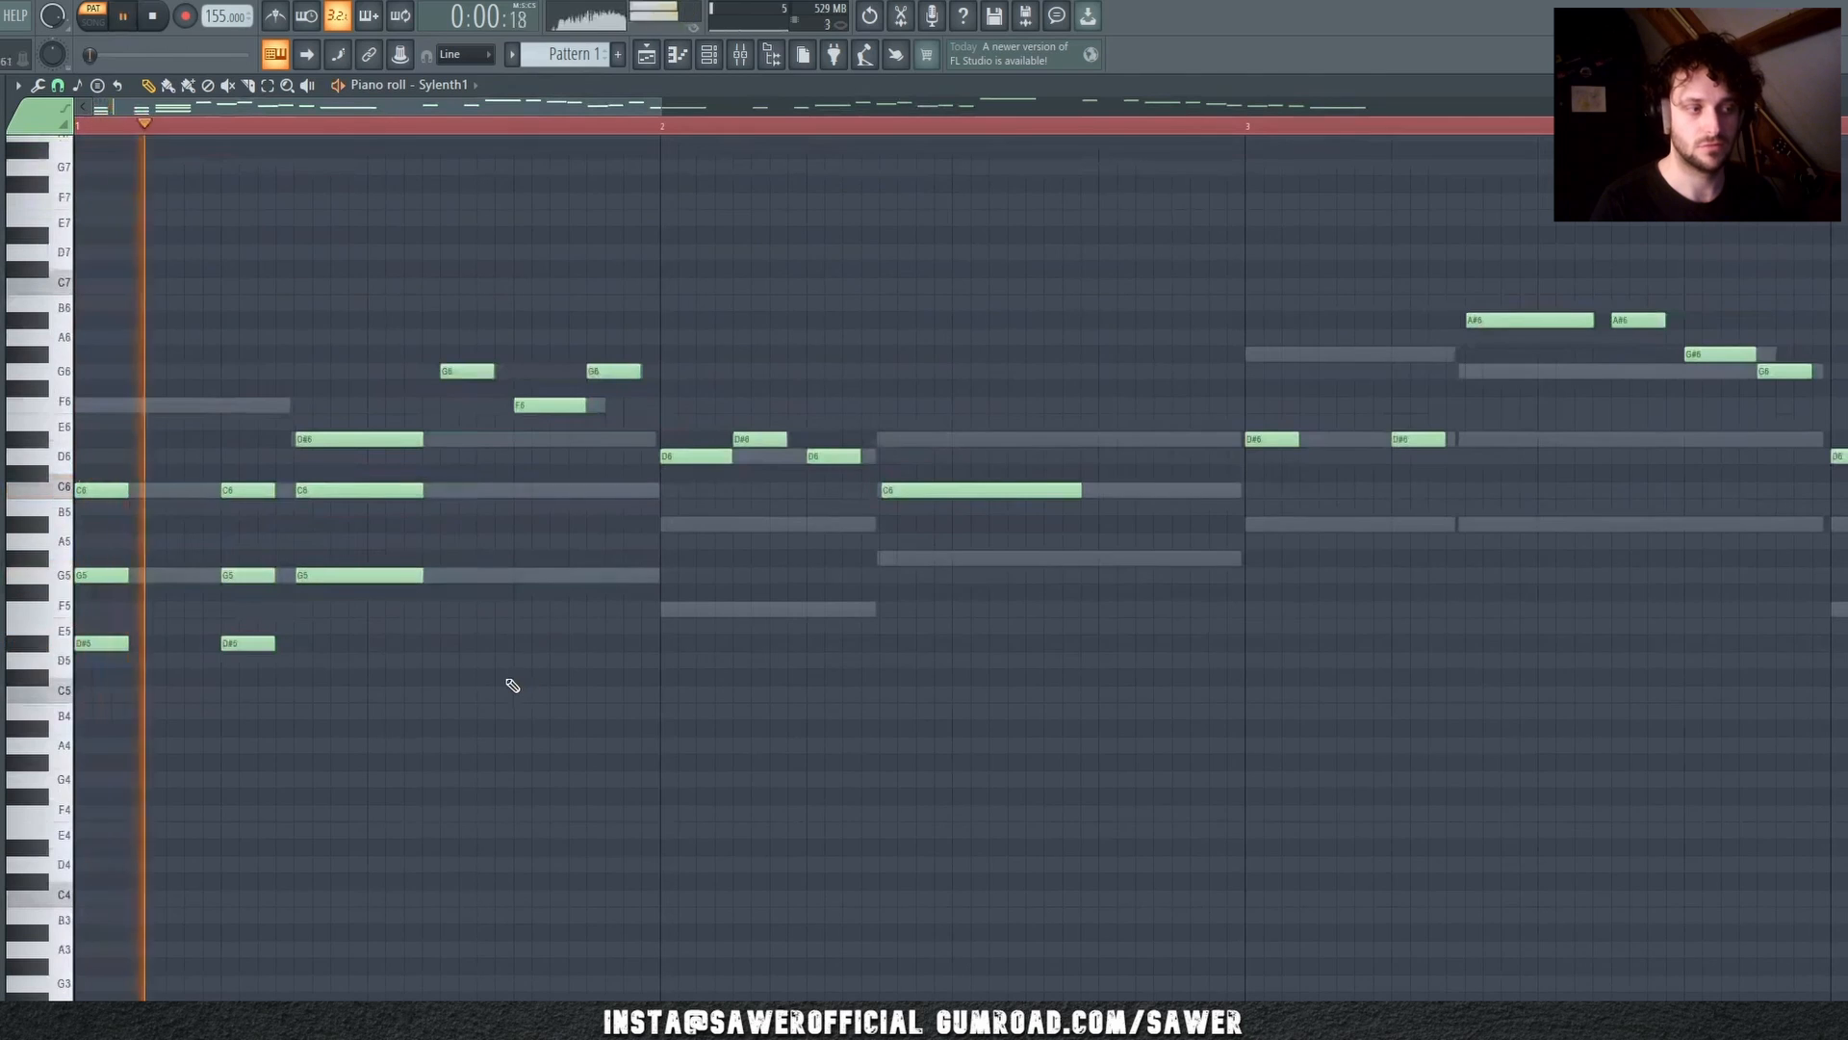
key("space")
key("space")
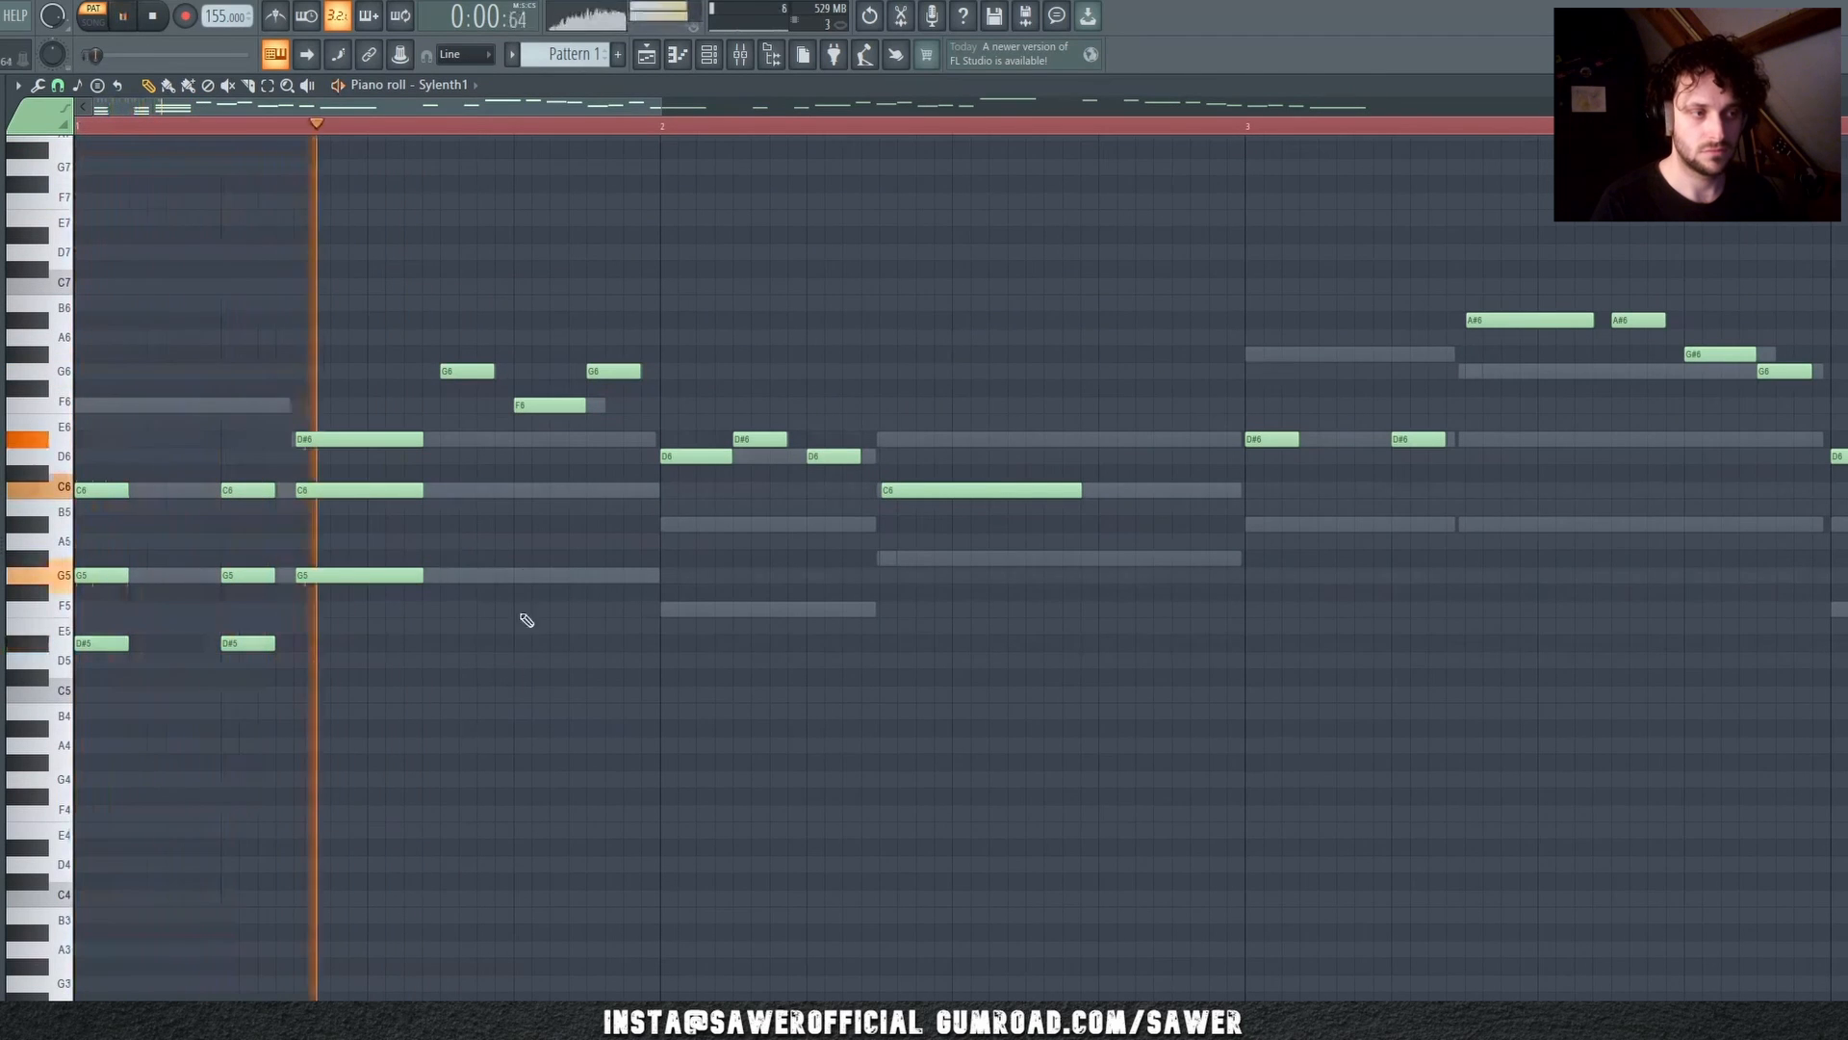
key("space")
Step: Duplicate bar 1's two G6 notes onto D#6 and C6, and bar 2's two D6 notes onto A#5 and F5
left_click_drag(372, 347, 631, 379)
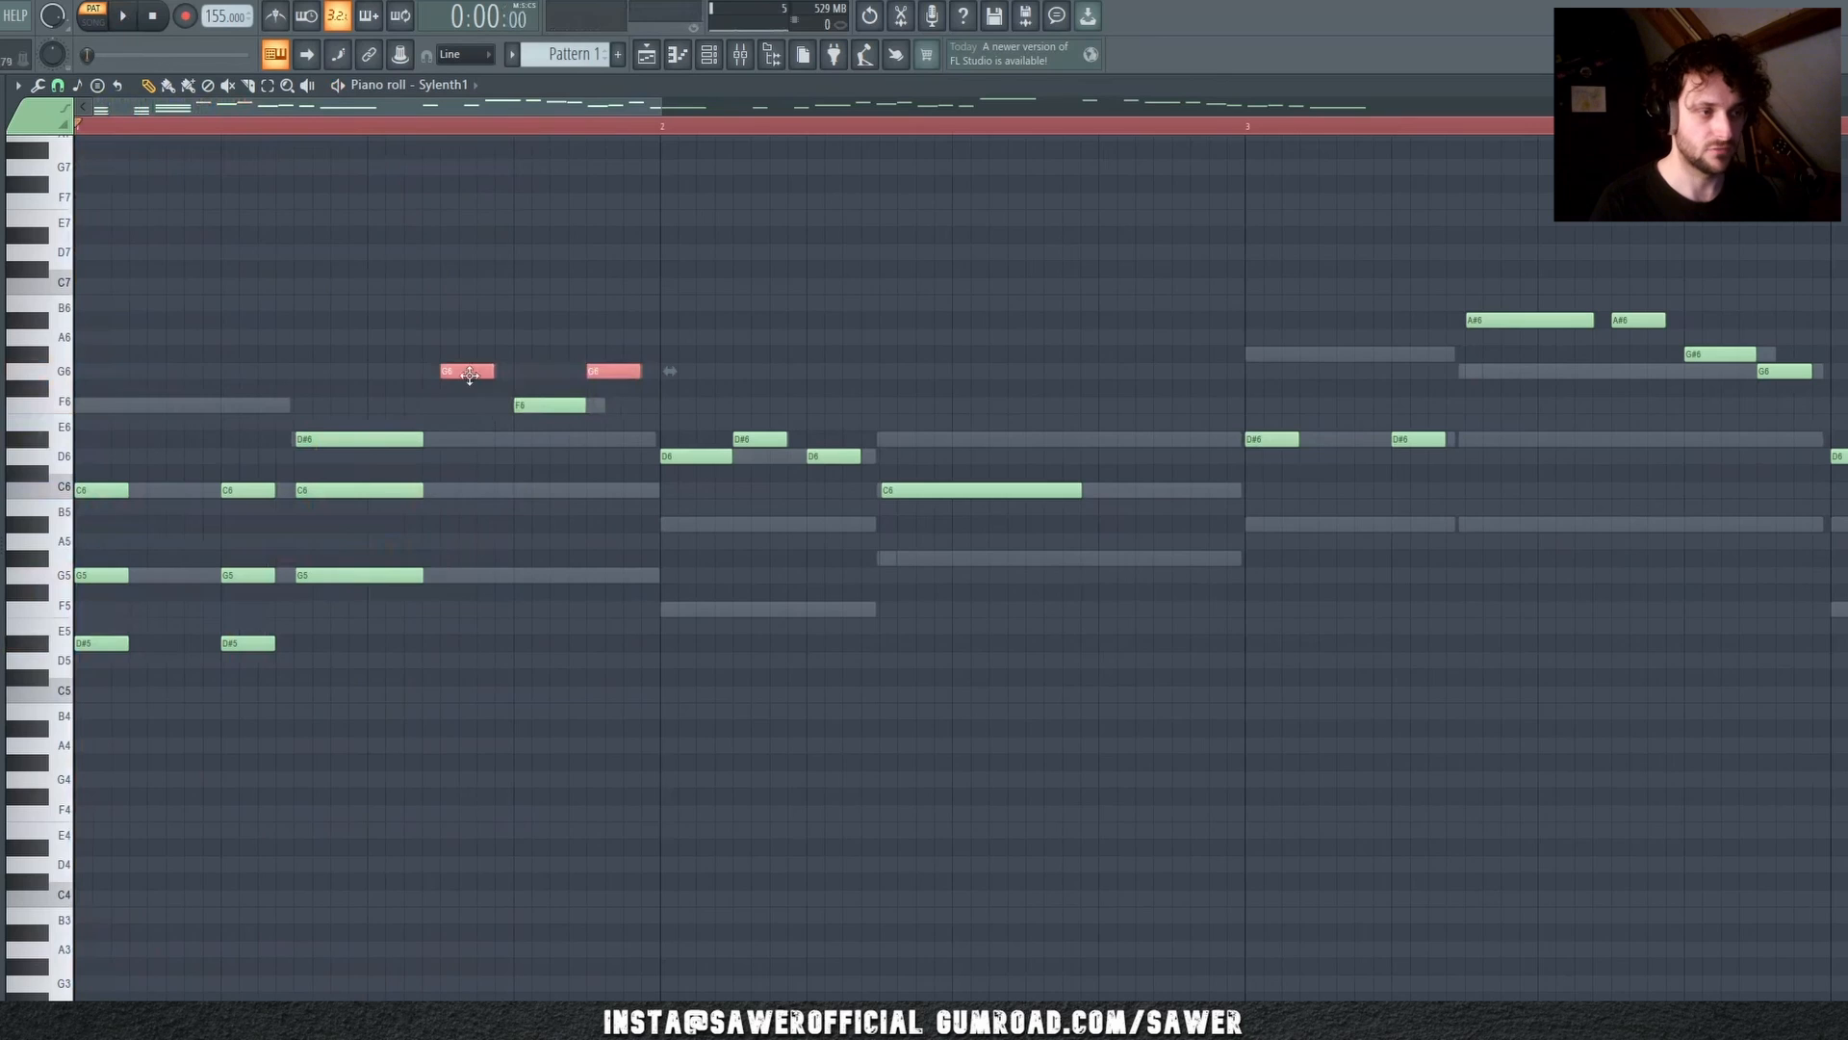
left_click_drag(465, 366, 458, 493)
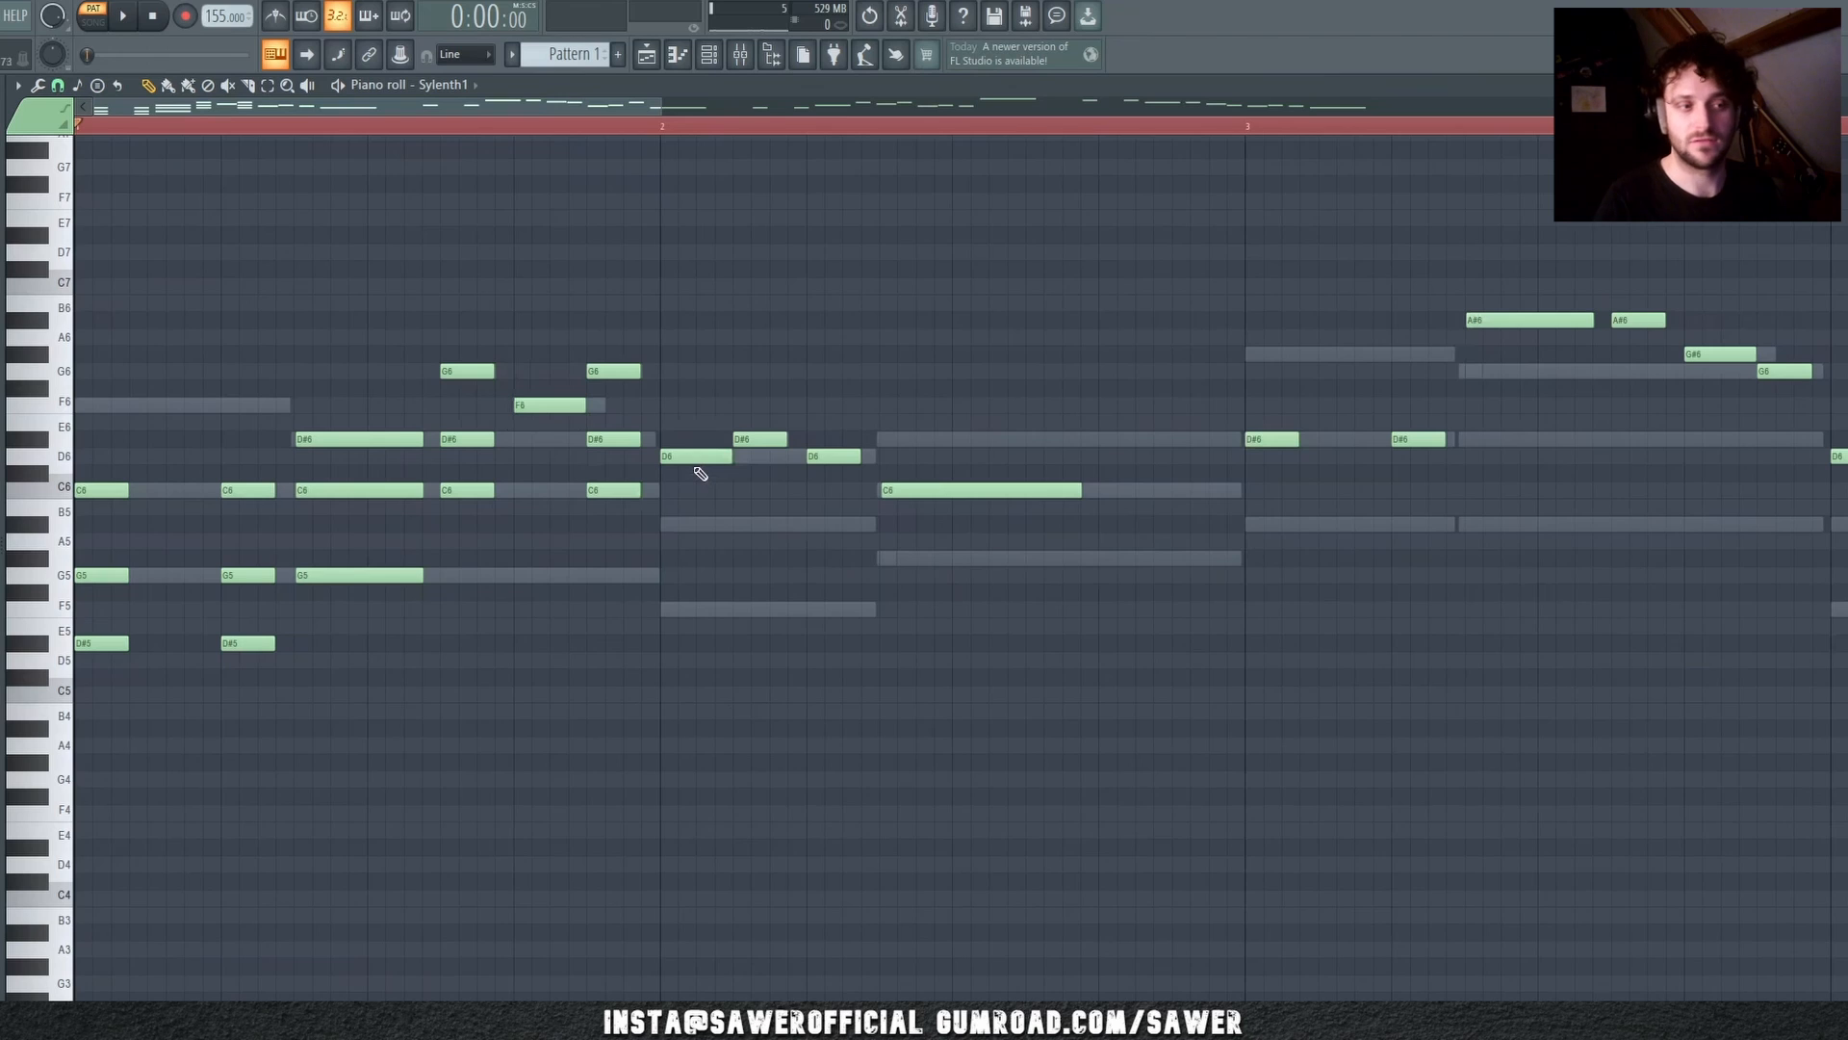
left_click_drag(685, 449, 717, 616)
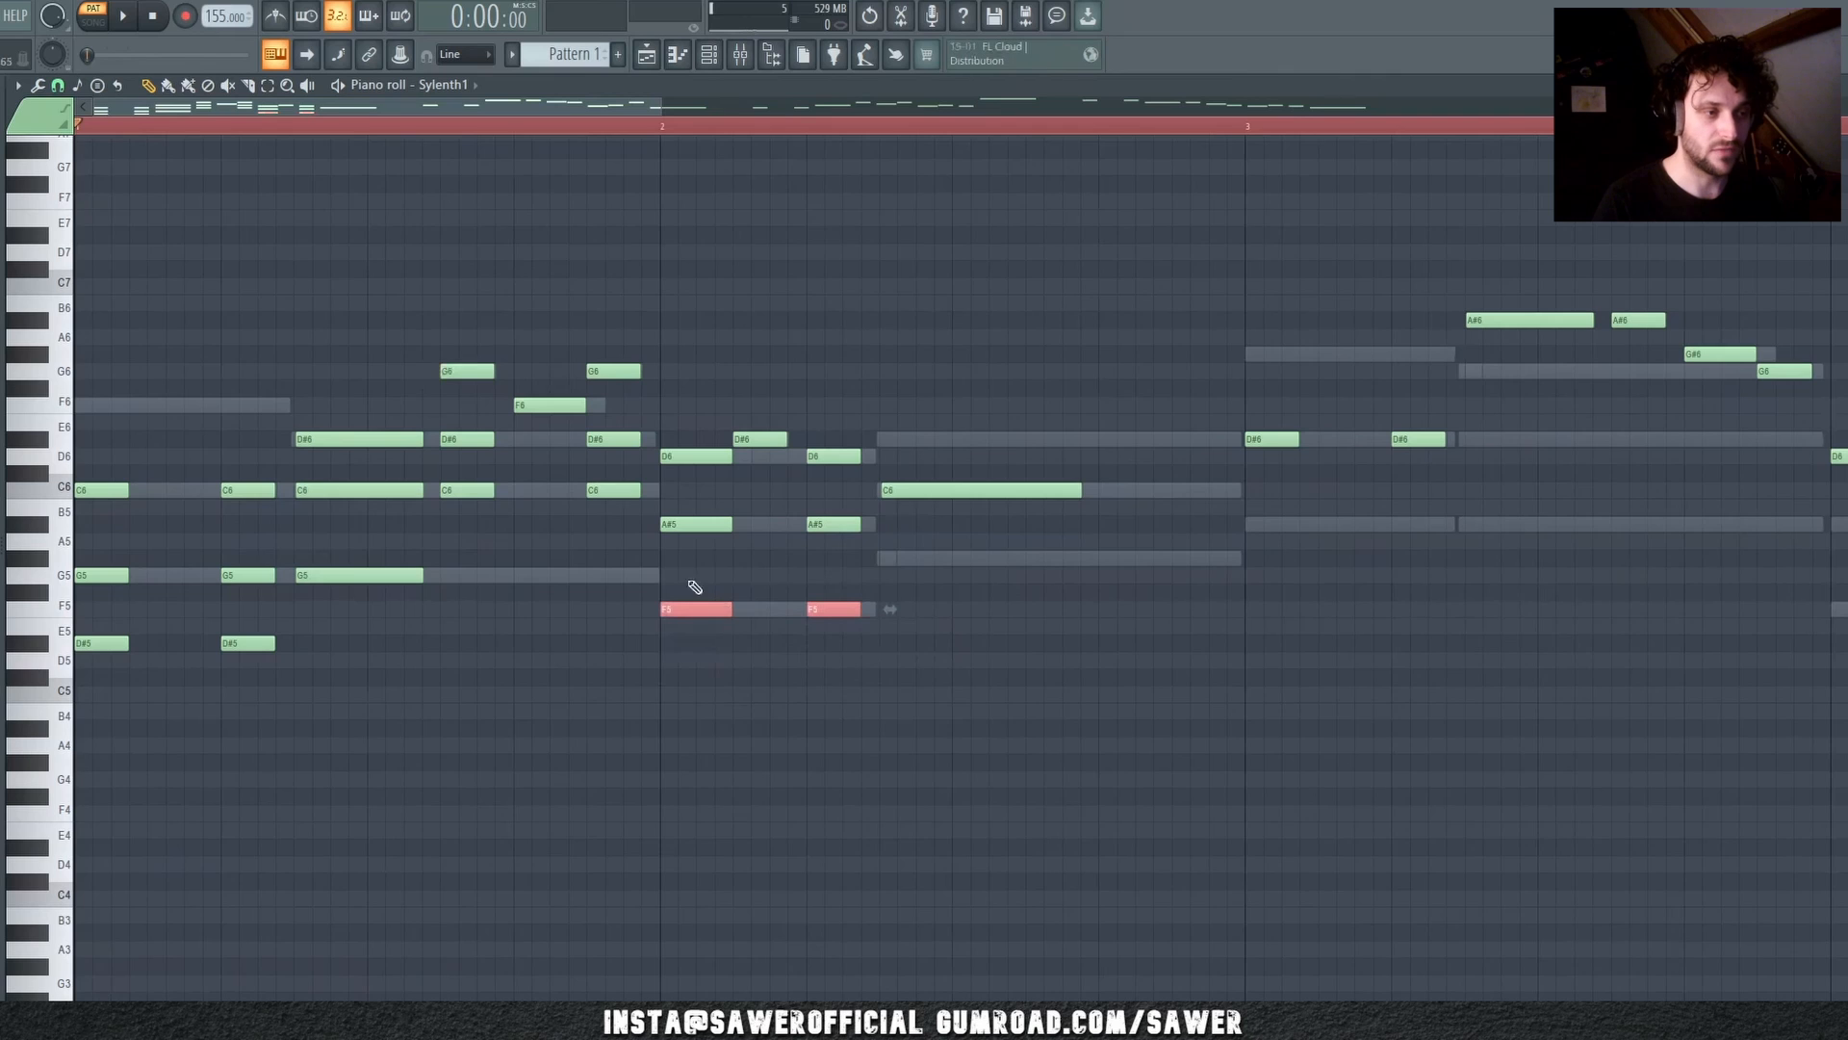
Step: Copy the D6 and A#5 notes from the start of bar 2 under the F6 note in bar 1, and play the result
left_click(558, 401)
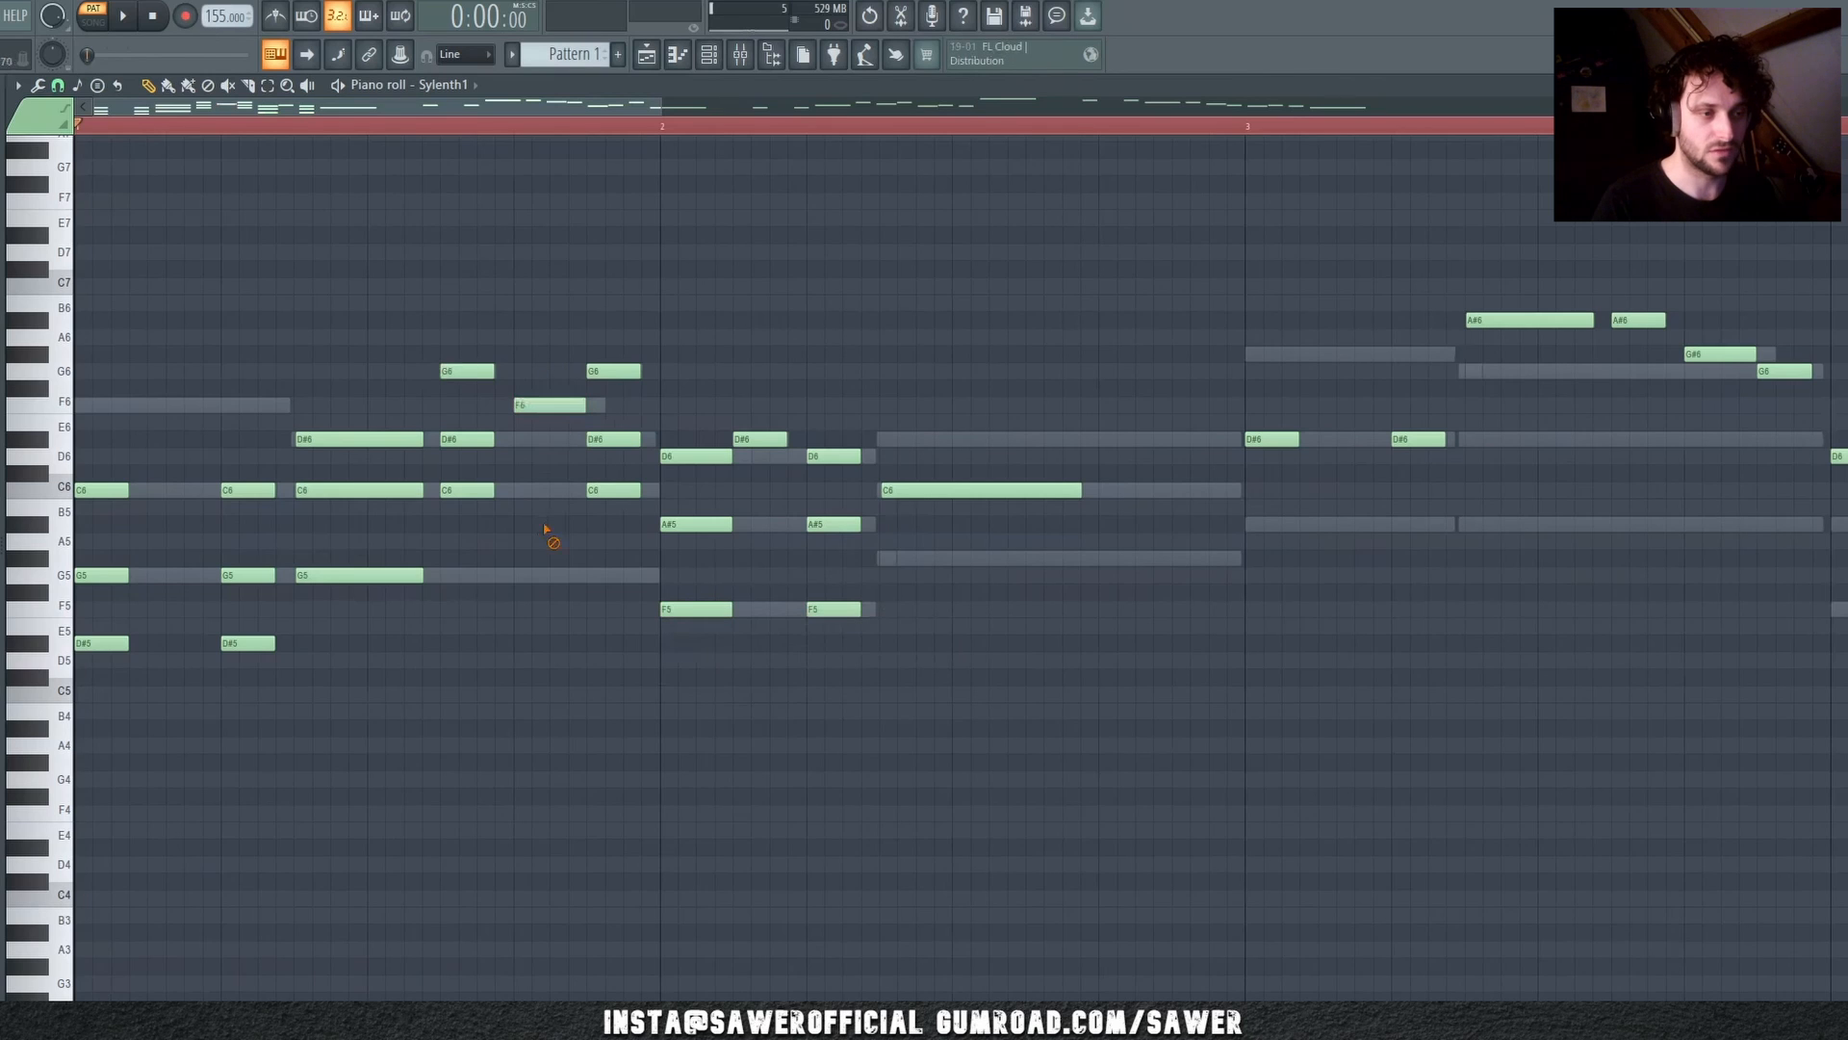
left_click_drag(679, 416, 681, 561)
left_click_drag(707, 461, 552, 469)
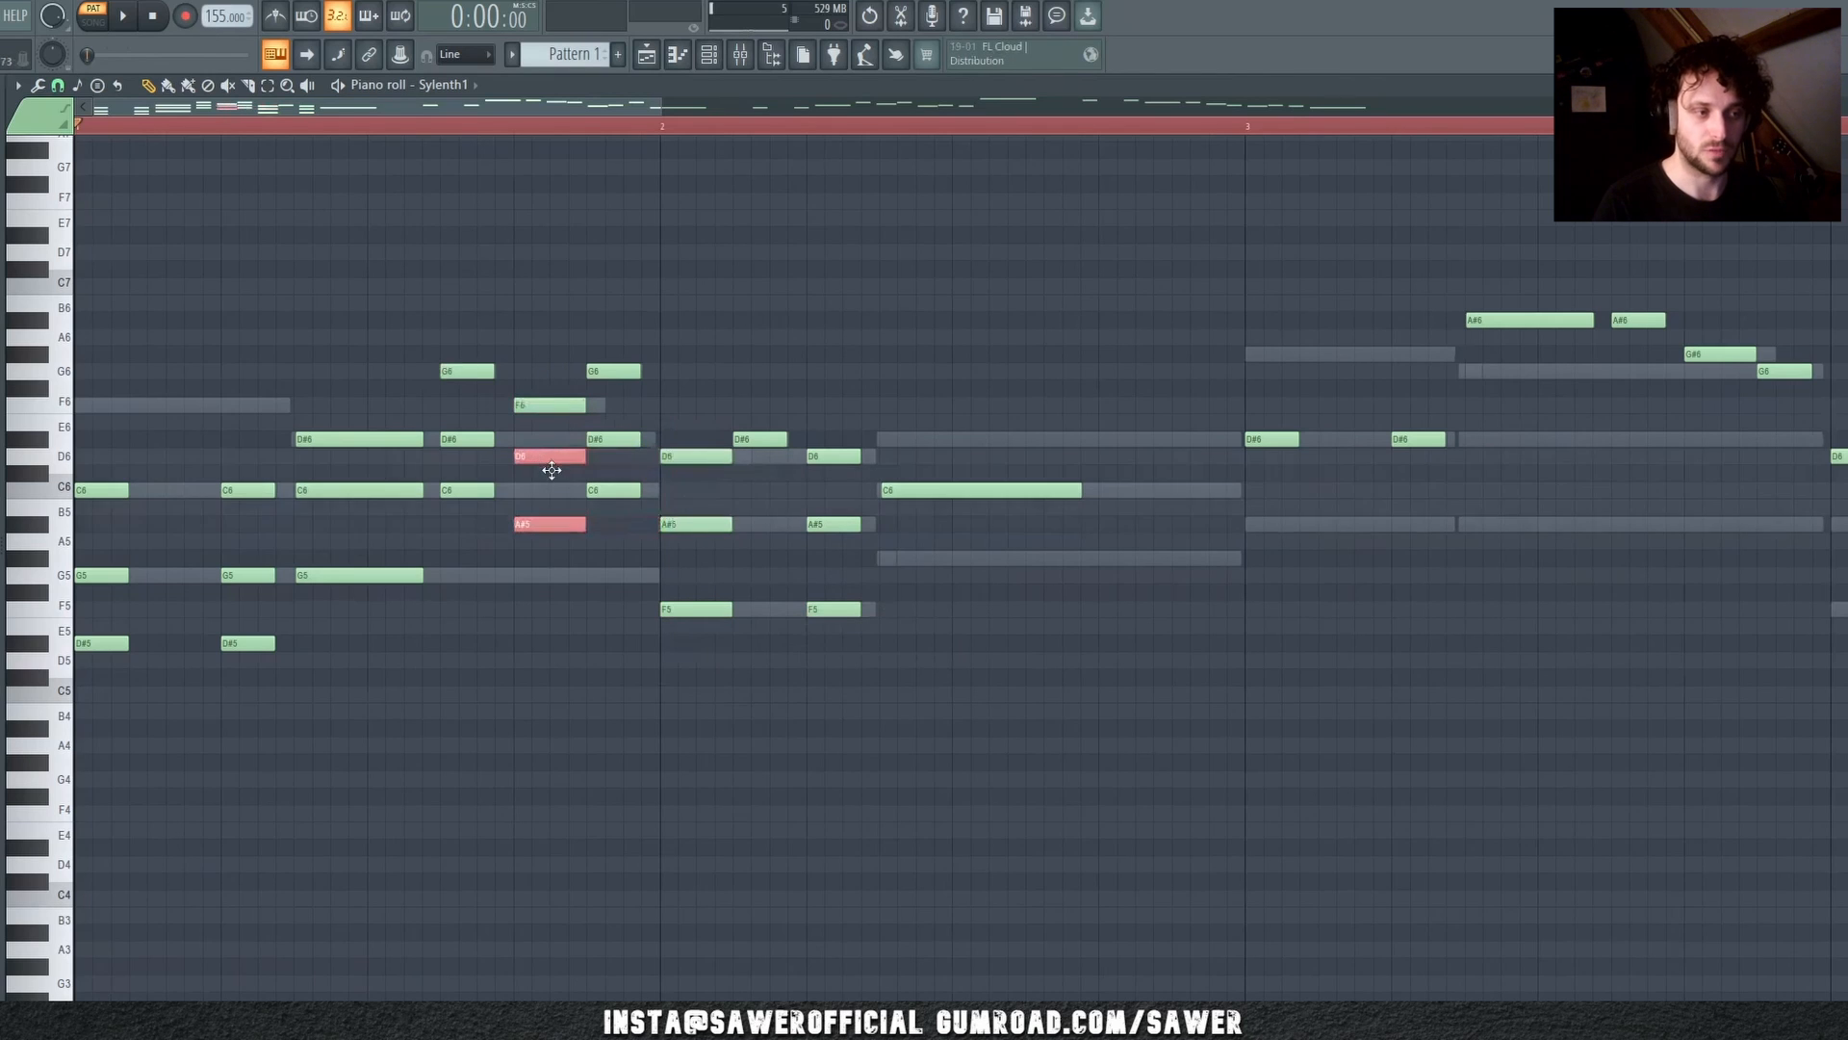
key("space")
left_click(589, 674)
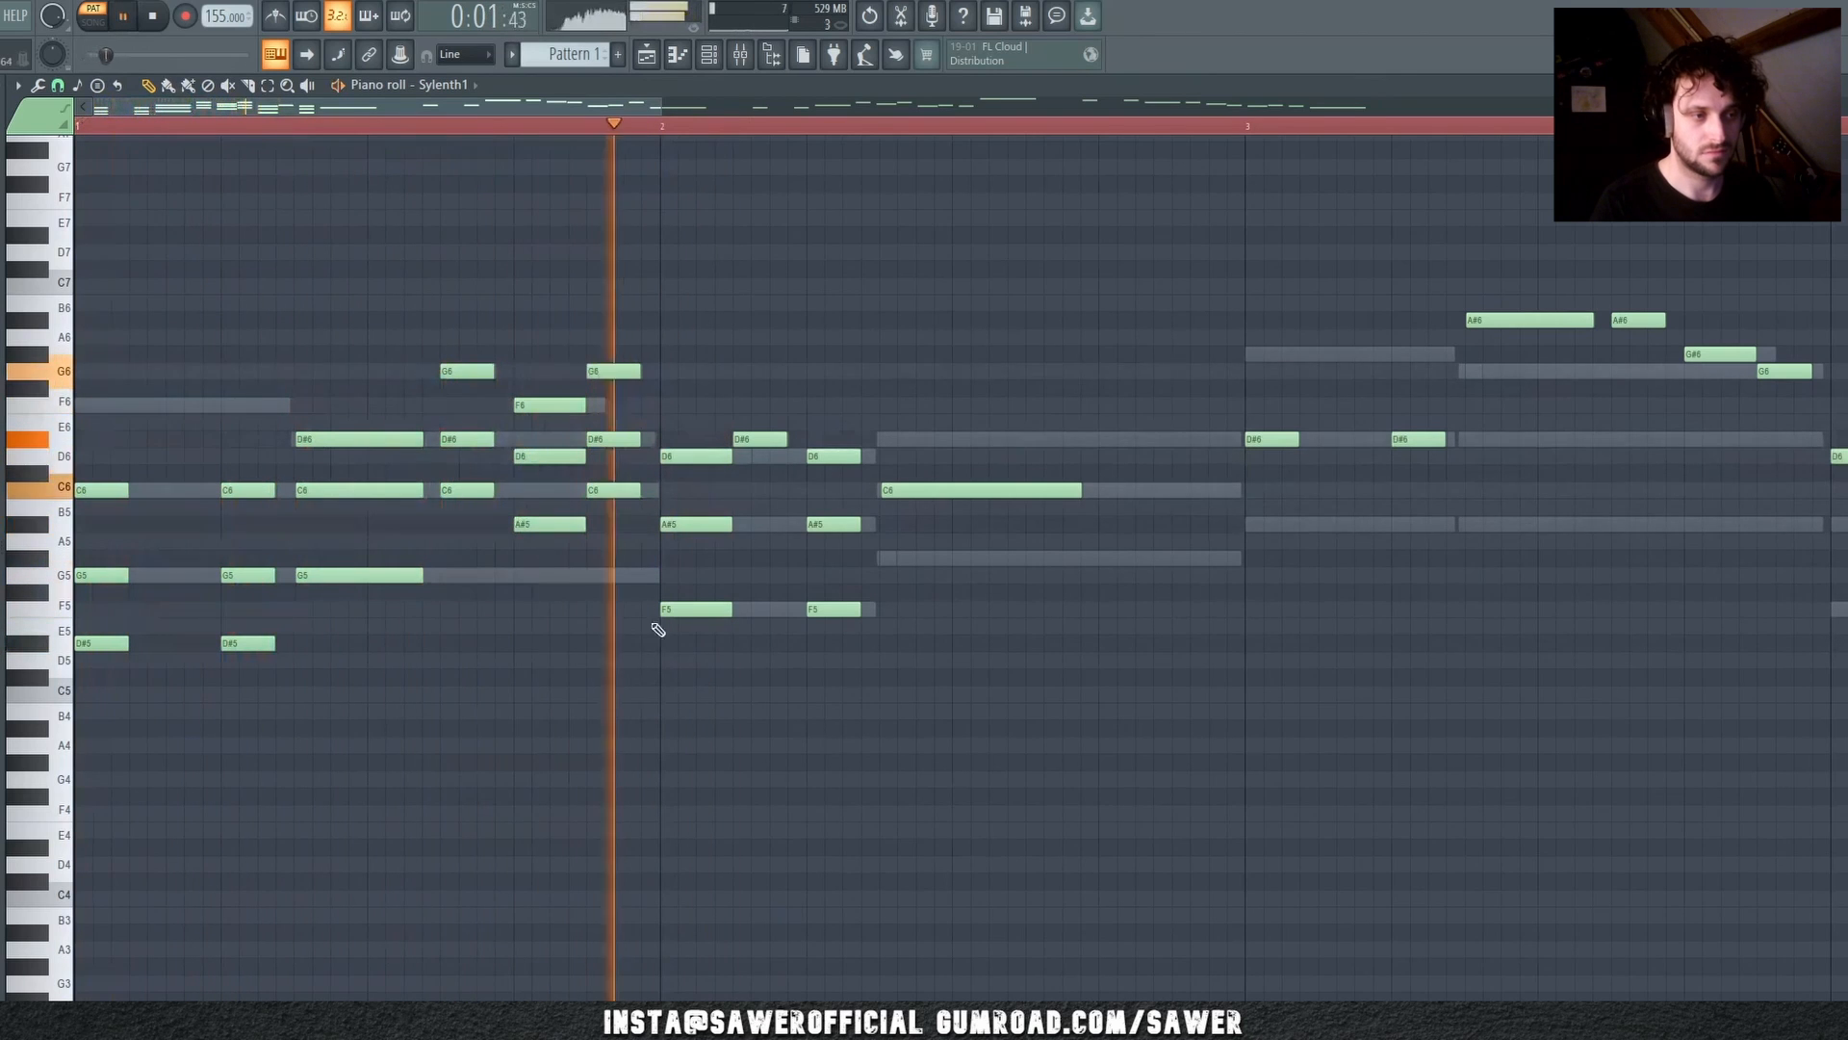
Step: Add C6 and G5 under the short D#6 note in bar 2 and play the melody back
left_click(758, 438)
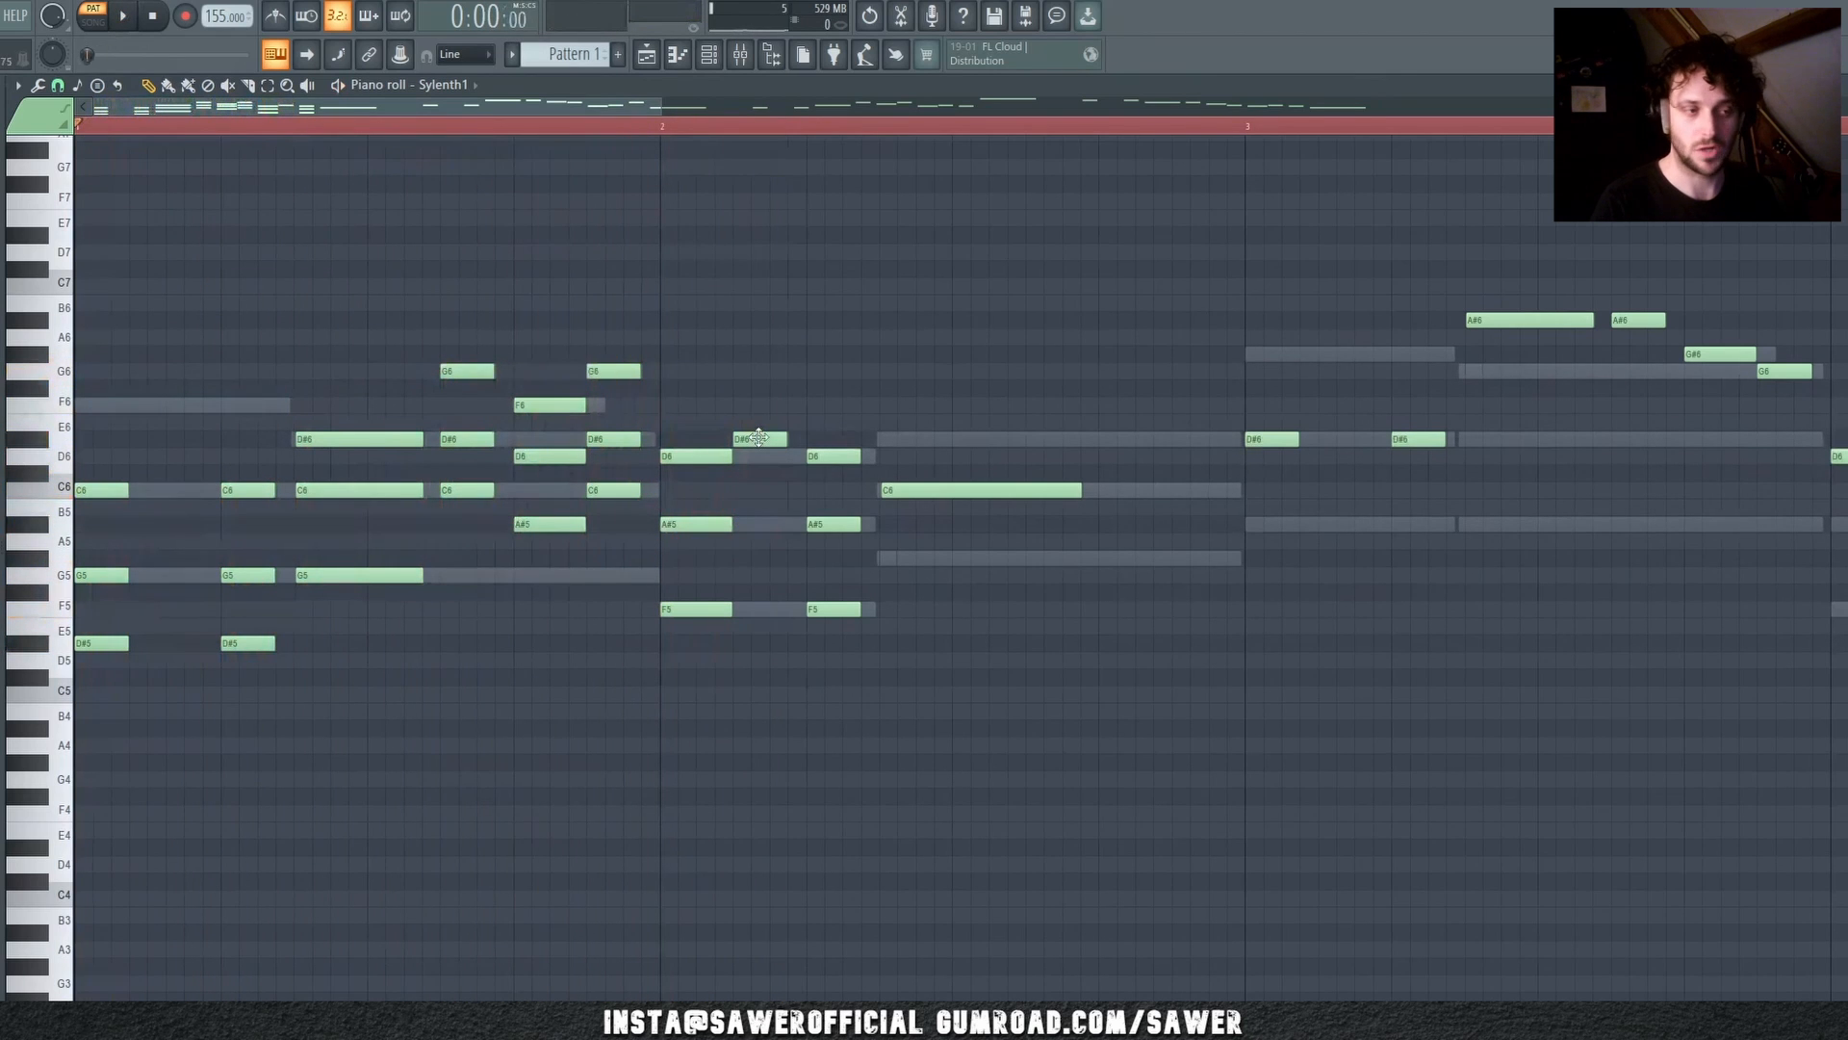
left_click(756, 490)
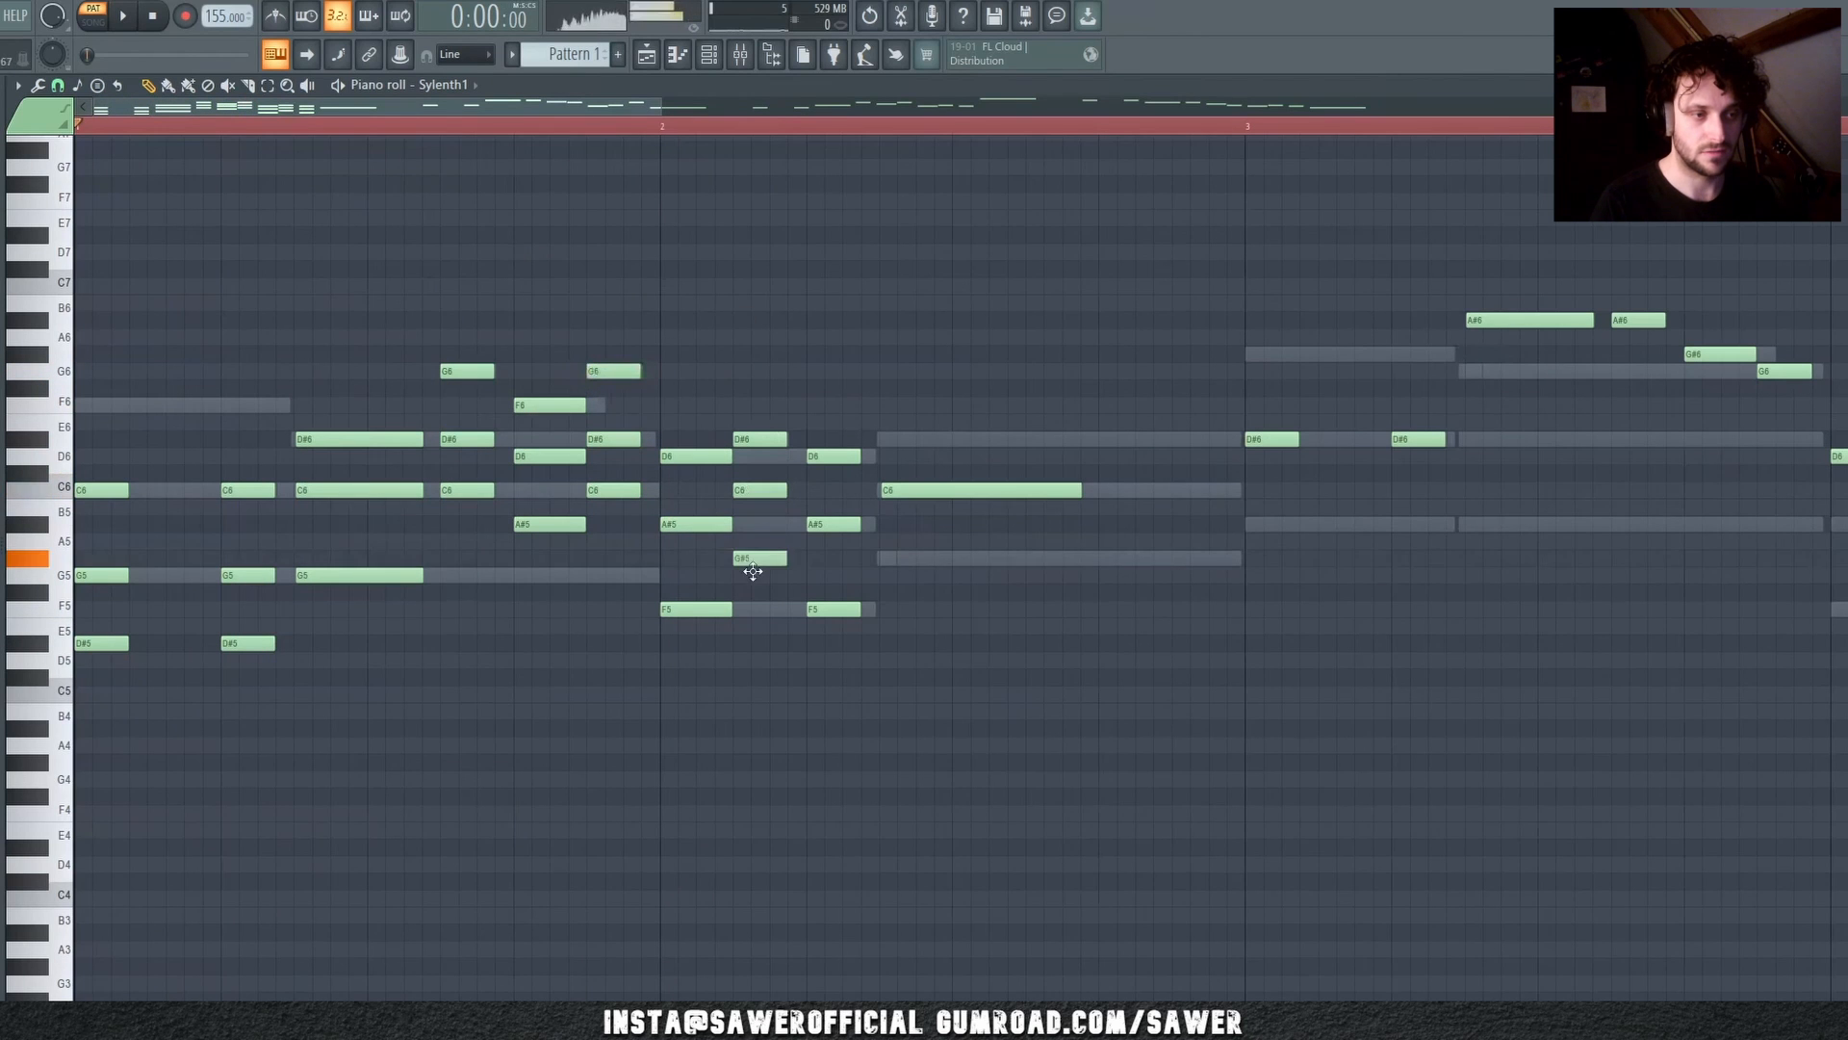
left_click(758, 575)
key("space")
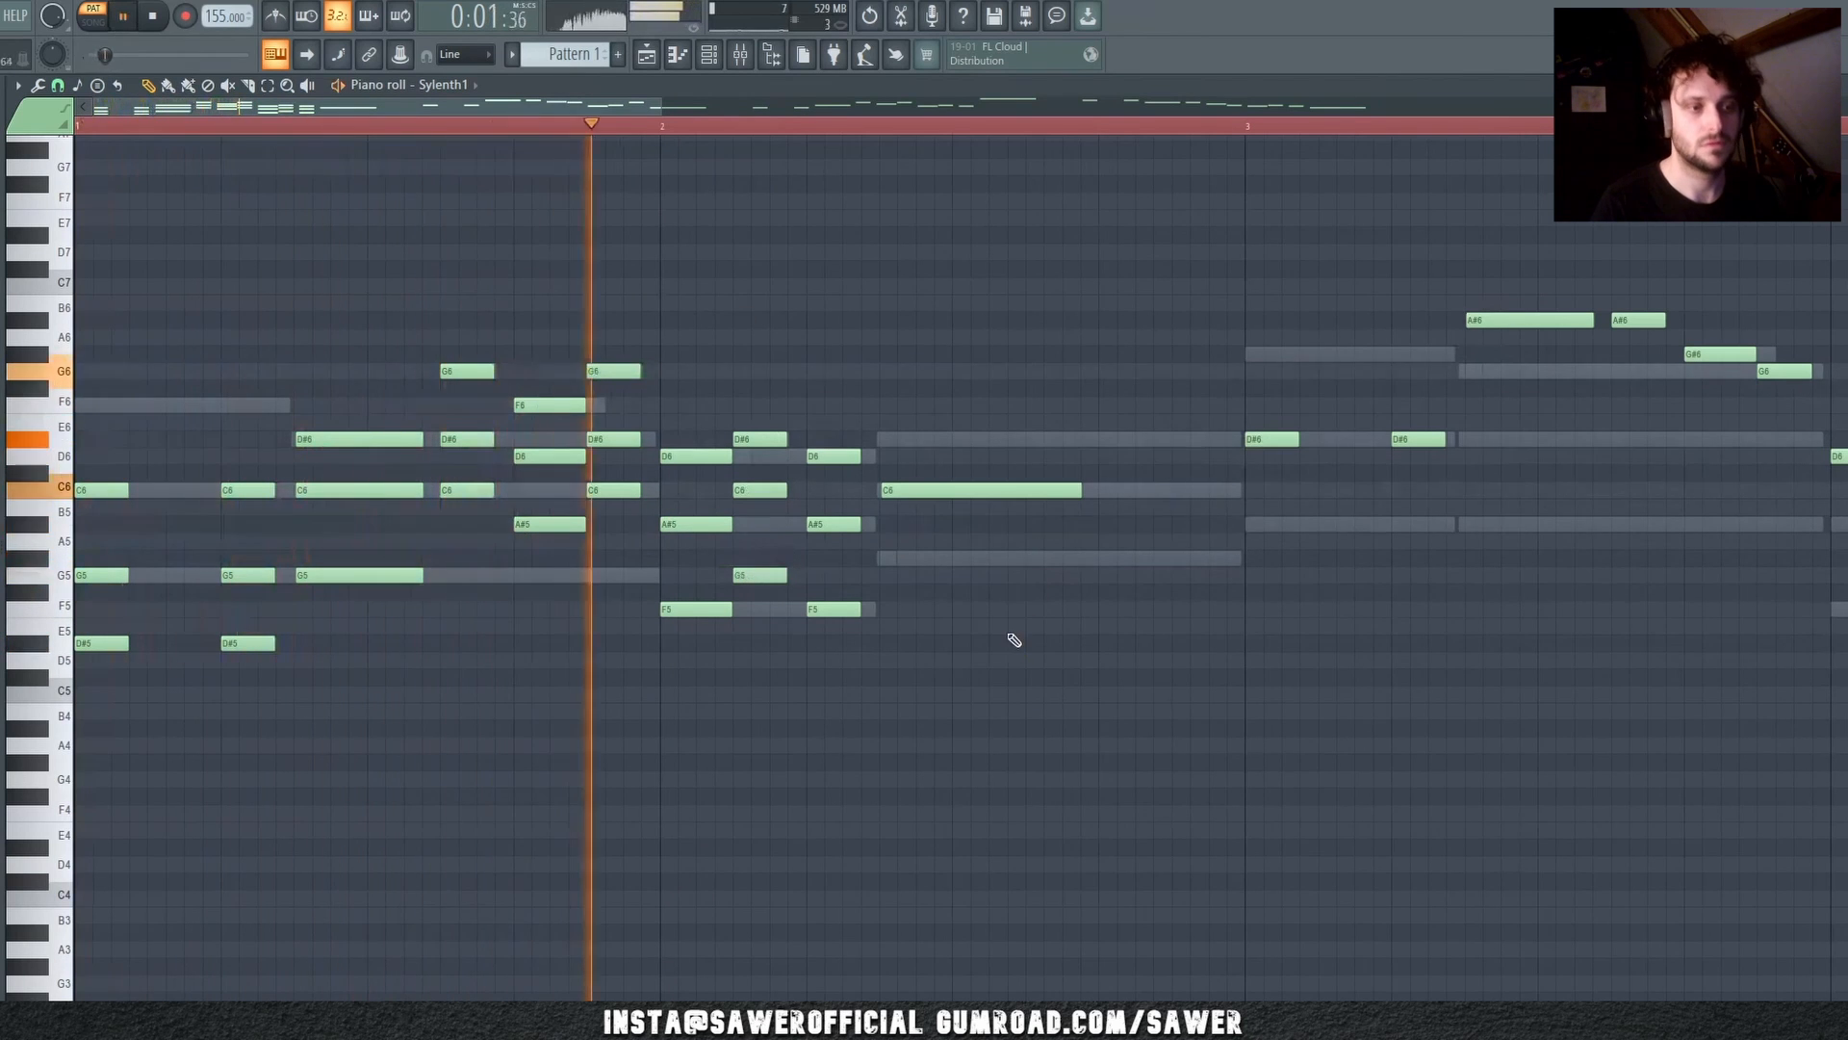
key("space")
Step: Add G#5 and D#5 at the same length under the long C6 note in bar 2, and listen to both bars
left_click(919, 507)
left_click_drag(921, 528, 921, 558)
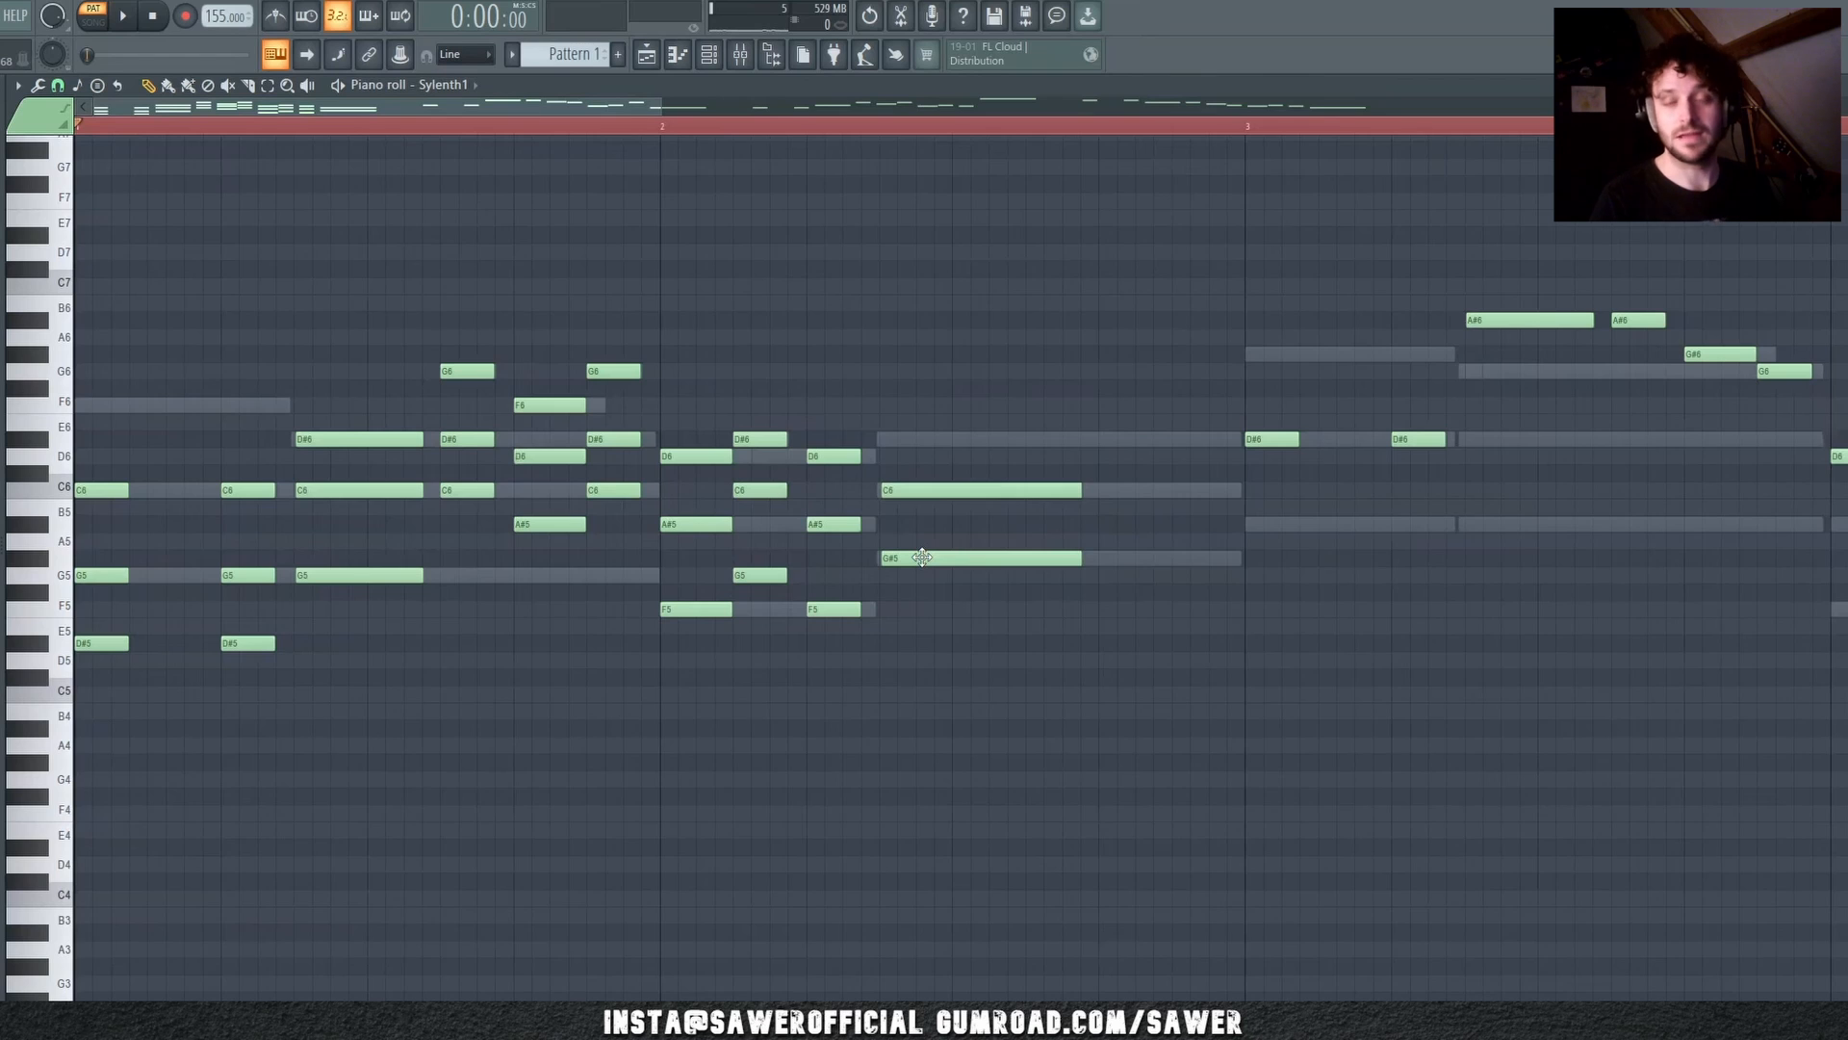
left_click_drag(922, 558, 920, 645)
key("space")
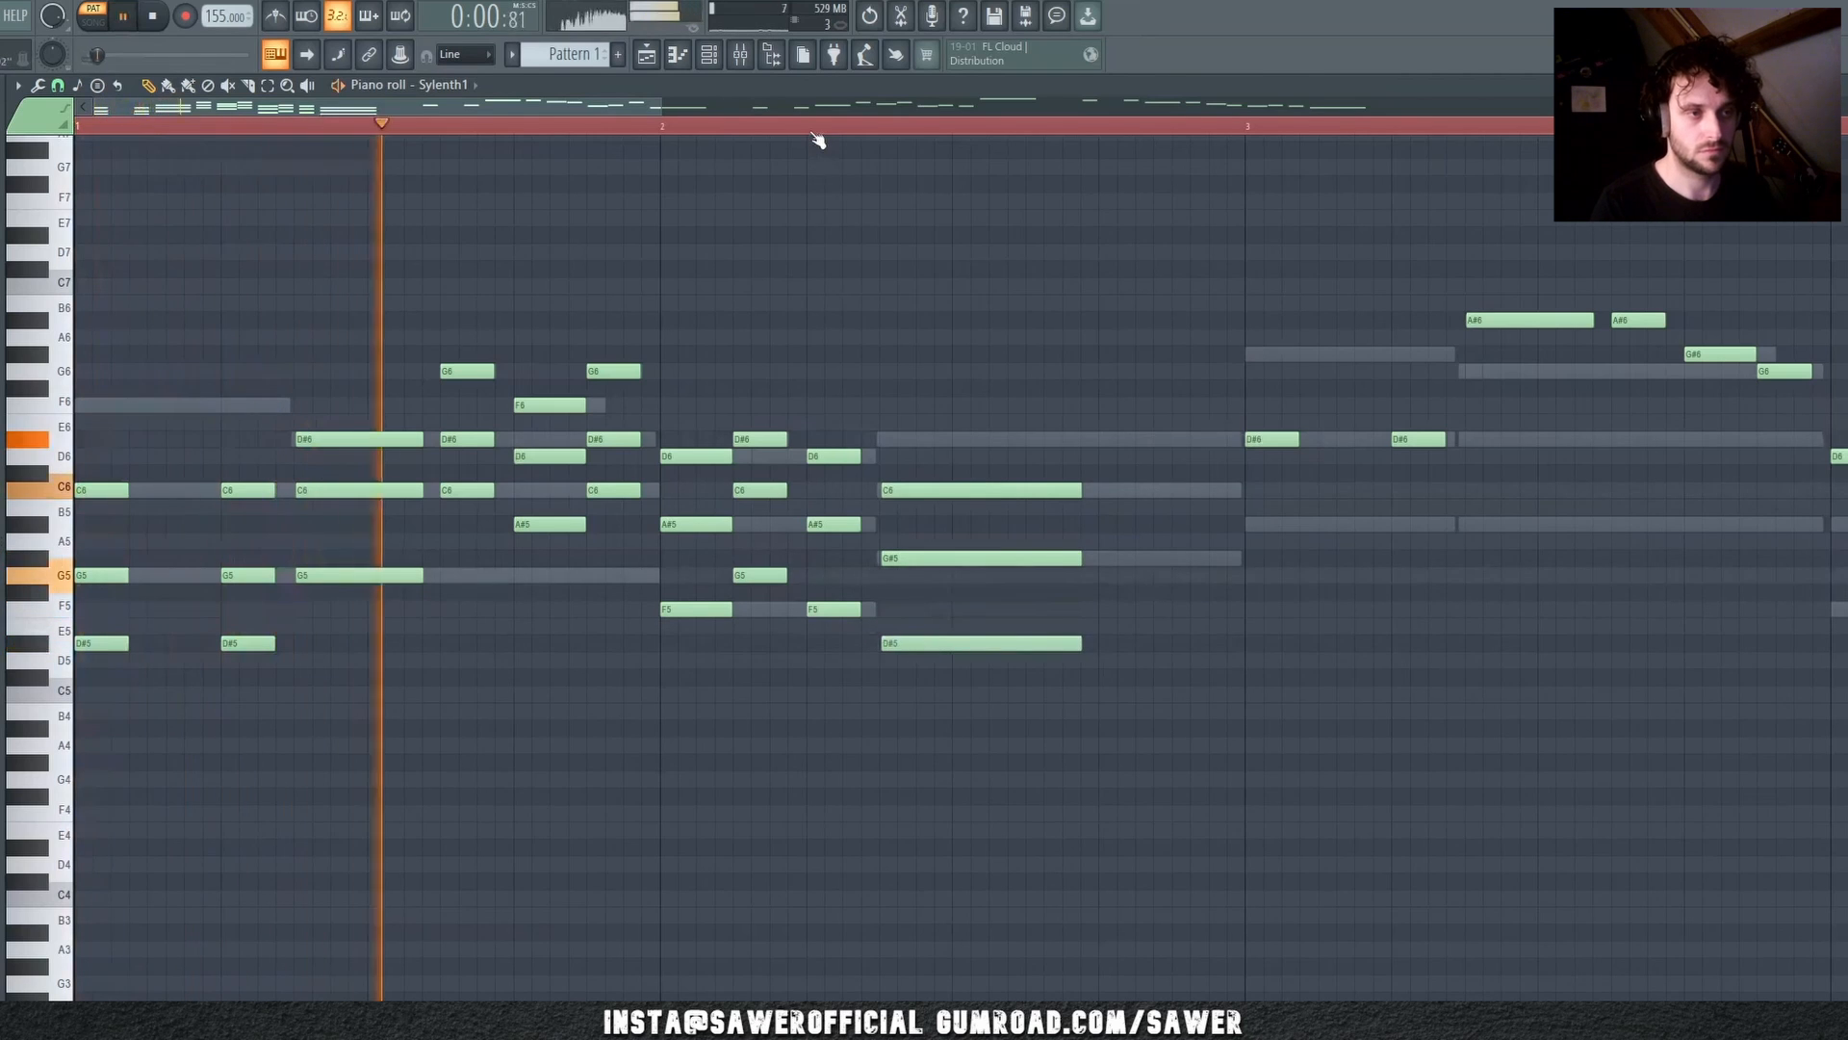
scroll(817, 140, "down", 3)
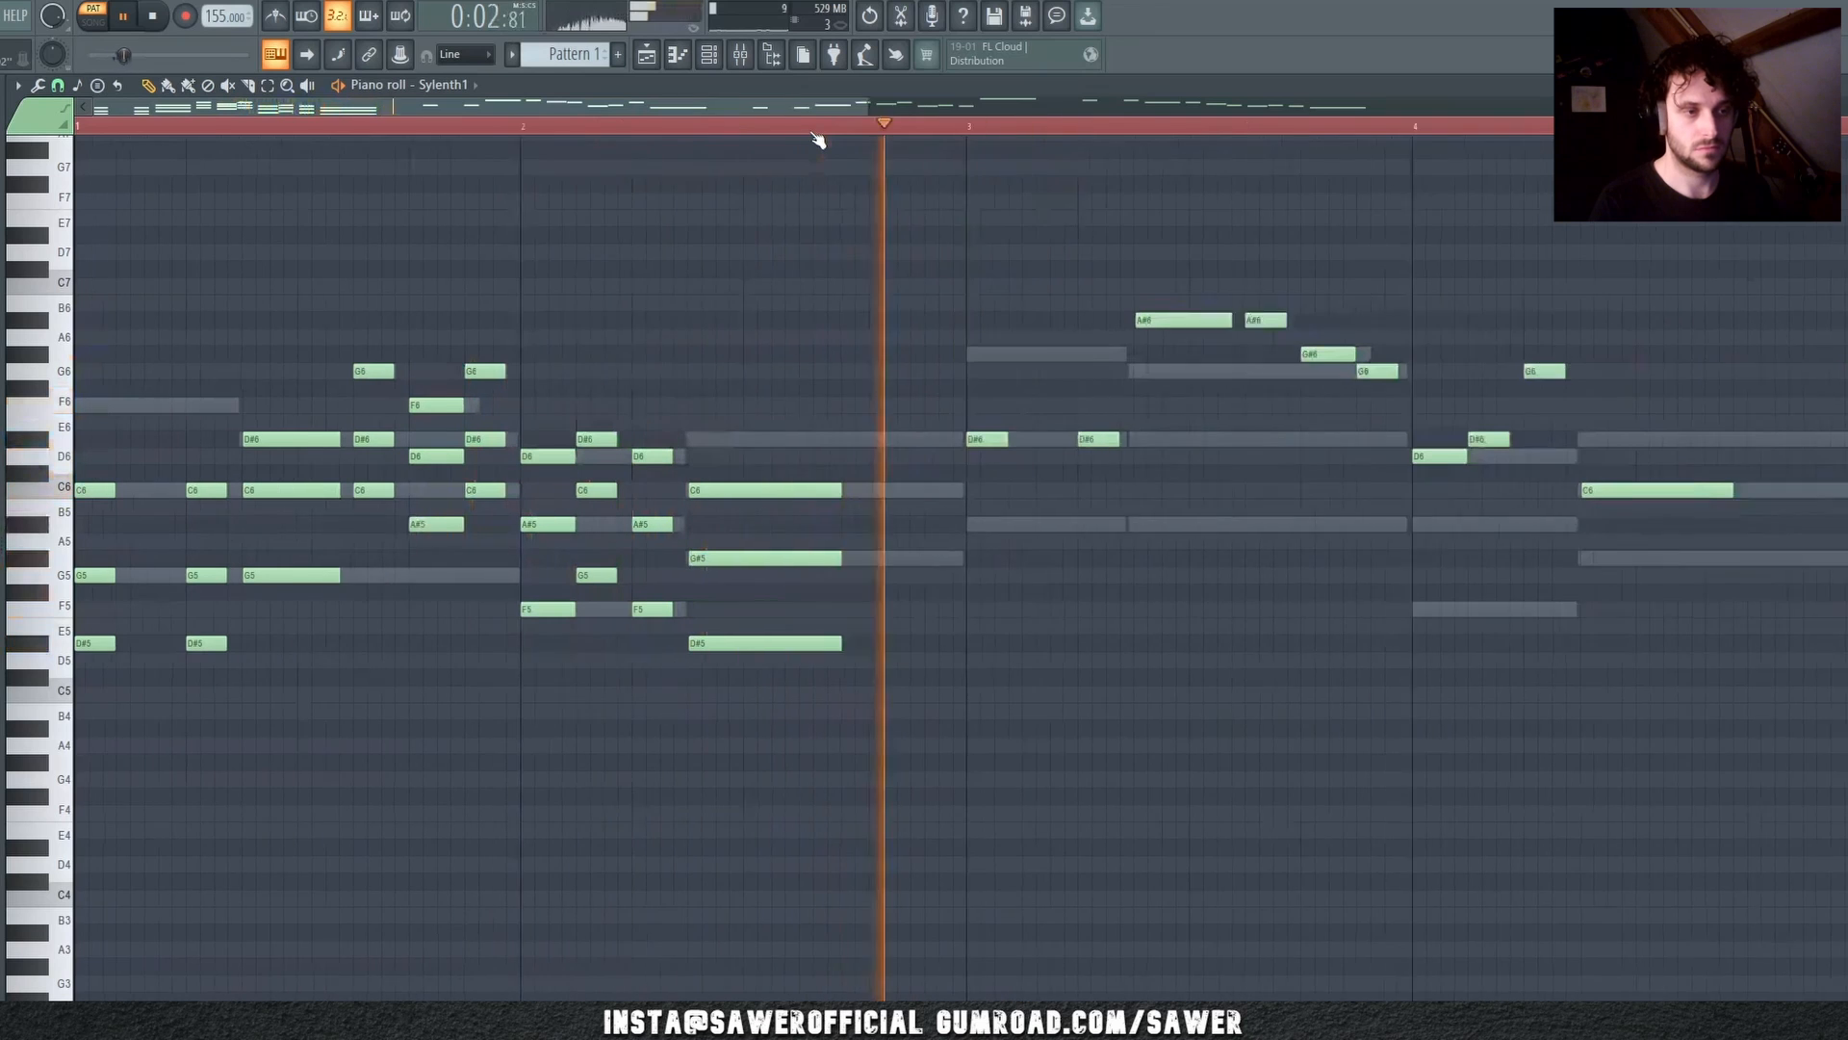
key("space")
Step: Try the lowest note of the long chord in bar 2 one octave higher, and move it back down
left_click(655, 643)
key("ctrl+Up")
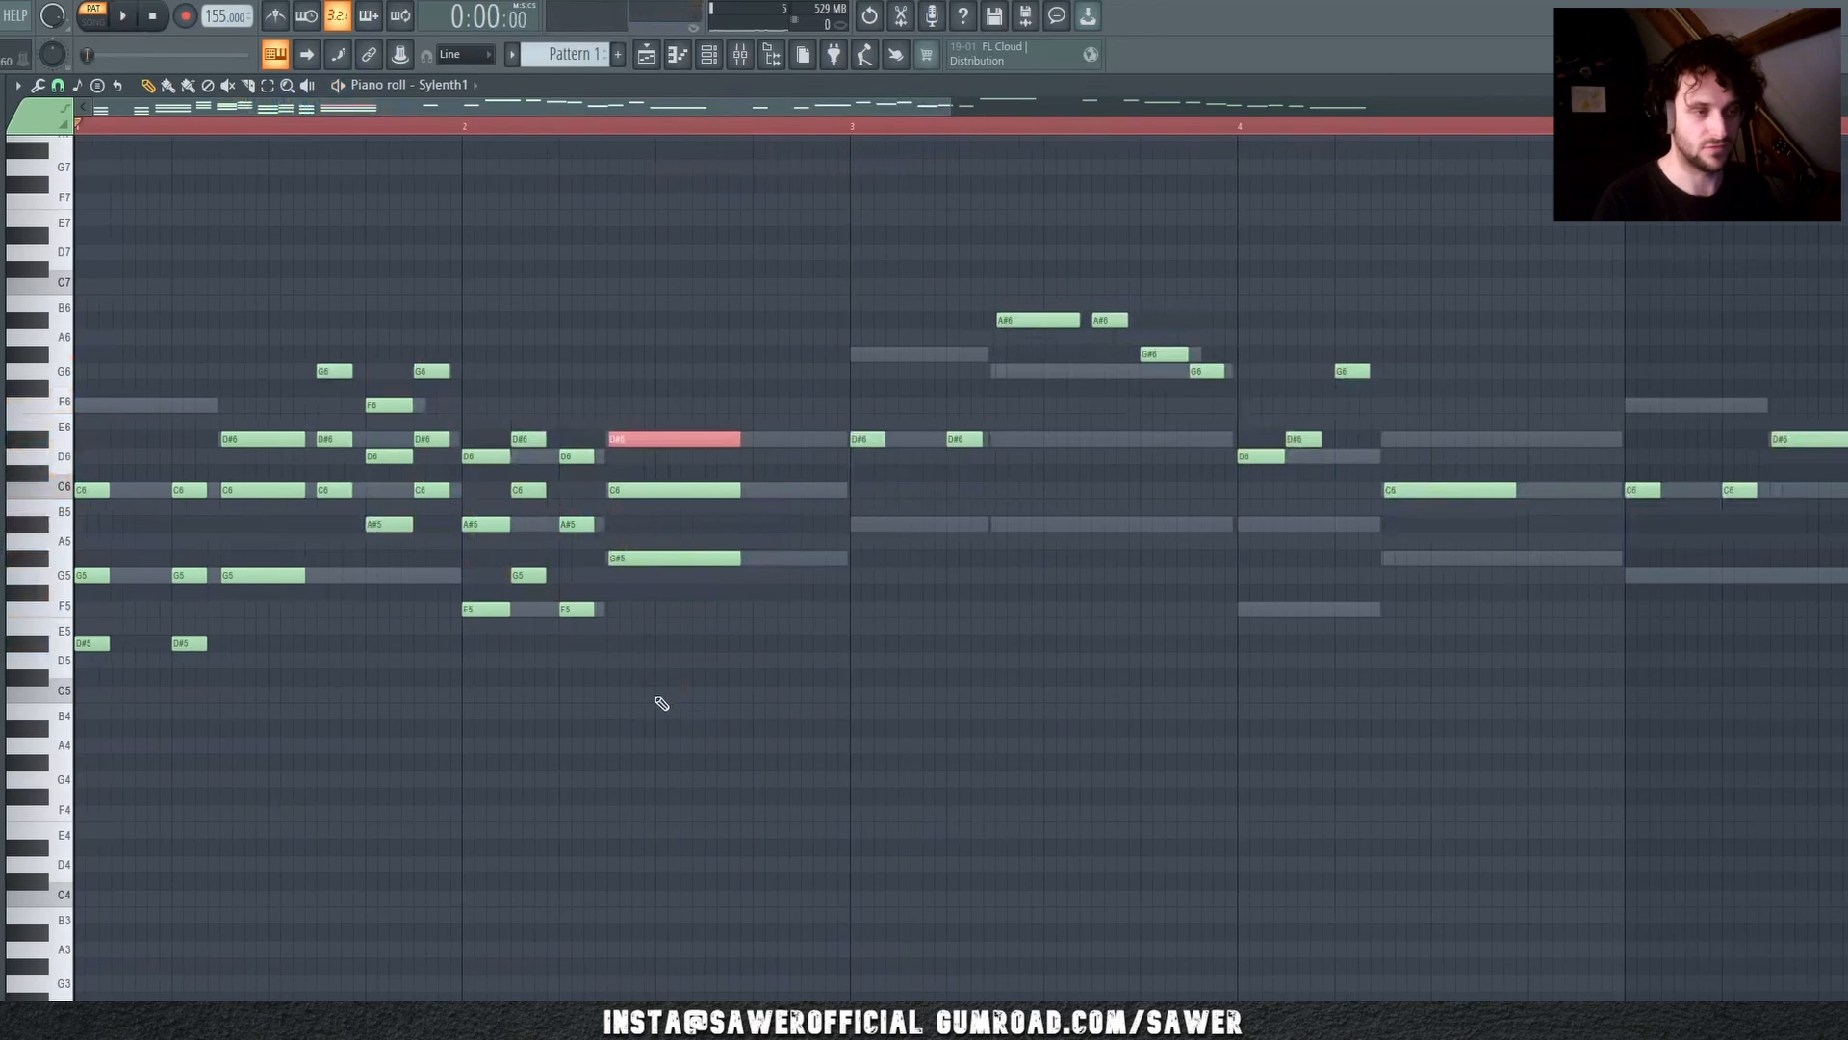
key("ctrl+Down")
left_click(699, 745, "ctrl")
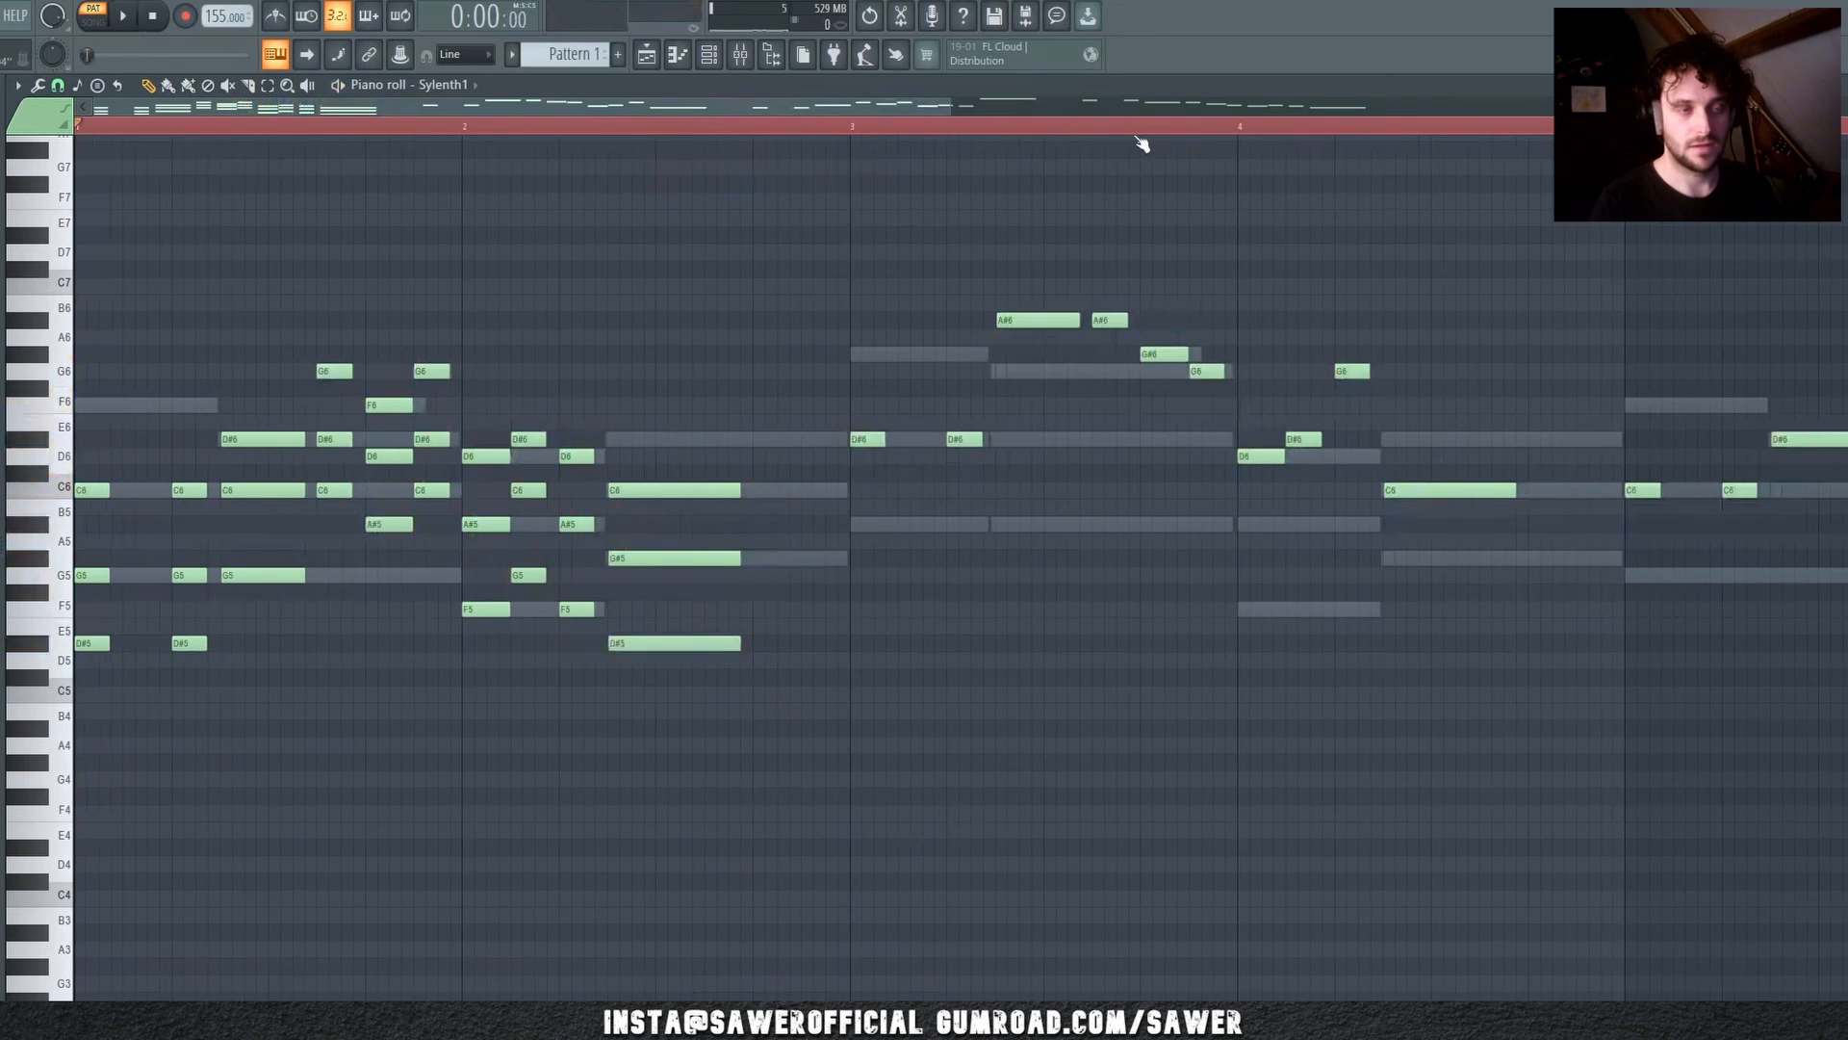
Step: Harmonize the two A#6 notes in bar 3 with copies on G6 and D#6, deleting the extra A#5 copies
scroll(1136, 139, "up", 3)
left_click_drag(927, 401, 631, 487)
right_click(1074, 507)
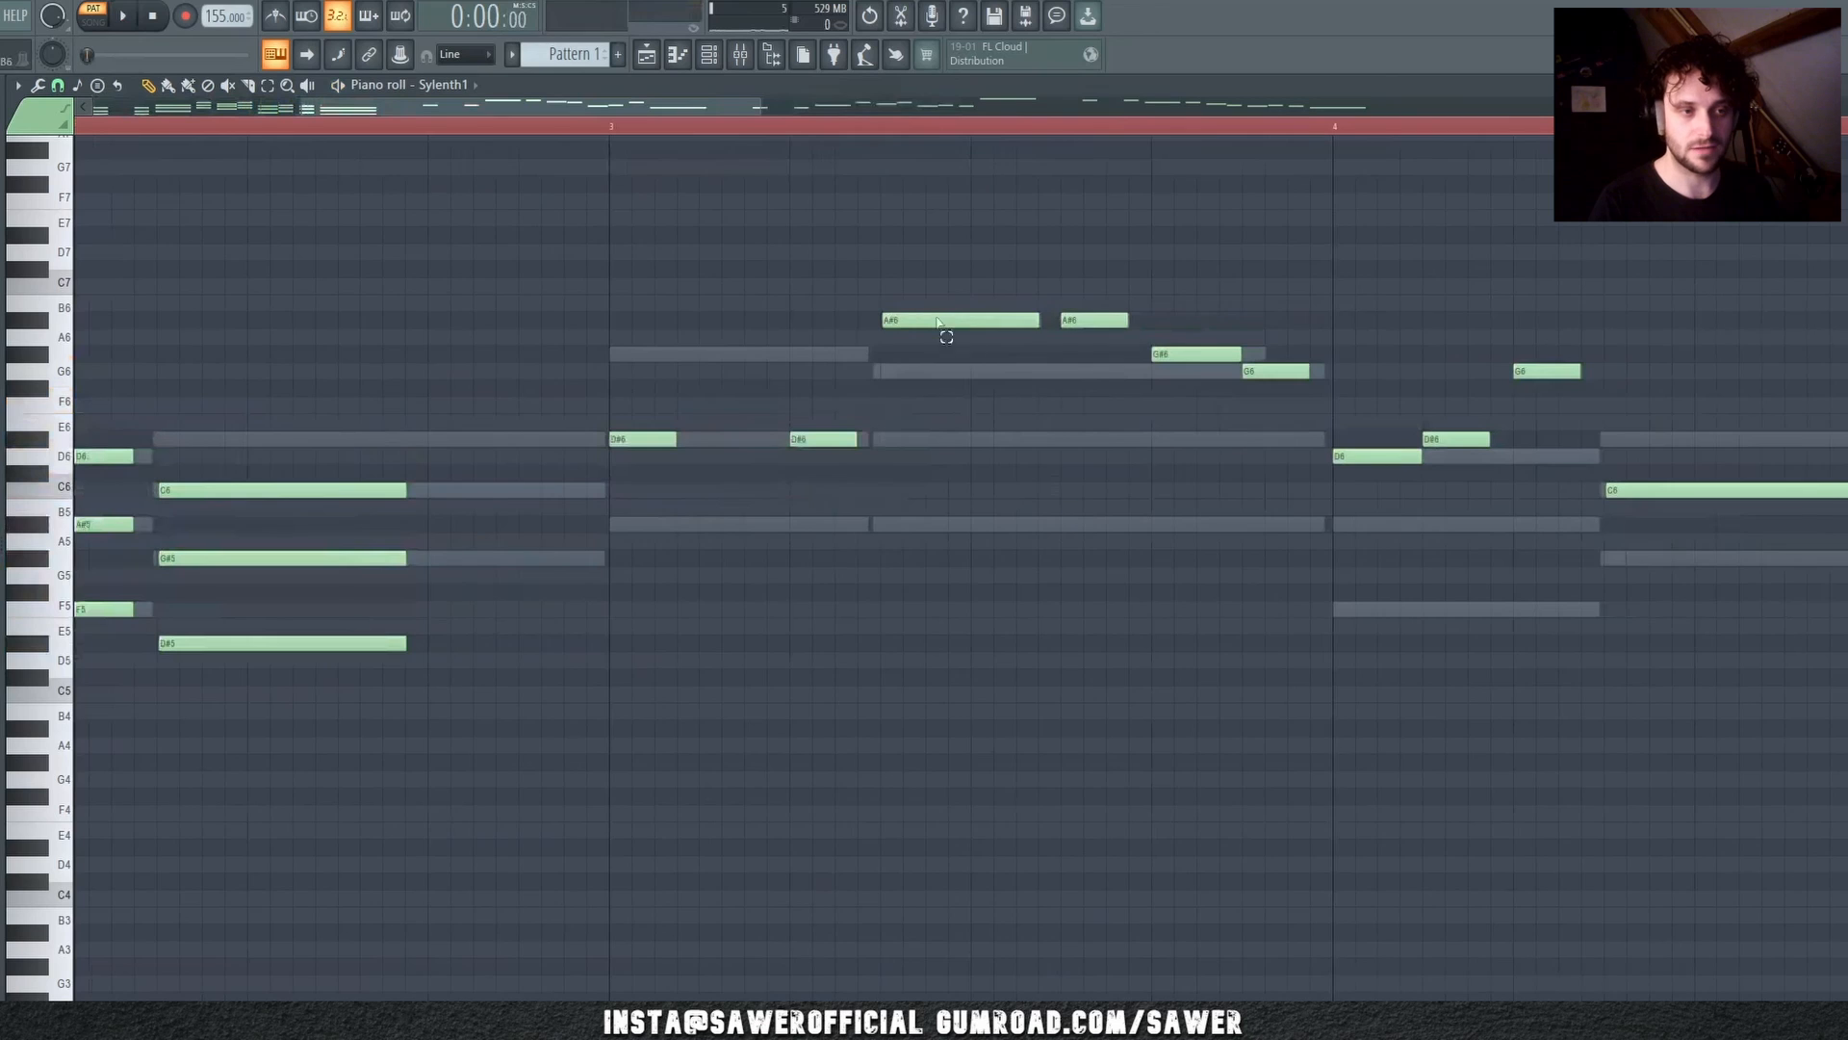
left_click_drag(921, 295, 1084, 365)
mouse_move(944, 326)
left_mouse_down()
mouse_move(928, 533)
mouse_move(935, 509)
left_mouse_up()
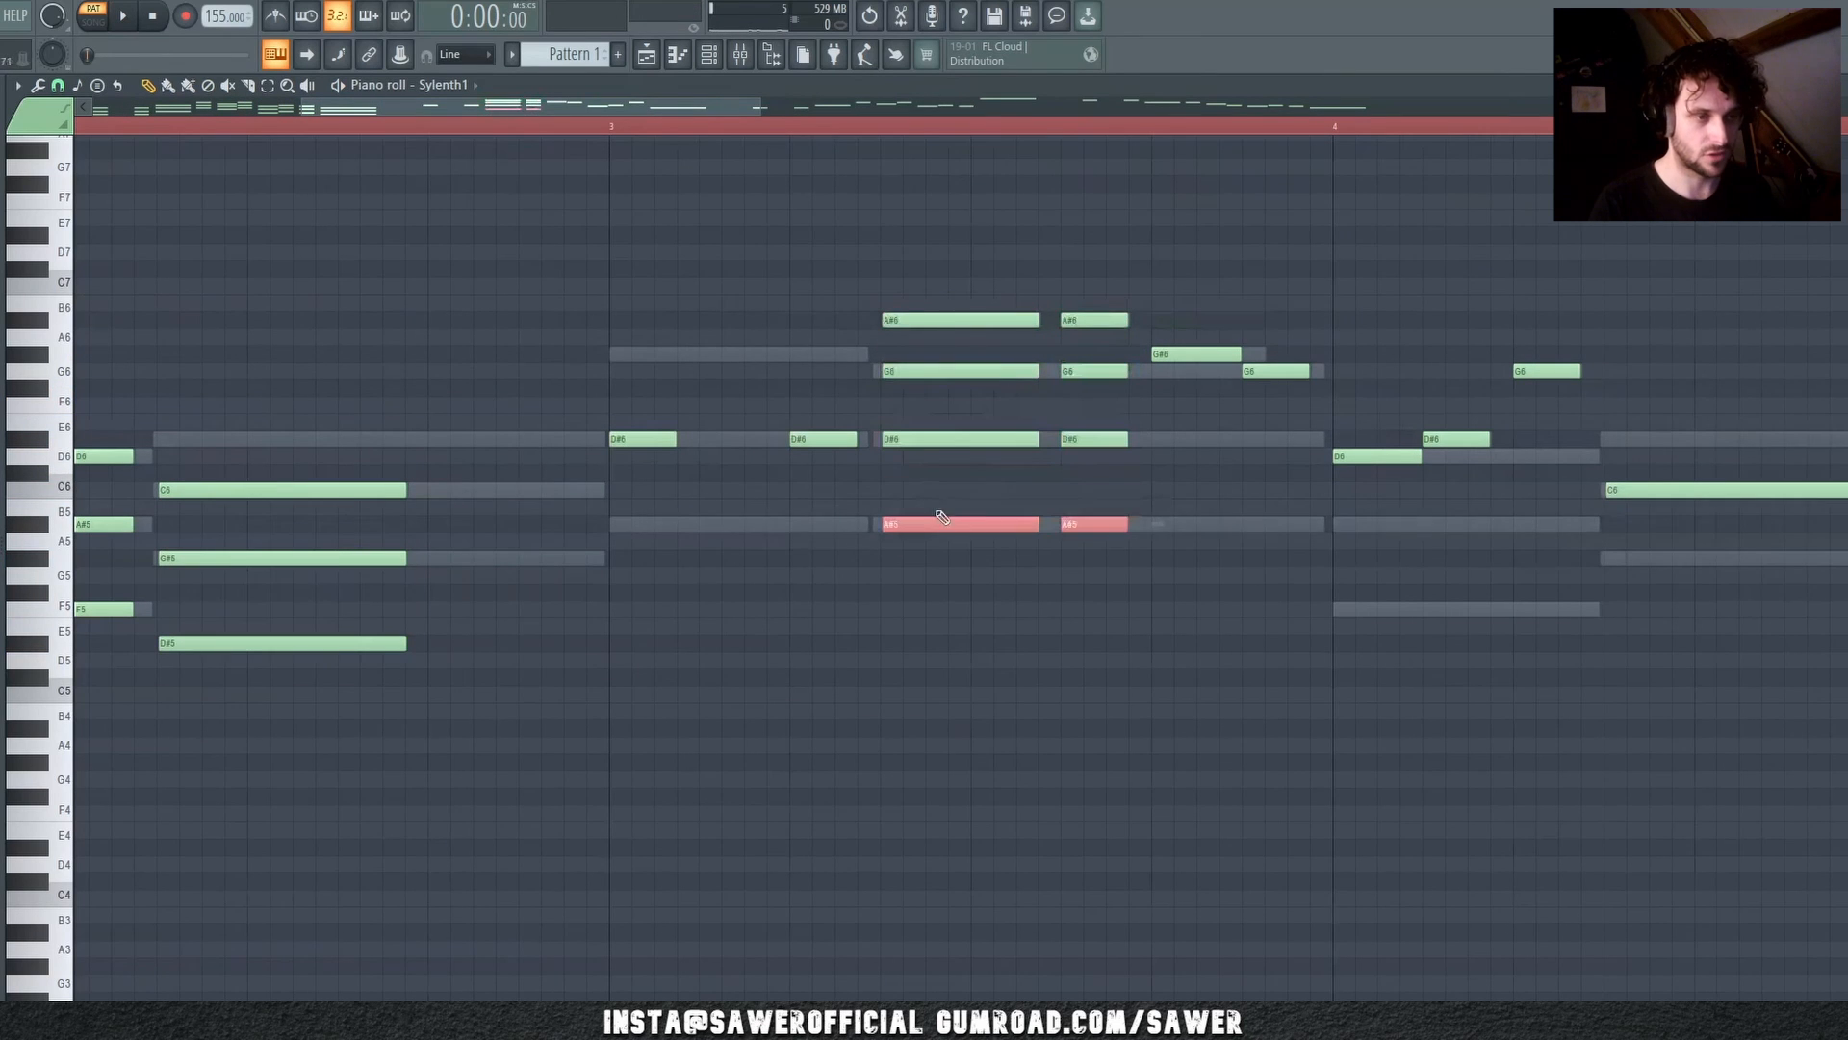
key("Delete")
Step: Add D#6 and A#5 under bar 3's final G6 note, and A#5 and G5 under its two opening D#6 notes
left_click(1270, 439)
left_click(1268, 507)
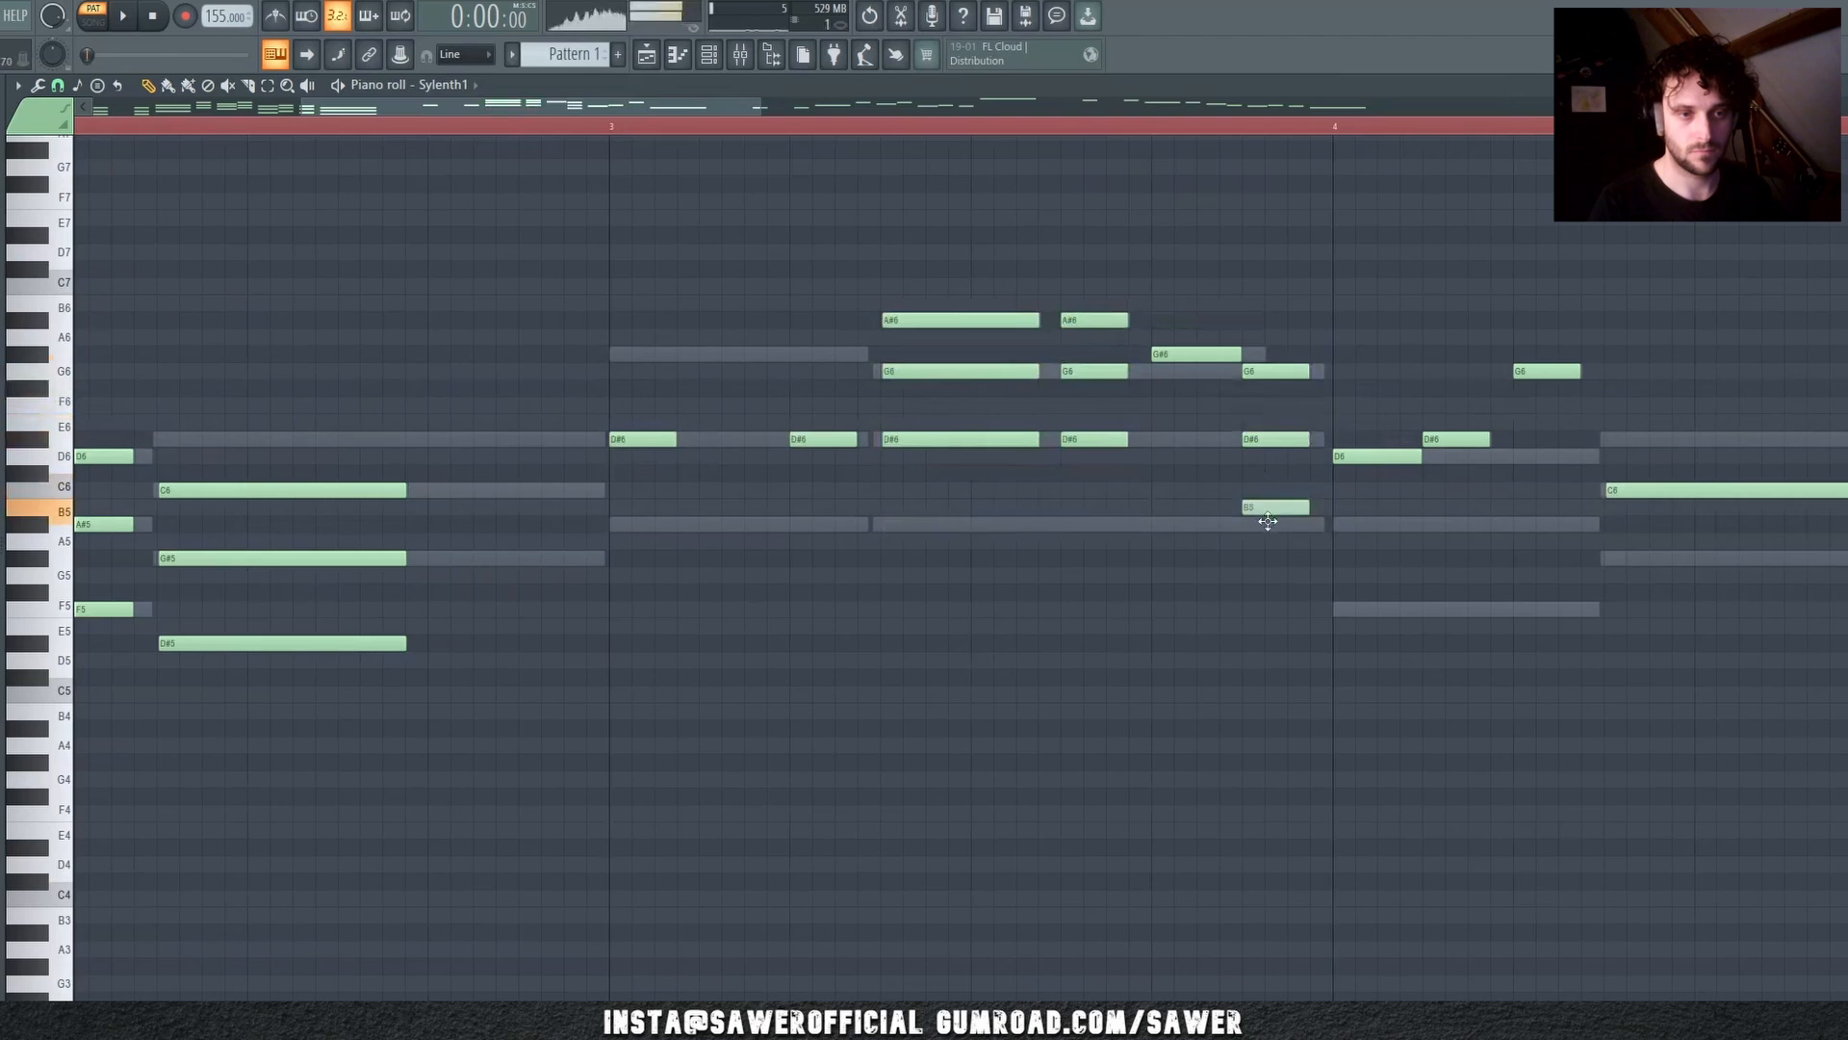
left_click_drag(1266, 529, 1266, 532)
left_click_drag(825, 401, 635, 575)
key("space")
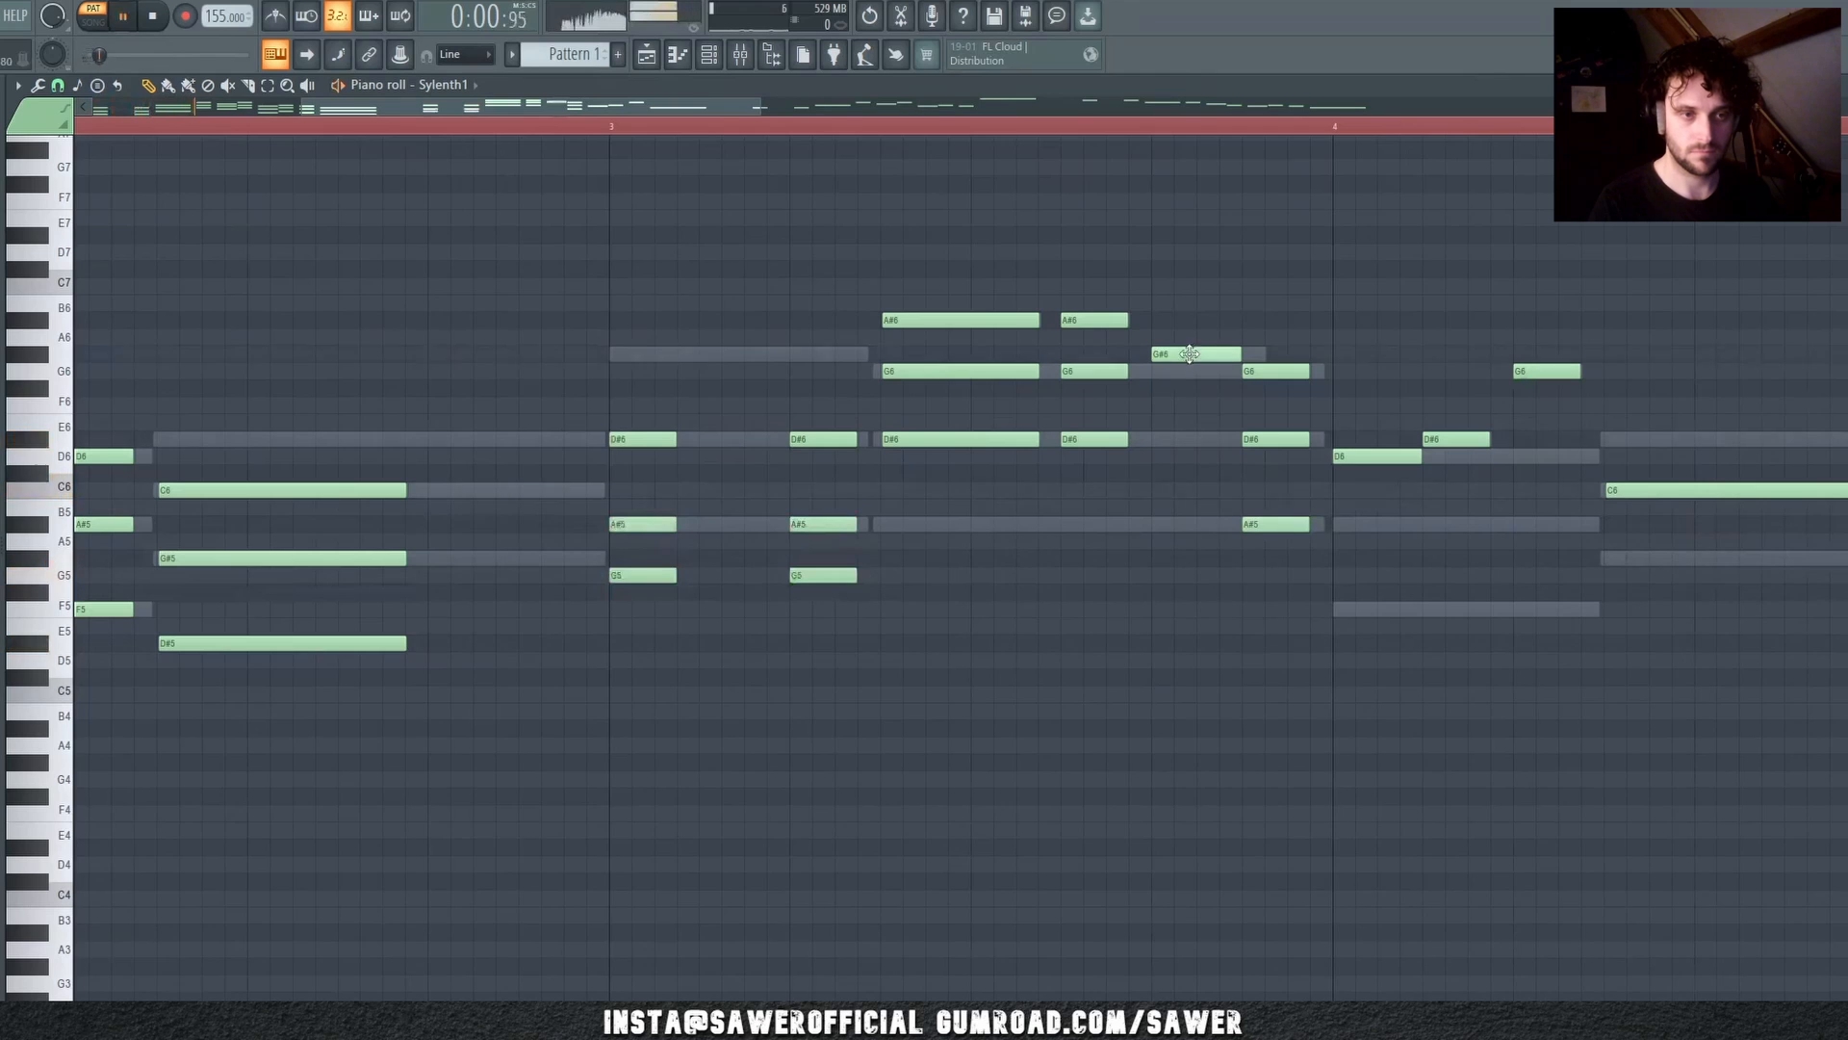
Step: Add F6 and C6 under the G#6 note in bar 3 and play the chord progression back
left_click(1182, 405)
left_click(1181, 457)
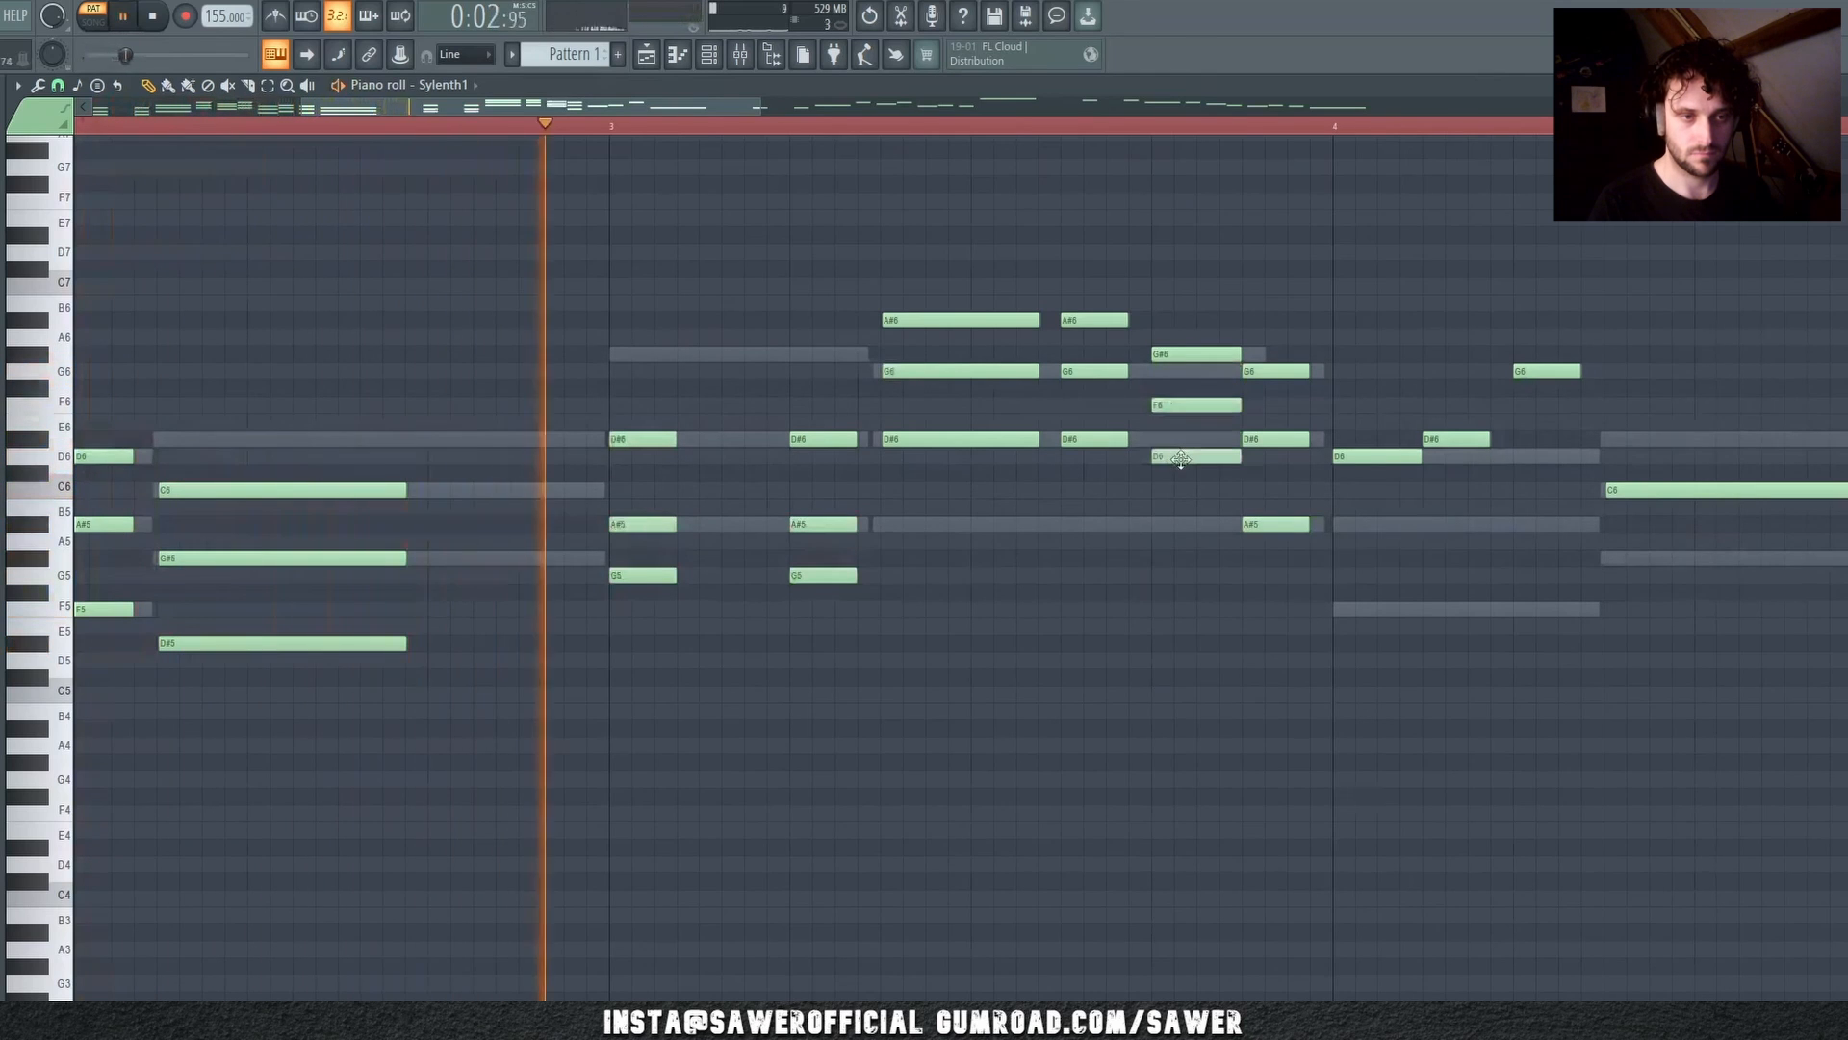
key("space")
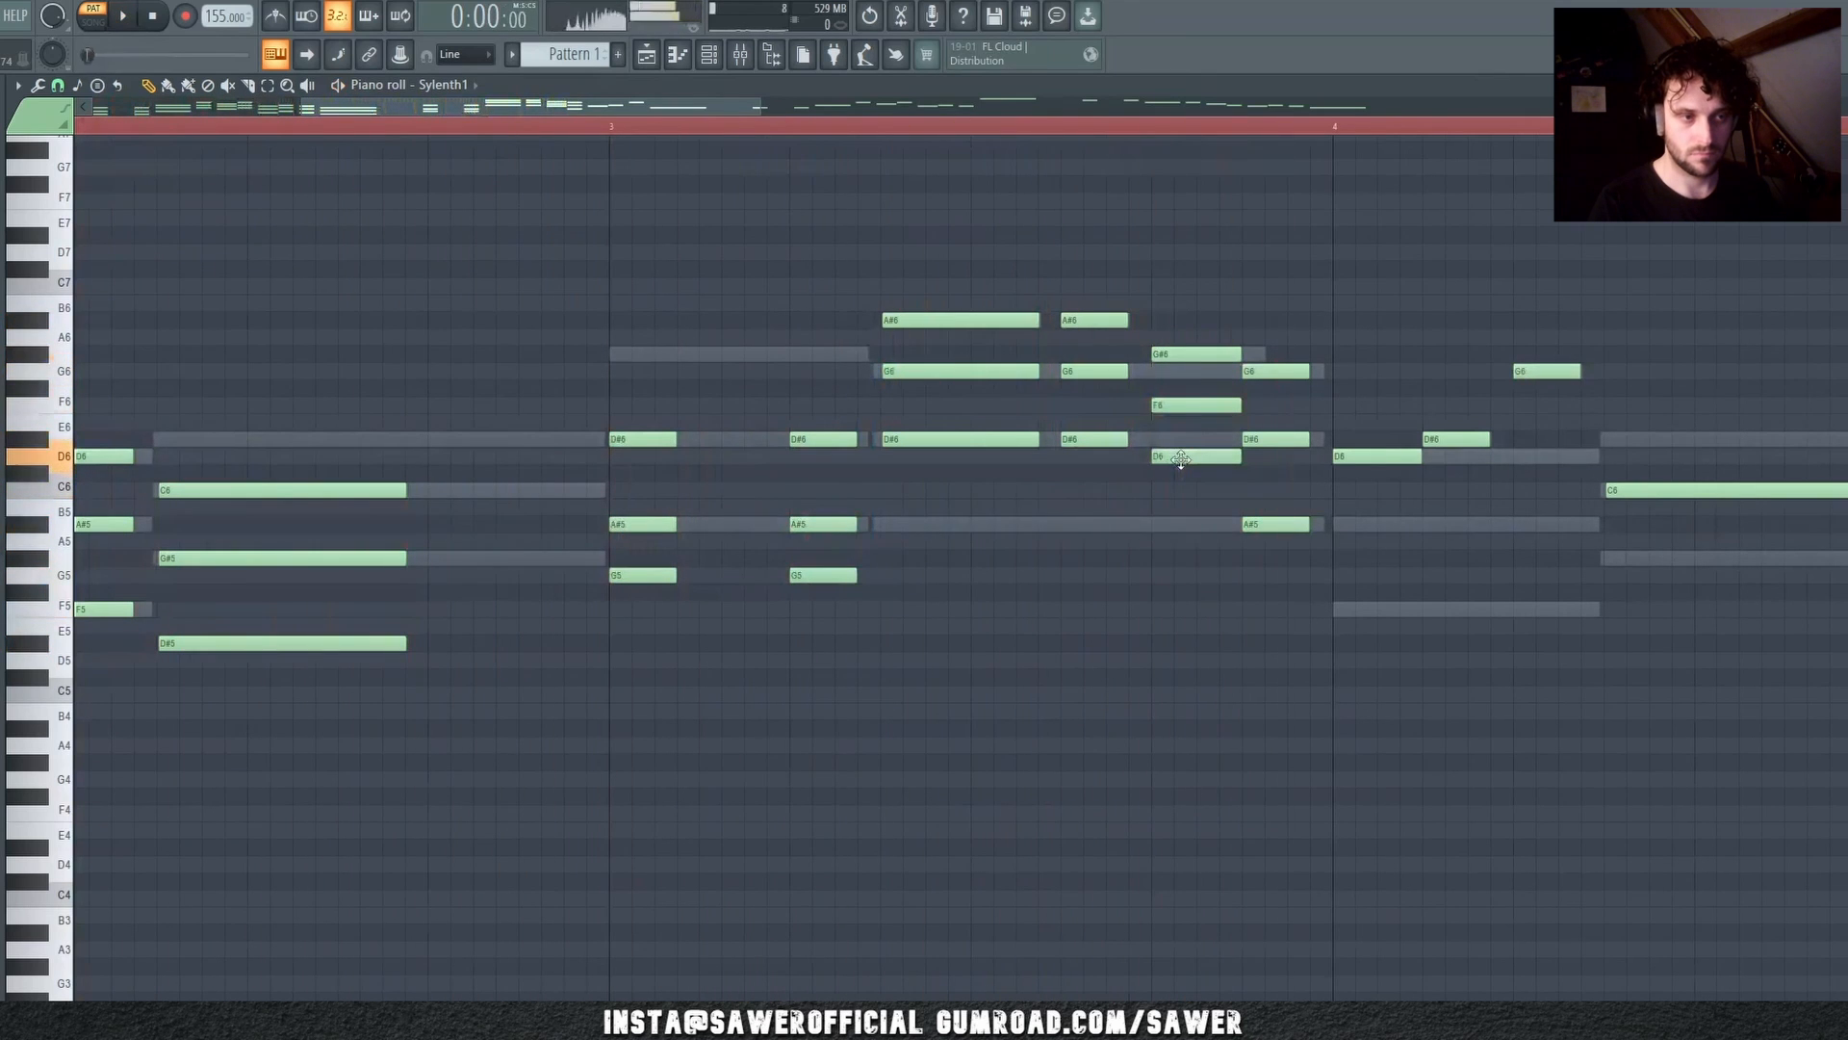
left_click_drag(1181, 458, 1181, 491)
key("space")
scroll(1146, 131, "down", 3)
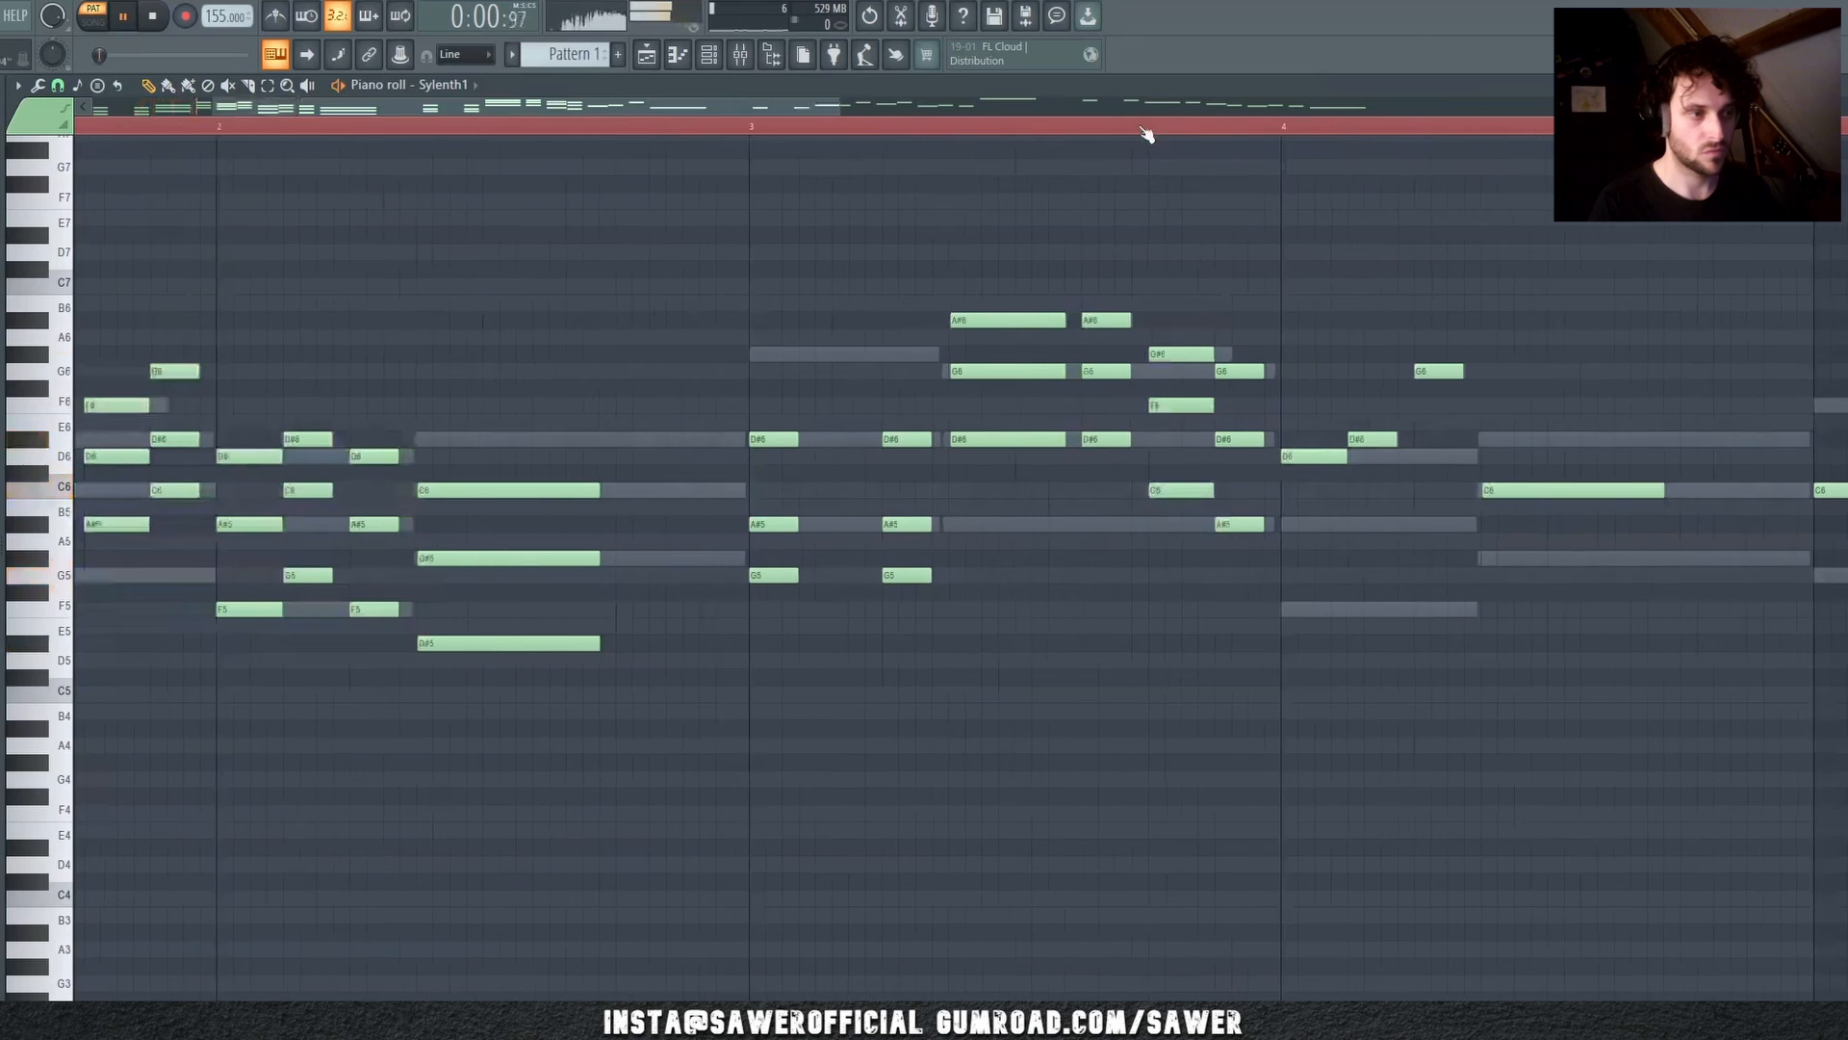
key("space")
Step: Lower the middle note of the G#6 chord in bar 3 from F6 to D#6
left_click_drag(655, 489, 1209, 512)
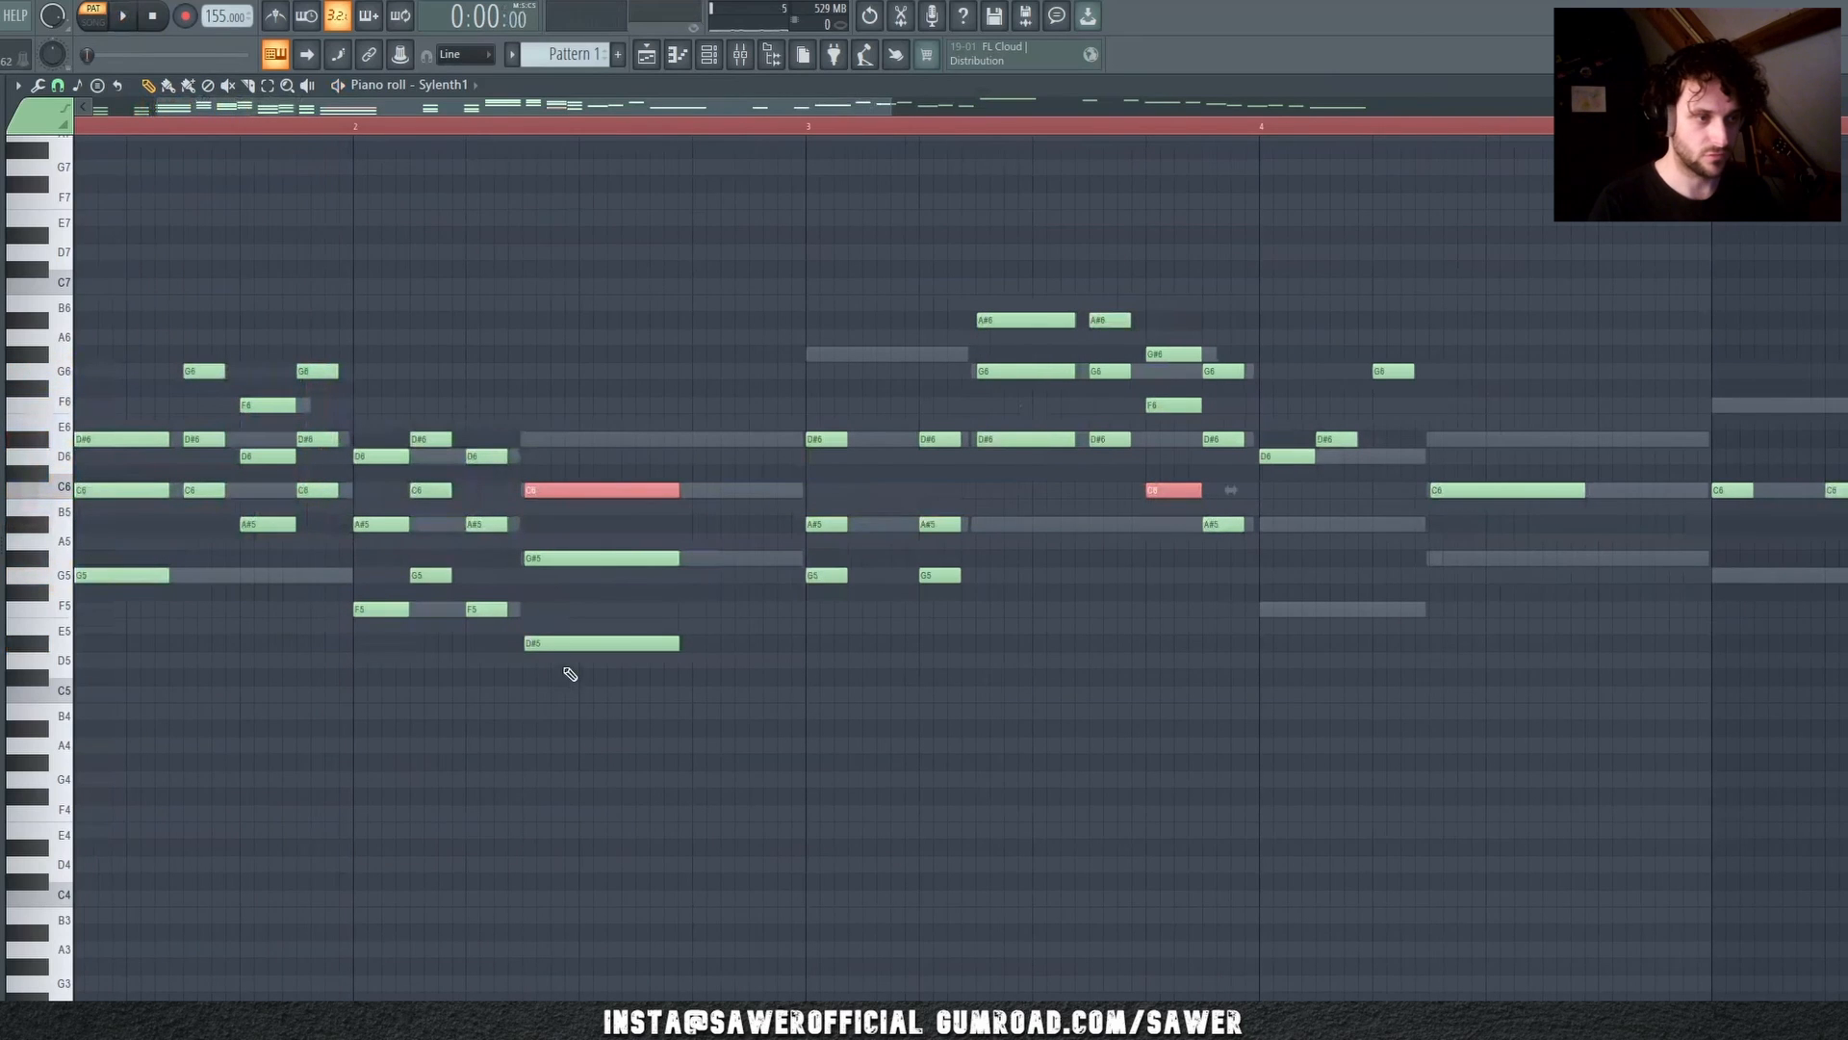
left_click(1165, 431)
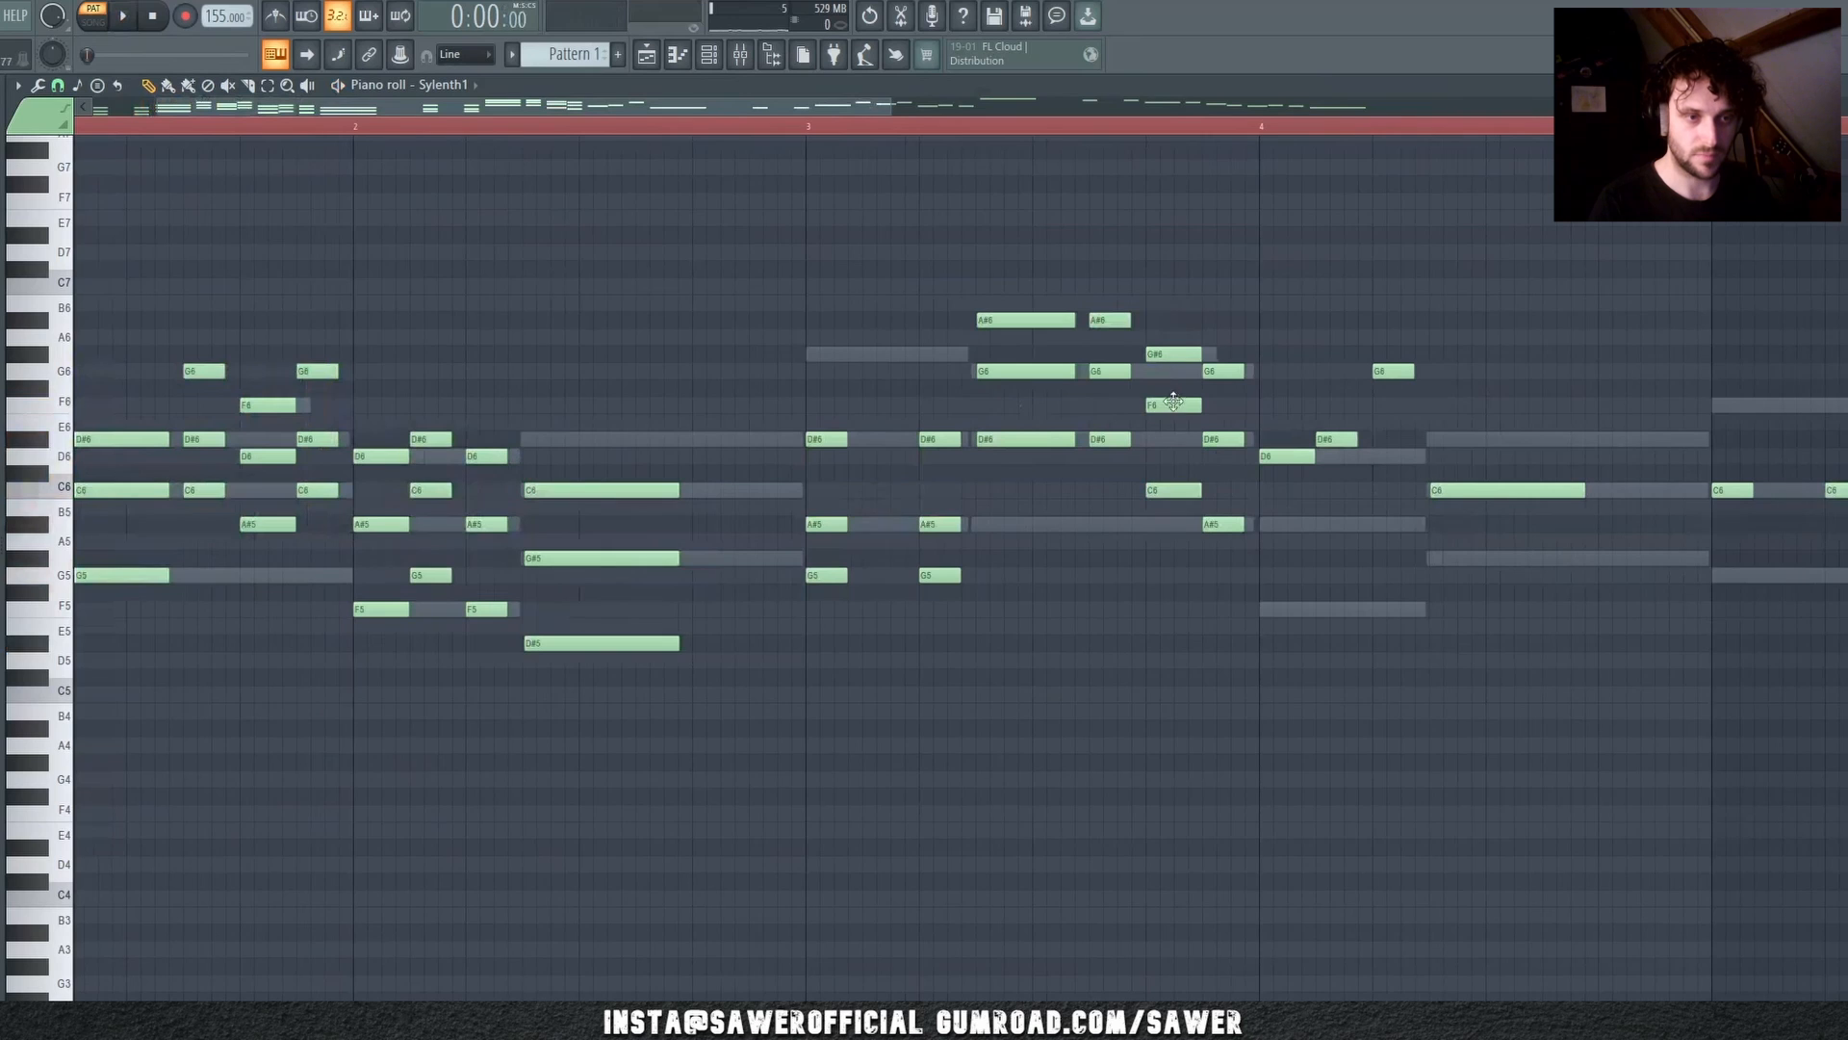
left_click(1175, 402)
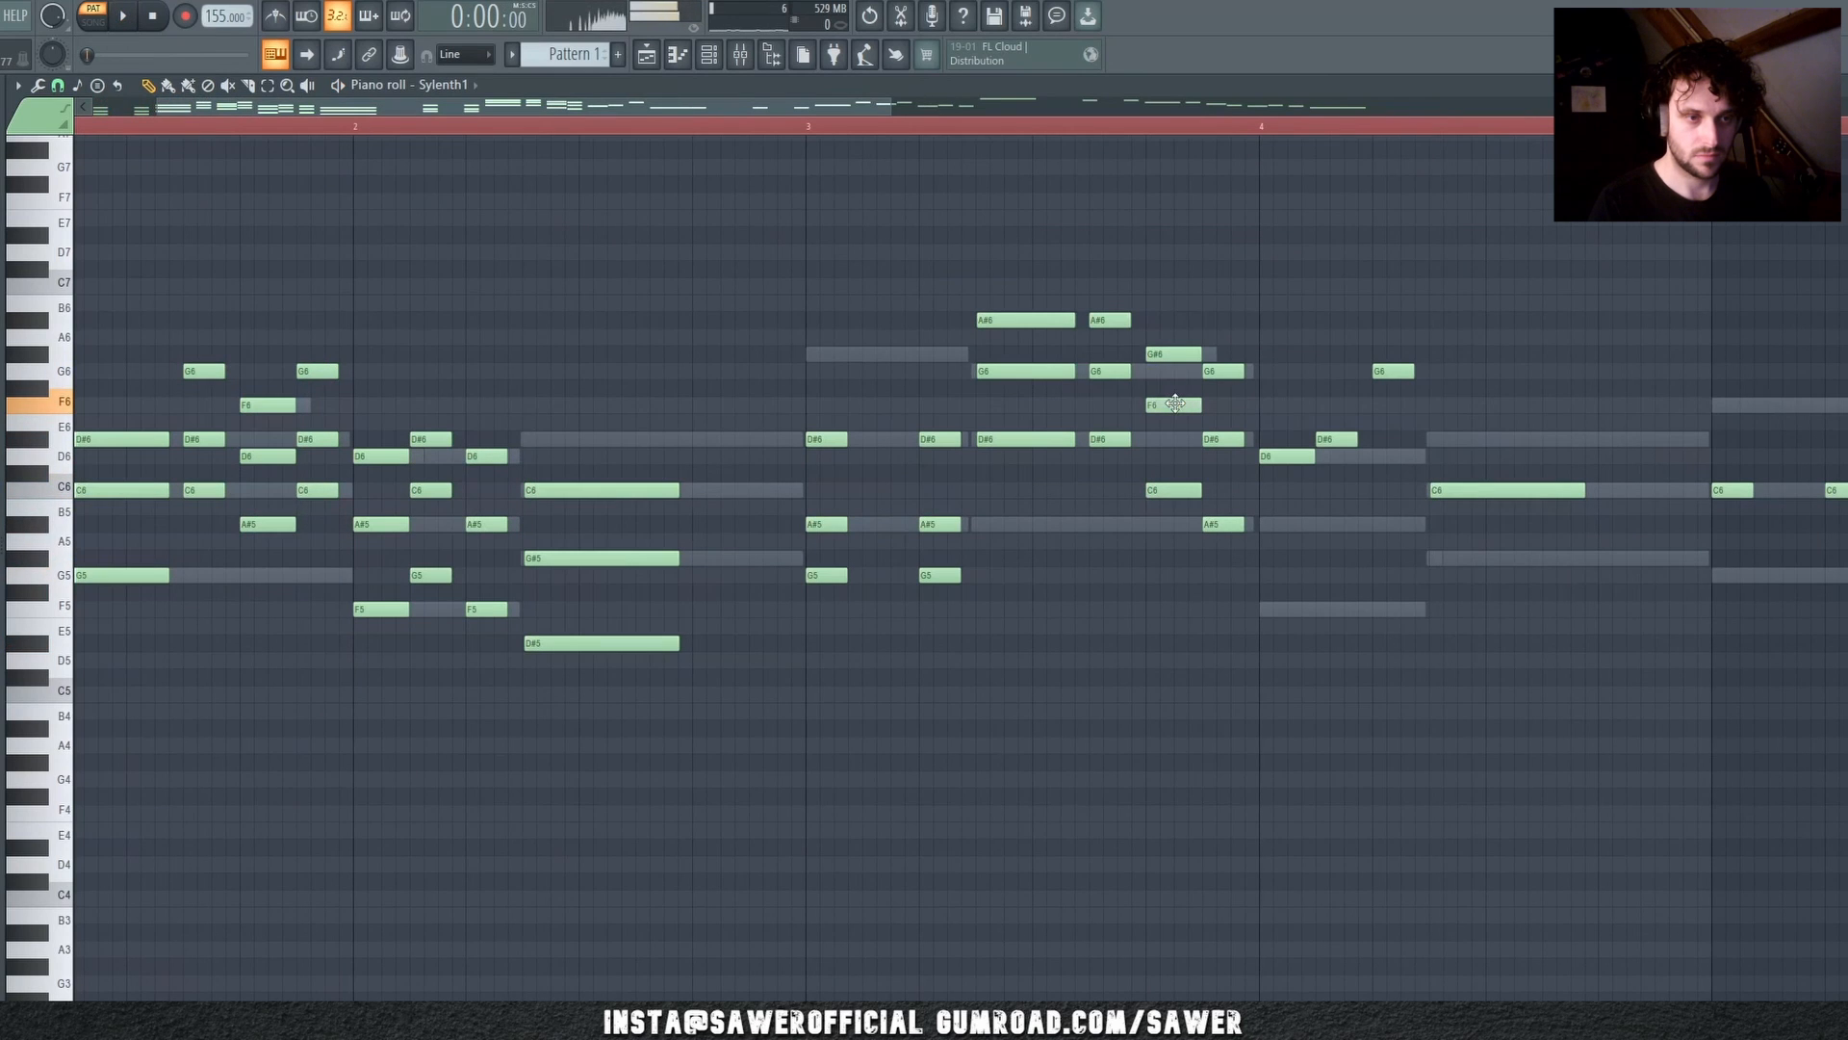
left_click_drag(1175, 403, 1179, 433)
Step: Play back the closing bars of the harmonized melody and look over the chord layout of the whole pattern
key("space")
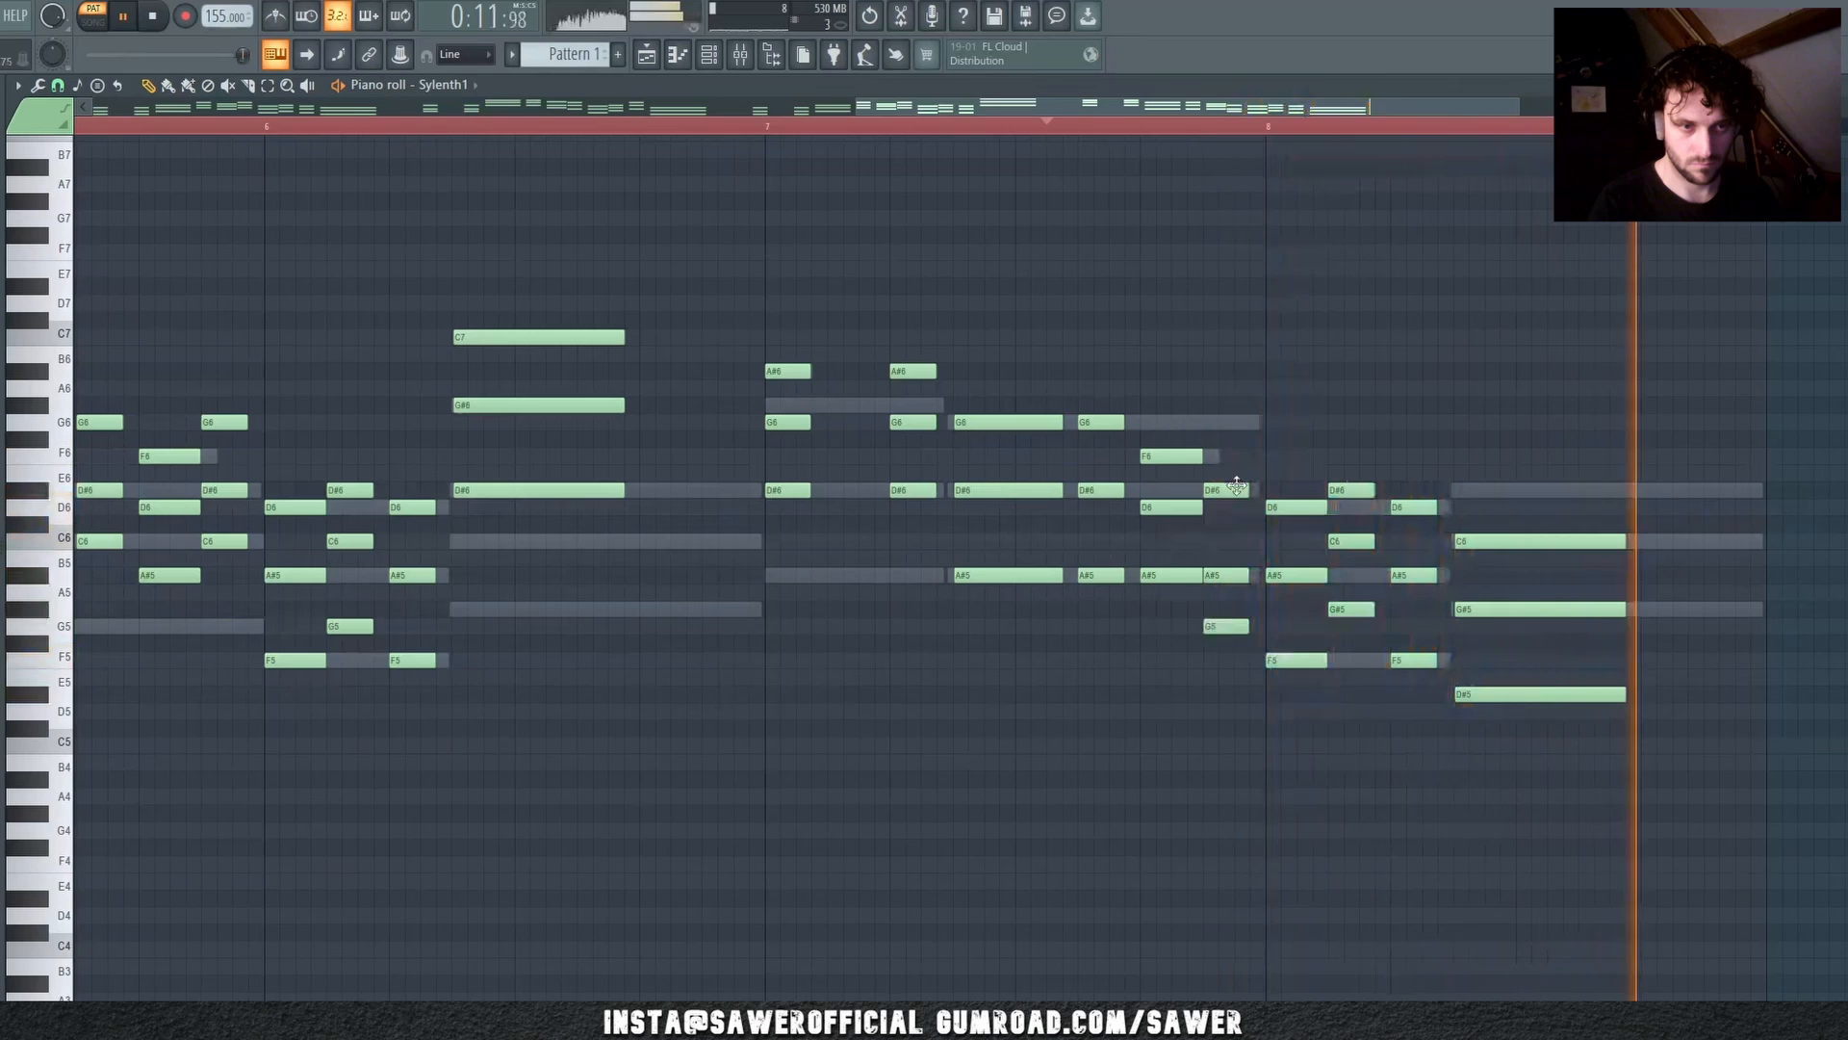
key("space")
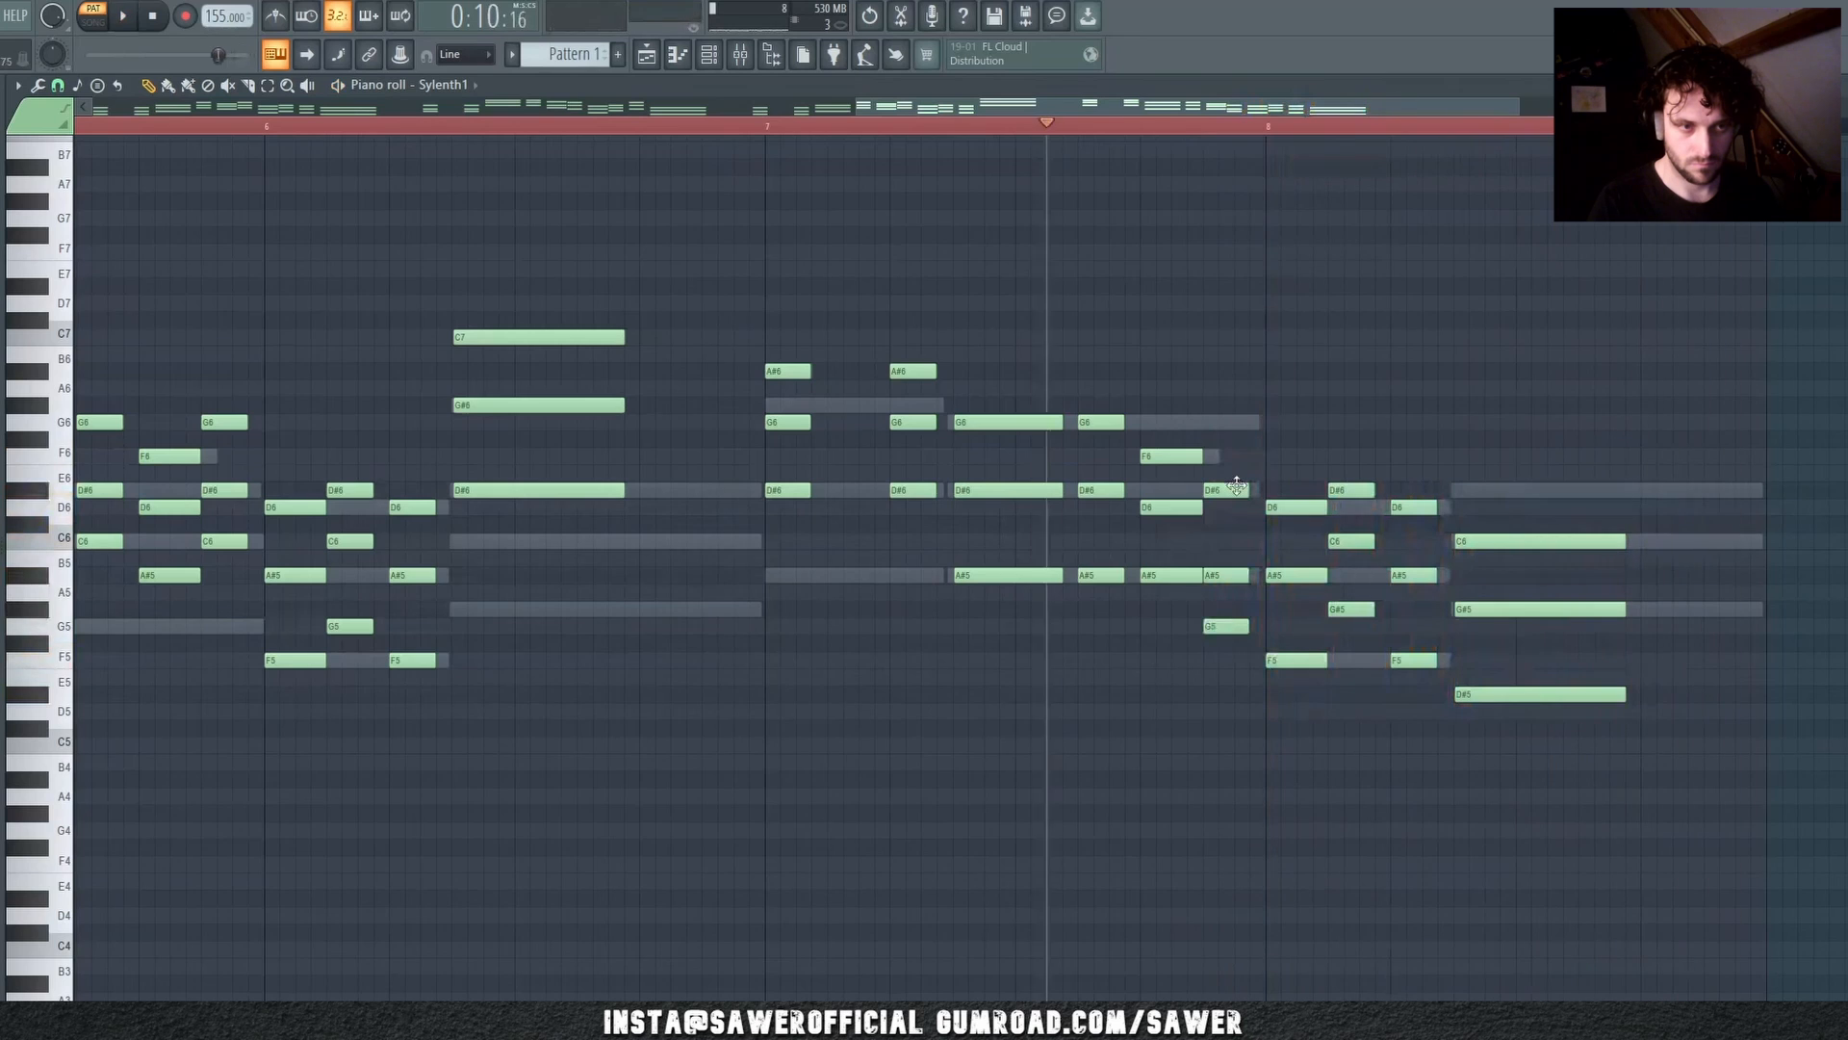
key("space")
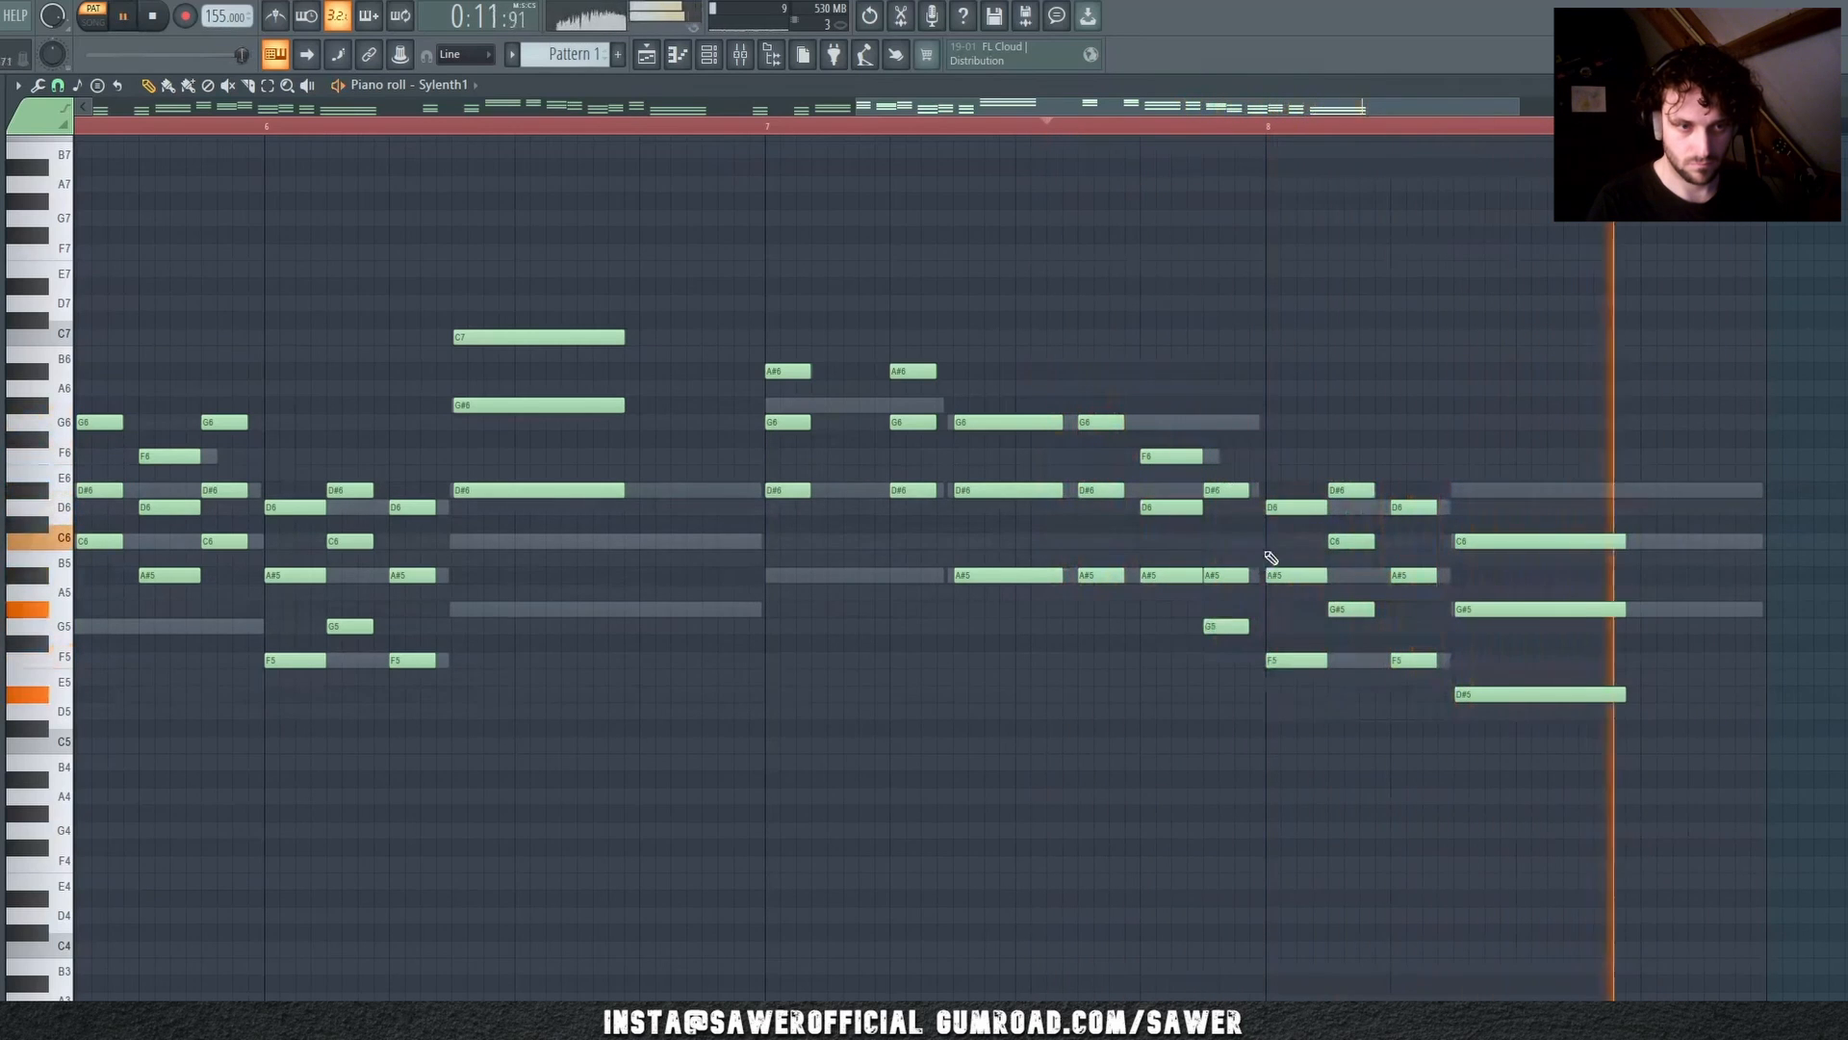
key("space")
key("space")
scroll(1353, 113, "down", 5)
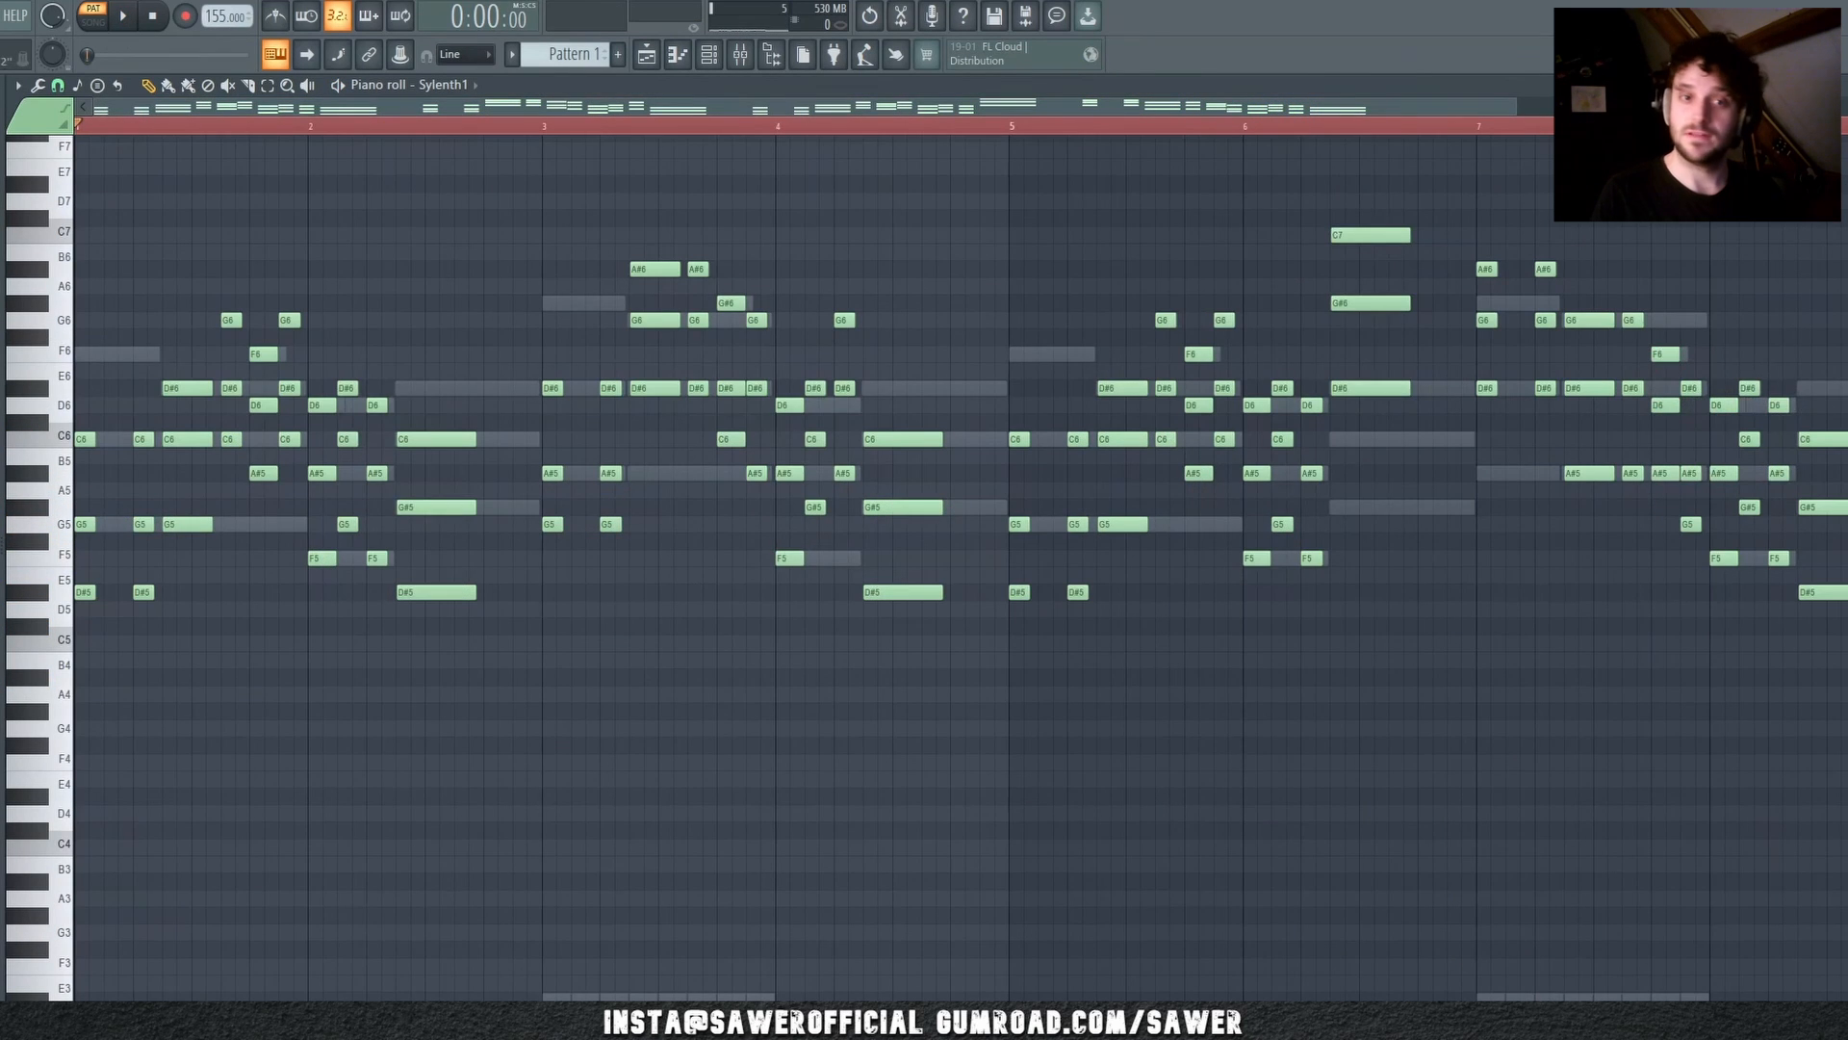
scroll(1694, 116, "up", 3)
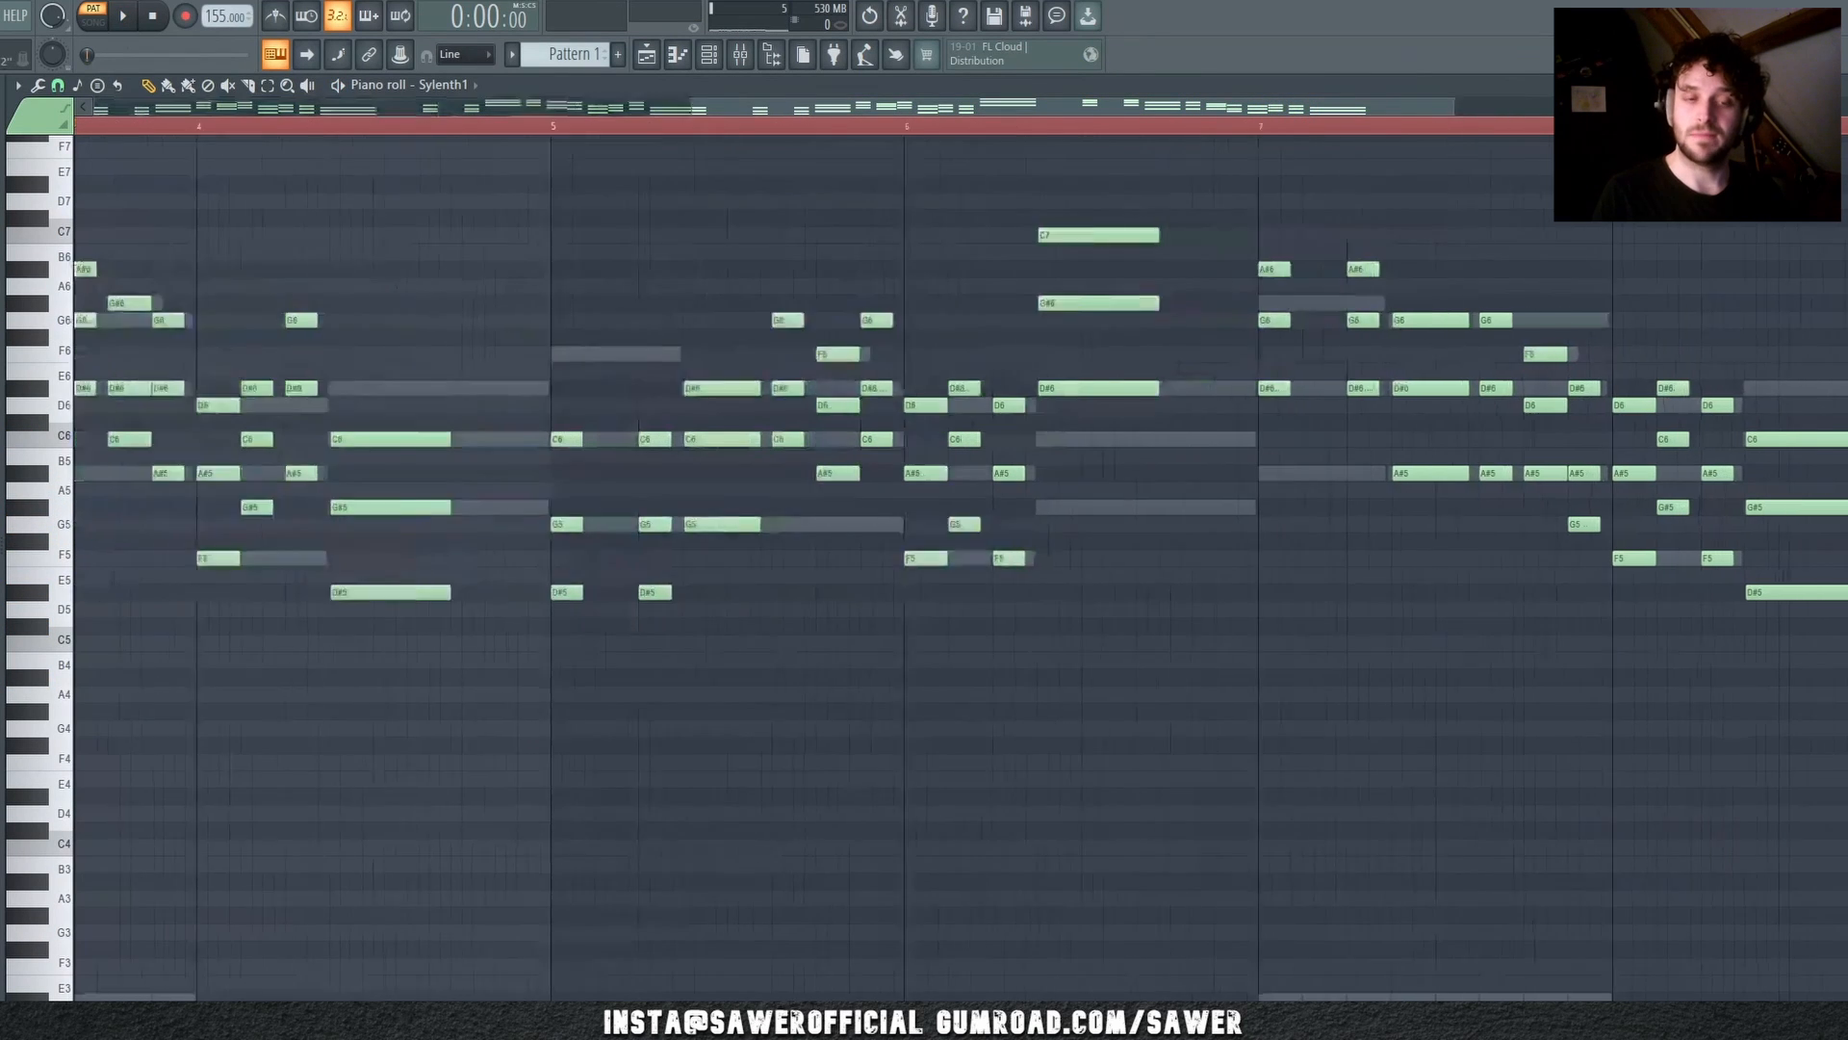
scroll(1695, 116, "down", 3)
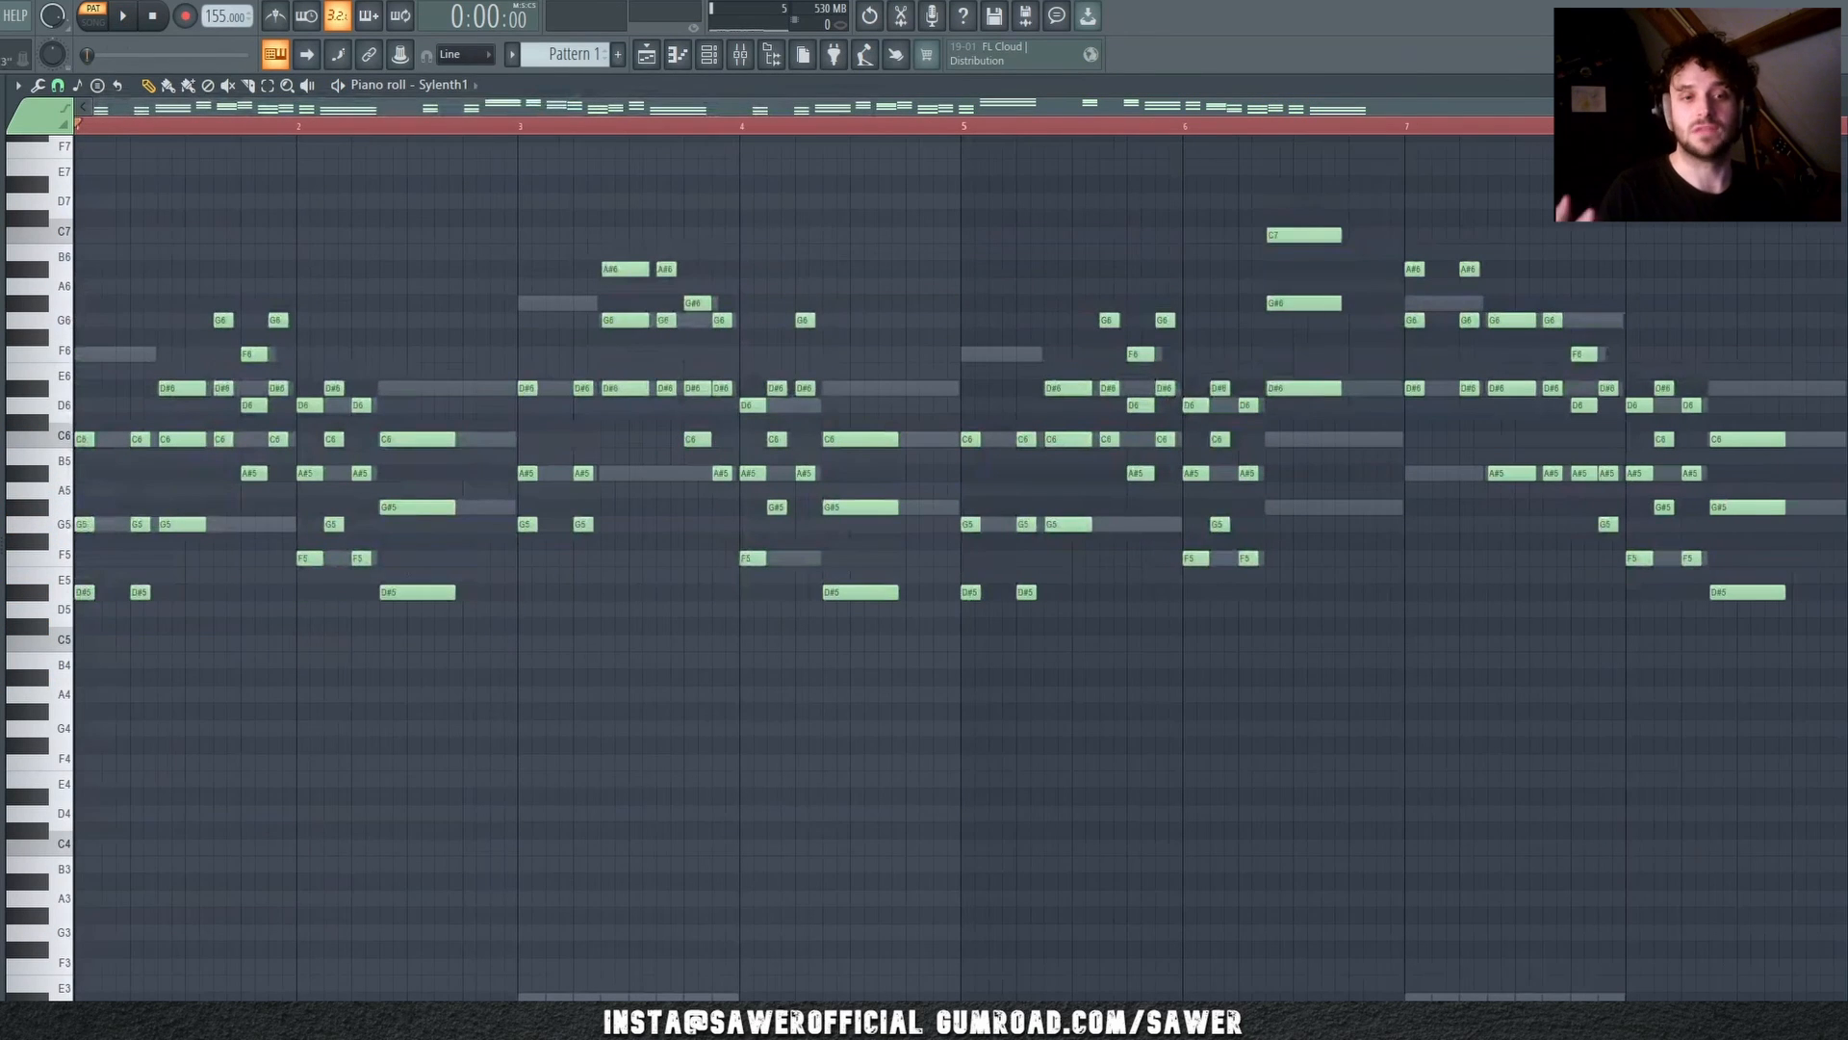
Step: Try nudging the F6, D6 and A#5 chord near the end of bar 7 to a slightly delayed start
scroll(1694, 113, "up", 5)
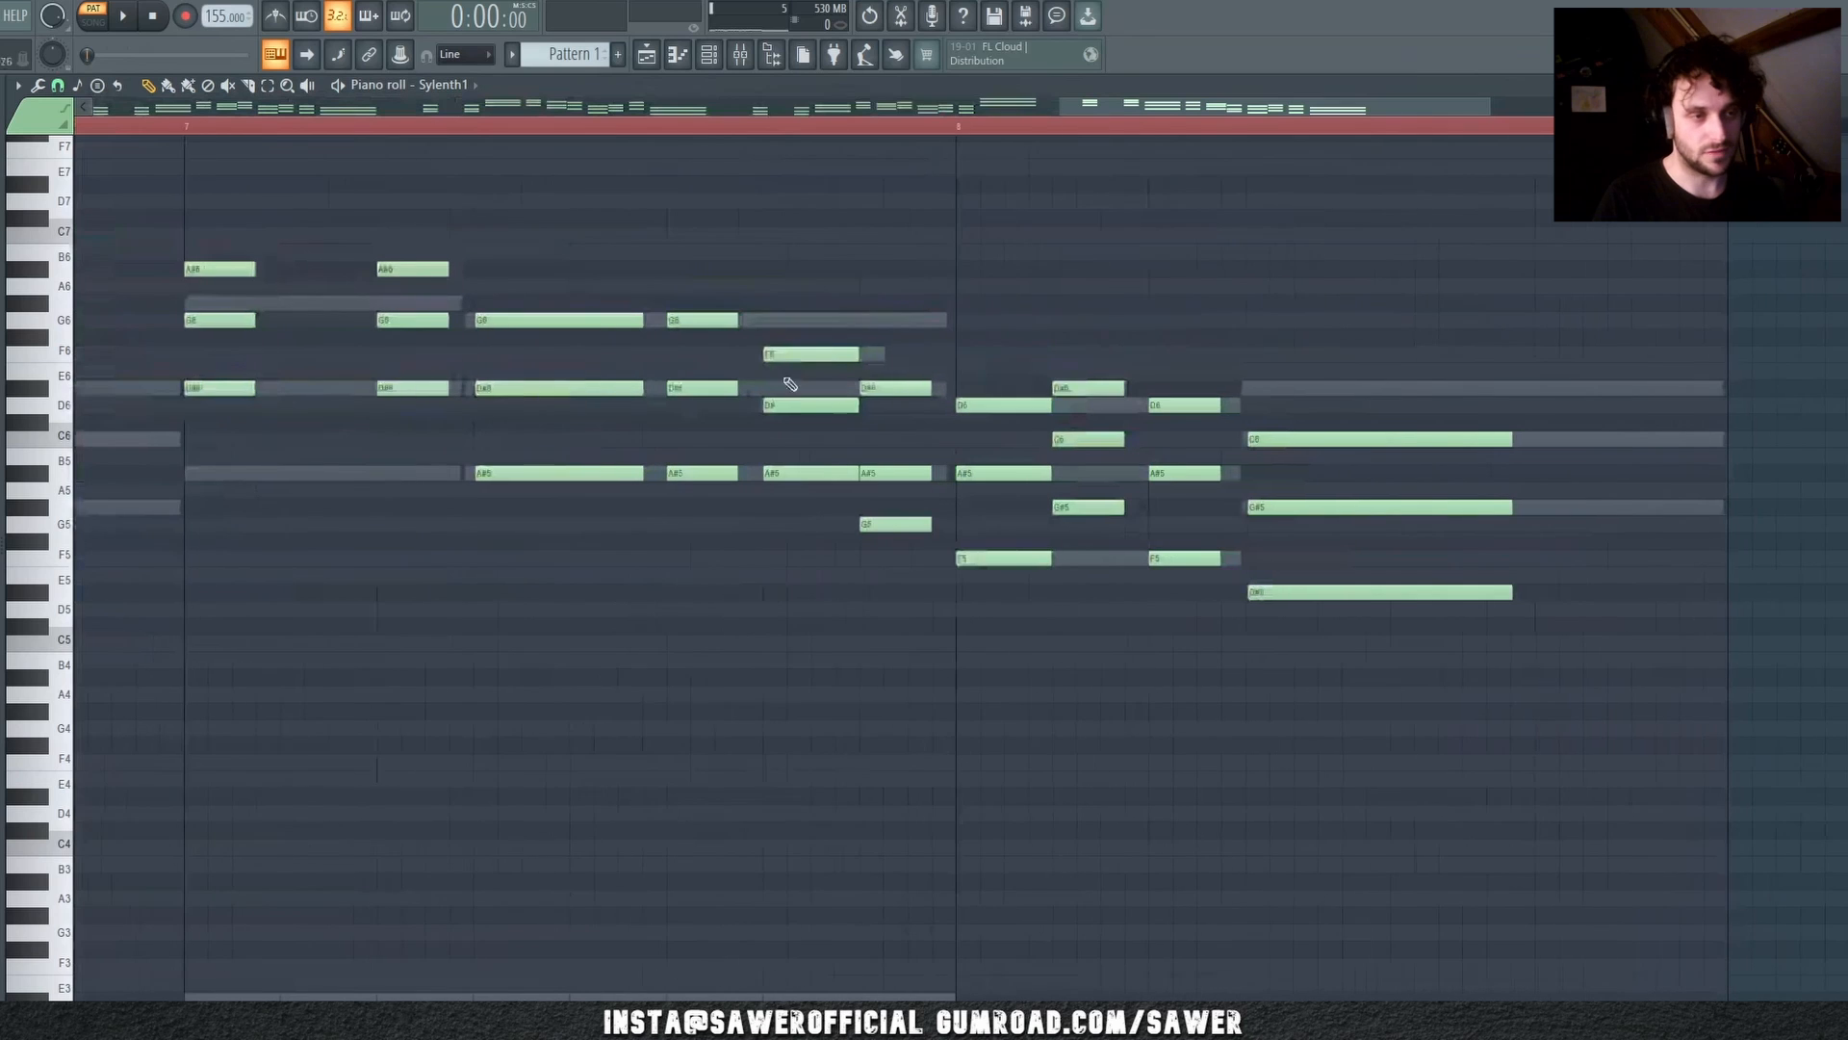
left_click_drag(813, 299, 790, 604)
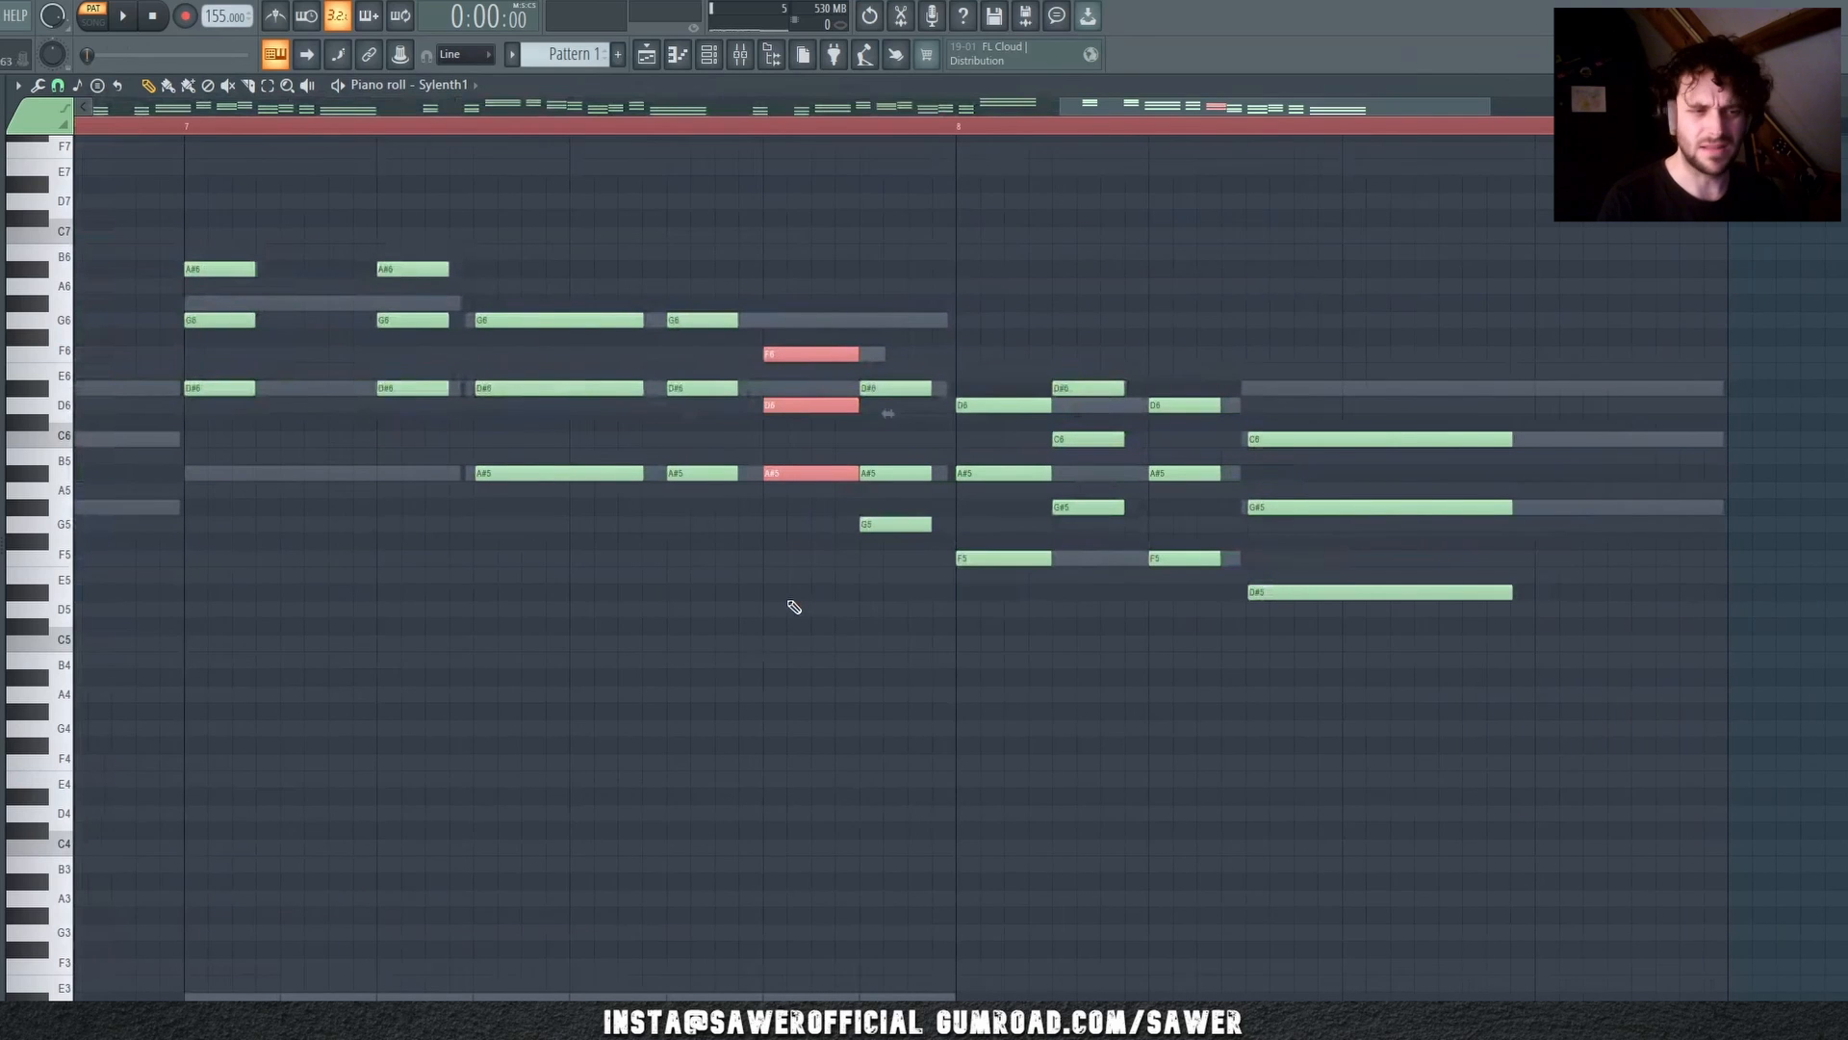
key("shift+Right")
key("shift+Right")
key("shift+Right")
key("shift+Right")
key("shift+Right")
key("shift+Right")
key("shift+Right")
key("shift+Right")
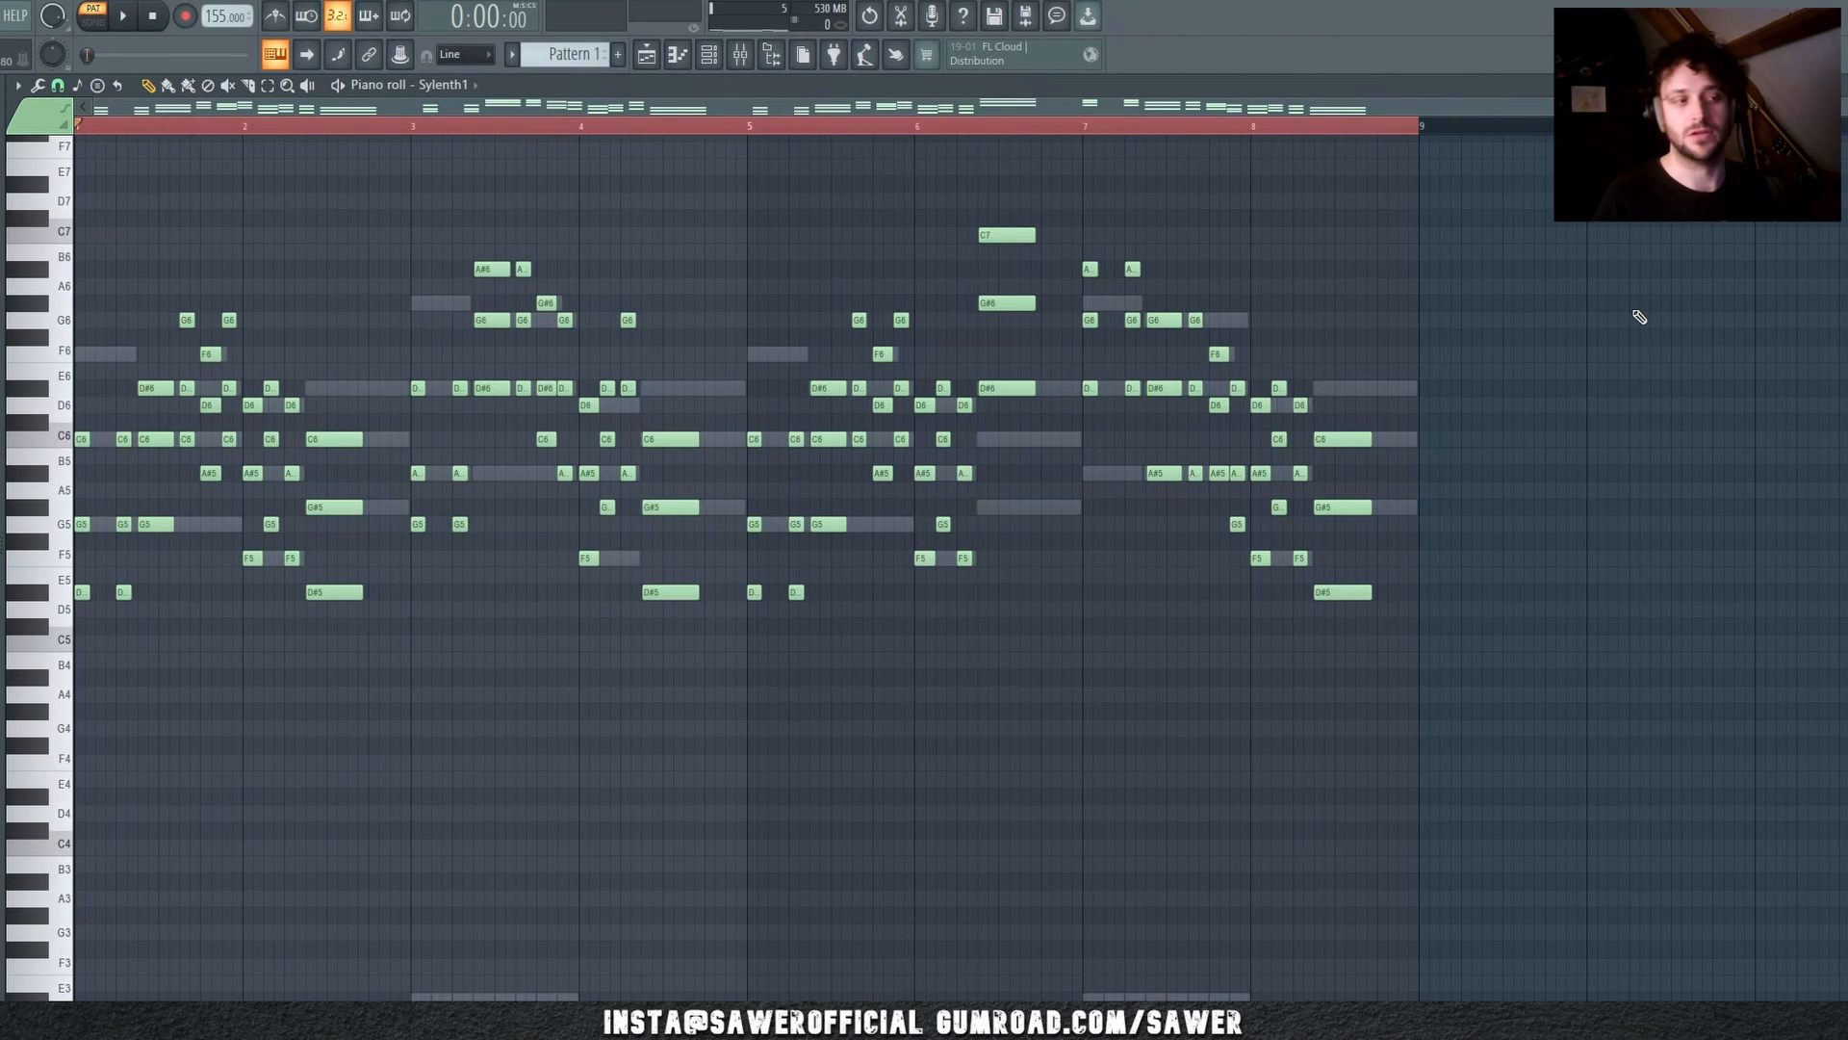
Step: Open the kutchords channel's chord progression in the piano roll in place of the Sylenth1 melody
scroll(96, 581, "down", 2)
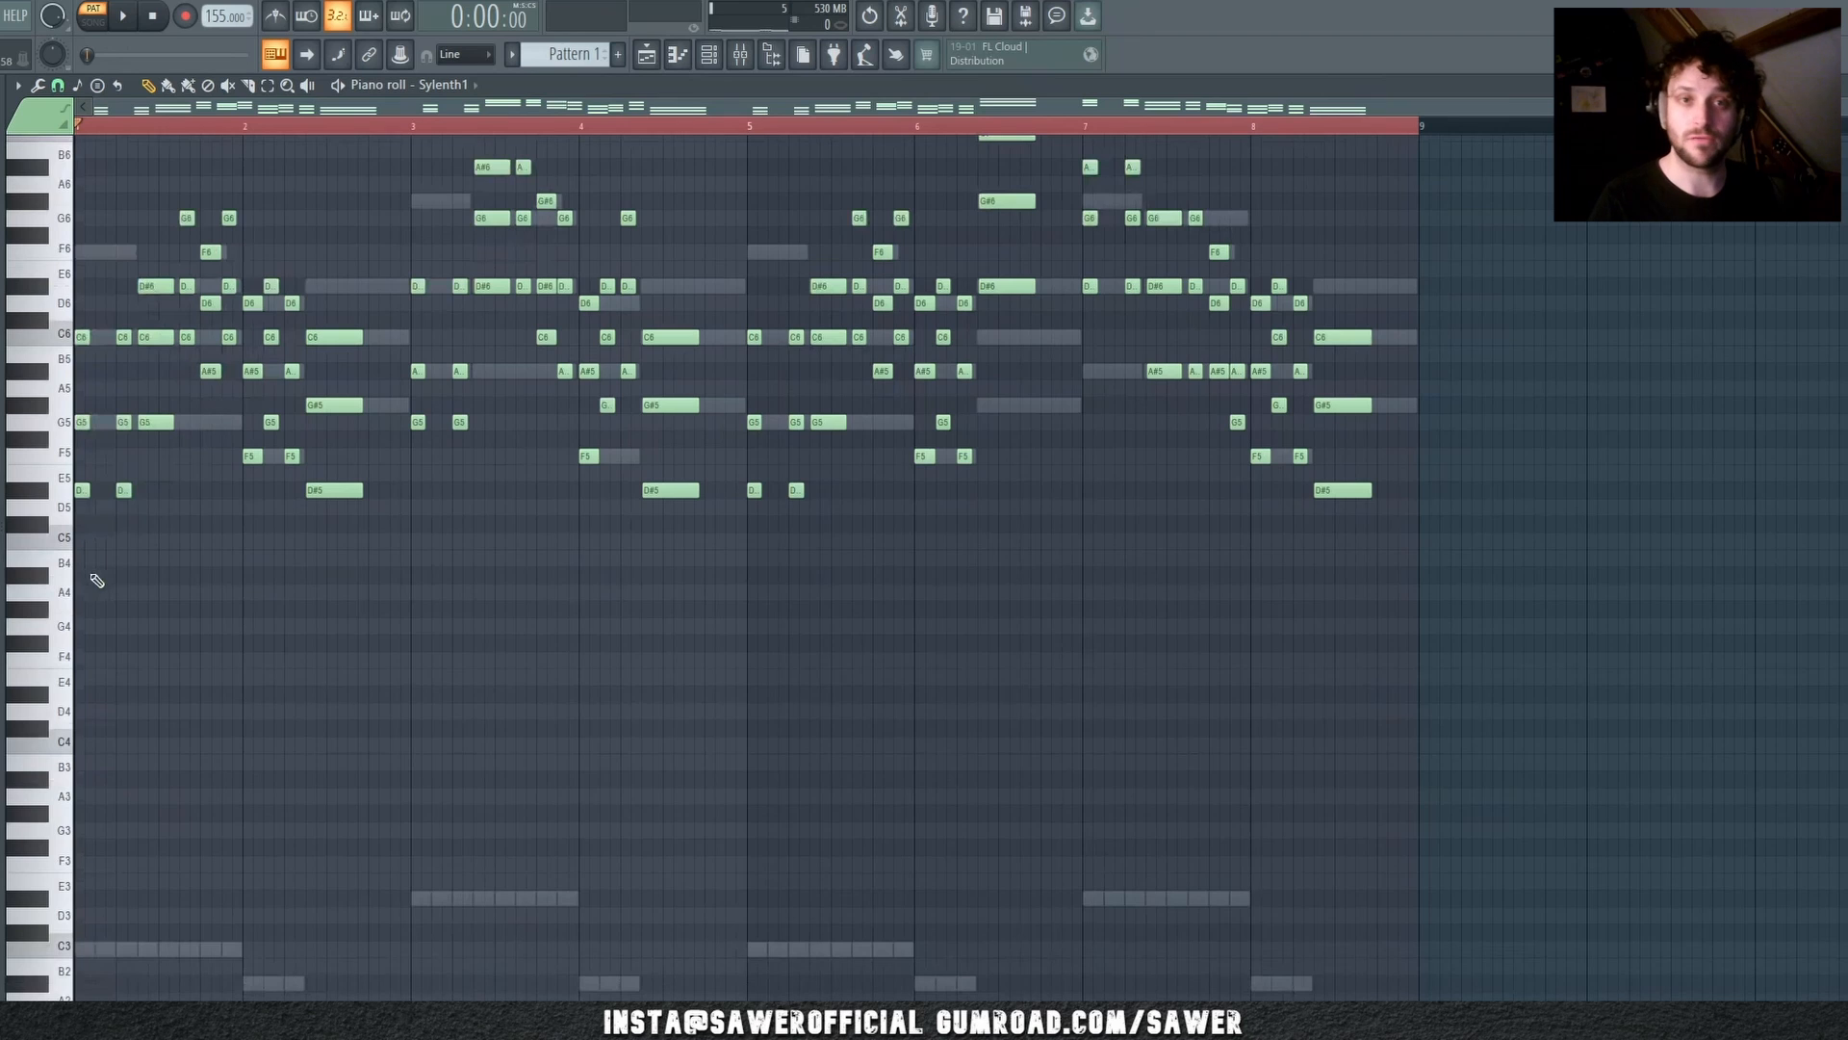
left_click(709, 54)
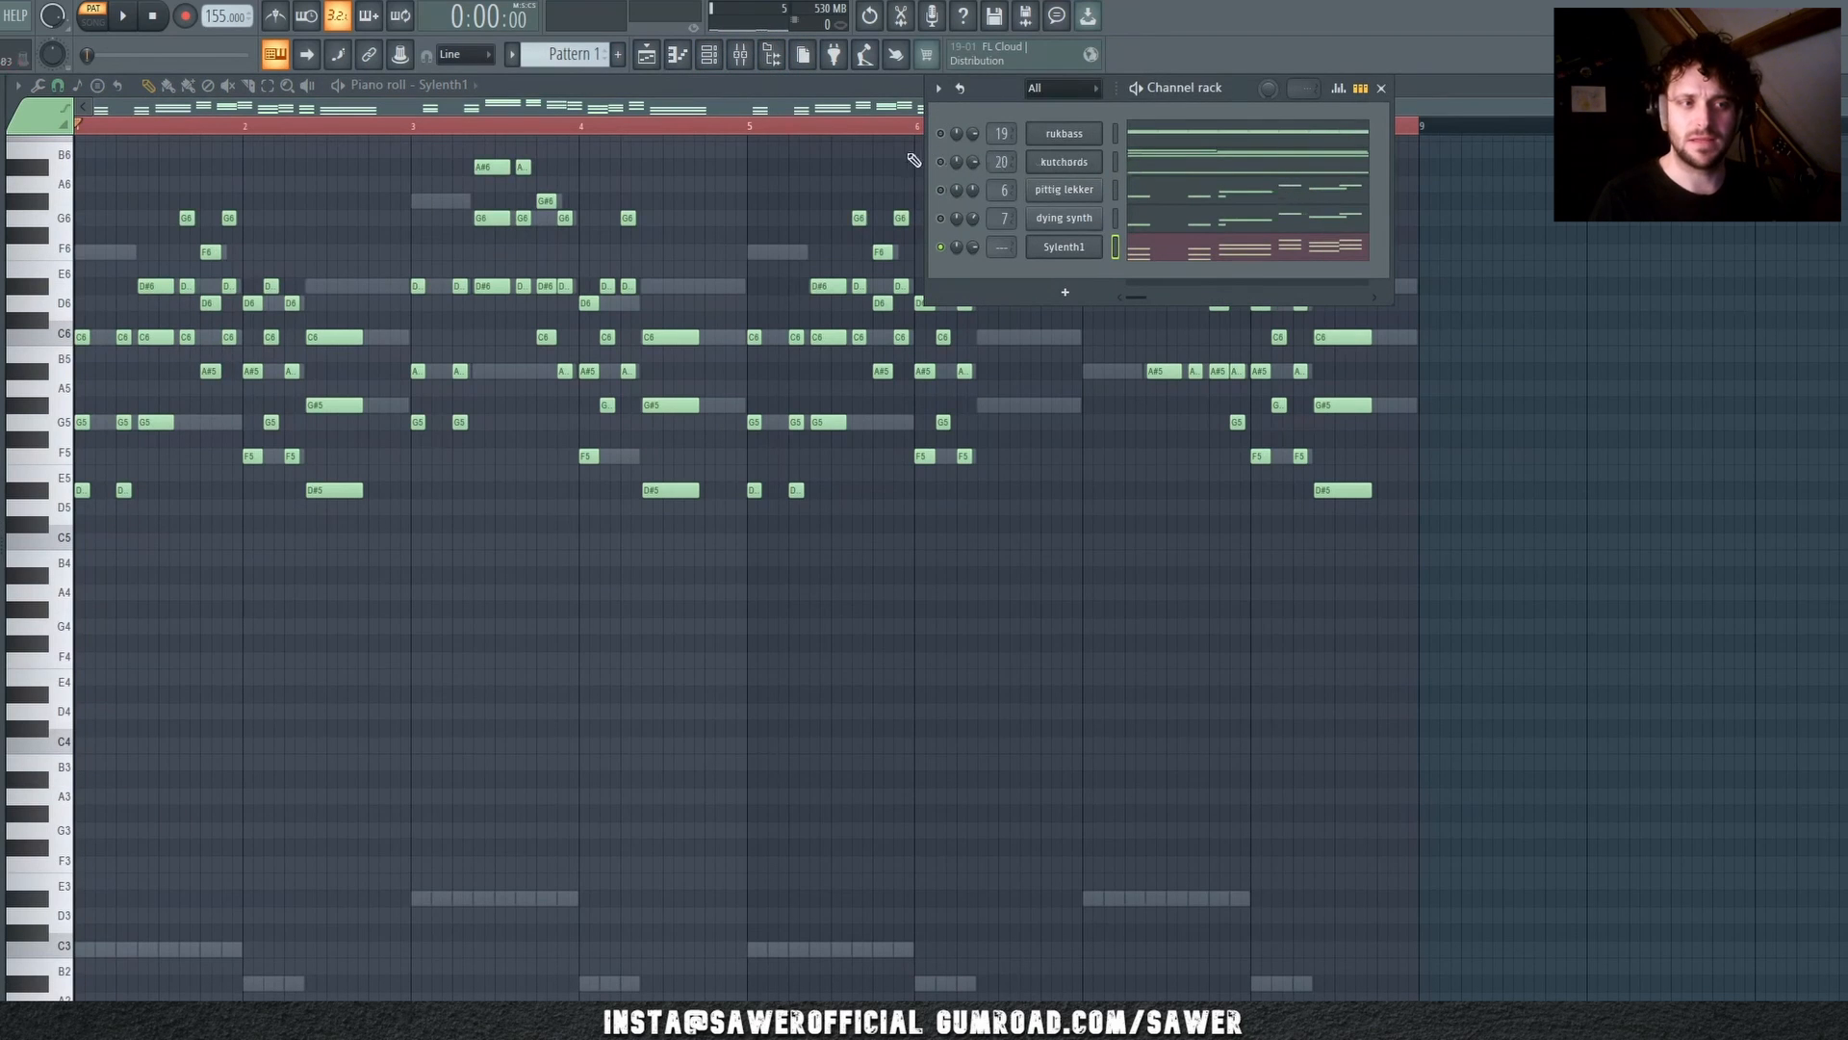
left_click(1178, 164)
scroll(574, 272, "up", 3)
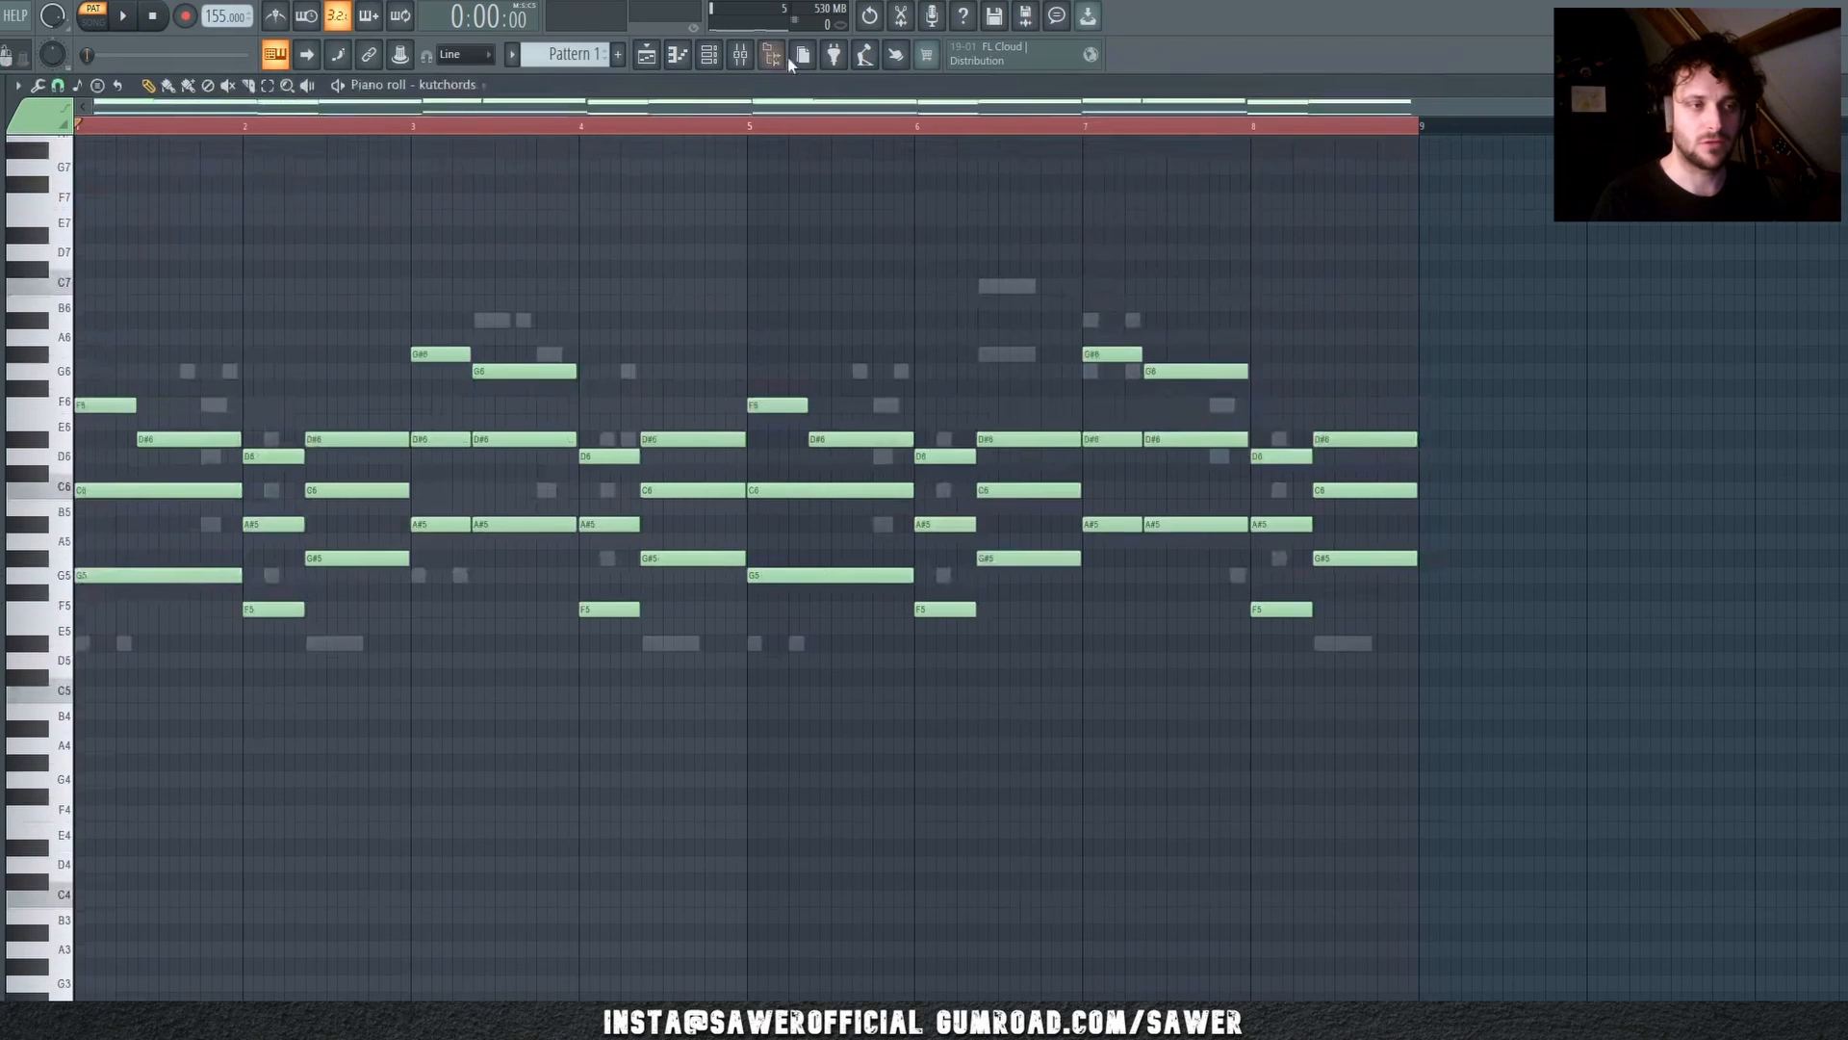
left_click(708, 54)
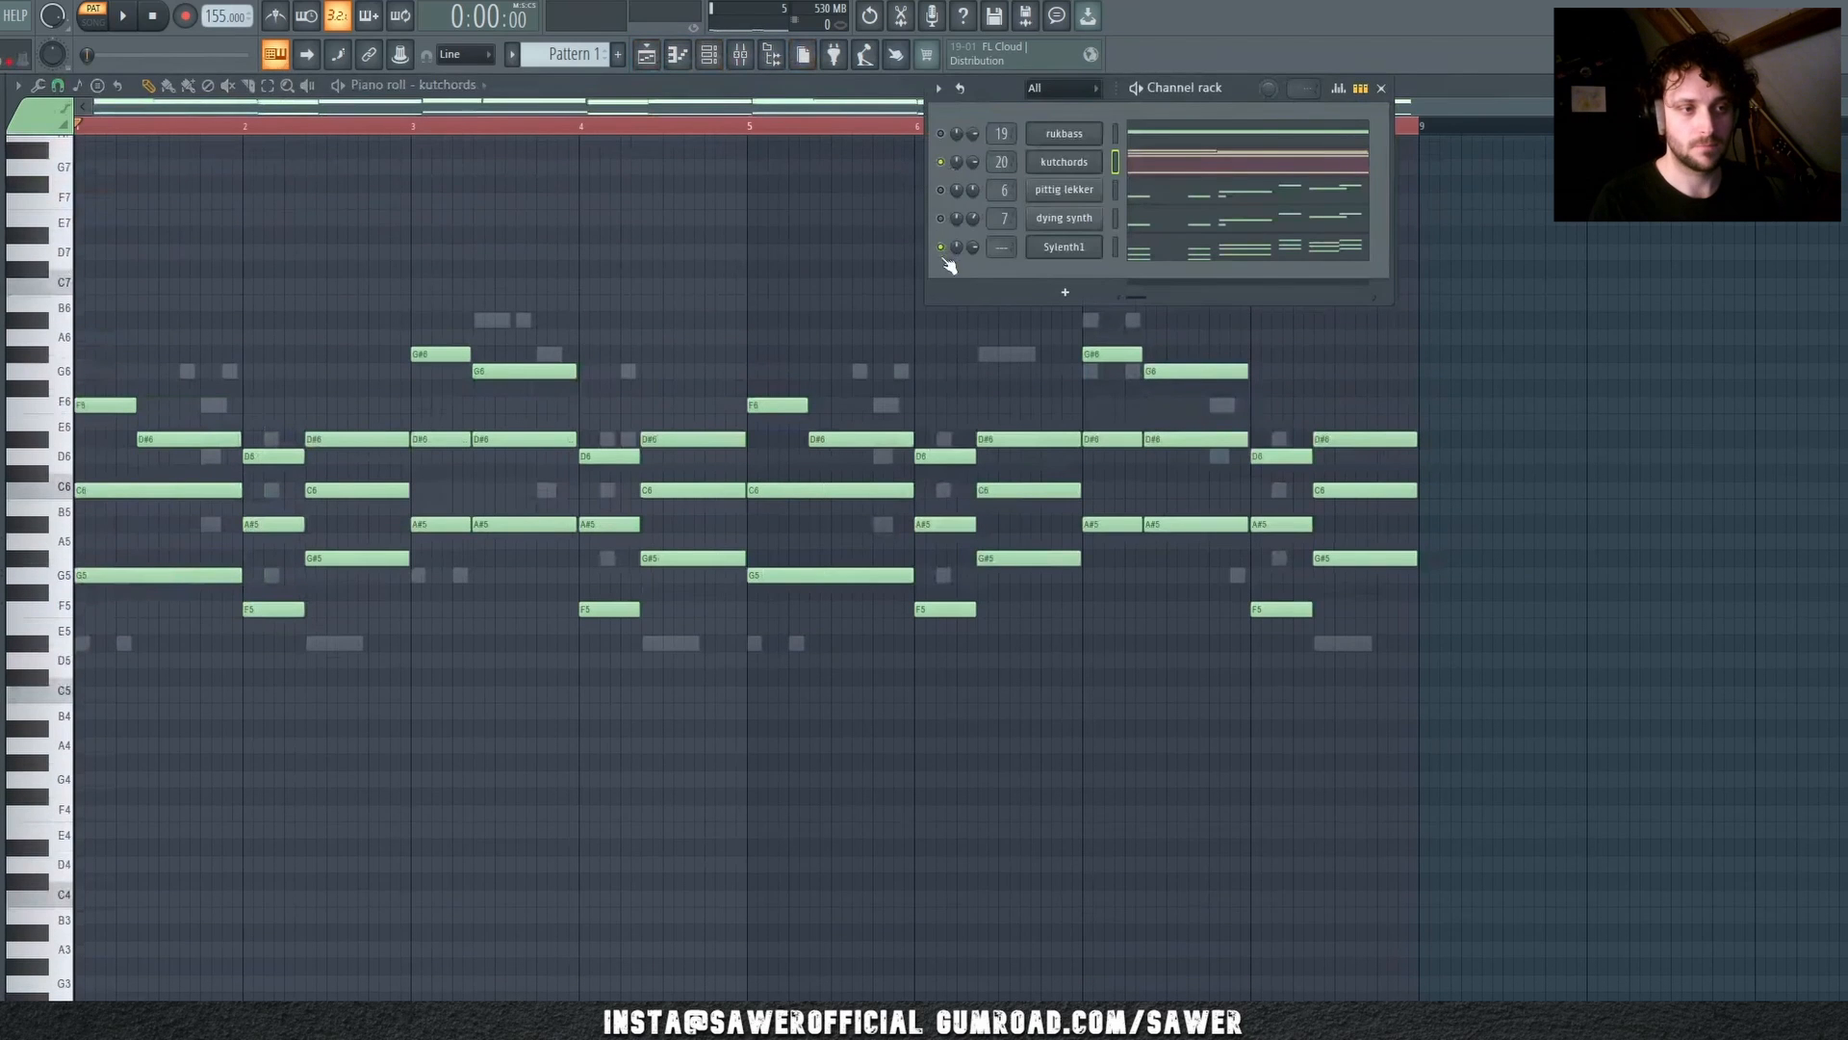
left_click(1189, 166)
scroll(251, 507, "down", 4)
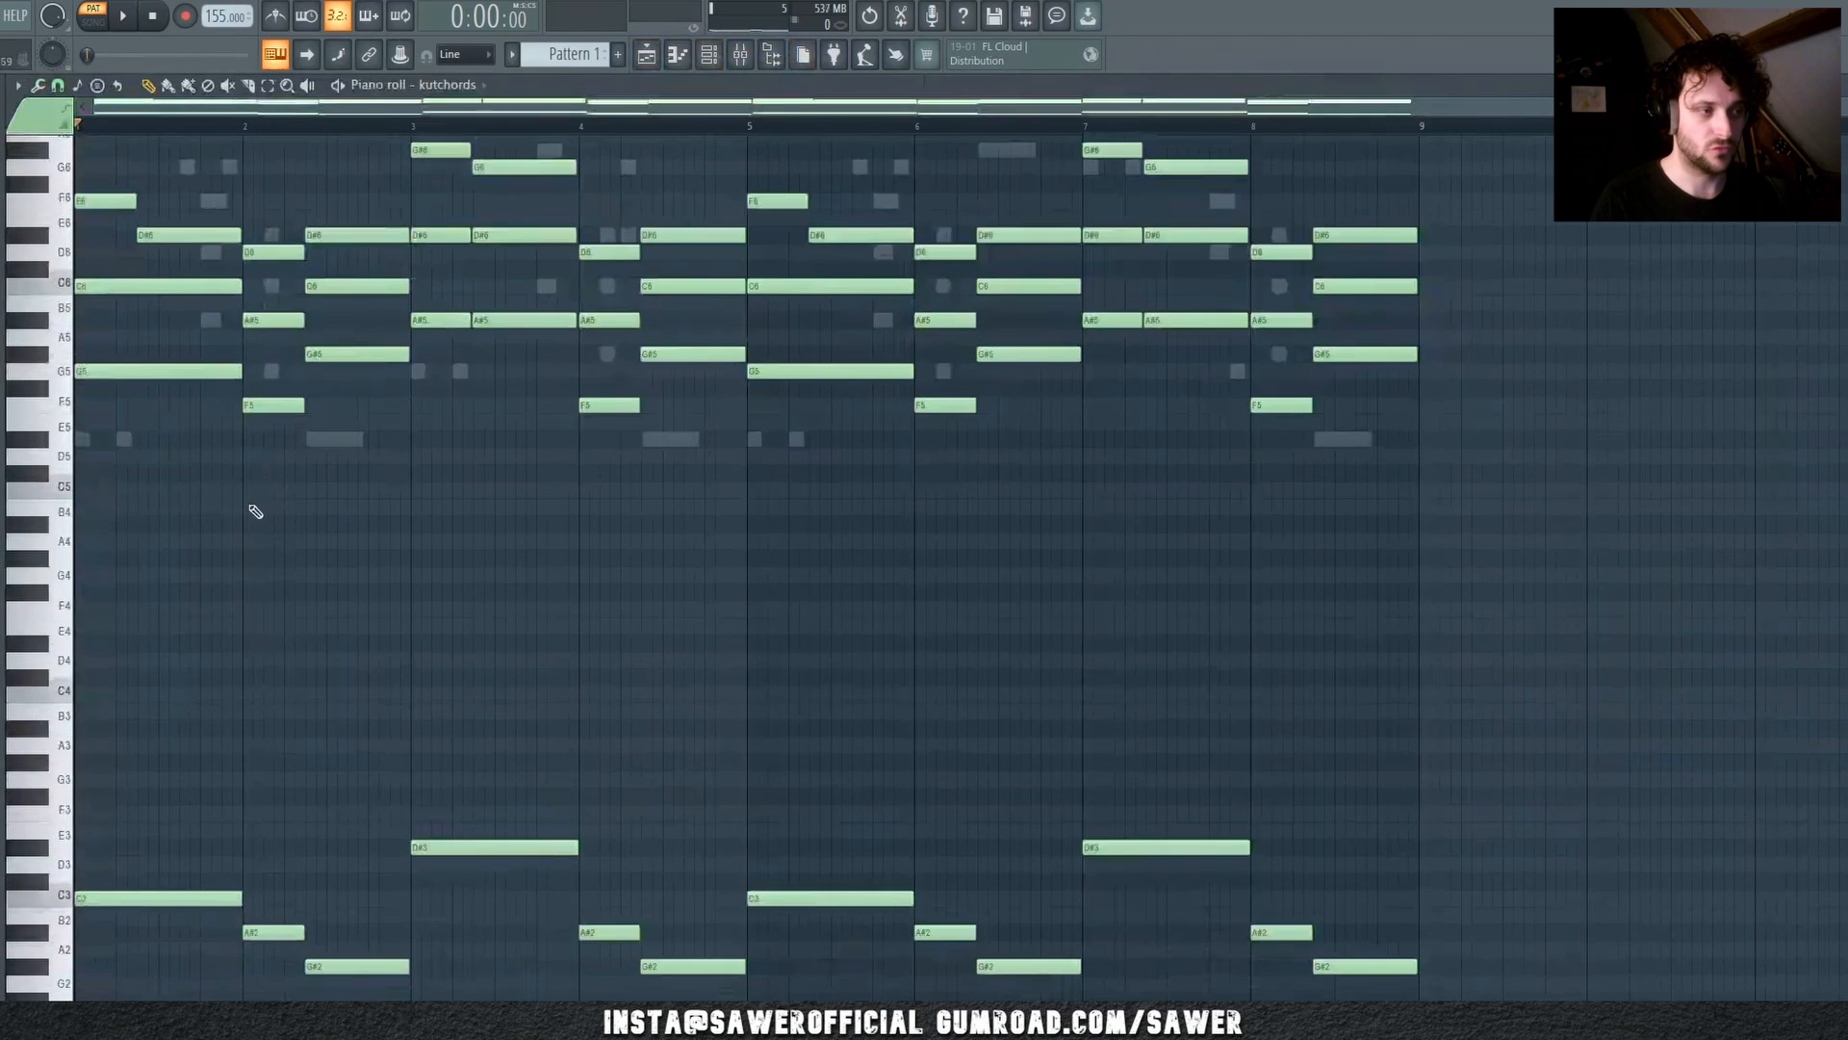
scroll(248, 492, "up", 1)
Step: Lower the F6 and D#6 top notes in bars 1 and 5 and the G#6 and G6 top notes in bars 3 and 7 by an octave
left_click_drag(227, 243, 77, 347)
left_click_drag(418, 220, 650, 308)
left_click_drag(756, 284, 867, 347)
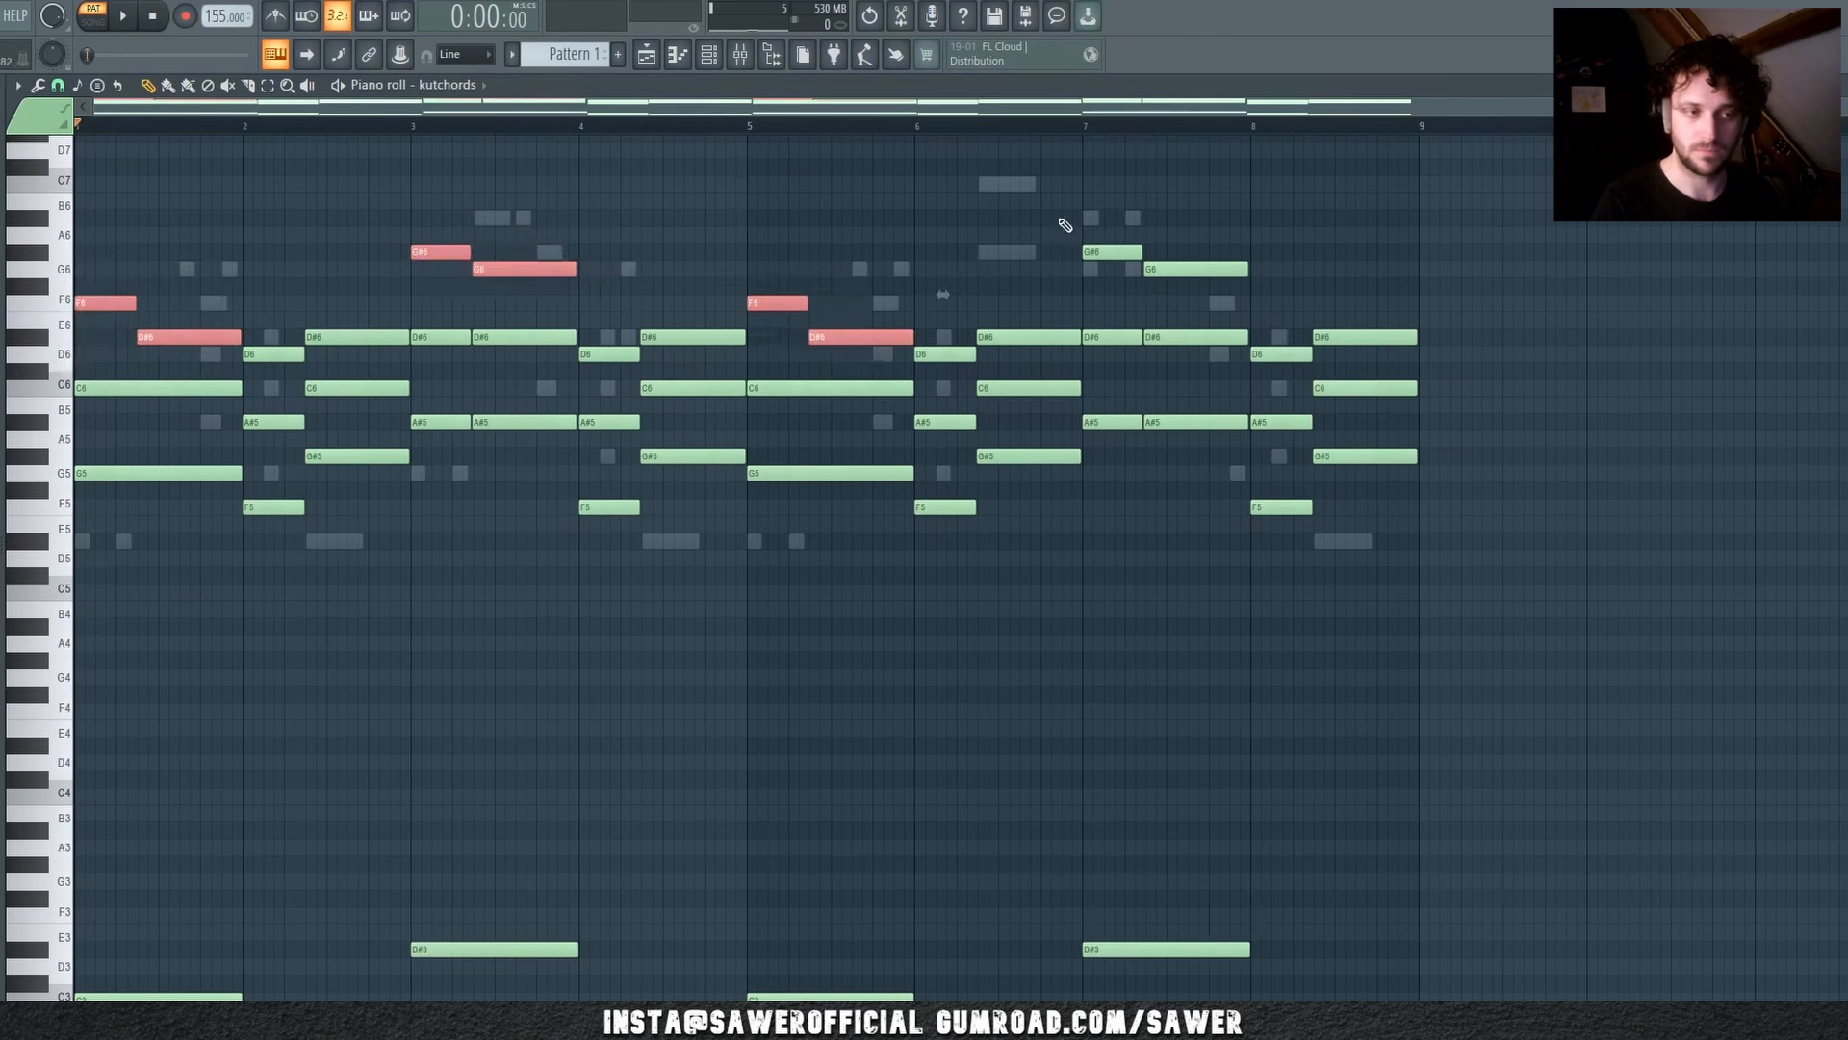
left_click_drag(1068, 192, 1219, 270)
key("ctrl+Down")
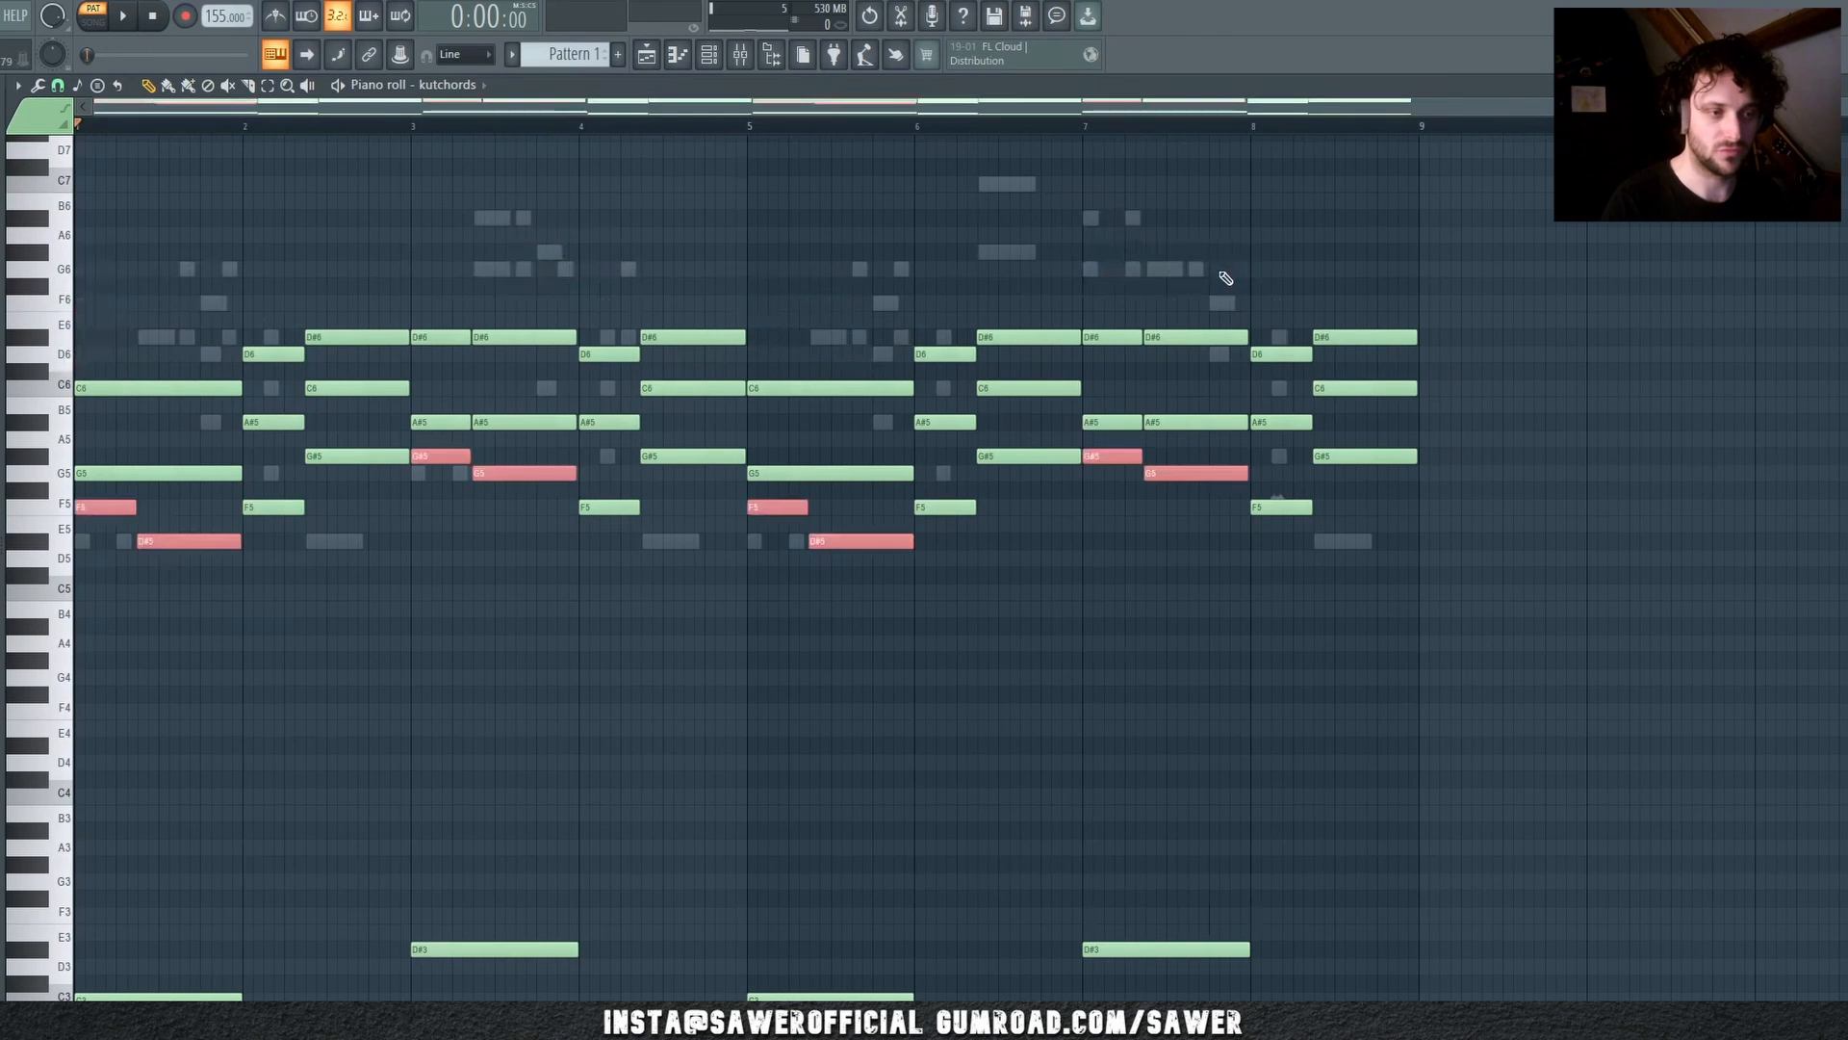
Step: Lower the C6 note in bar 1 and the D#6 notes in bars 3 and 7 by an octave, and clear the selection
left_click_drag(233, 296, 215, 415)
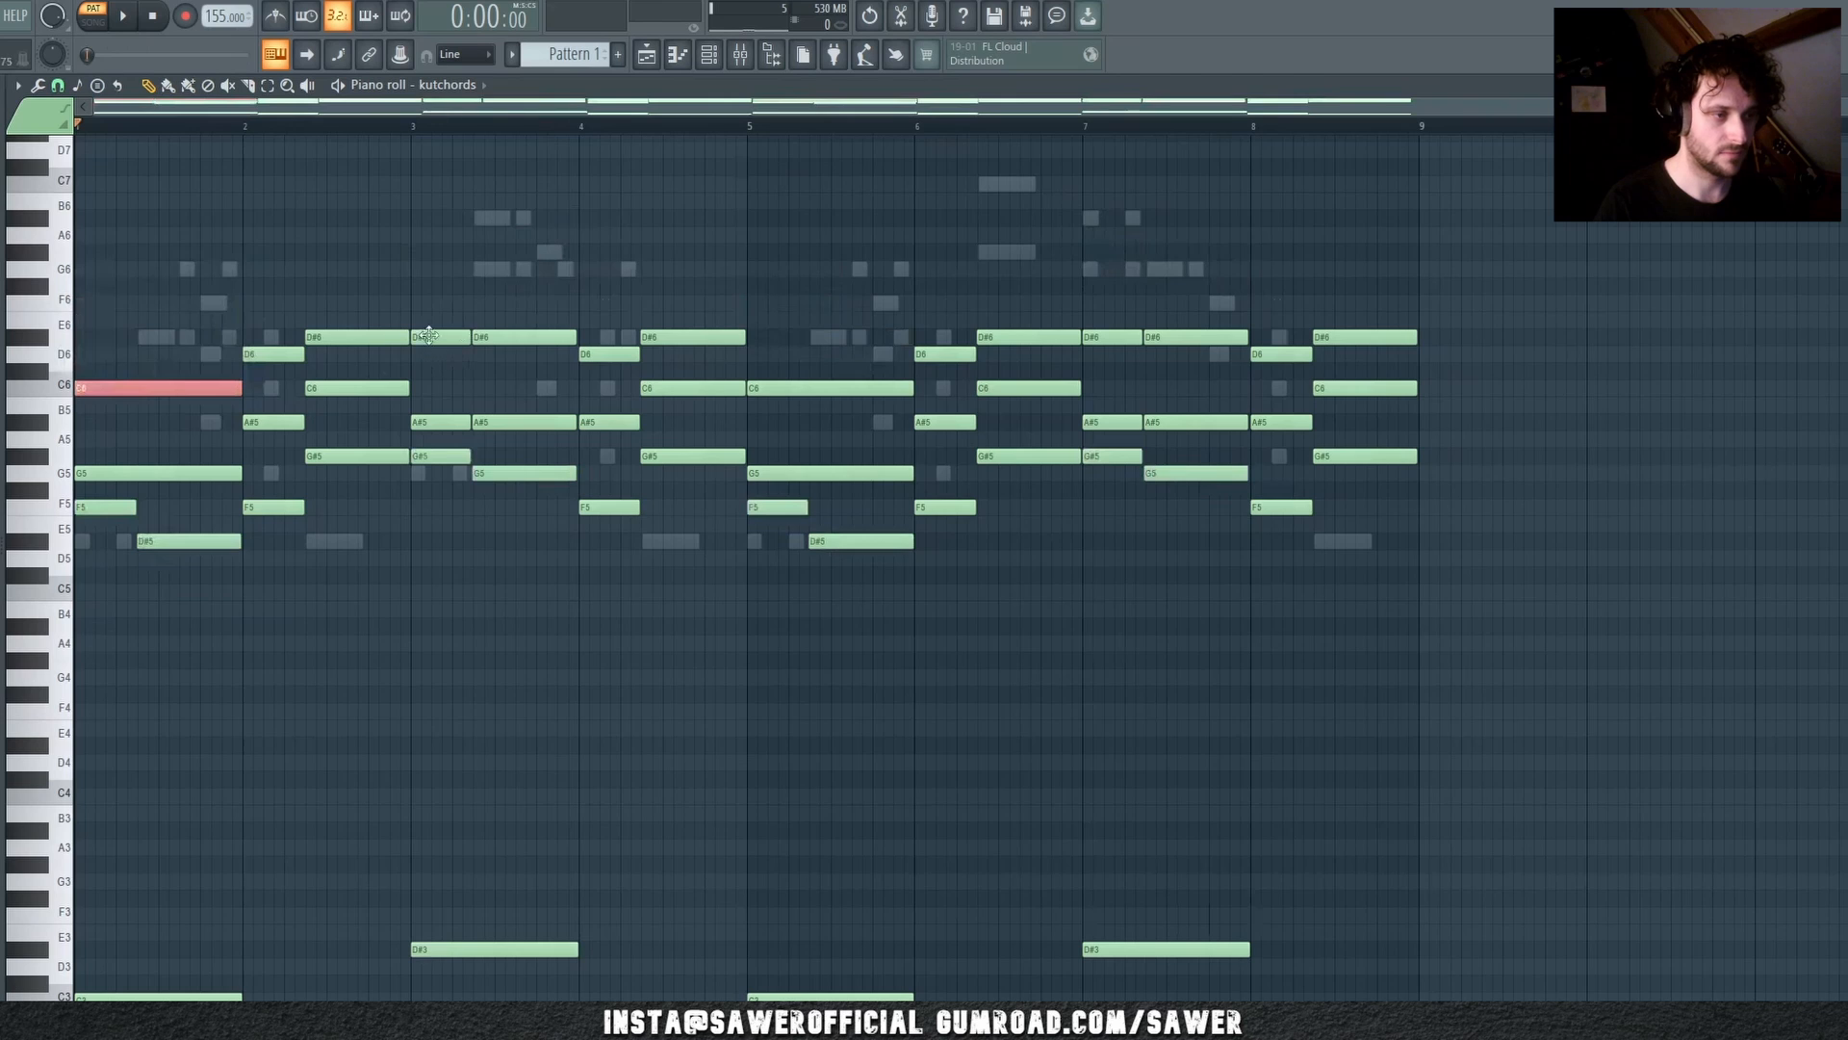
left_click_drag(456, 330, 553, 357)
mouse_move(1084, 321)
left_mouse_down()
mouse_move(1204, 339)
mouse_move(1079, 354)
left_mouse_up()
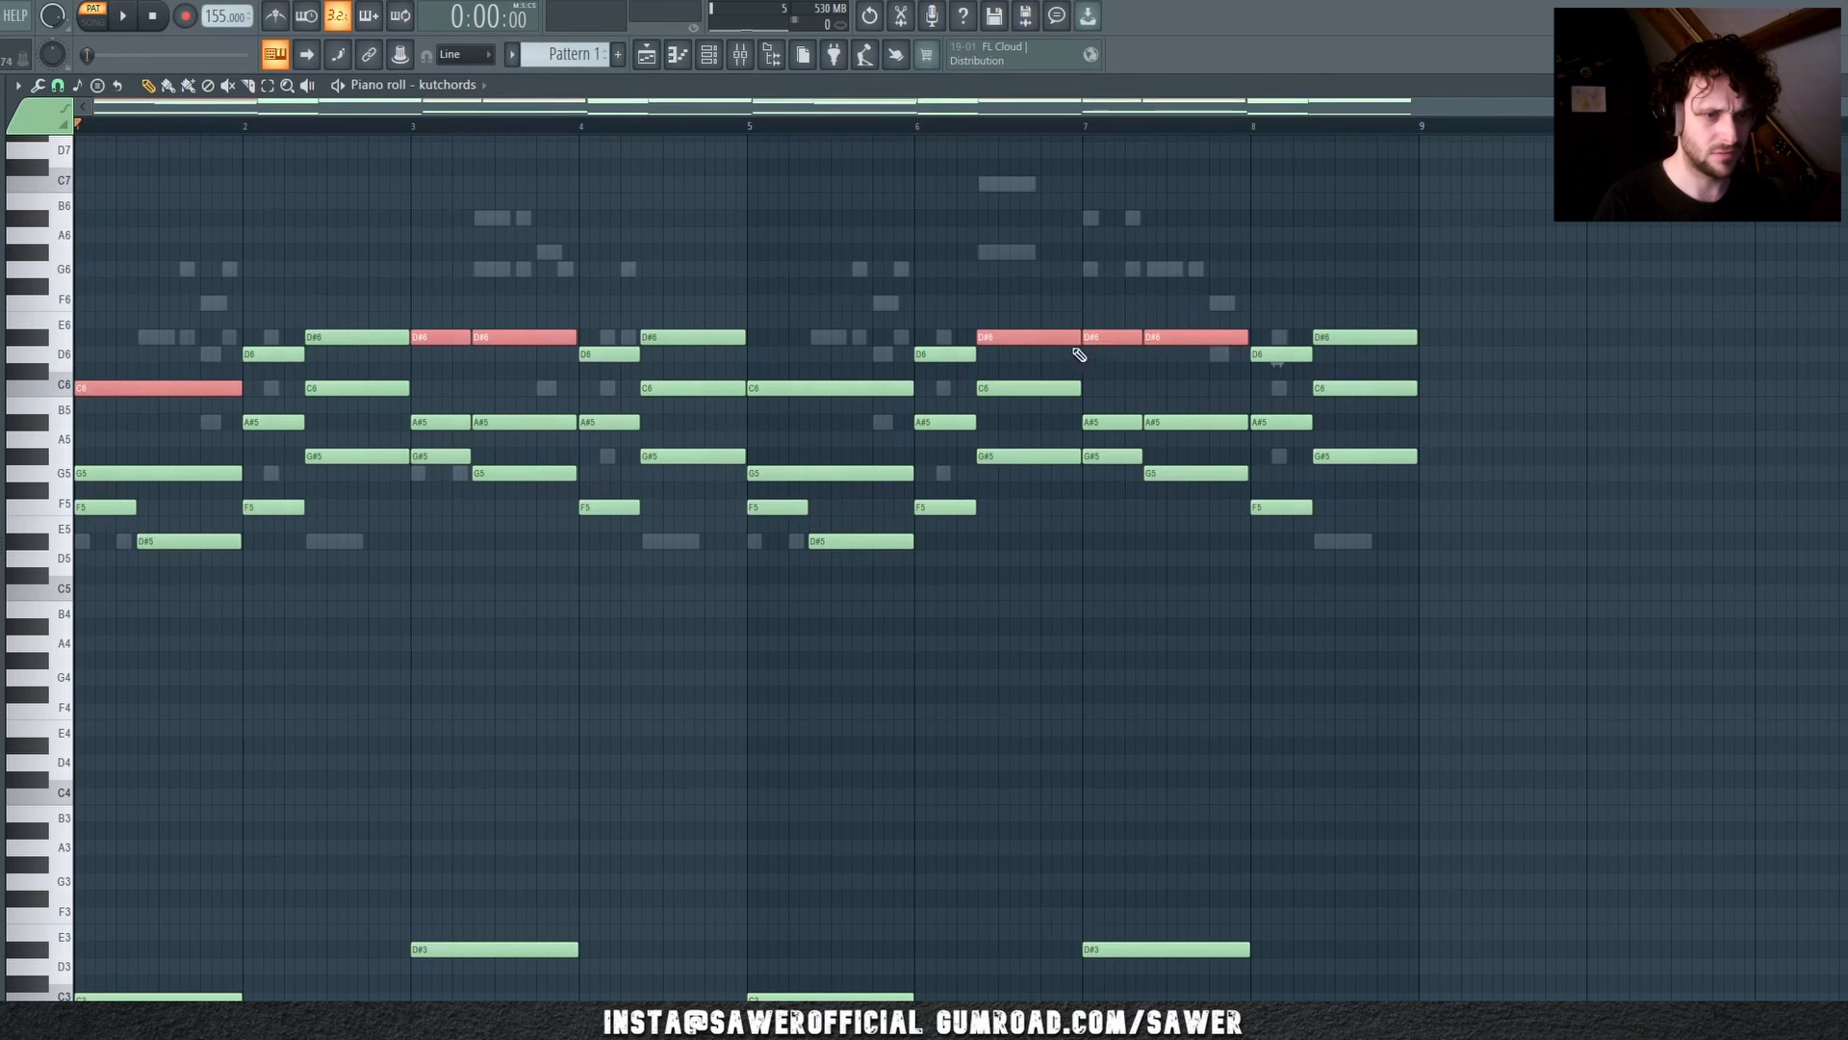
key("ctrl+Down")
right_click(164, 348)
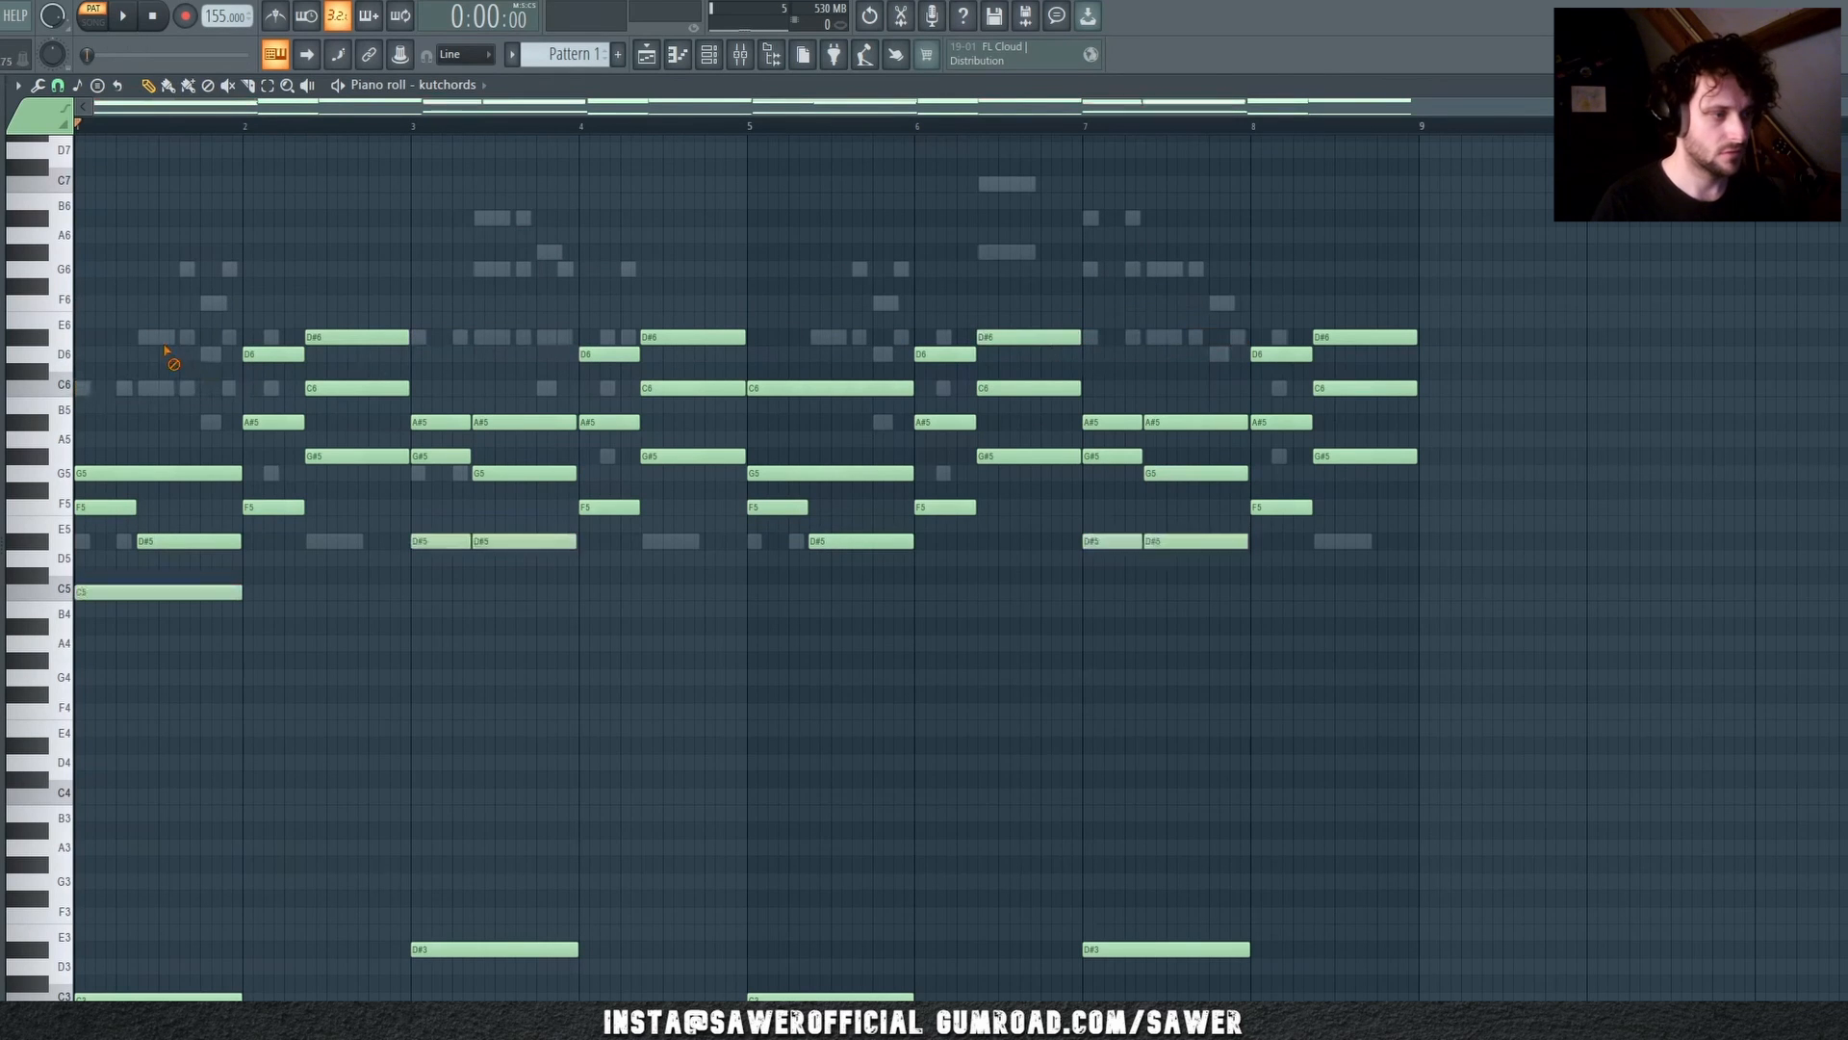
Step: Play back the opening chord of the kutchords progression and listen to its F5 to D#5 movement
key("space")
key("space")
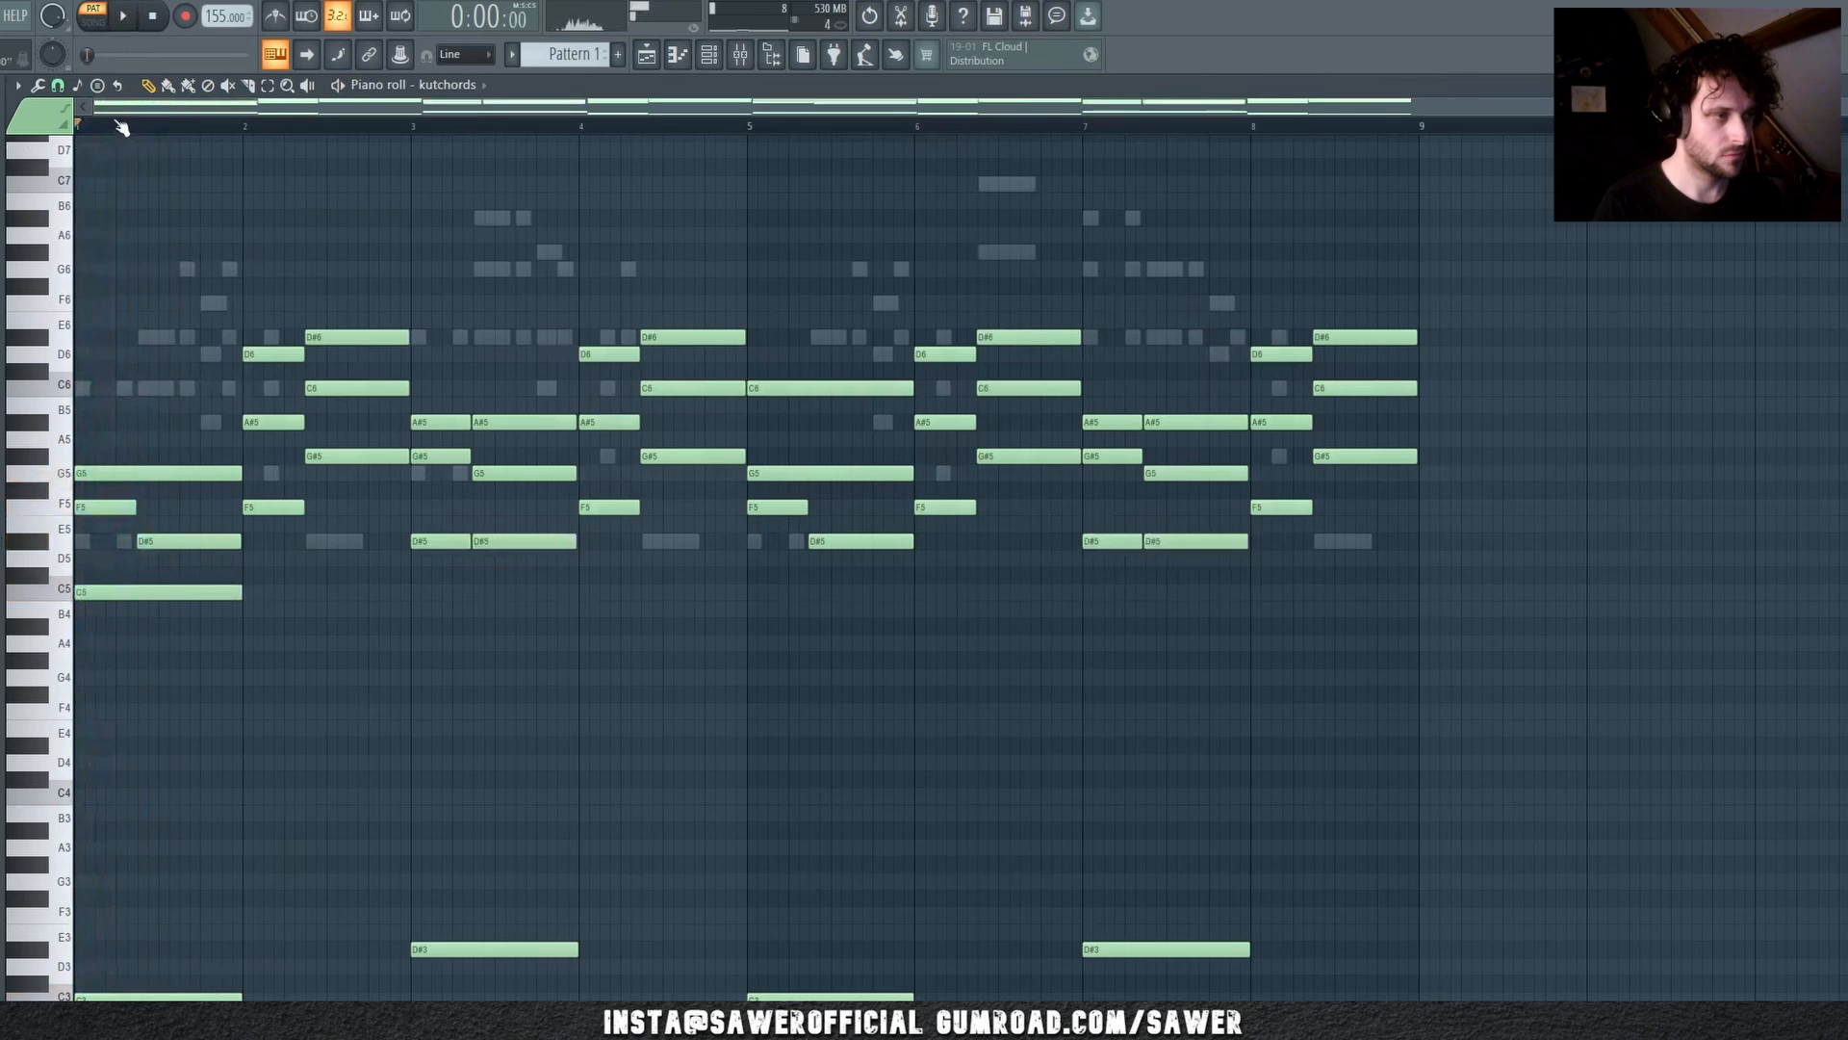
scroll(140, 111, "up", 4)
scroll(260, 361, "down", 3)
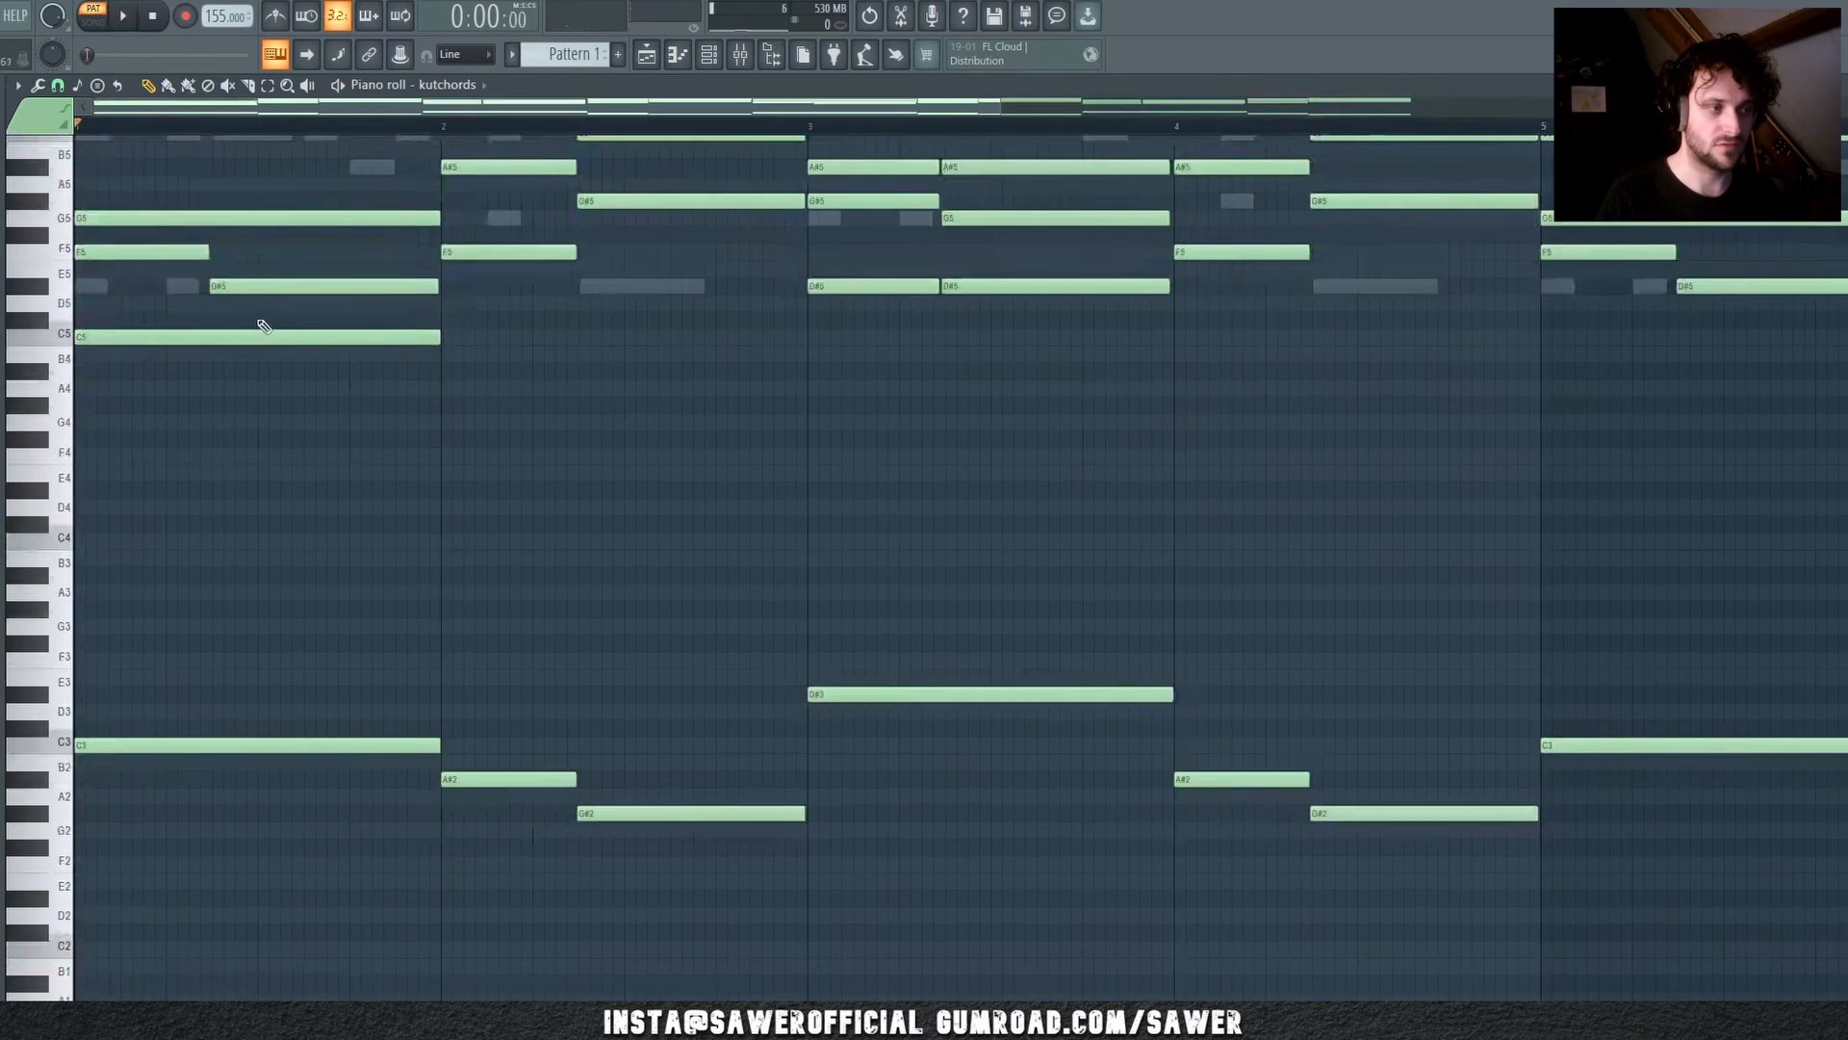
left_click_drag(210, 125, 218, 127)
key("space")
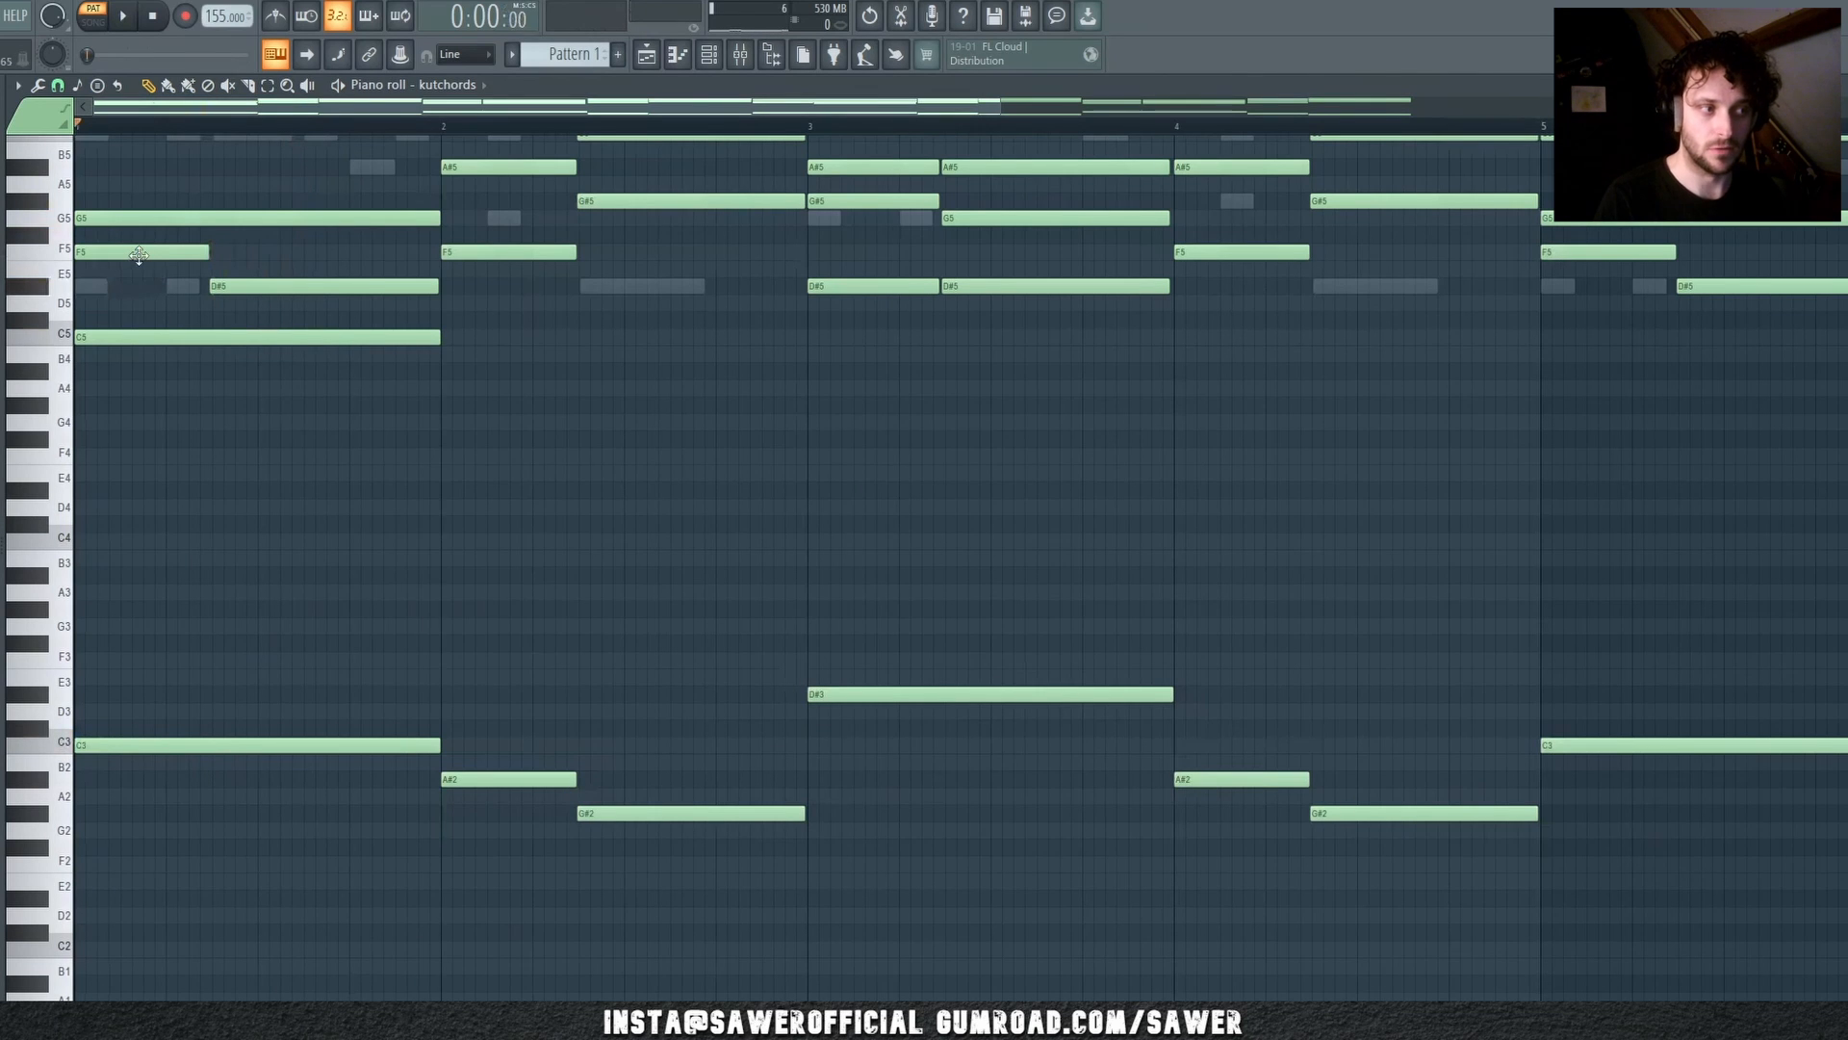
key("space")
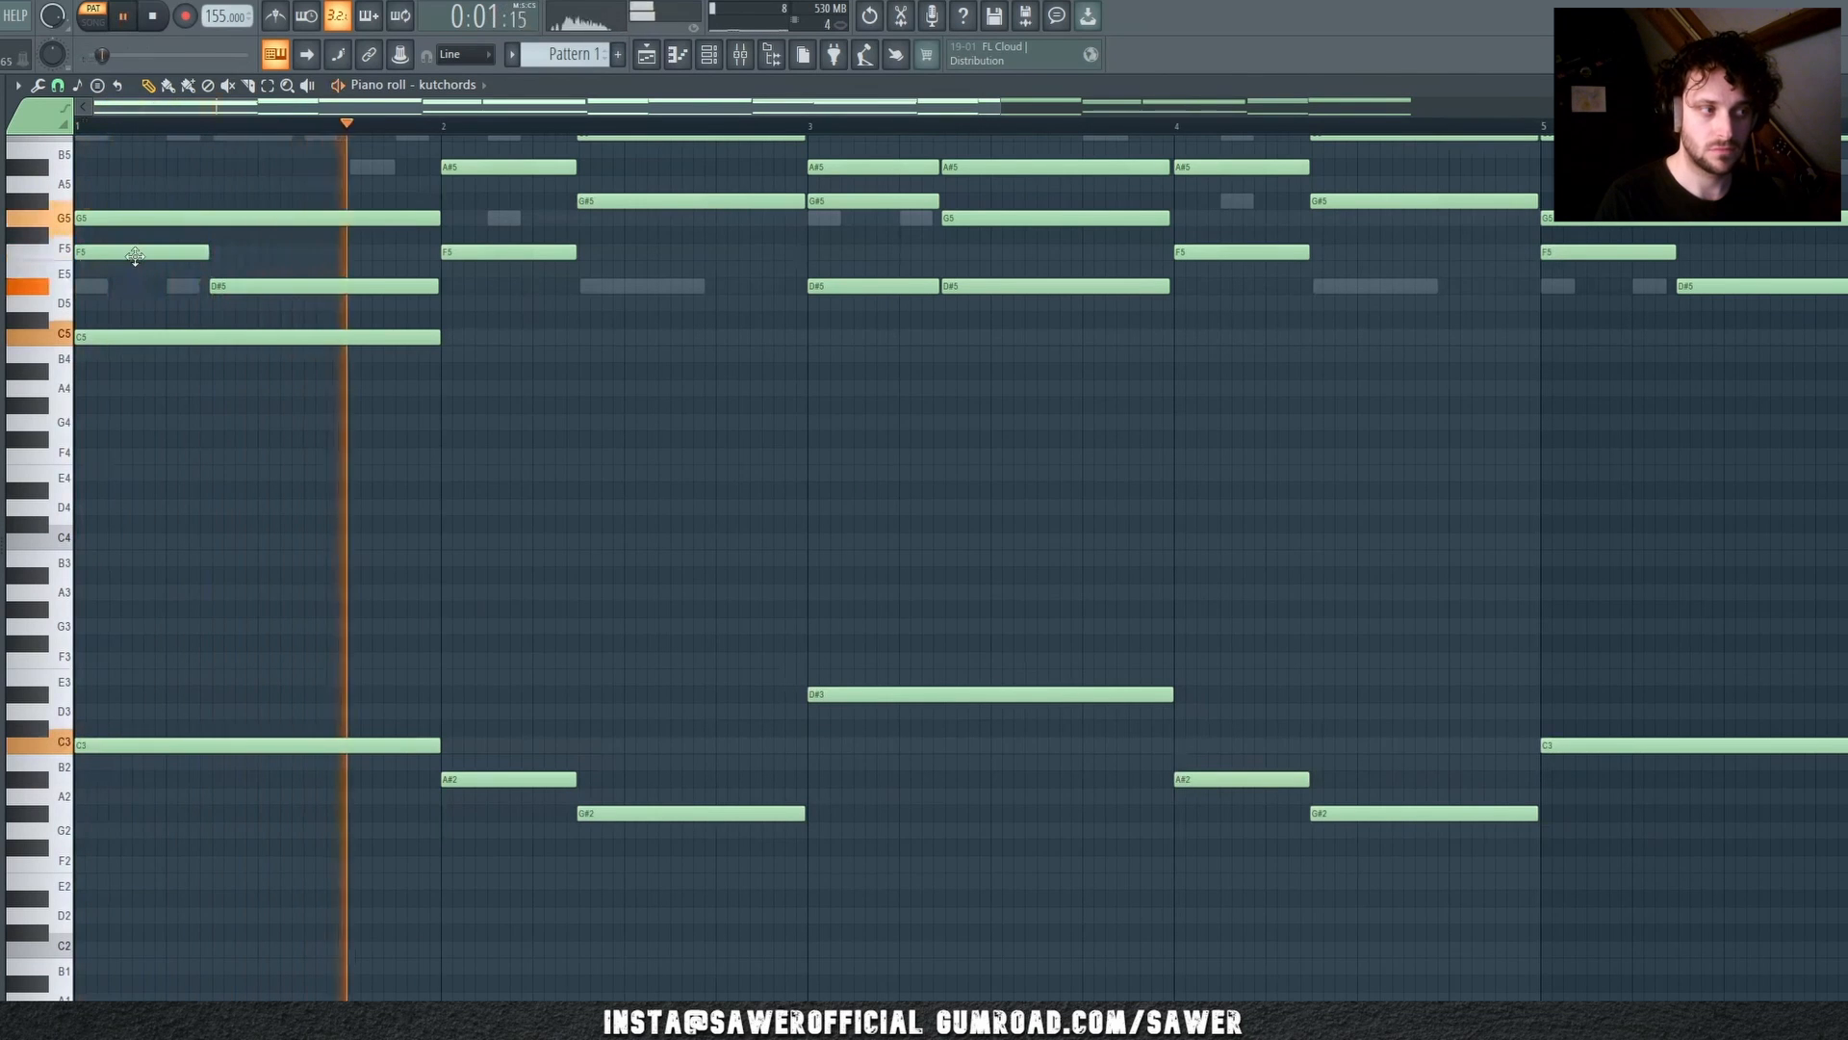
key("space")
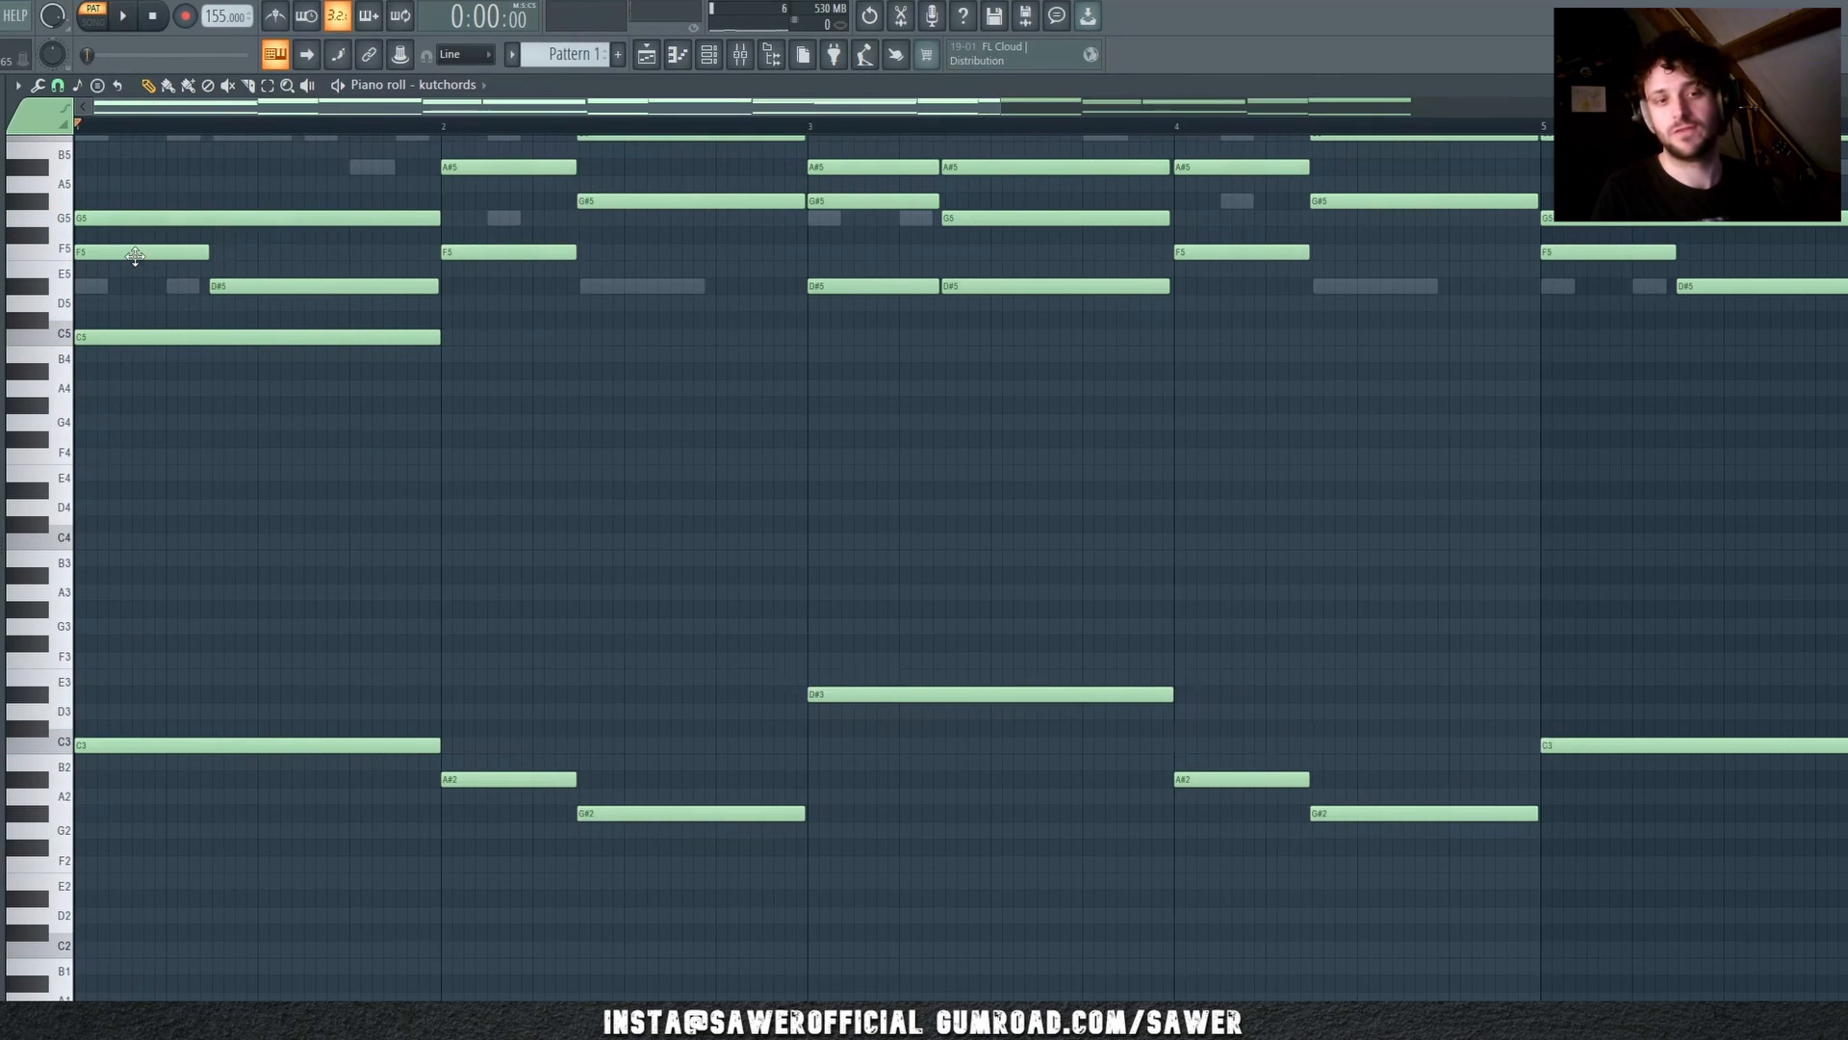
Step: Audition bar 1's opening chord with its F5 note lowered to D5, return the note to F5 and play the chord again
left_click_drag(135, 255, 129, 303)
key("space")
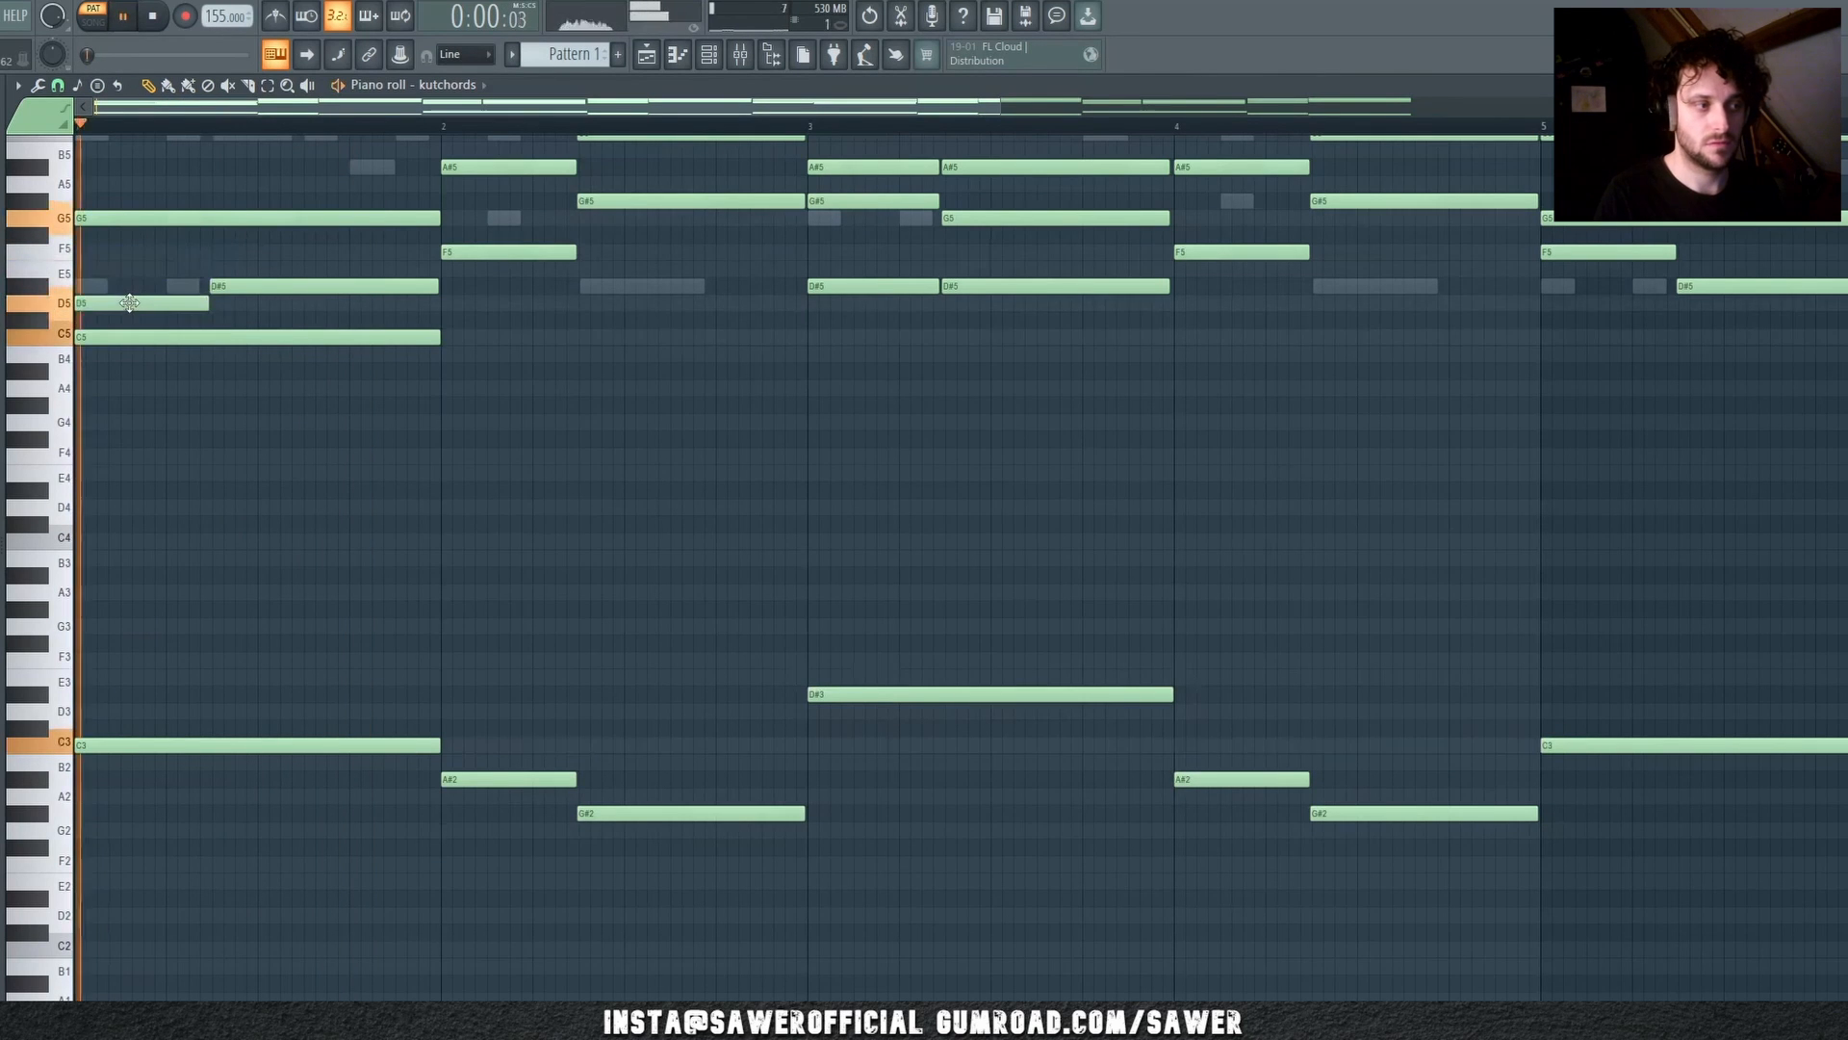
key("space")
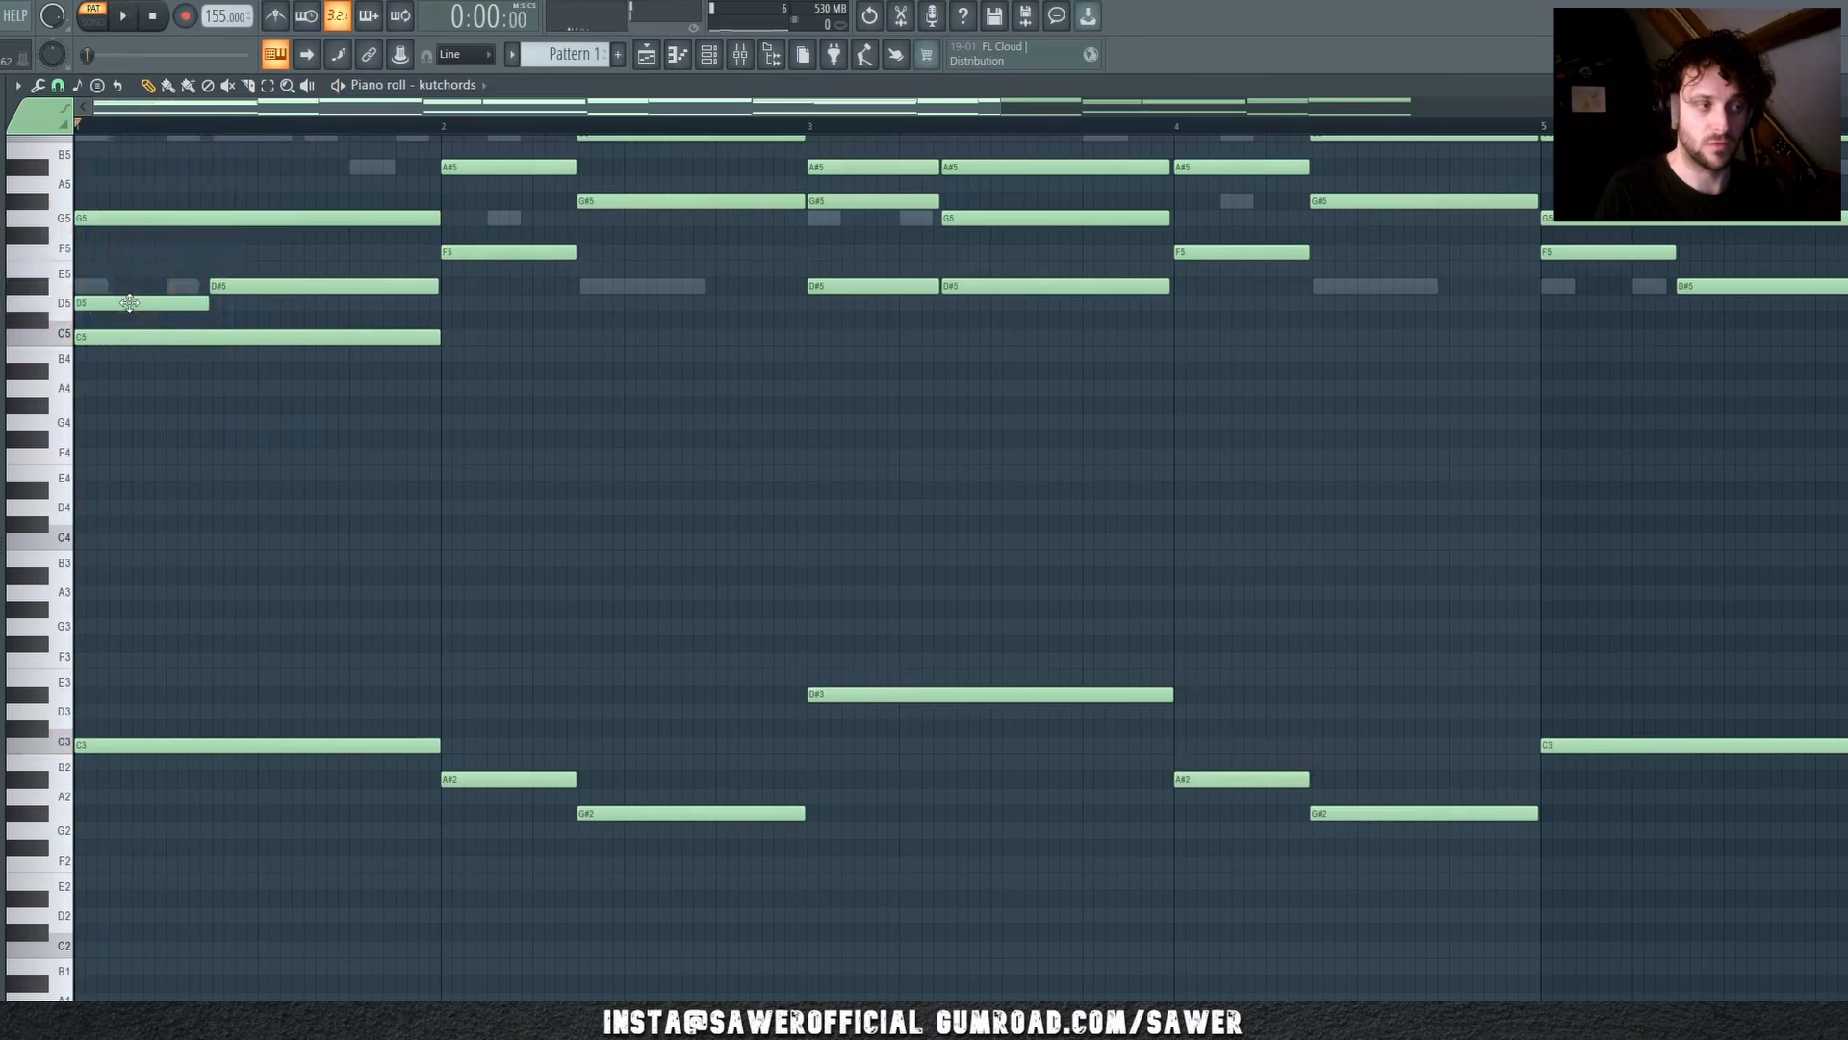
left_click_drag(129, 303, 126, 251)
key("space")
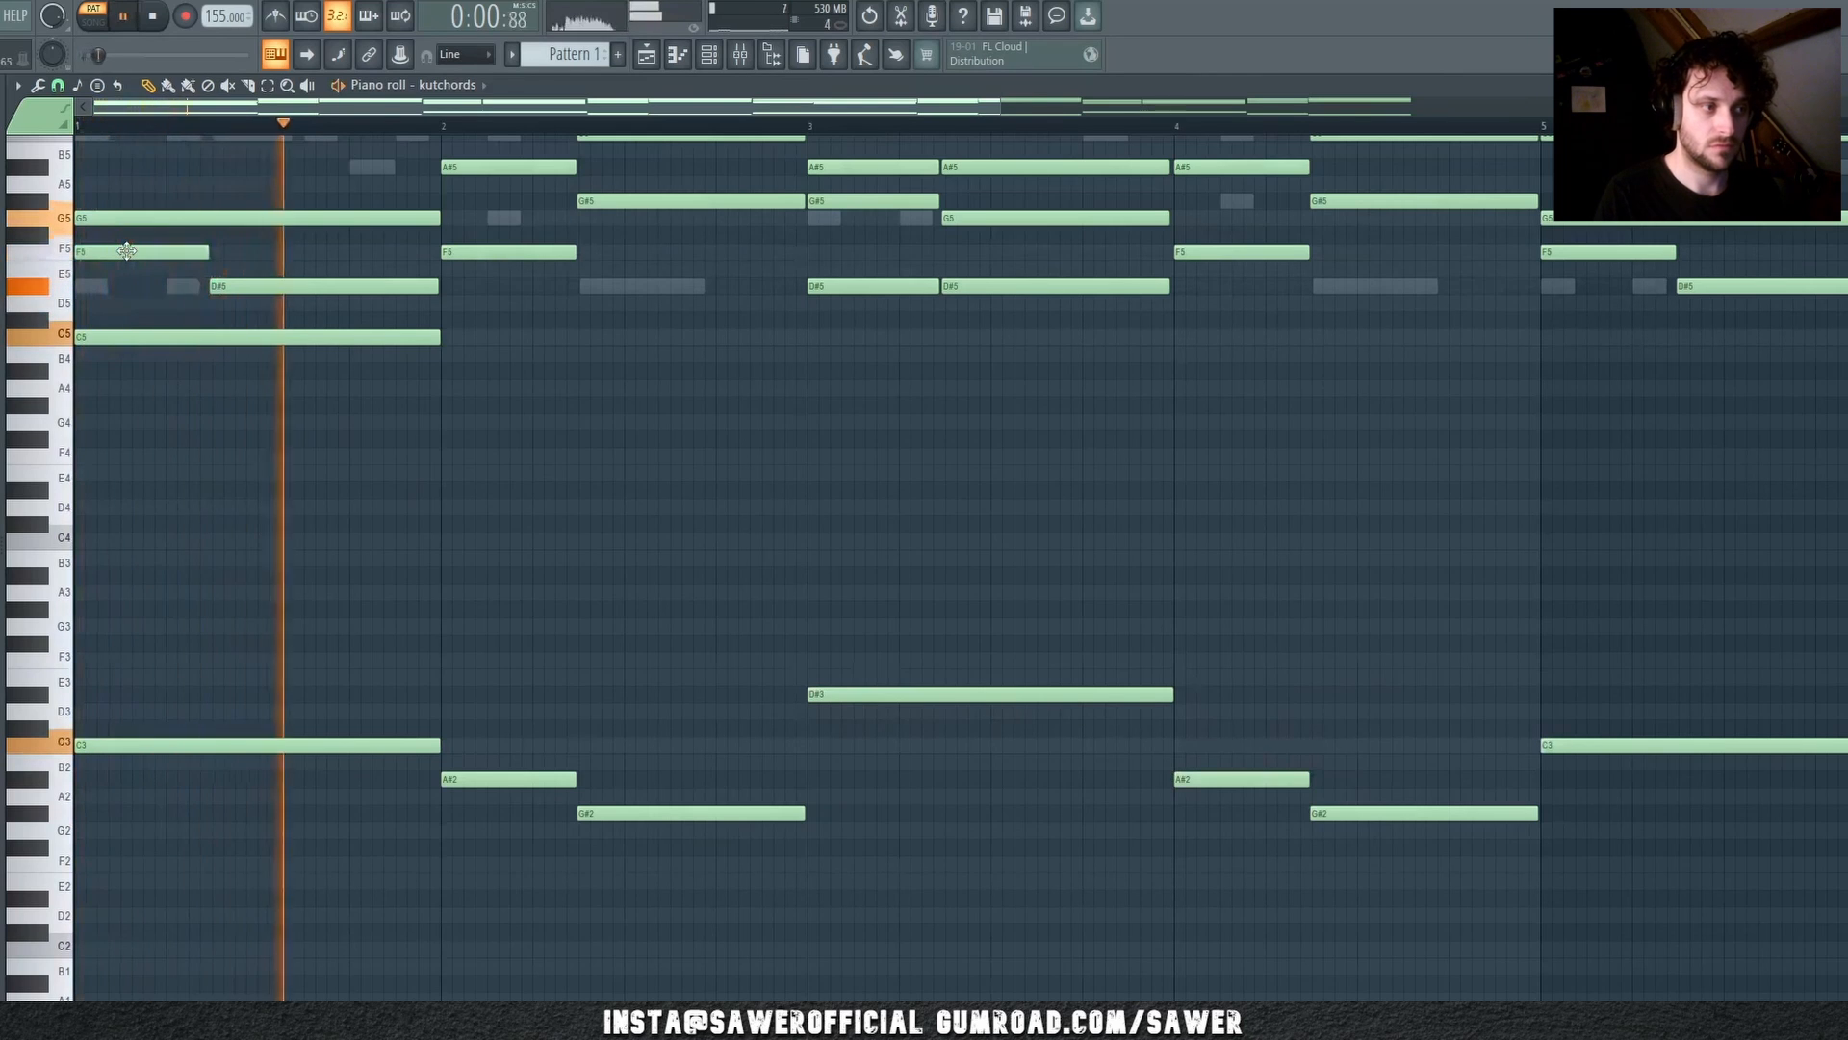
key("space")
key("space")
key("space")
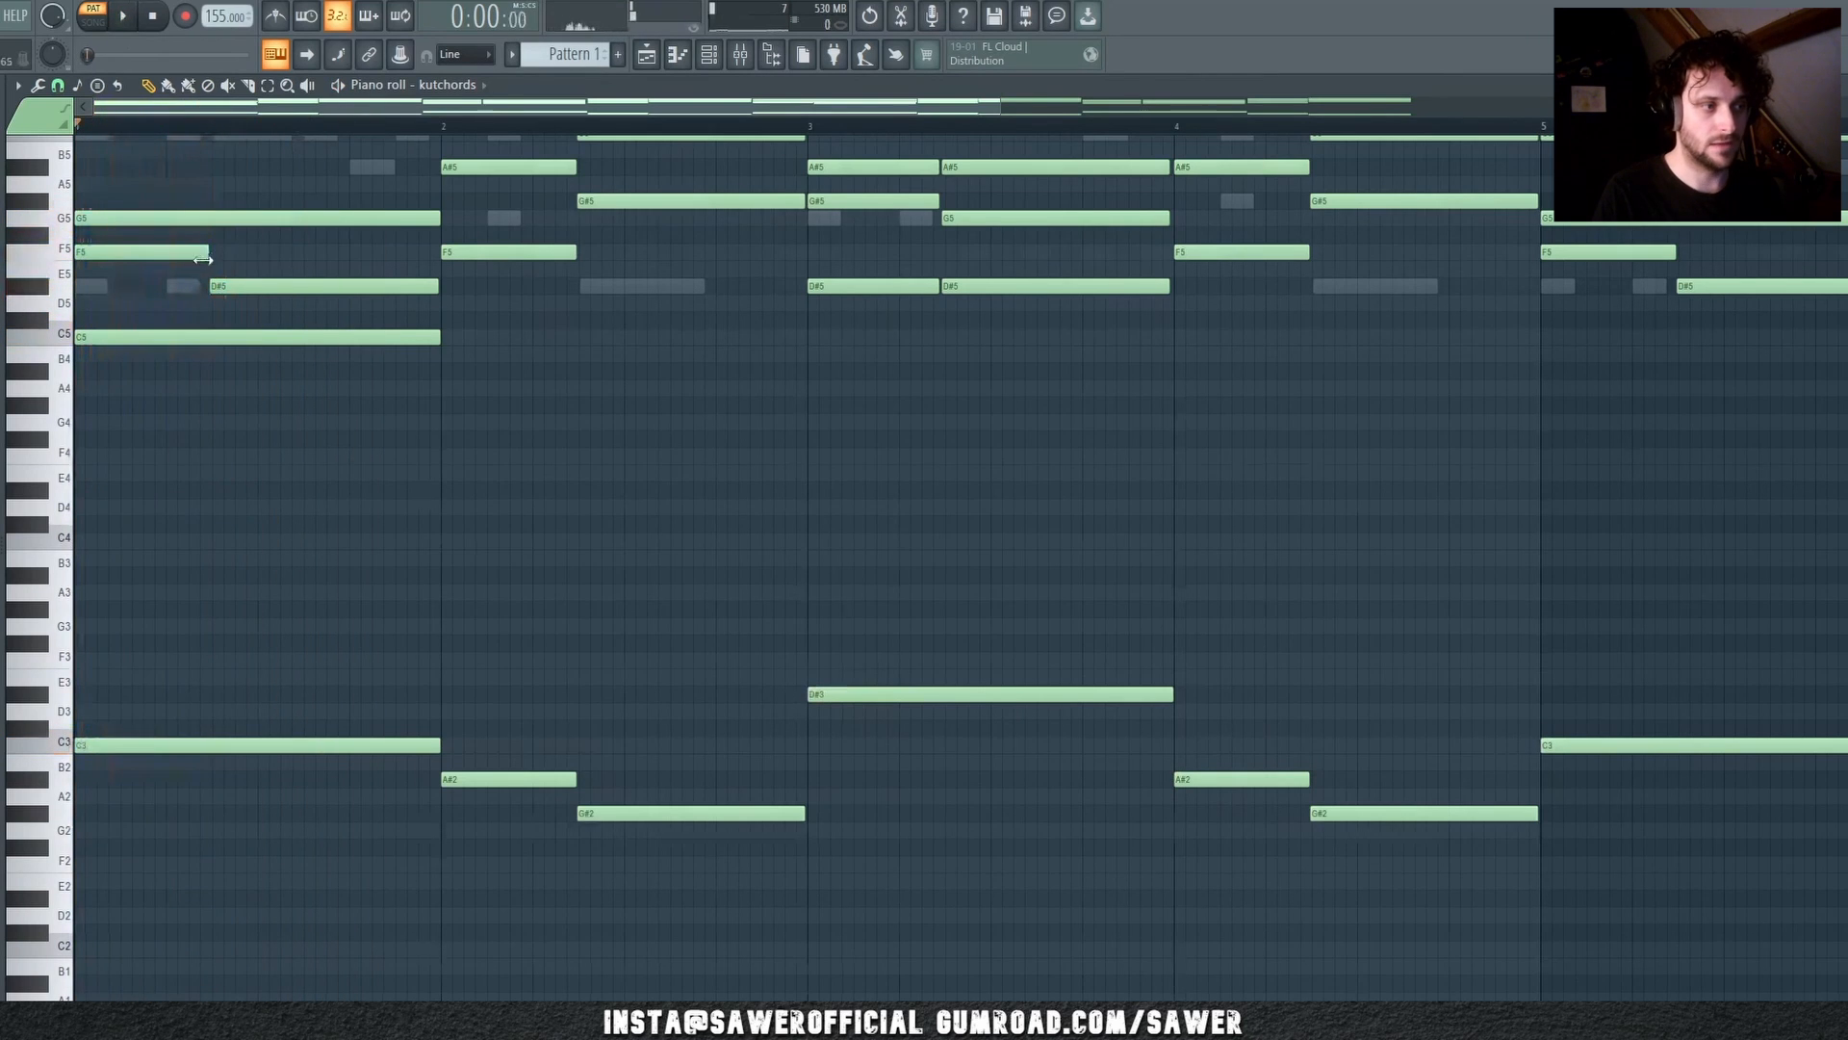
Step: Audition bar 1's D#5 note about half a beat delayed and half a beat early, and return it to its original start
left_click_drag(246, 280, 292, 280)
key("space")
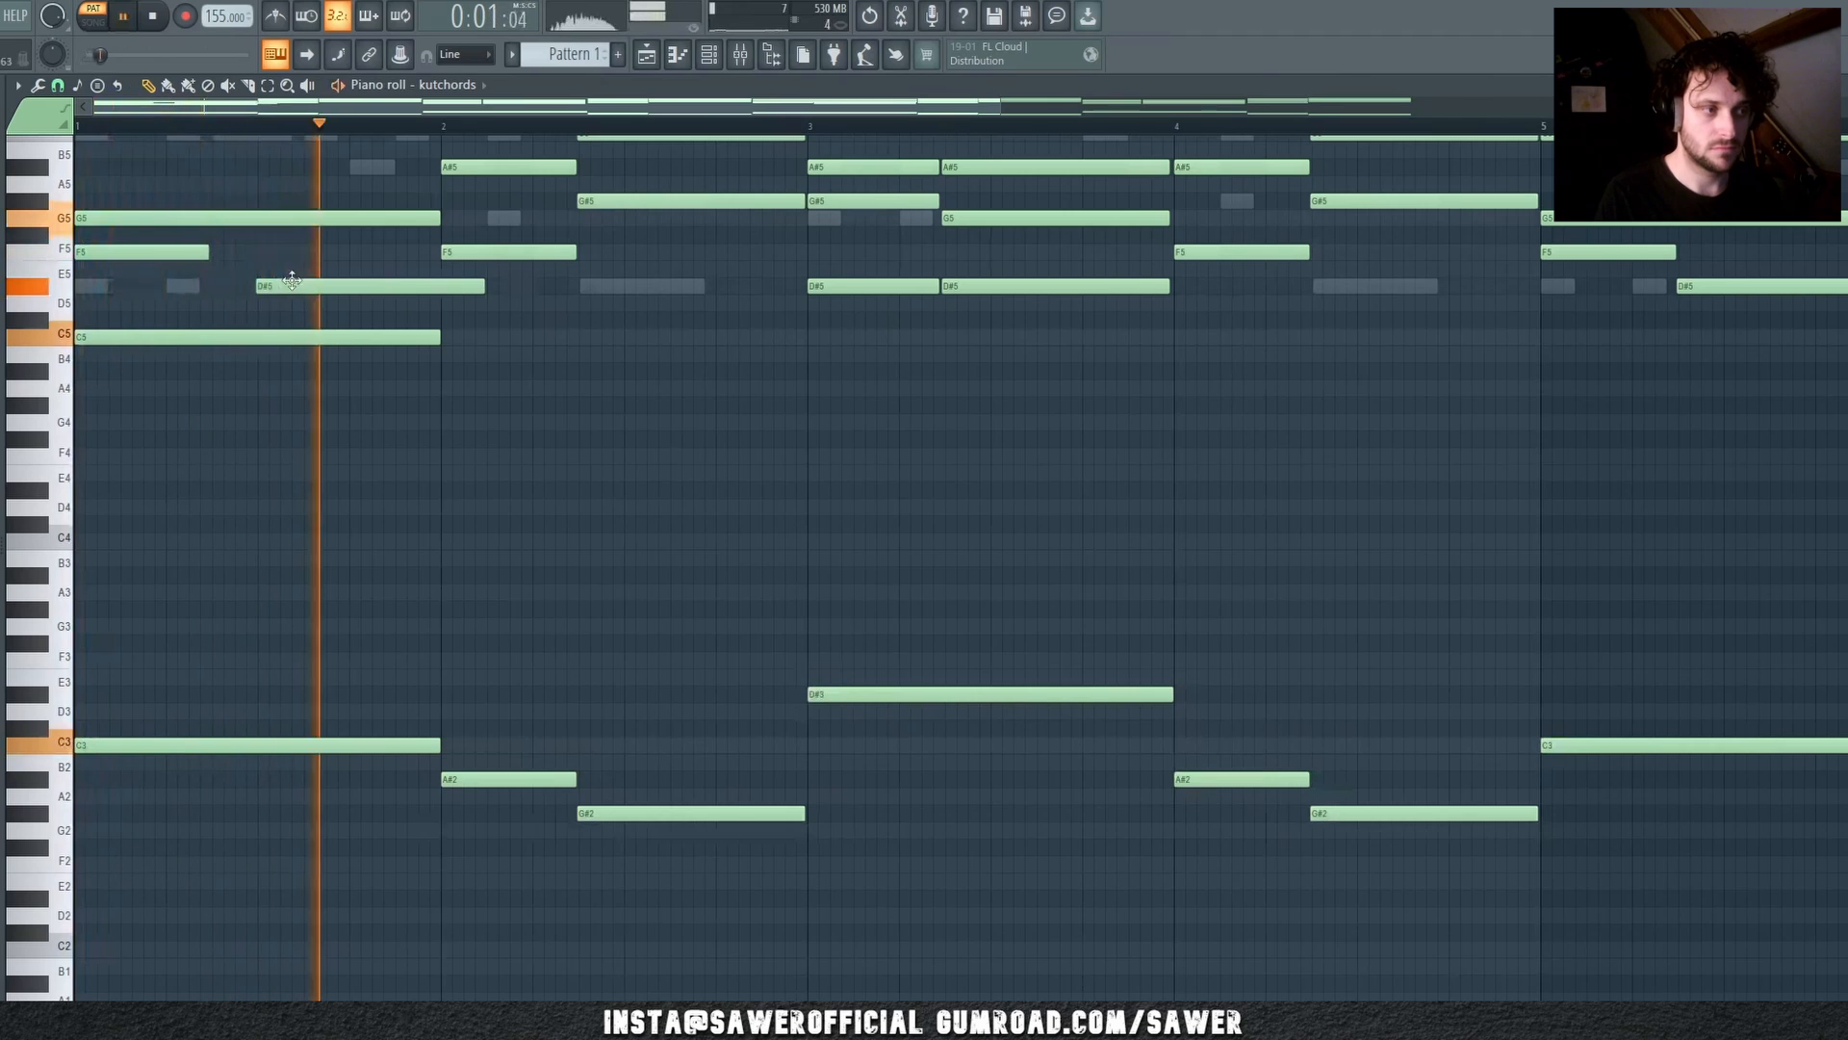
key("space")
key("space")
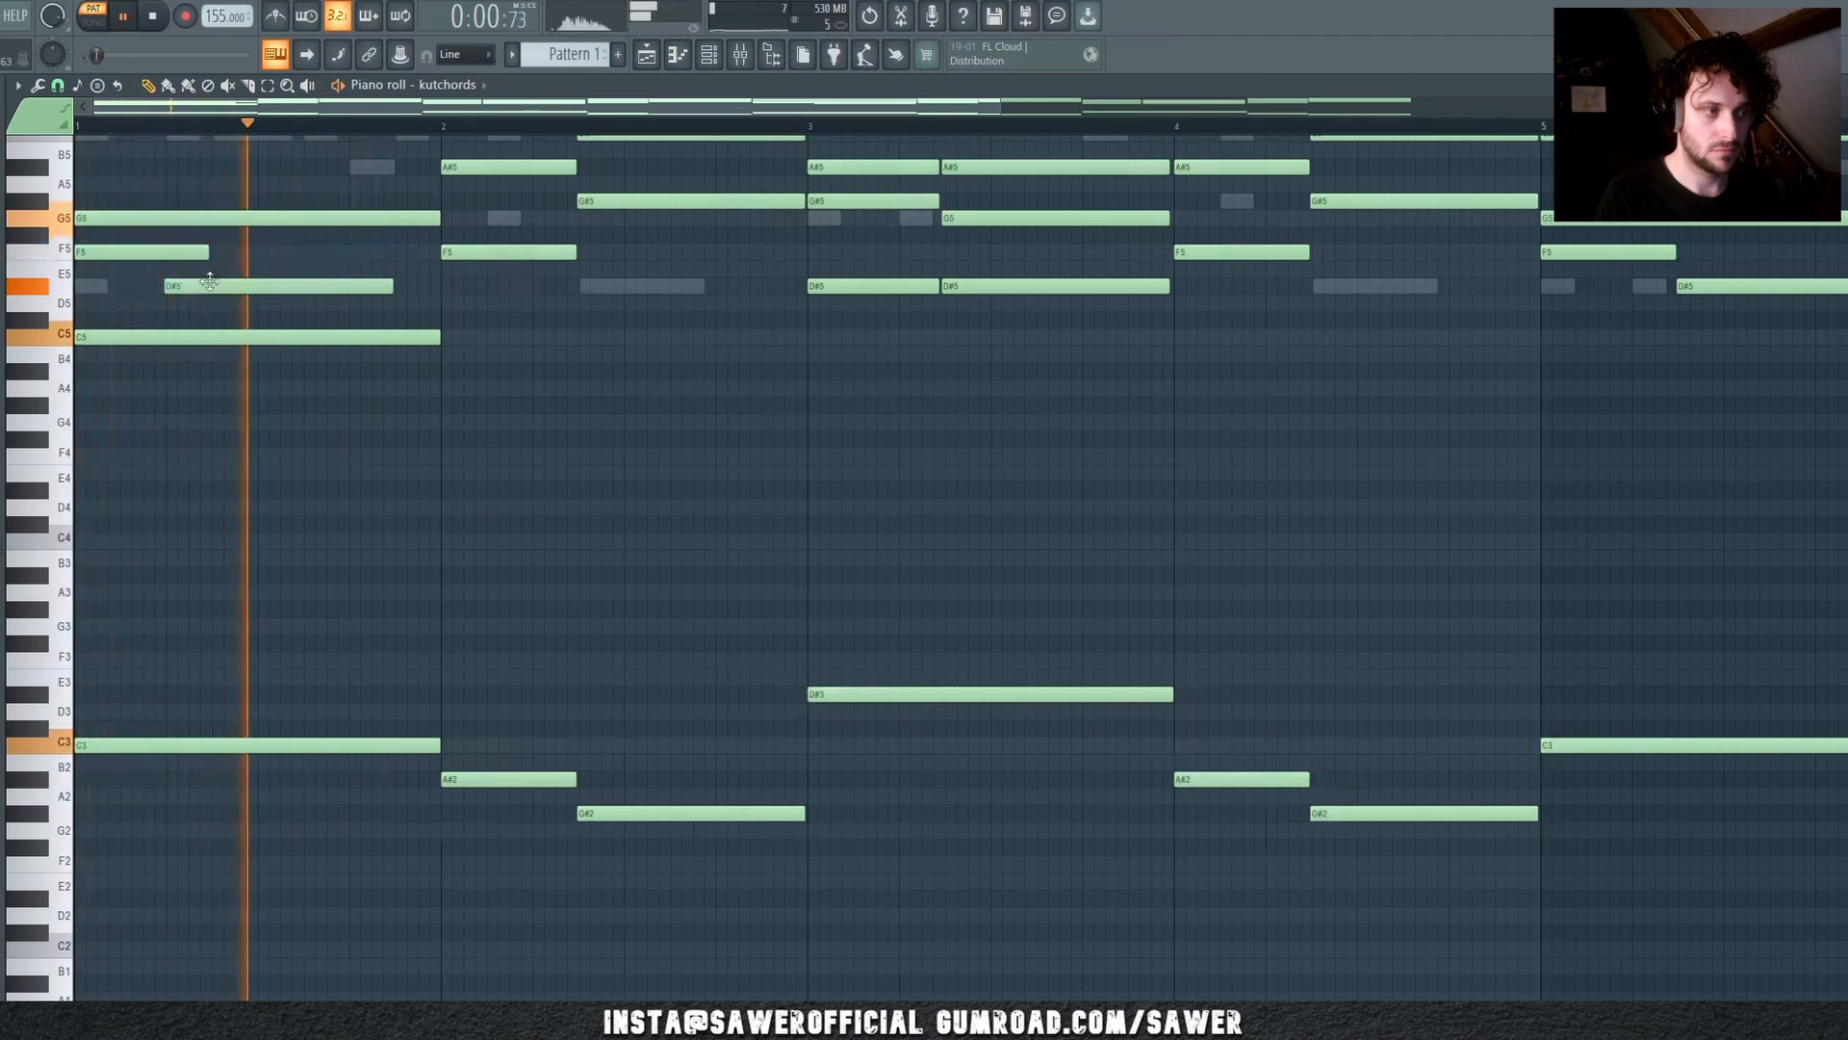
key("space")
left_click_drag(213, 294, 247, 289)
key("space")
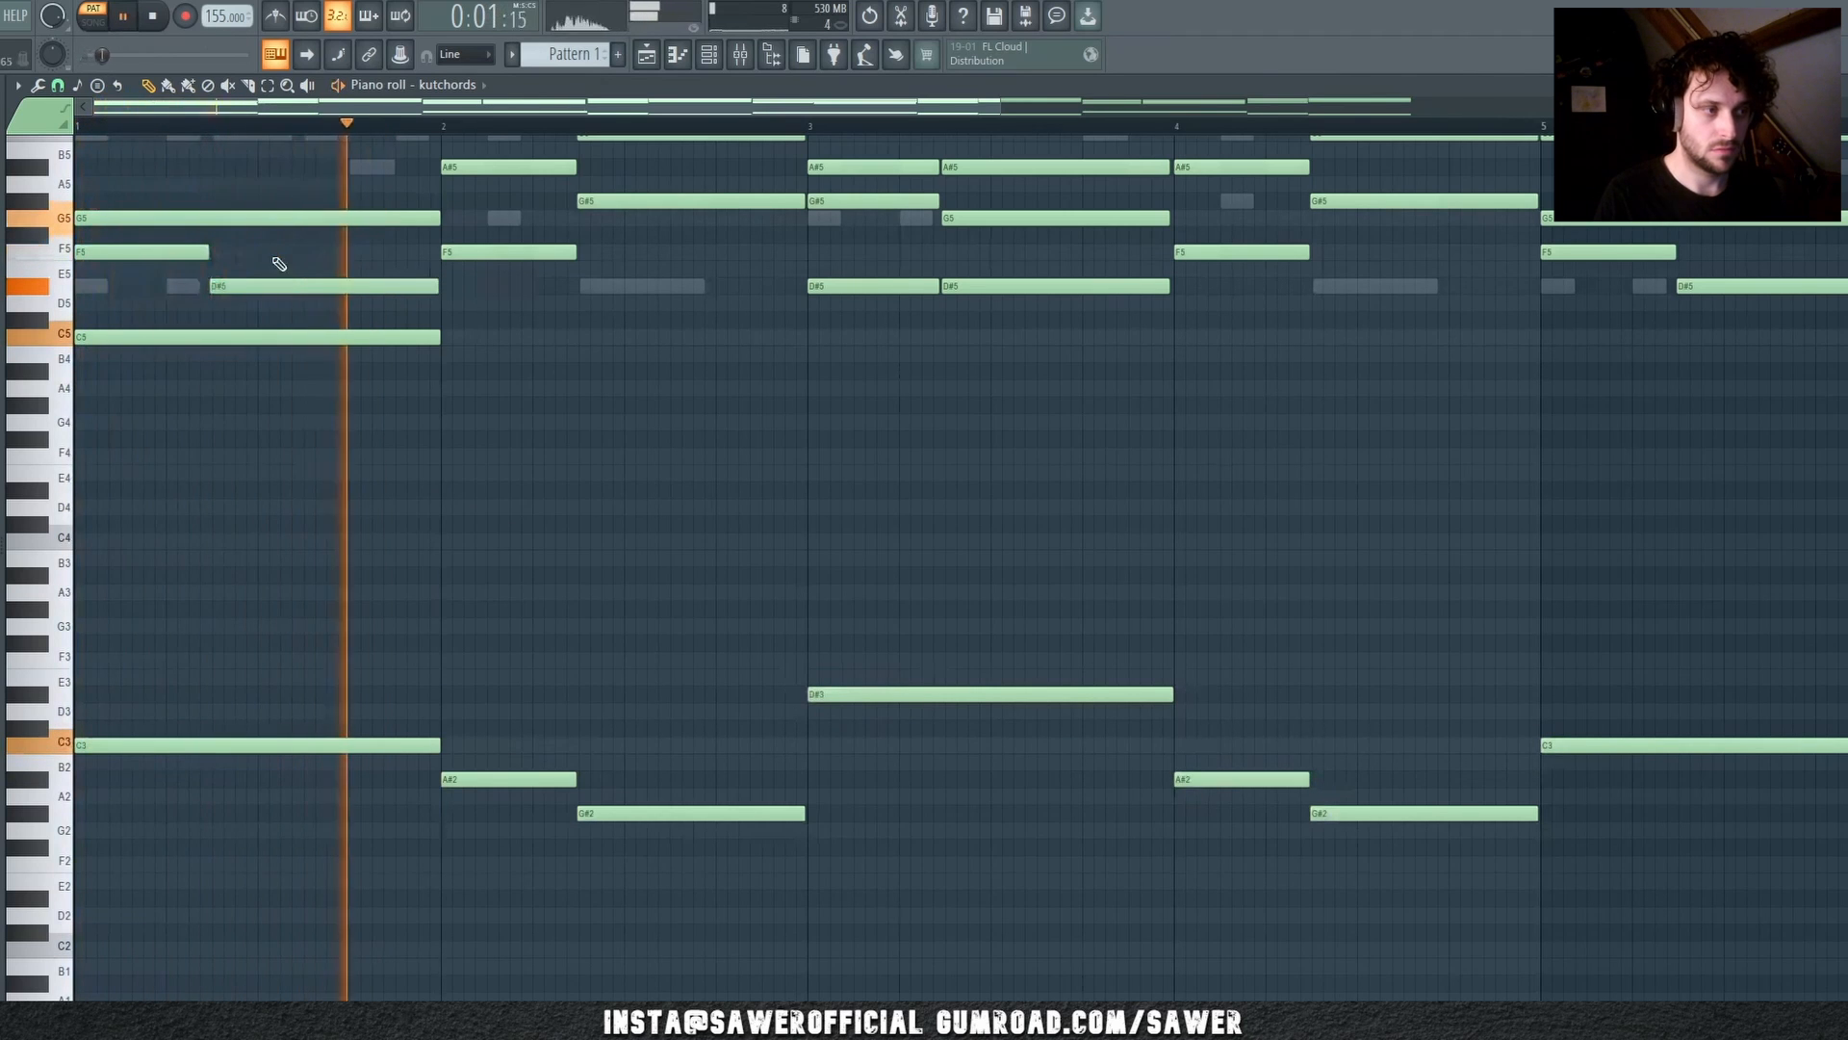
key("space")
Step: Return the lowered F5, D#5 and C5 notes of bar 1 and the lowered notes of bars 3 and 5 an octave up
scroll(321, 342, "up", 4)
scroll(321, 131, "down", 3)
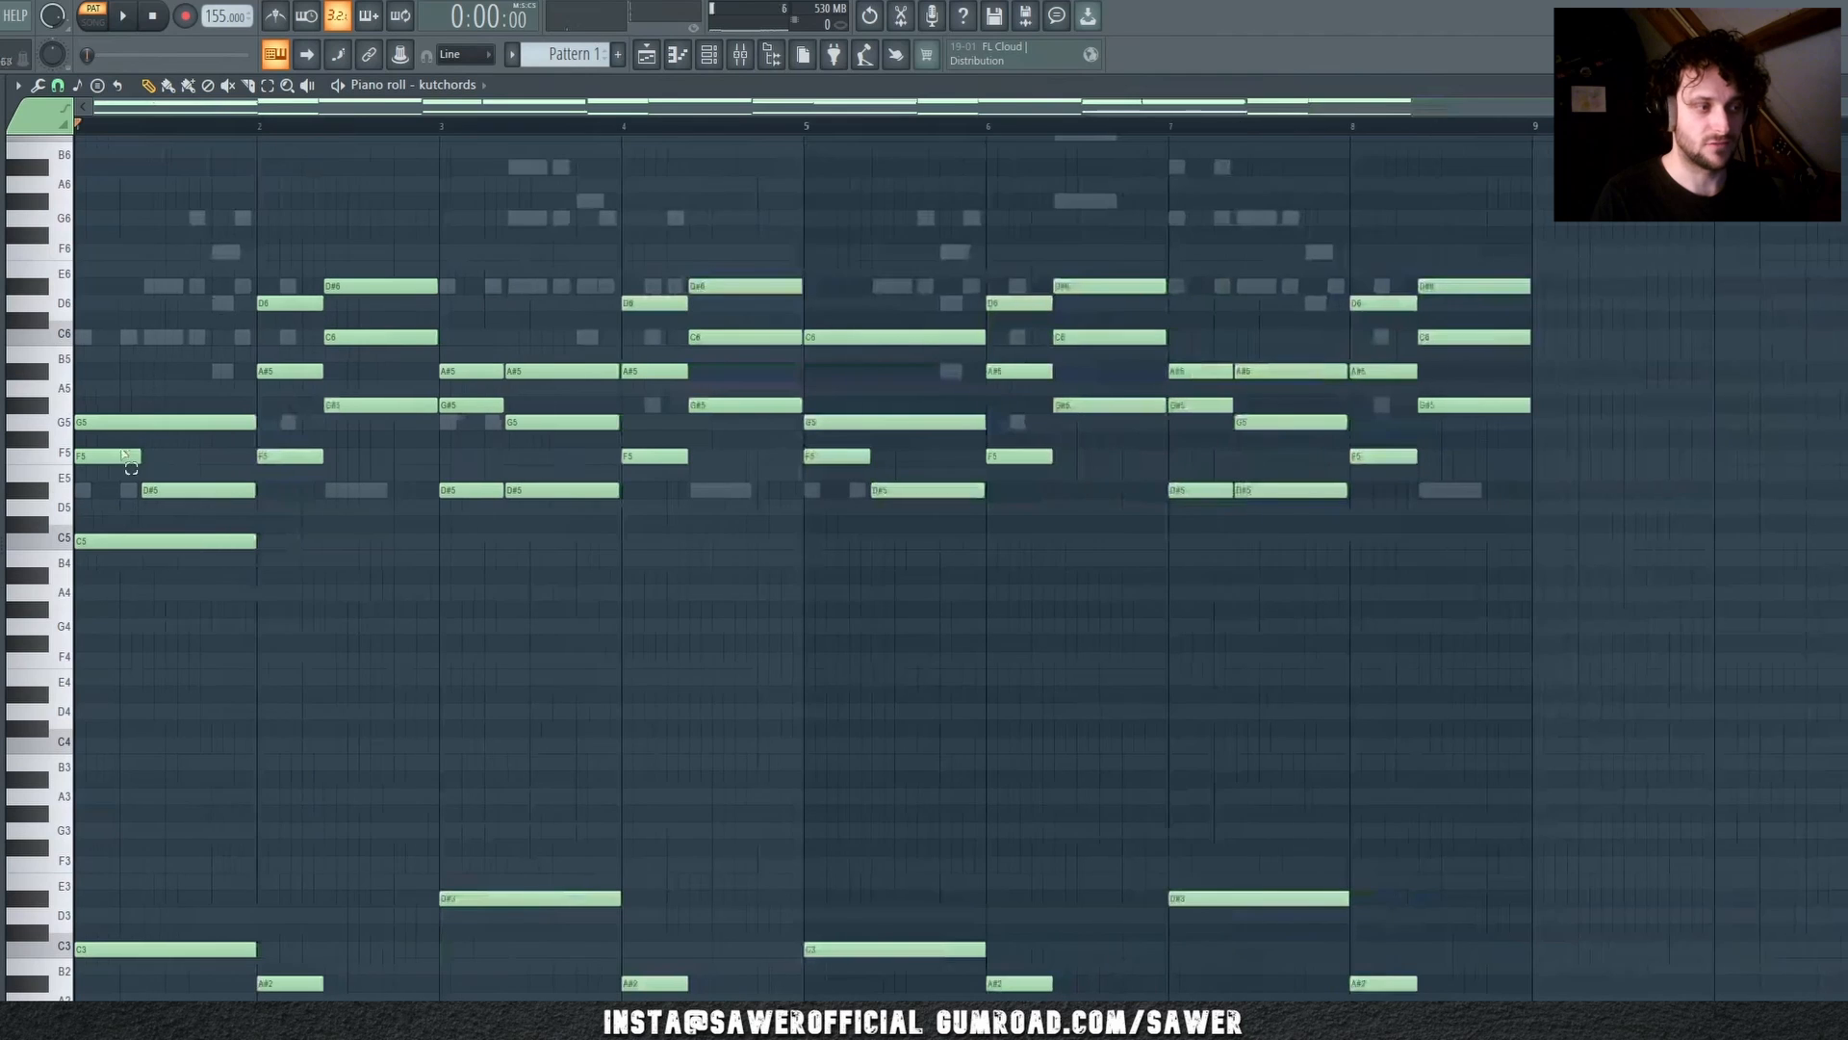
left_click_drag(123, 454, 218, 583)
left_click_drag(450, 462, 573, 544)
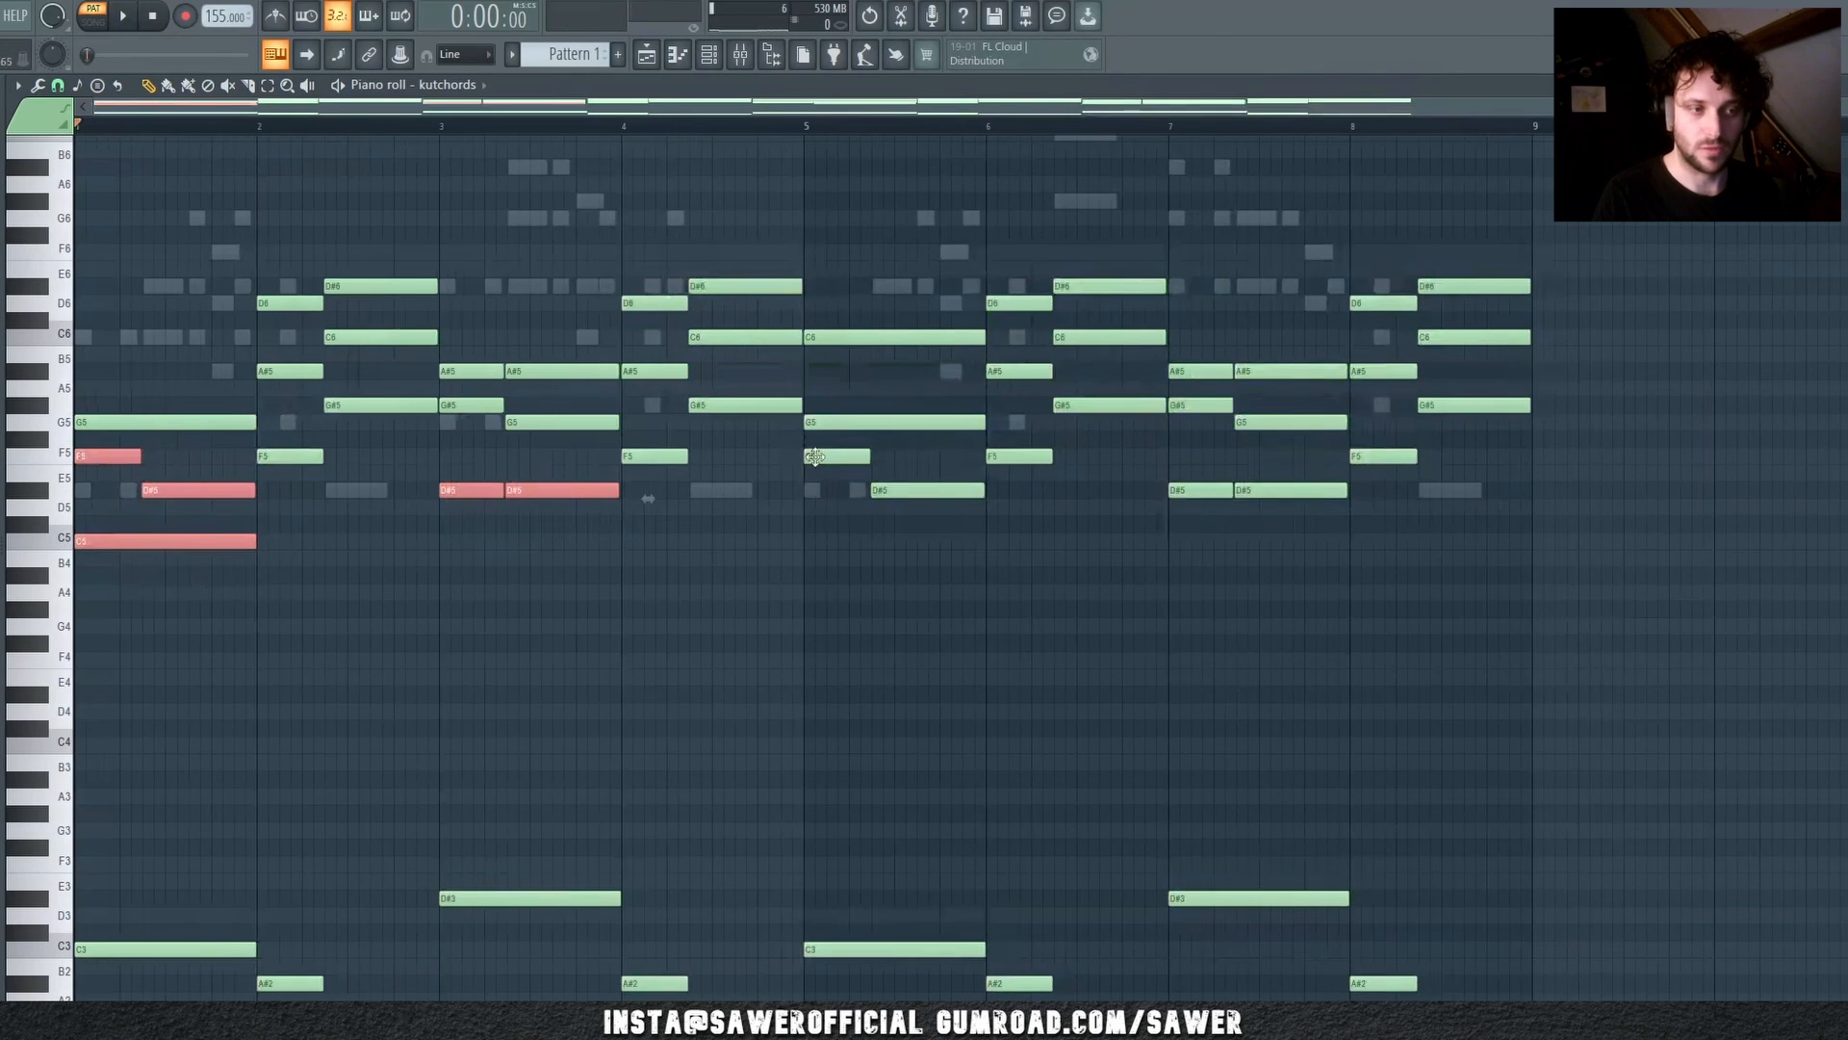
left_click_drag(982, 537, 807, 447)
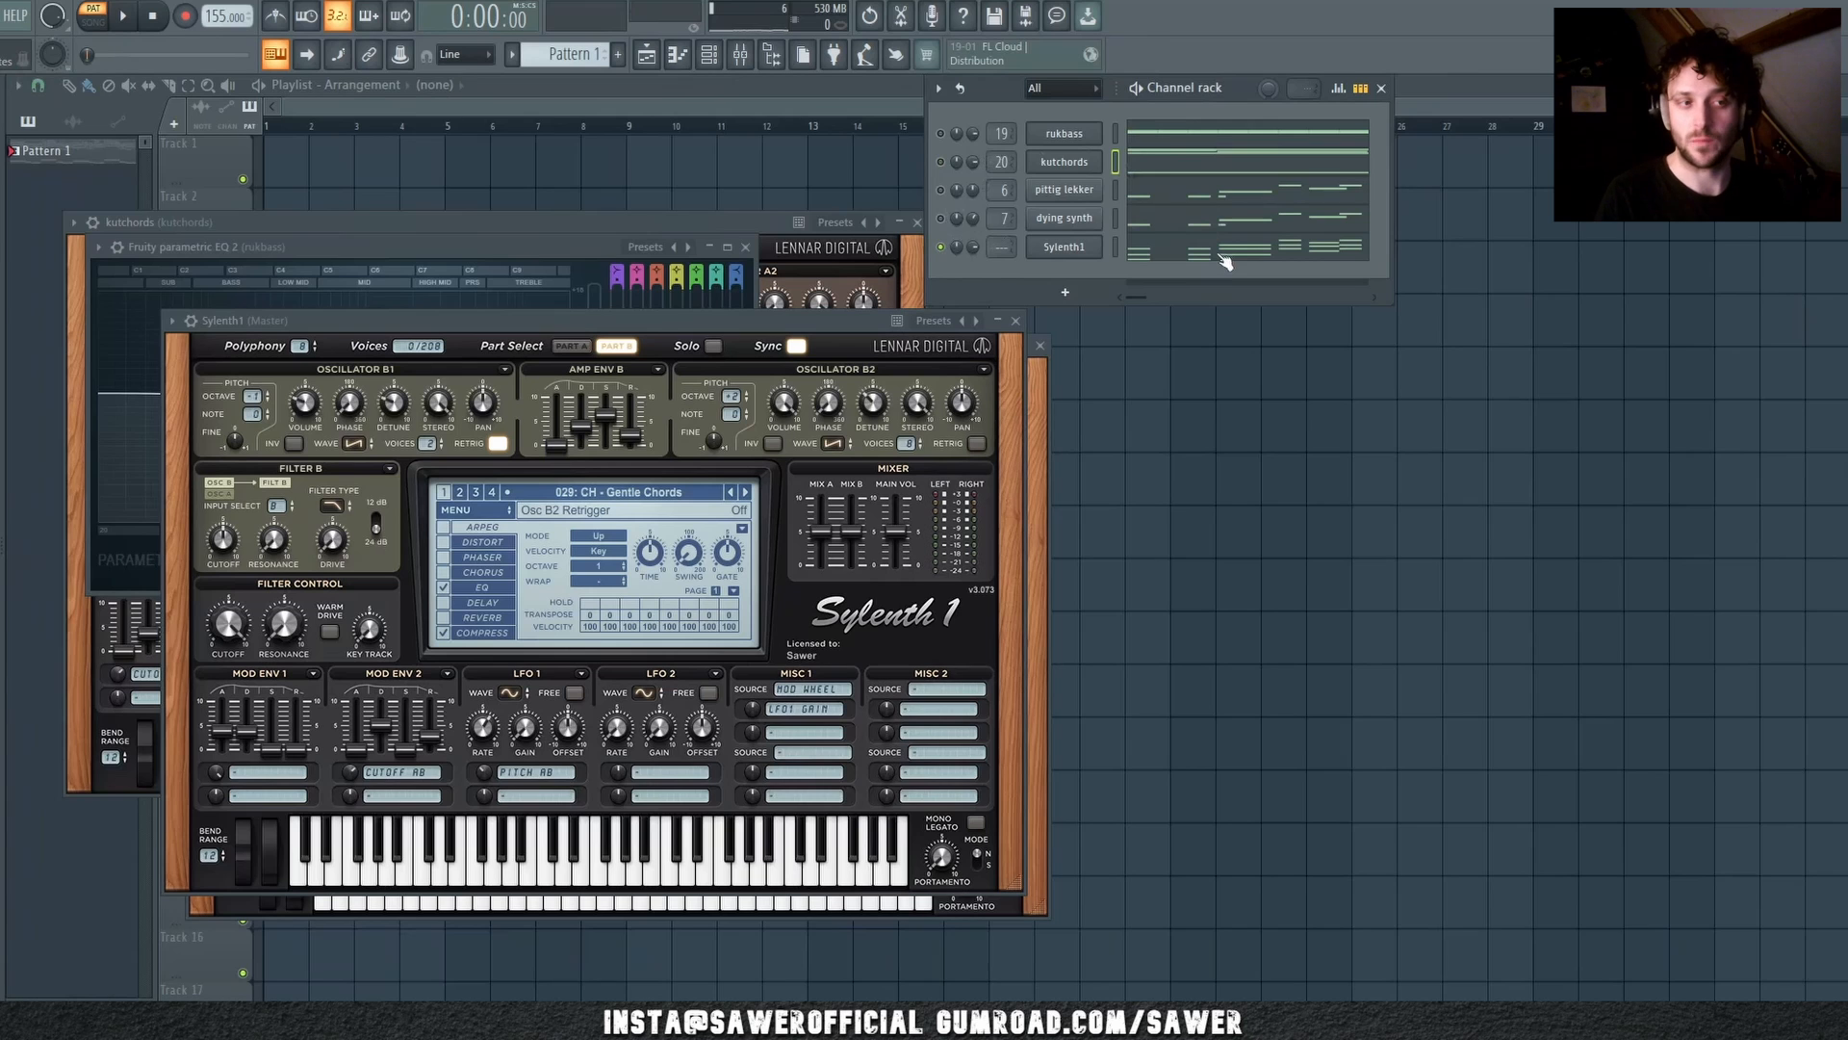
Step: Open the Sylenth1 melody and raise the two D#5 notes at the start of bar 1 to F5
left_click(1223, 258)
scroll(189, 114, "up", 5)
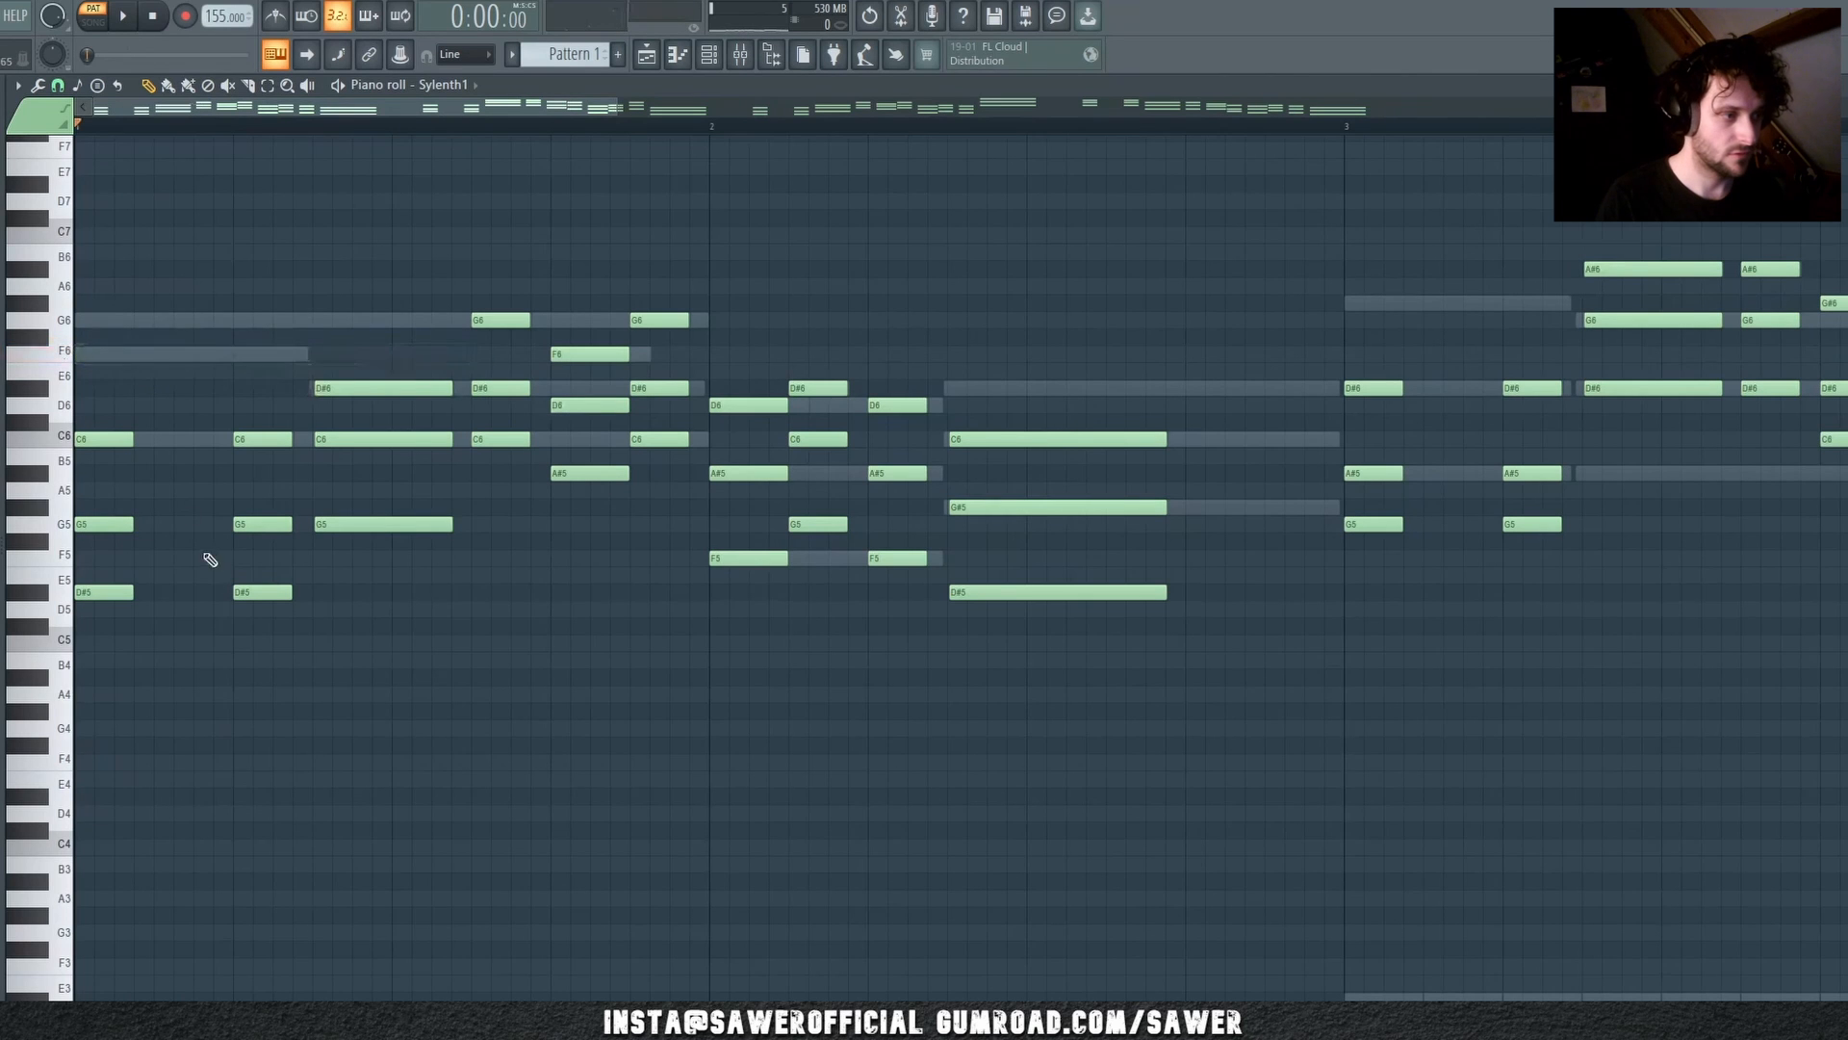
left_click_drag(353, 585, 59, 654)
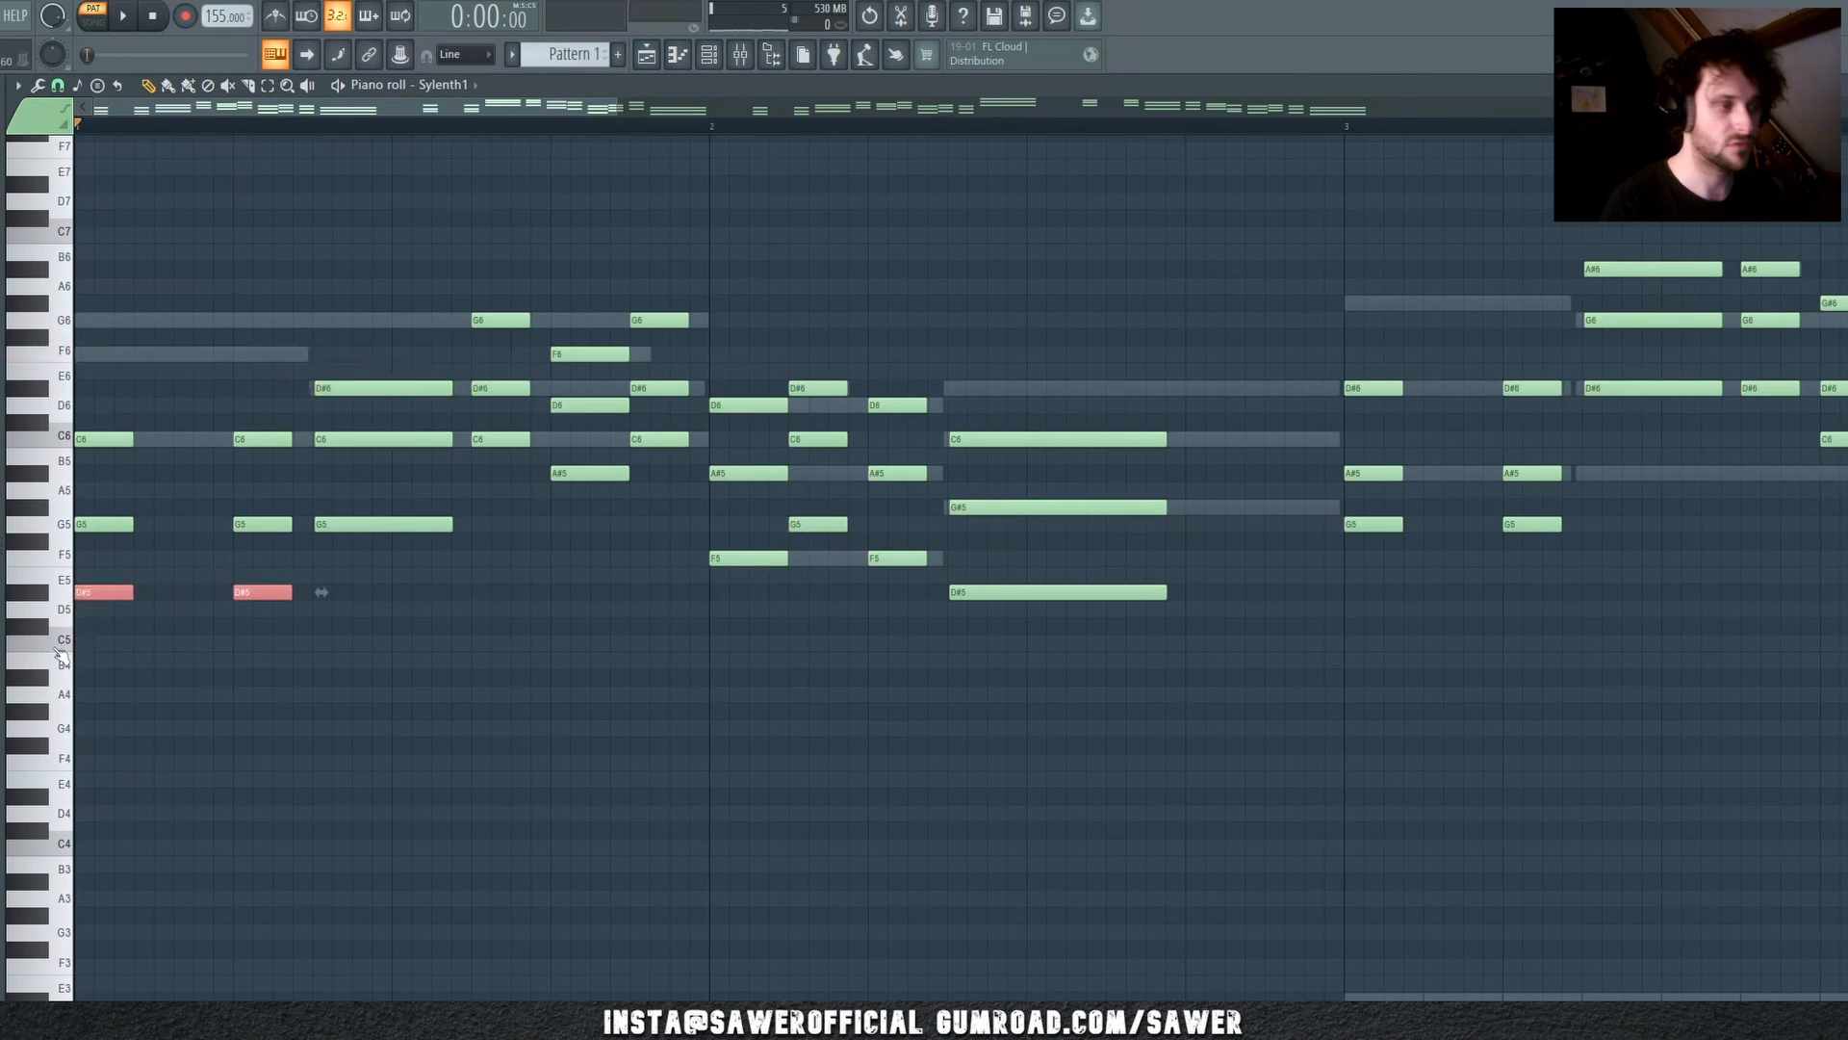
key("shift+Up")
key("shift+Up")
key("space")
left_click(442, 717, "ctrl")
Step: Play back the start of the Sylenth1 melody repeatedly to judge its two opening chords
key("space")
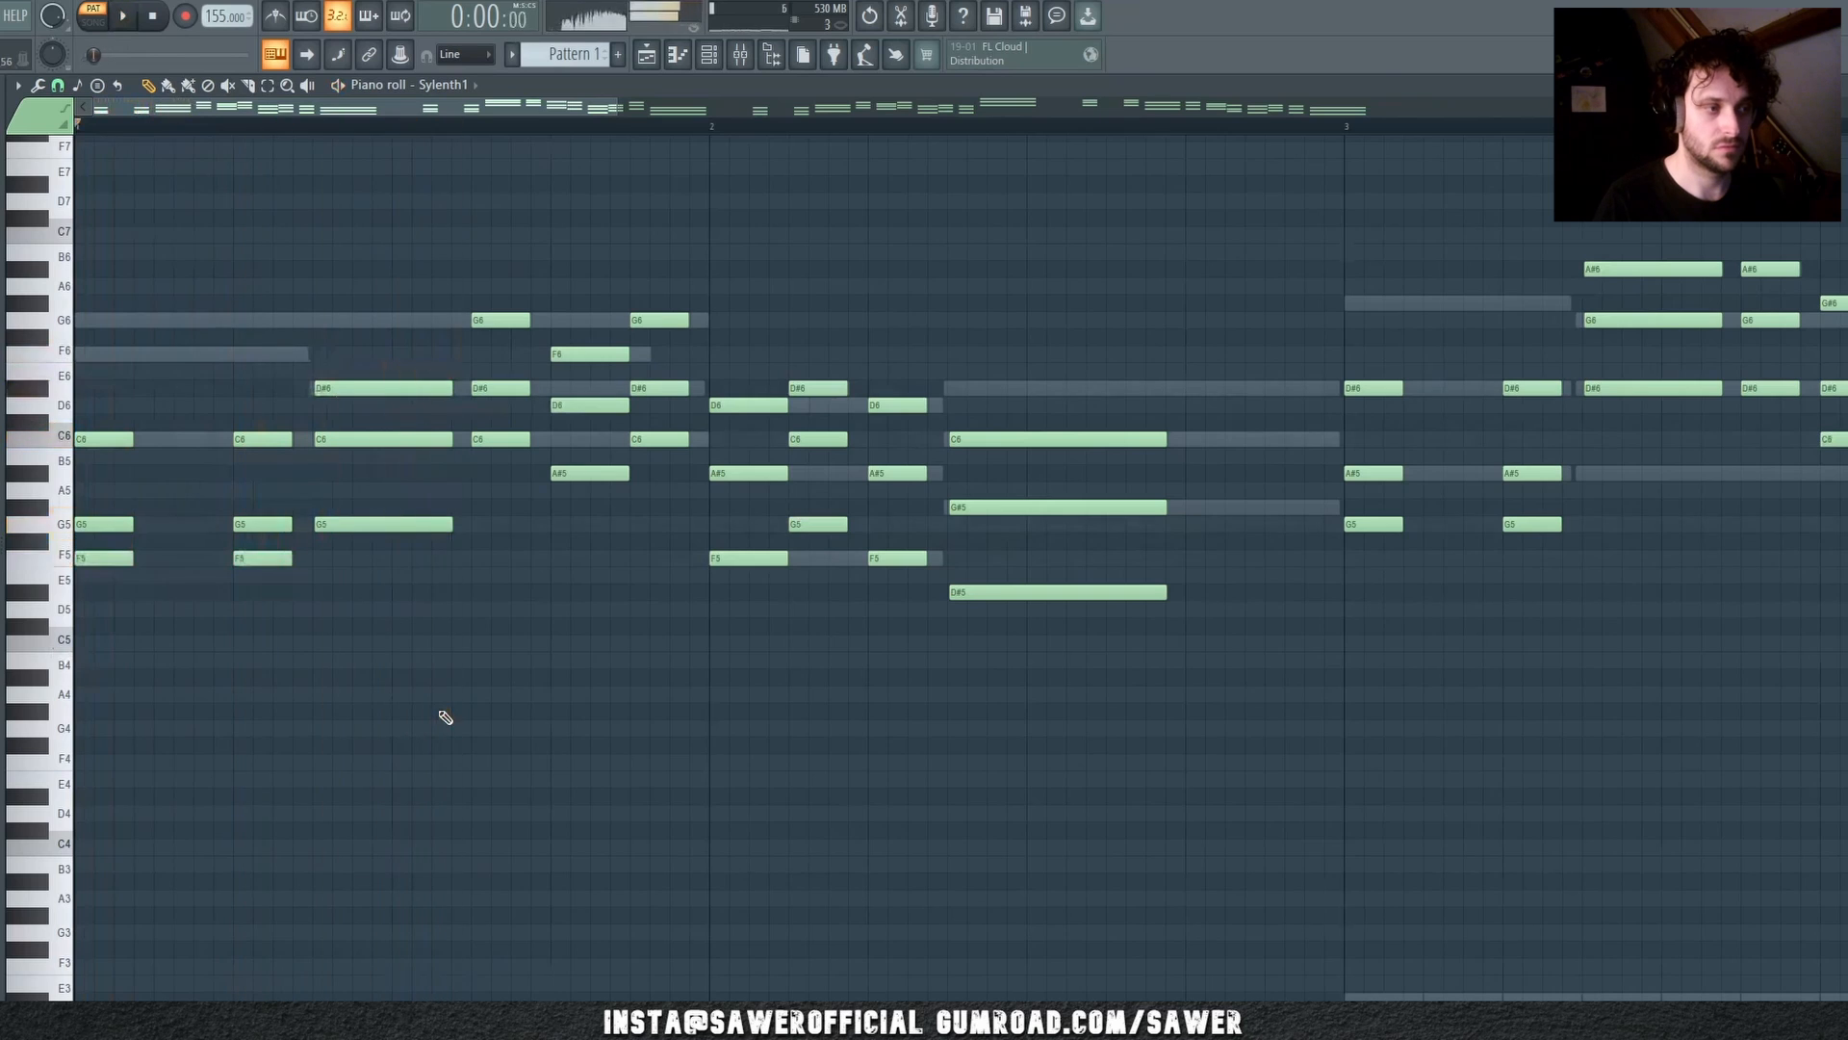
key("space")
key("space")
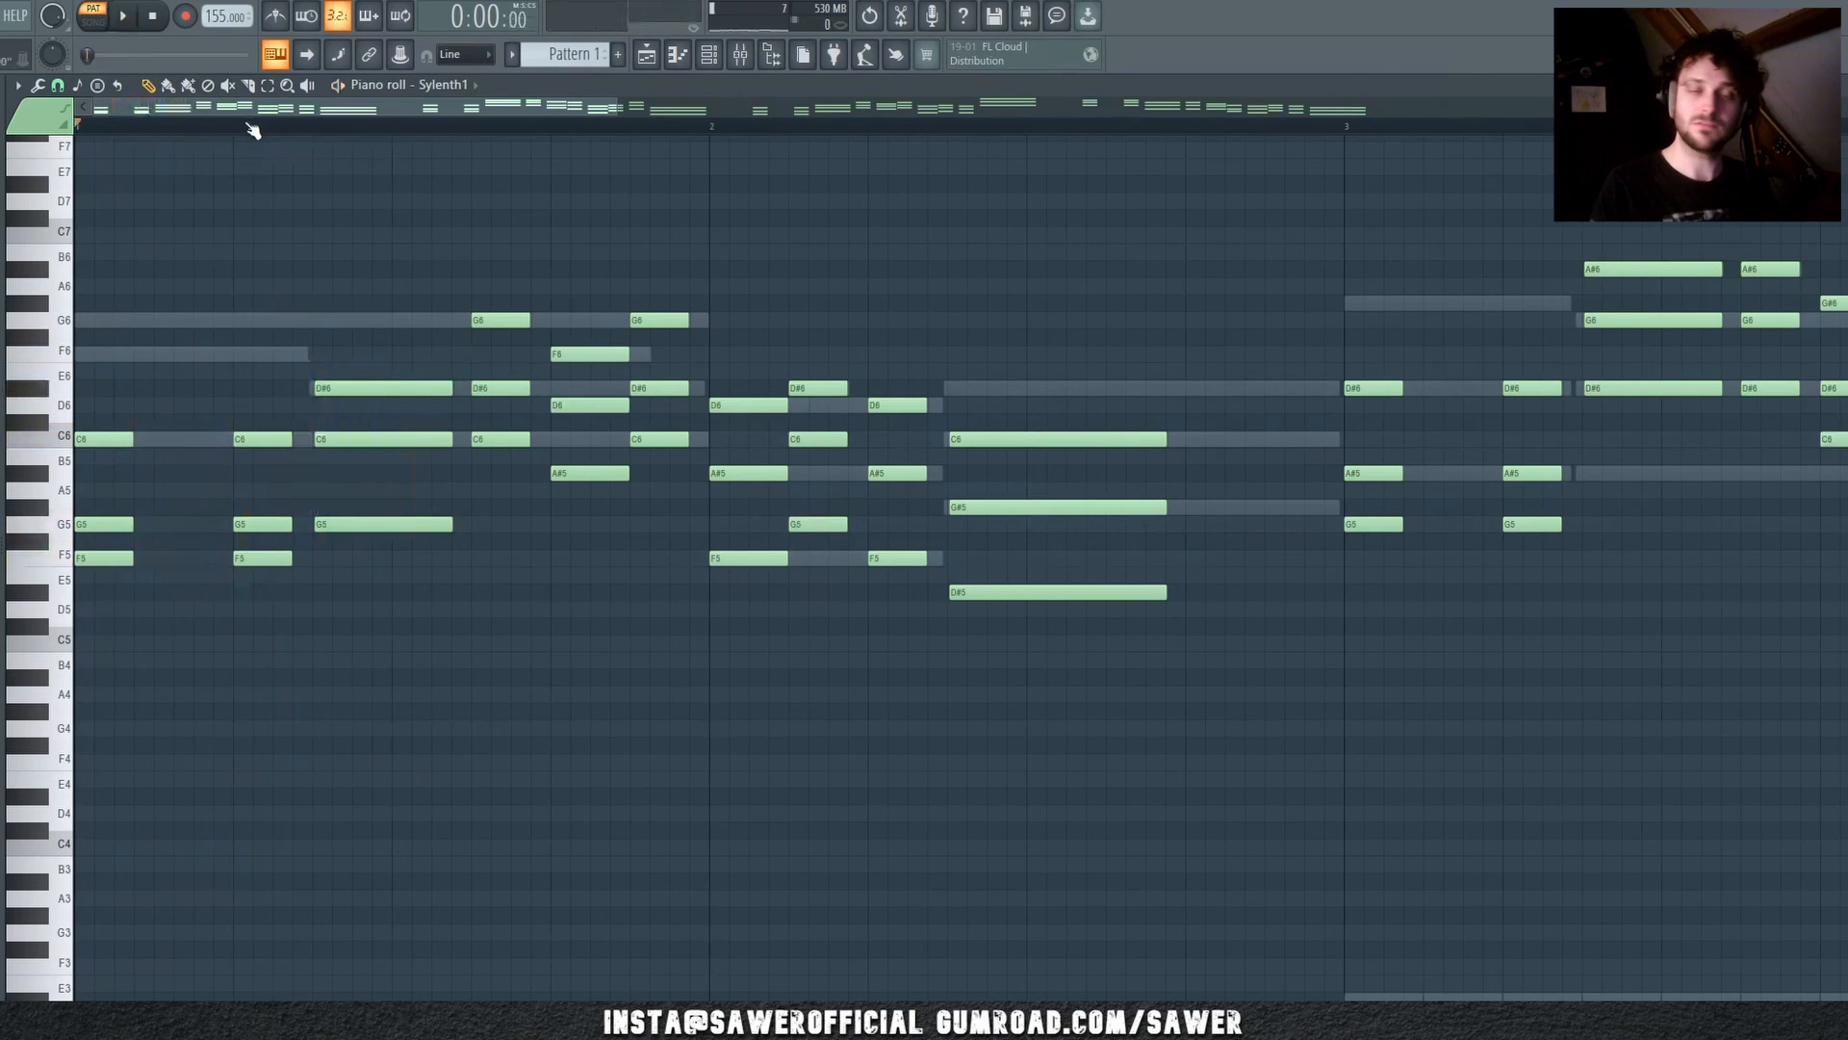
key("space")
key("space")
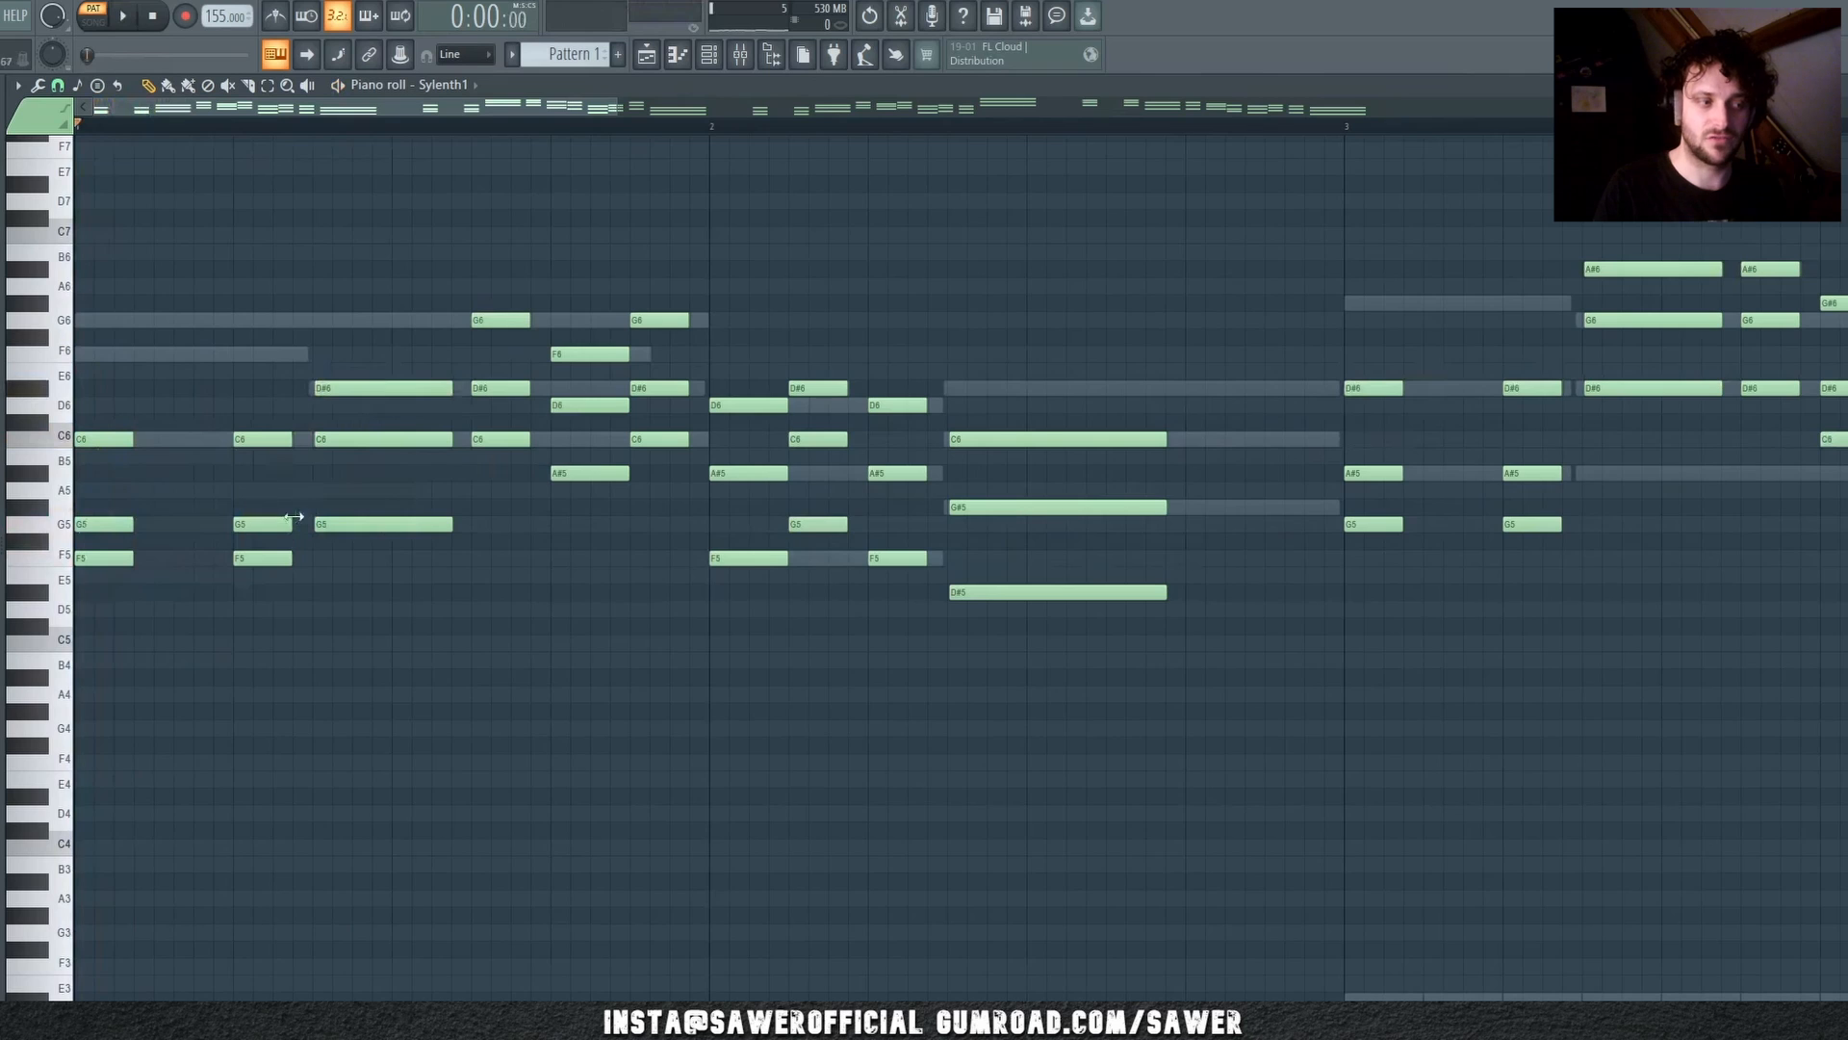
scroll(298, 515, "down", 1)
key("space")
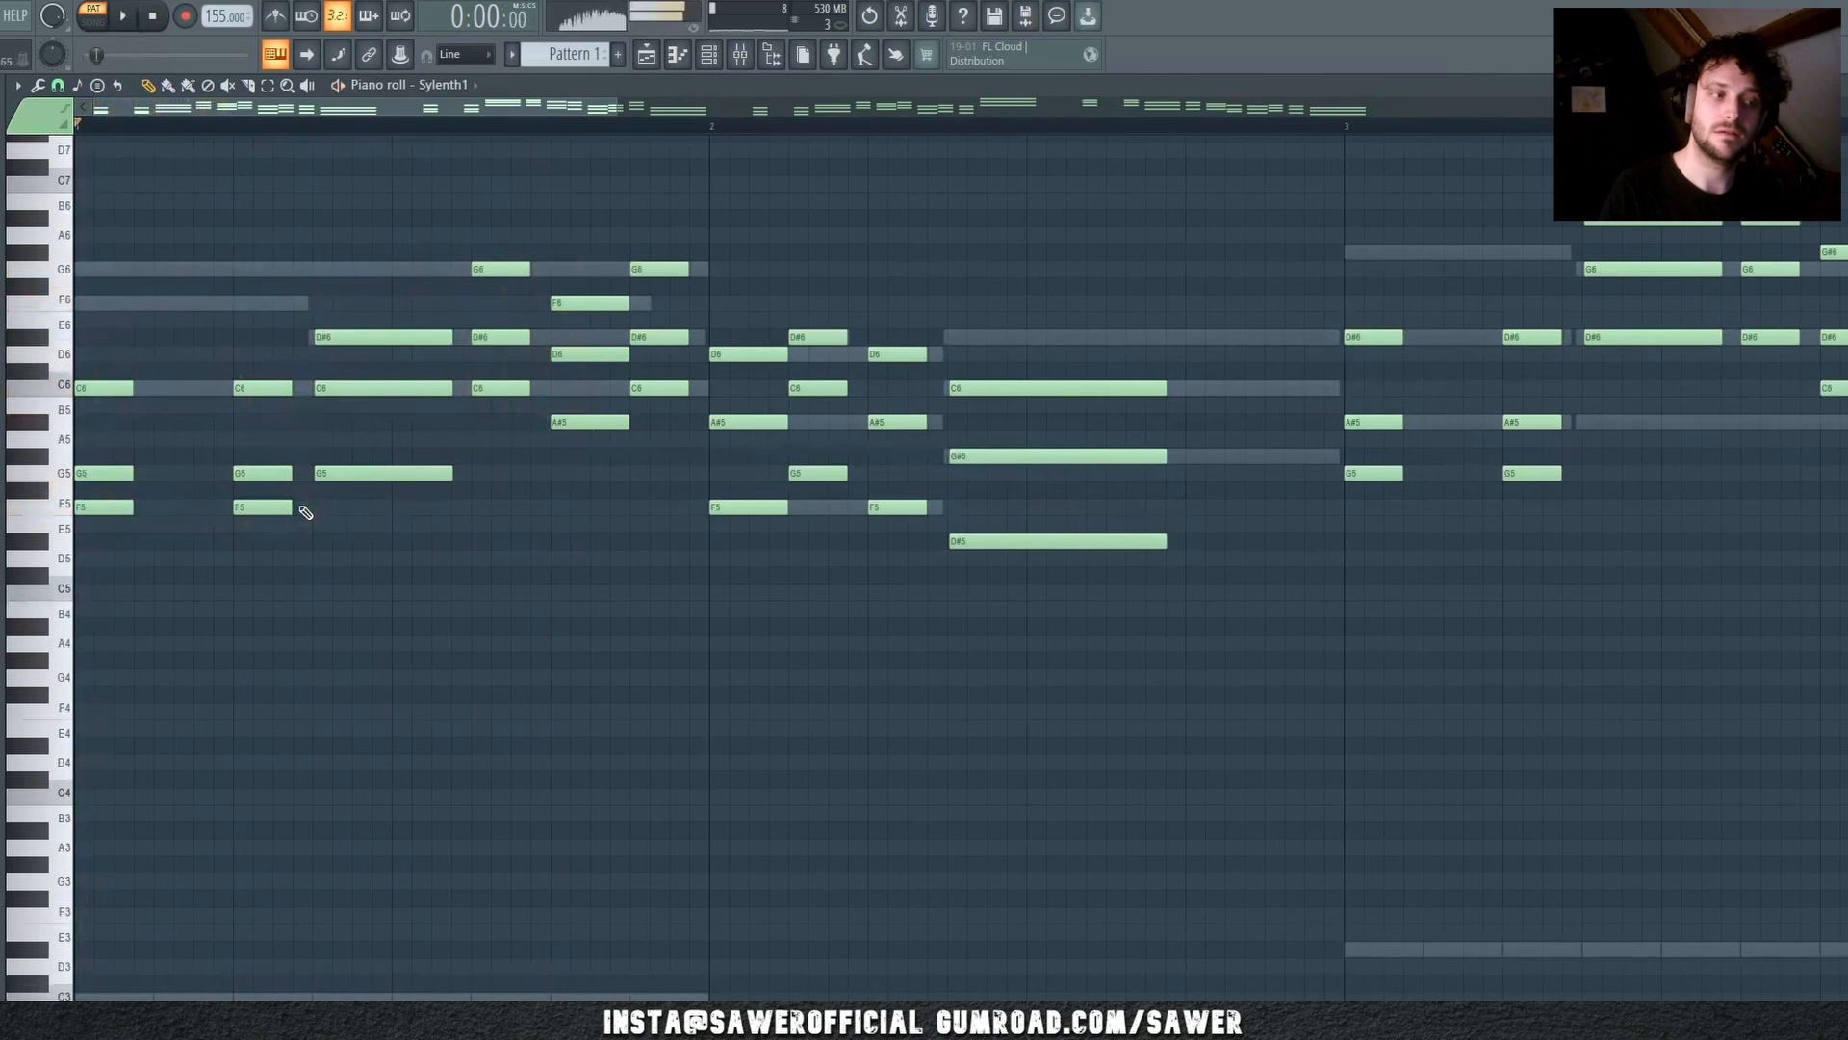
key("space")
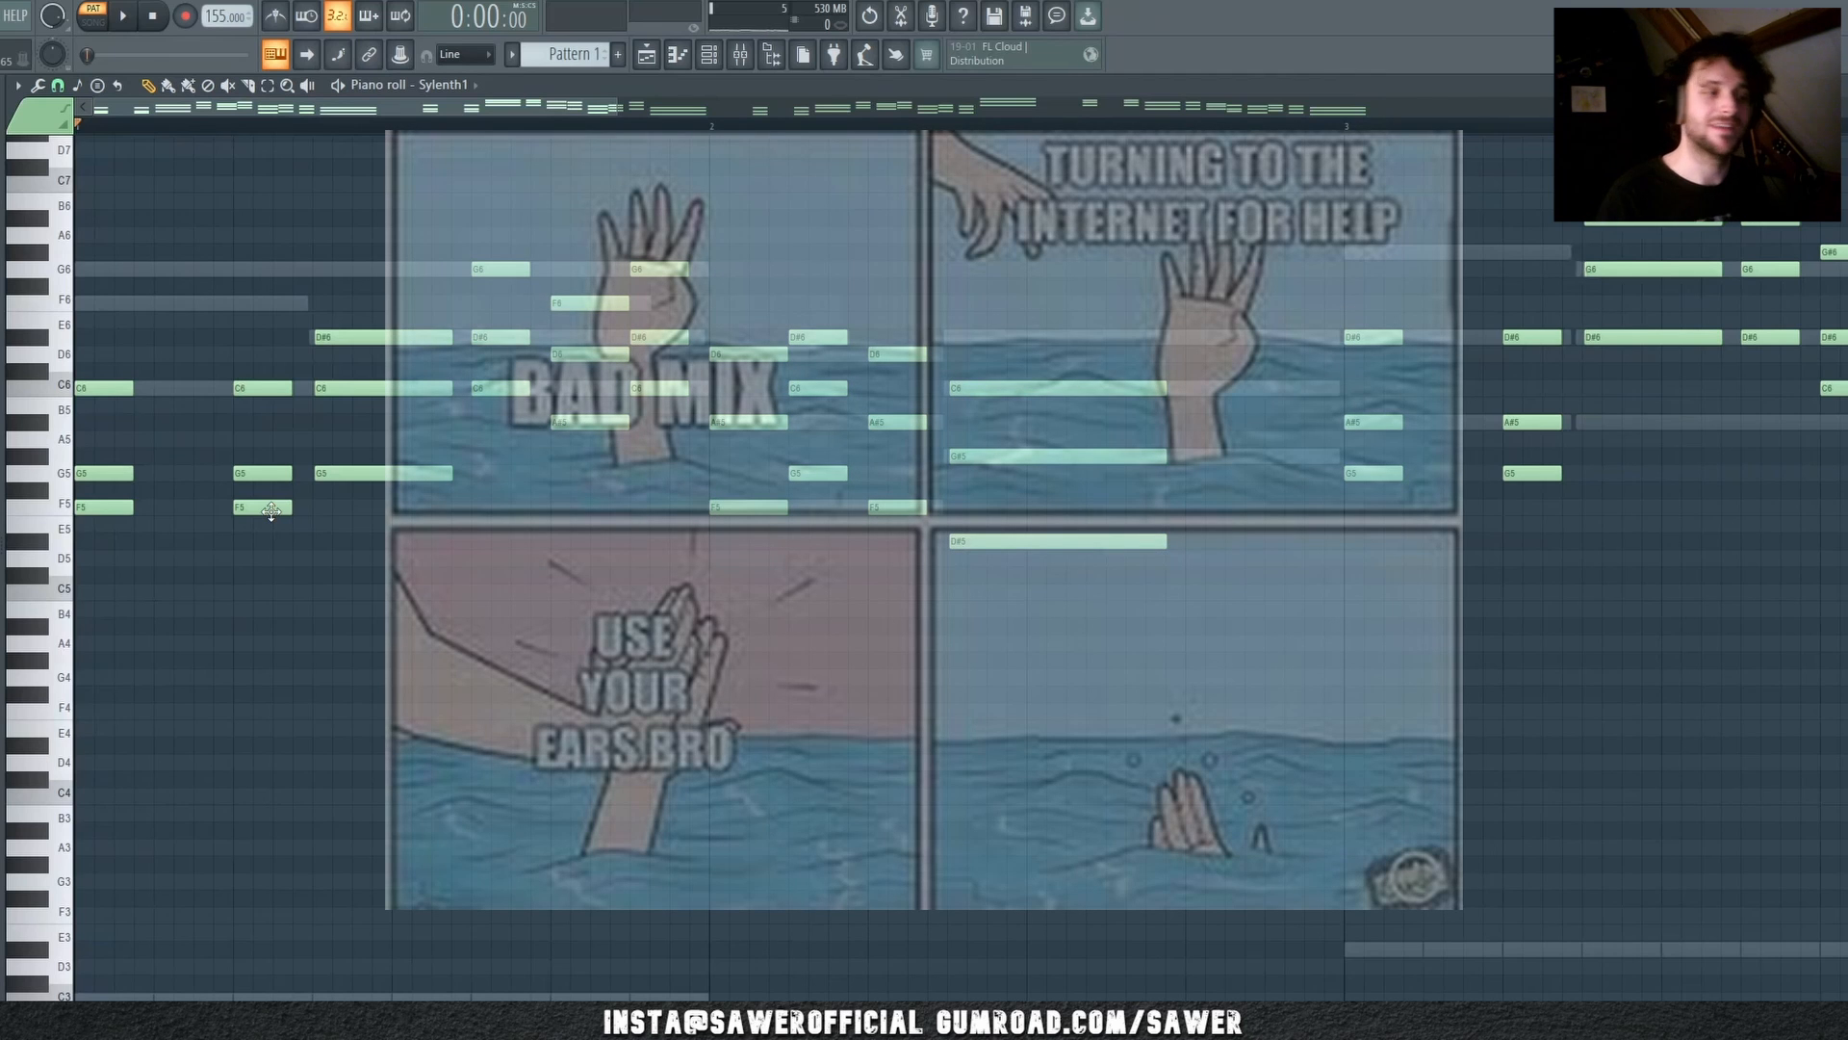
Step: Lower the F5 note of bar 1's second chord to D#5 and play back the opening chords
left_click_drag(272, 511, 272, 543)
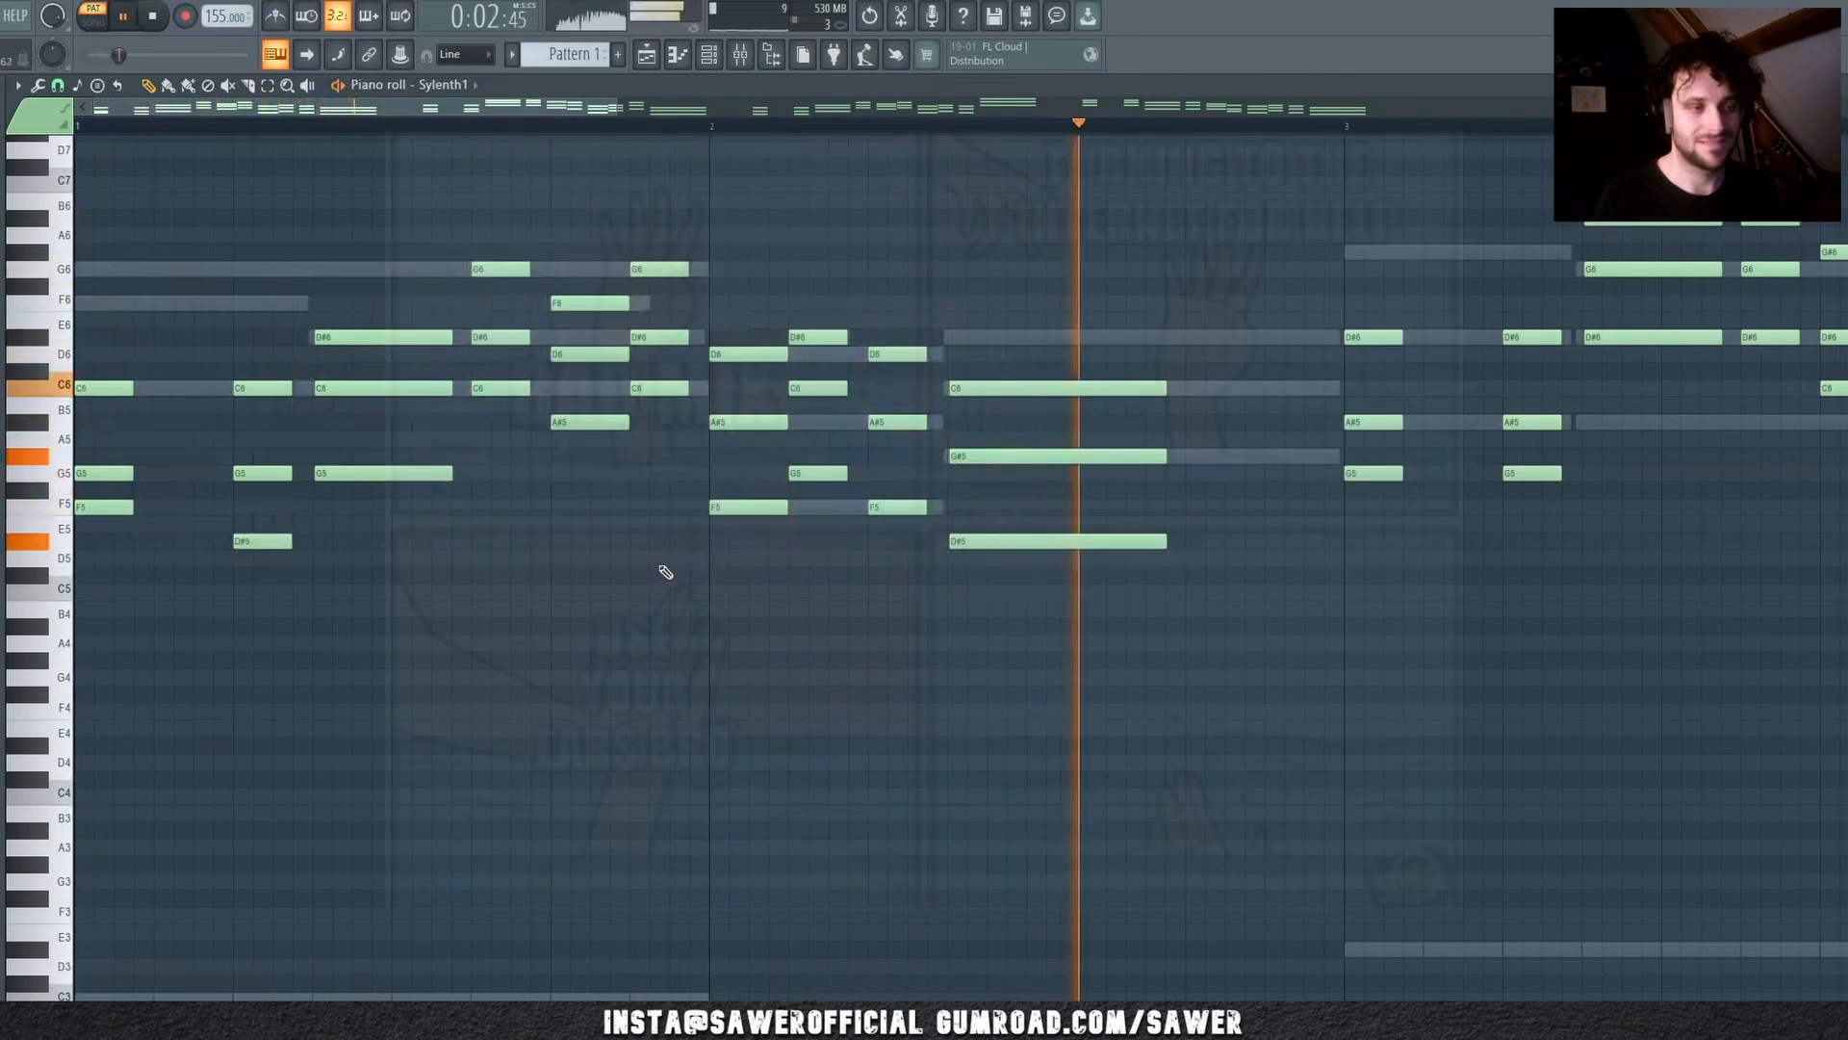
key("space")
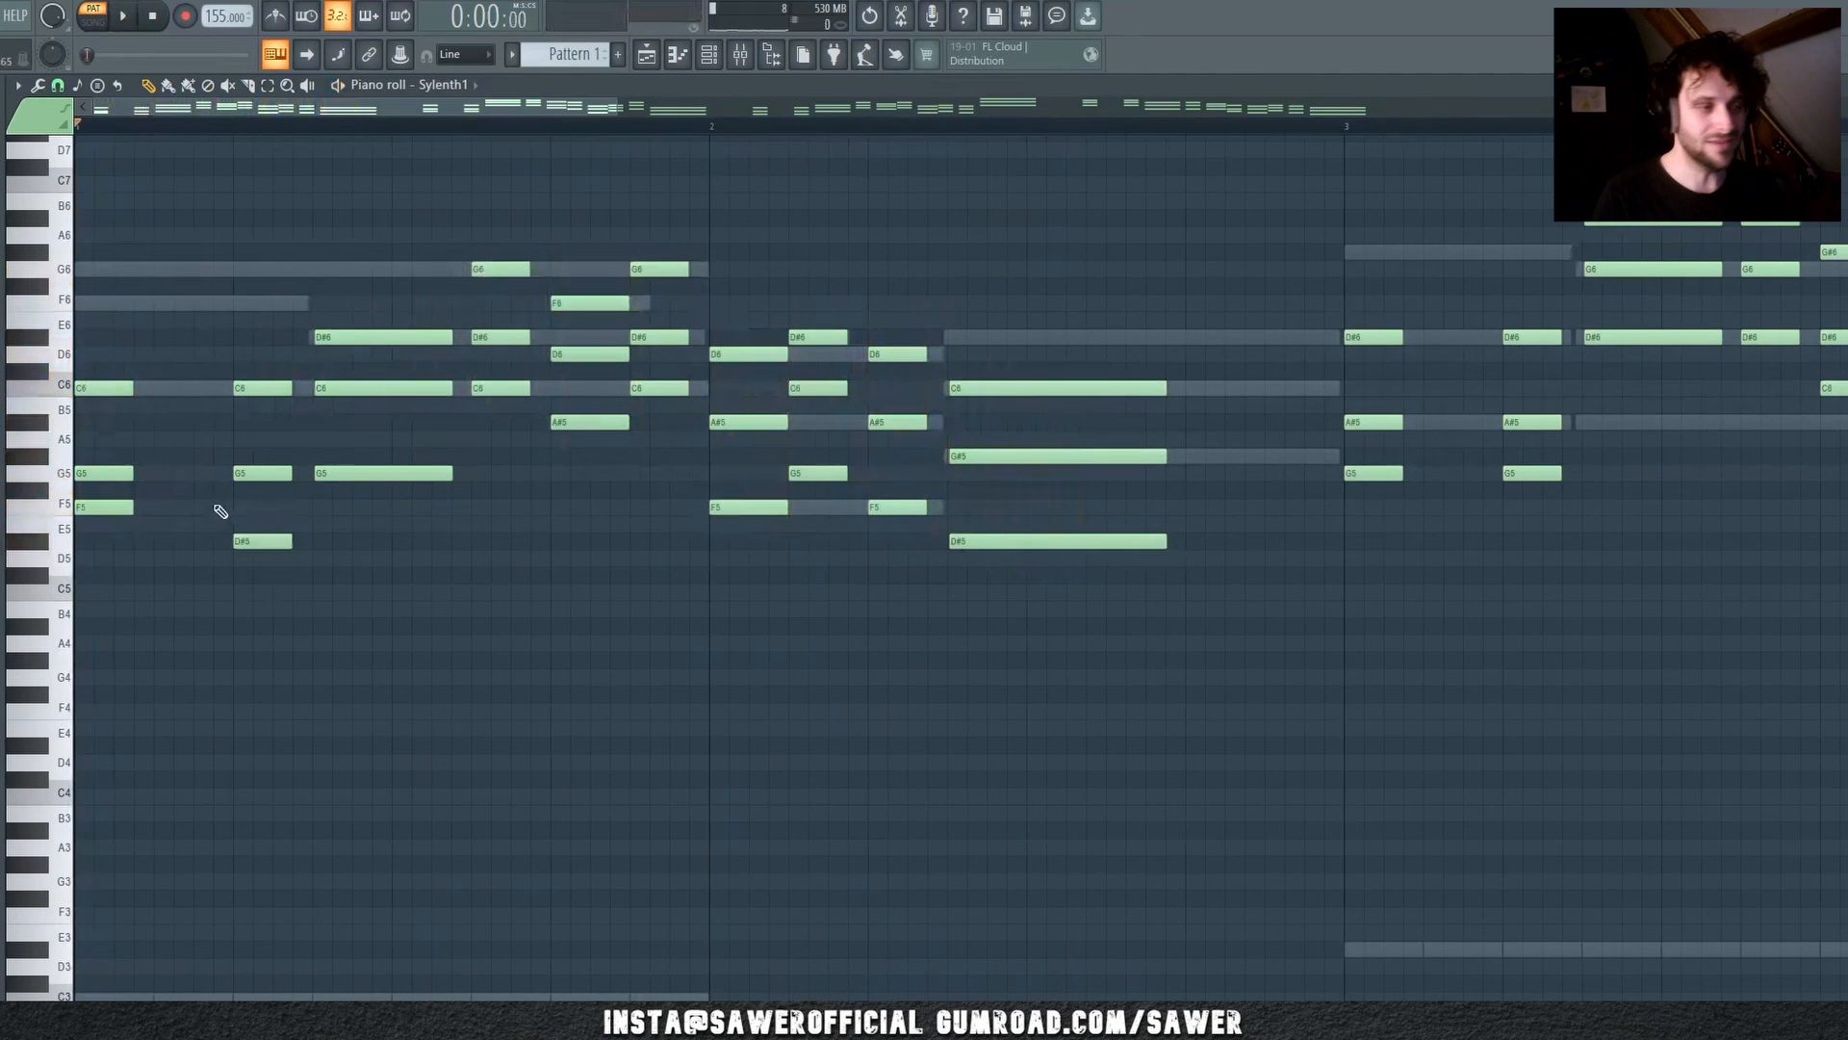
key("space")
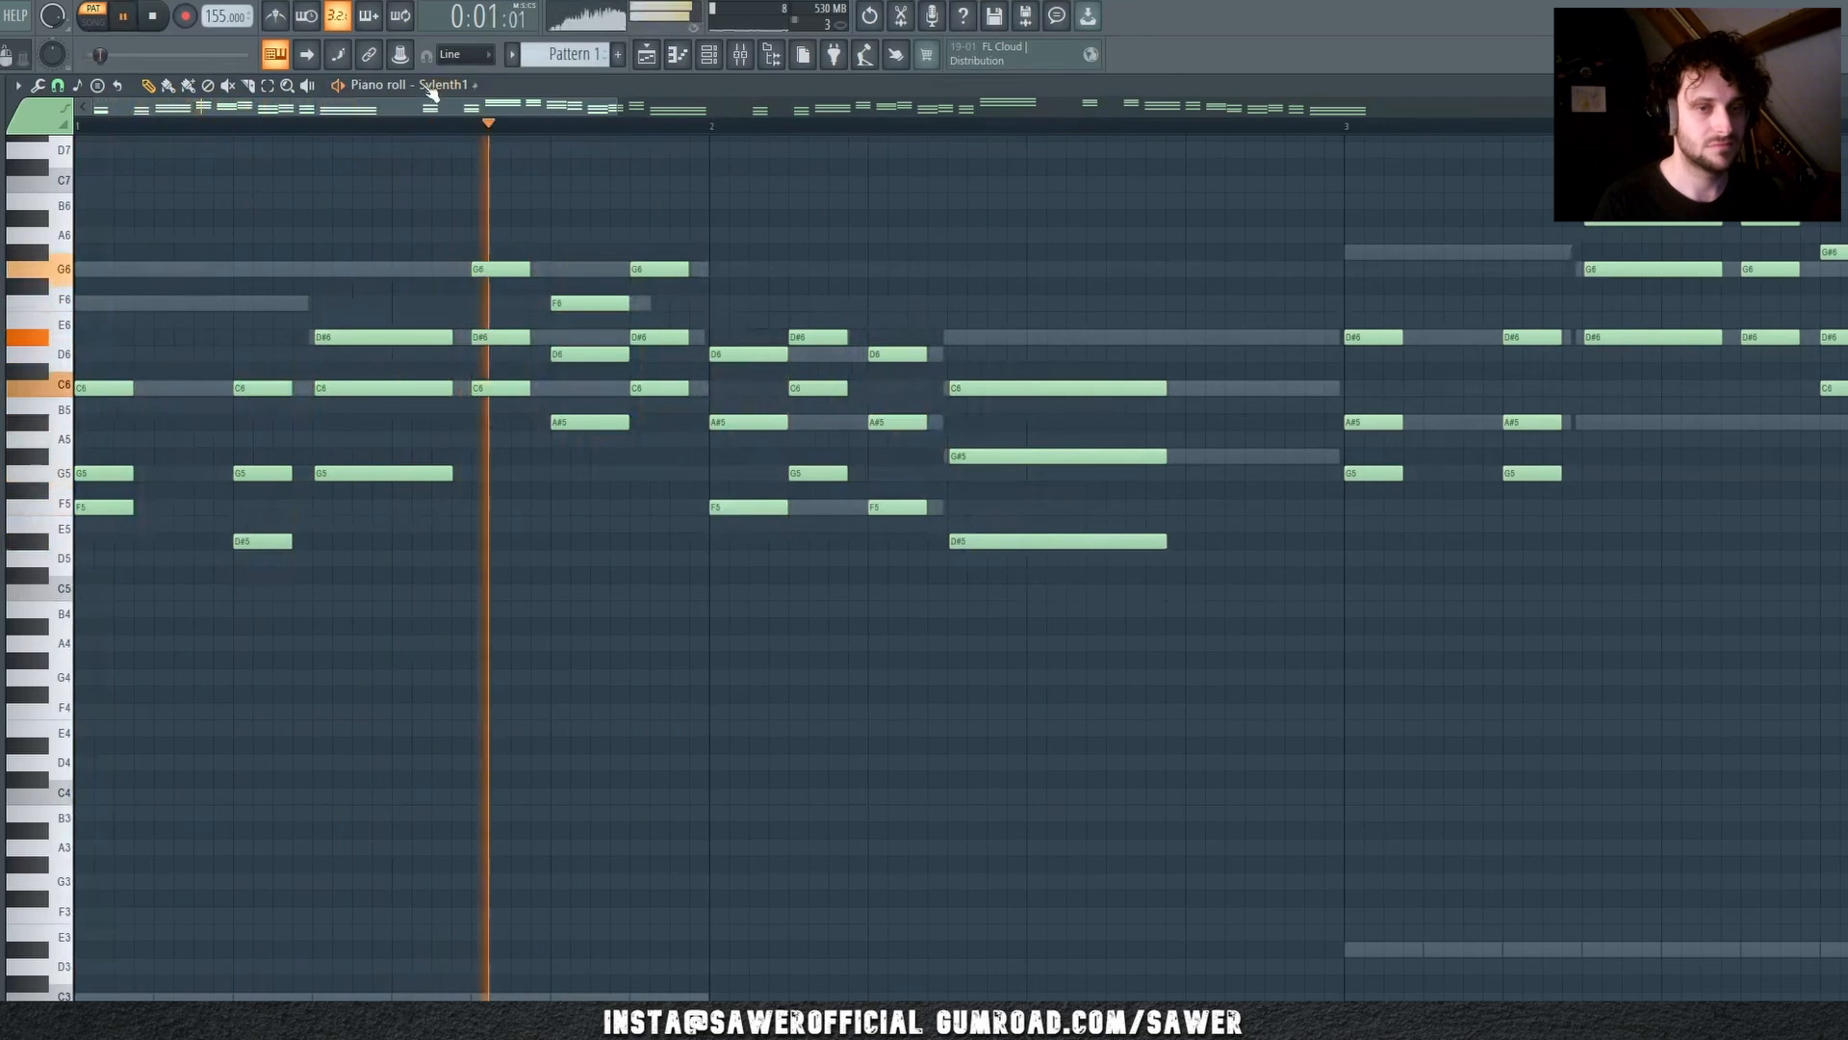
Step: Raise the G5 note at the start of bar 3 to G#5 and play back the melody
scroll(503, 215, "down", 4)
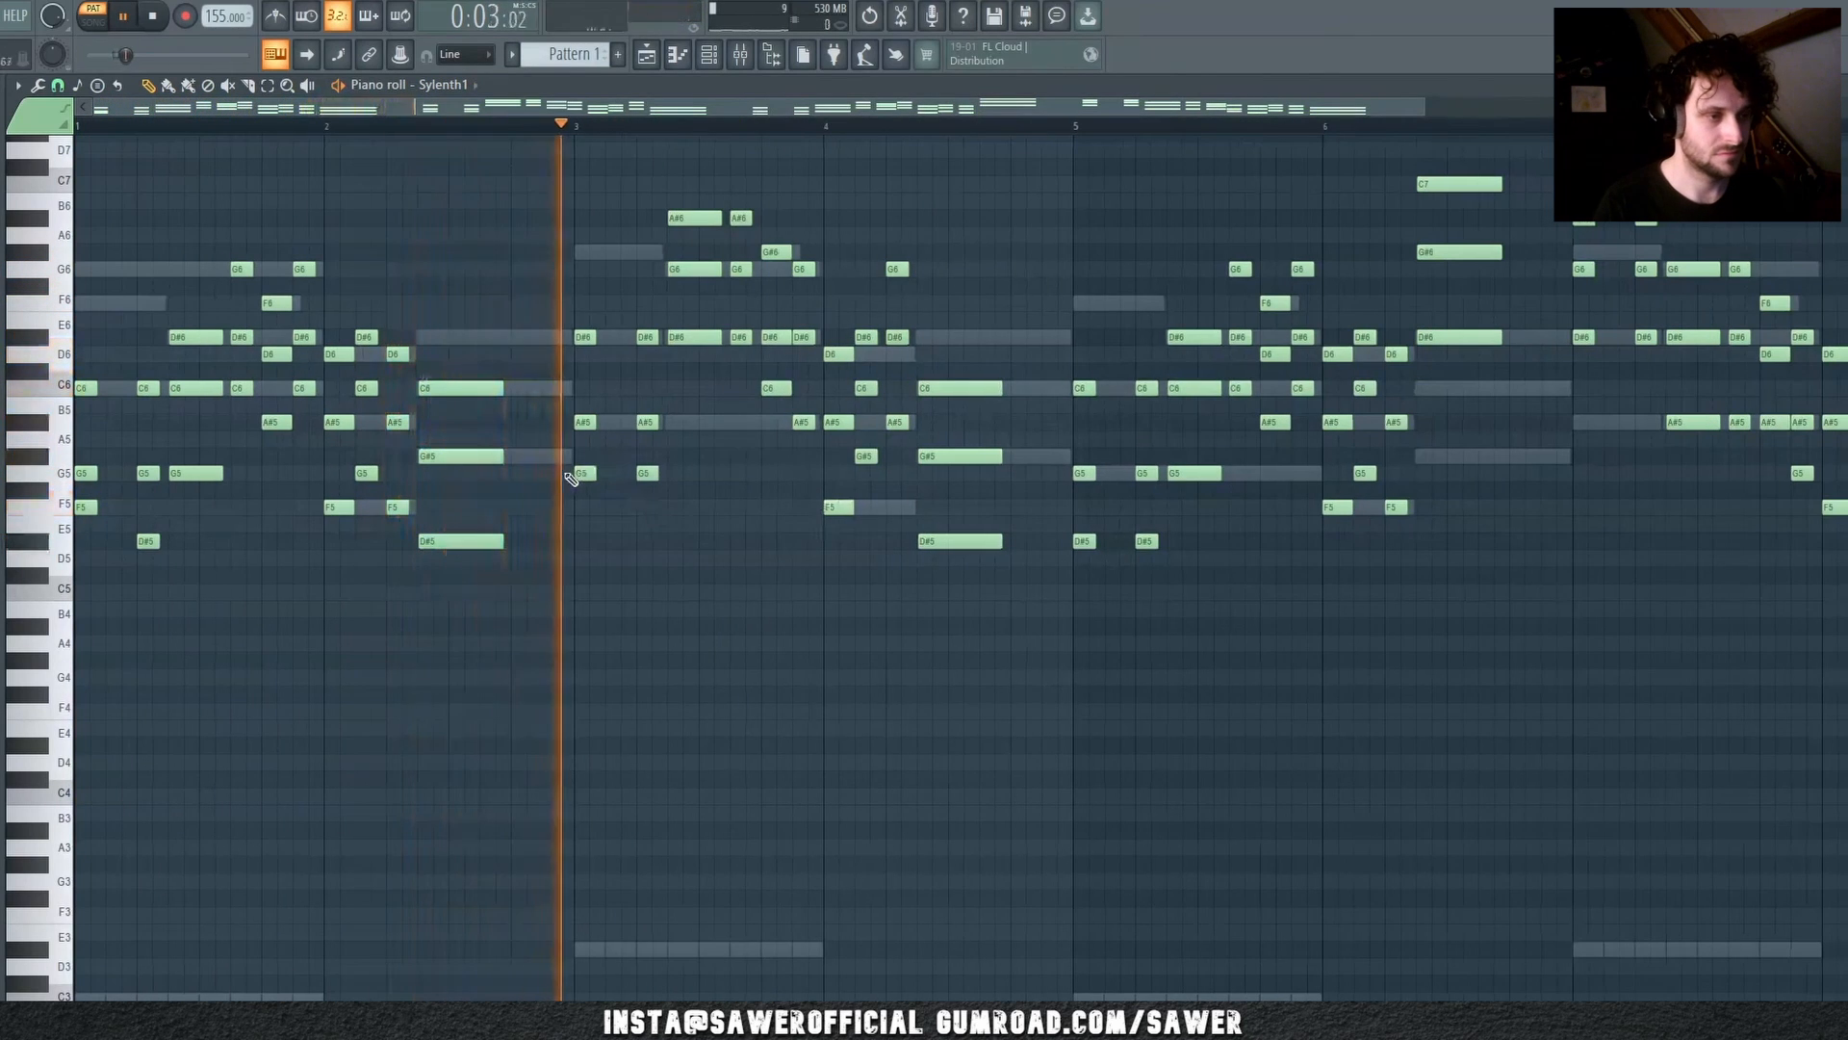
key("space")
left_click_drag(580, 463, 582, 446)
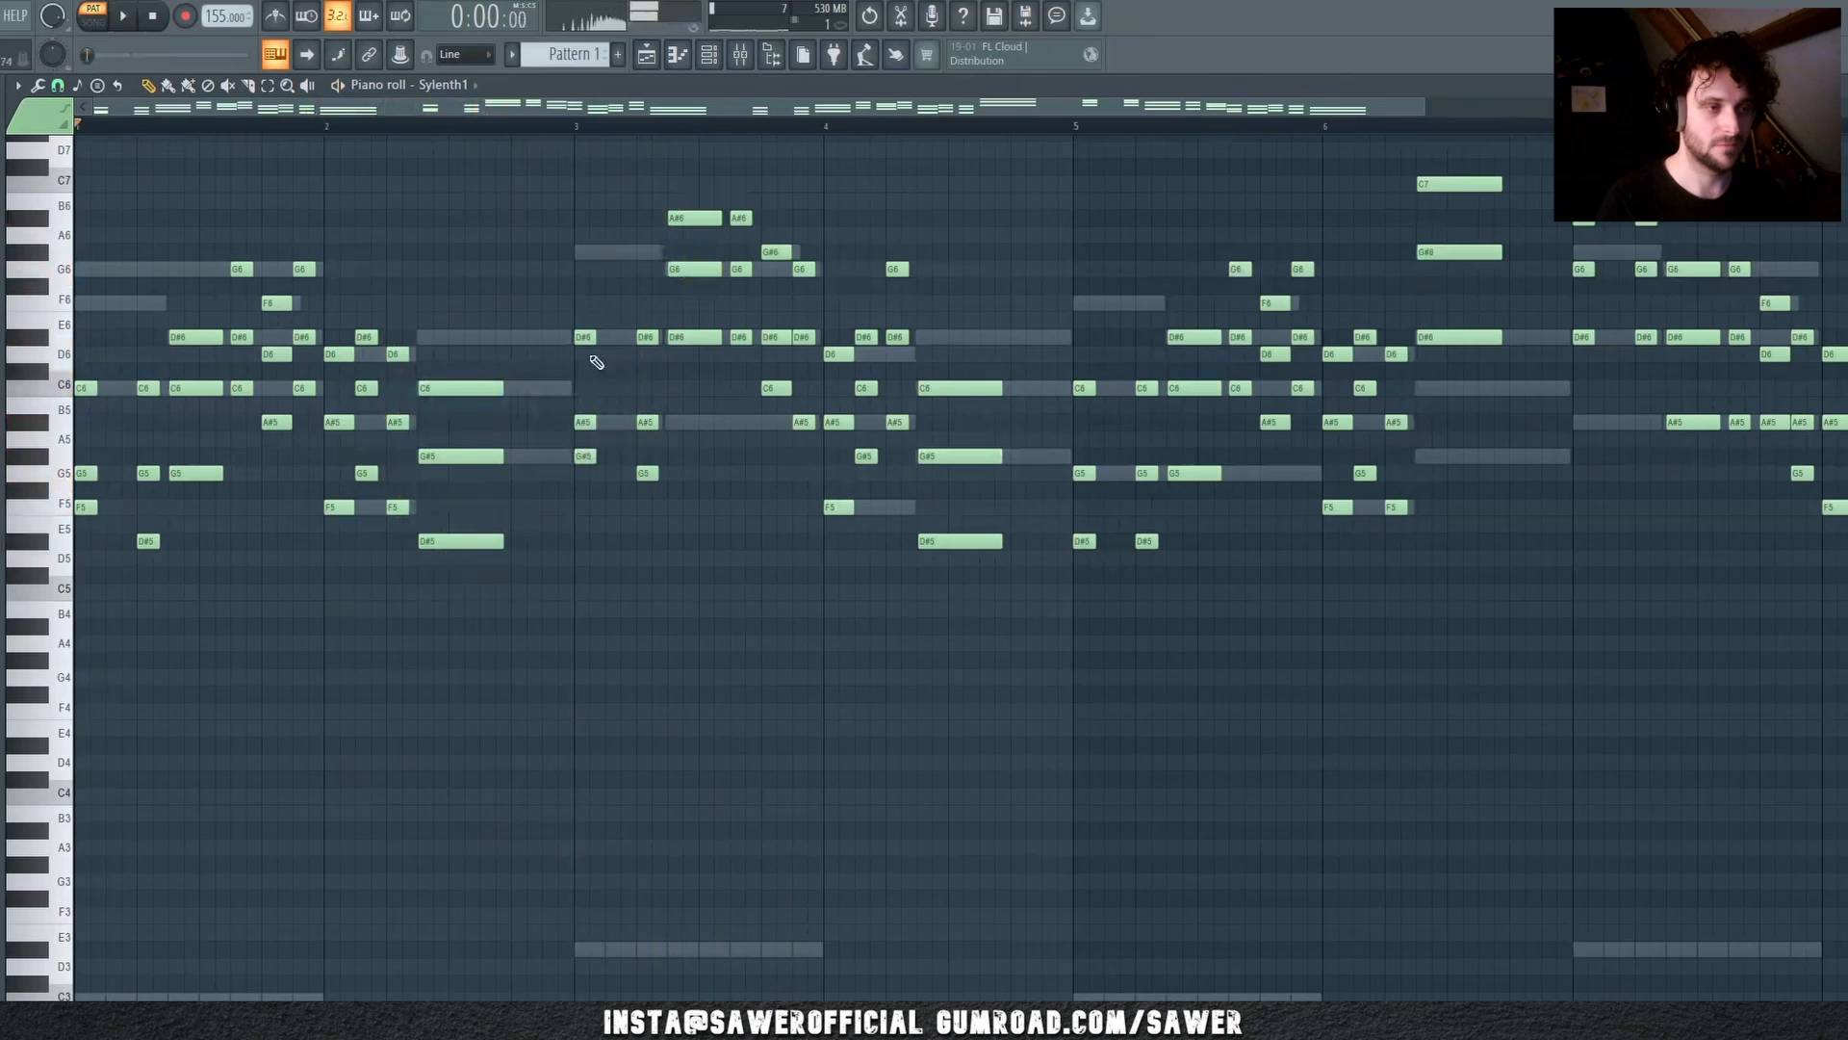
key("space")
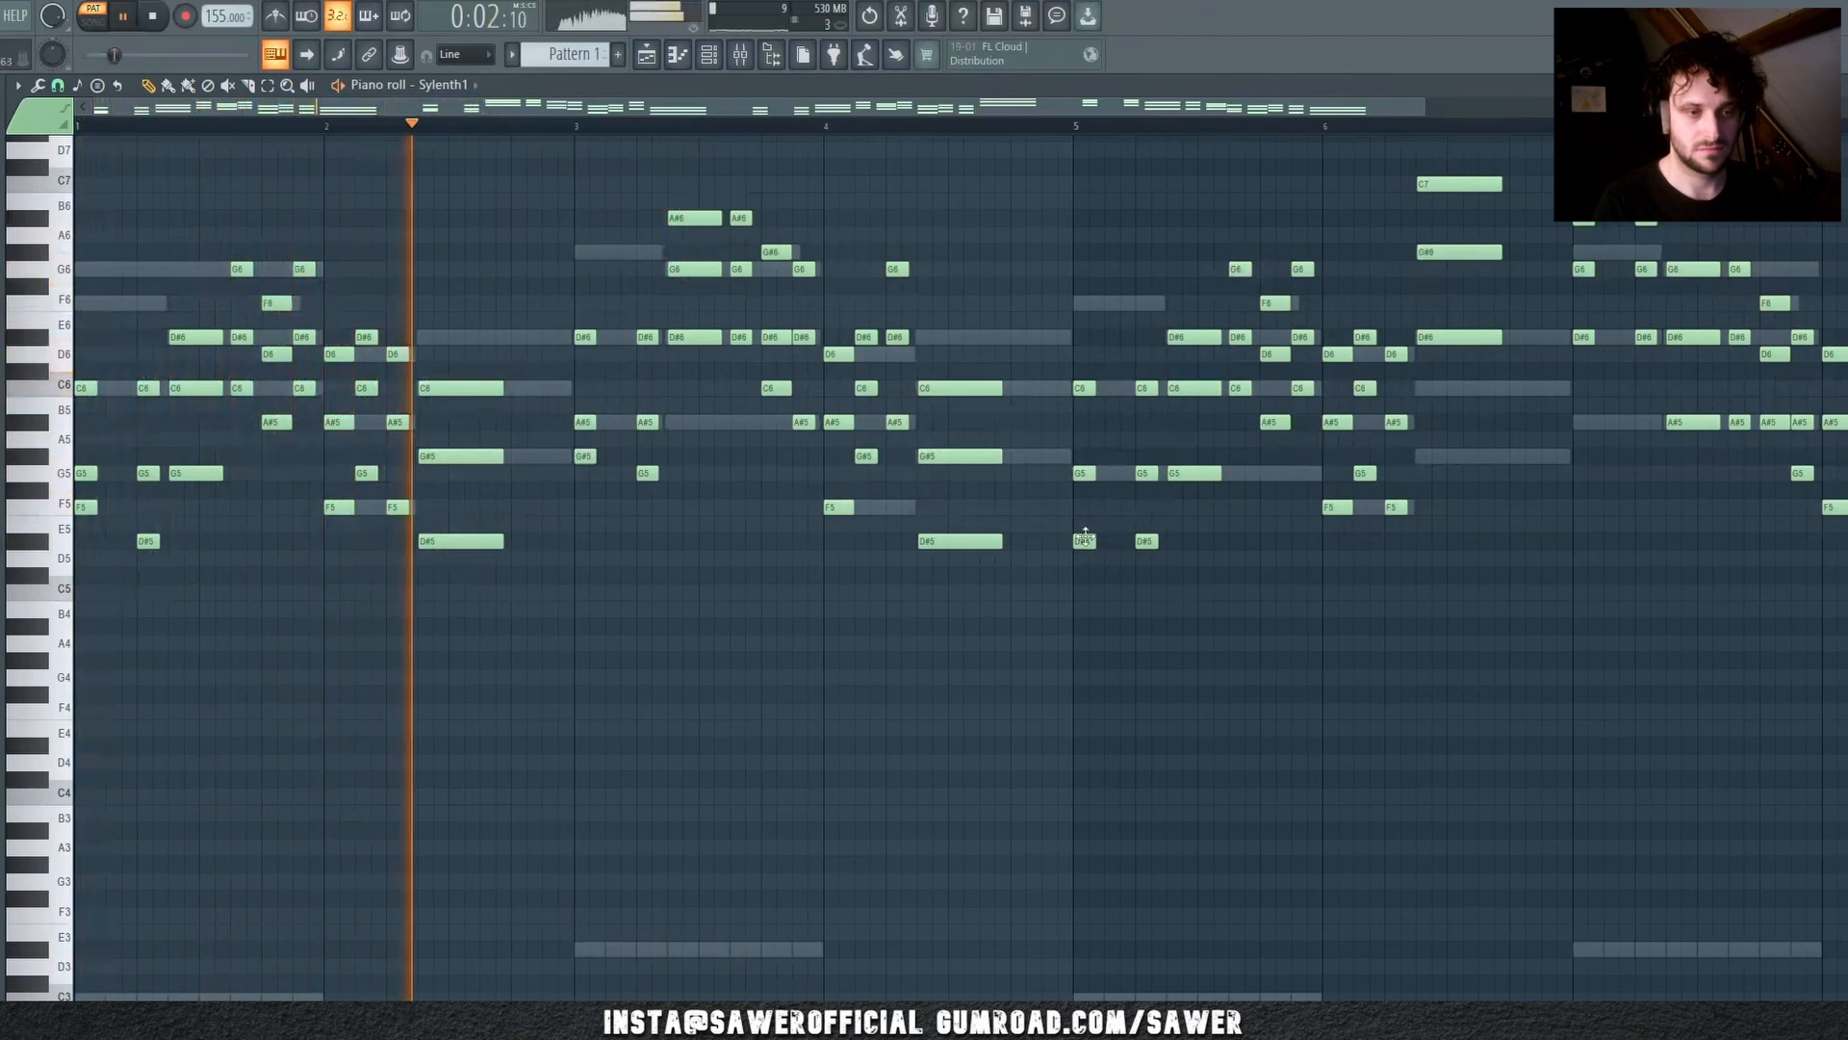
Step: Raise the D#5 note at the start of bar 5 to F5 and bar 7's first two G6 notes to G#6
left_click_drag(1084, 540, 1084, 504)
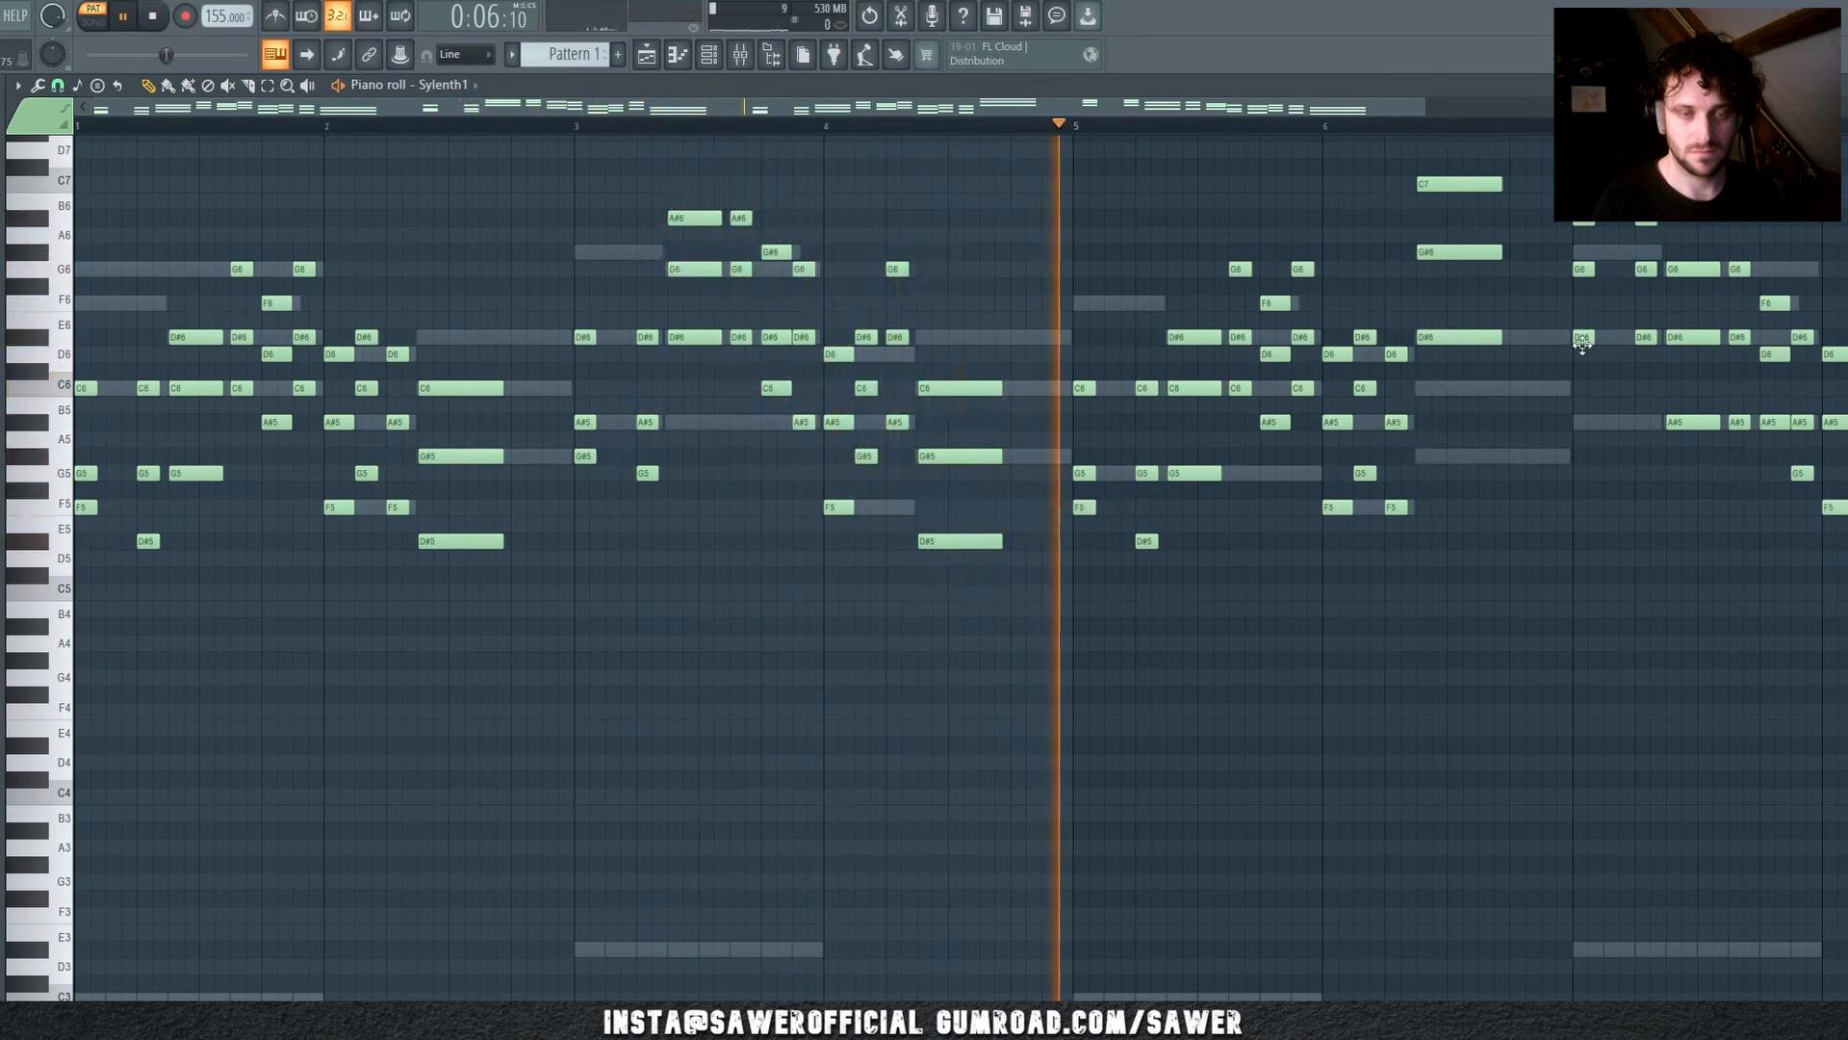
left_click_drag(1583, 270, 1583, 255)
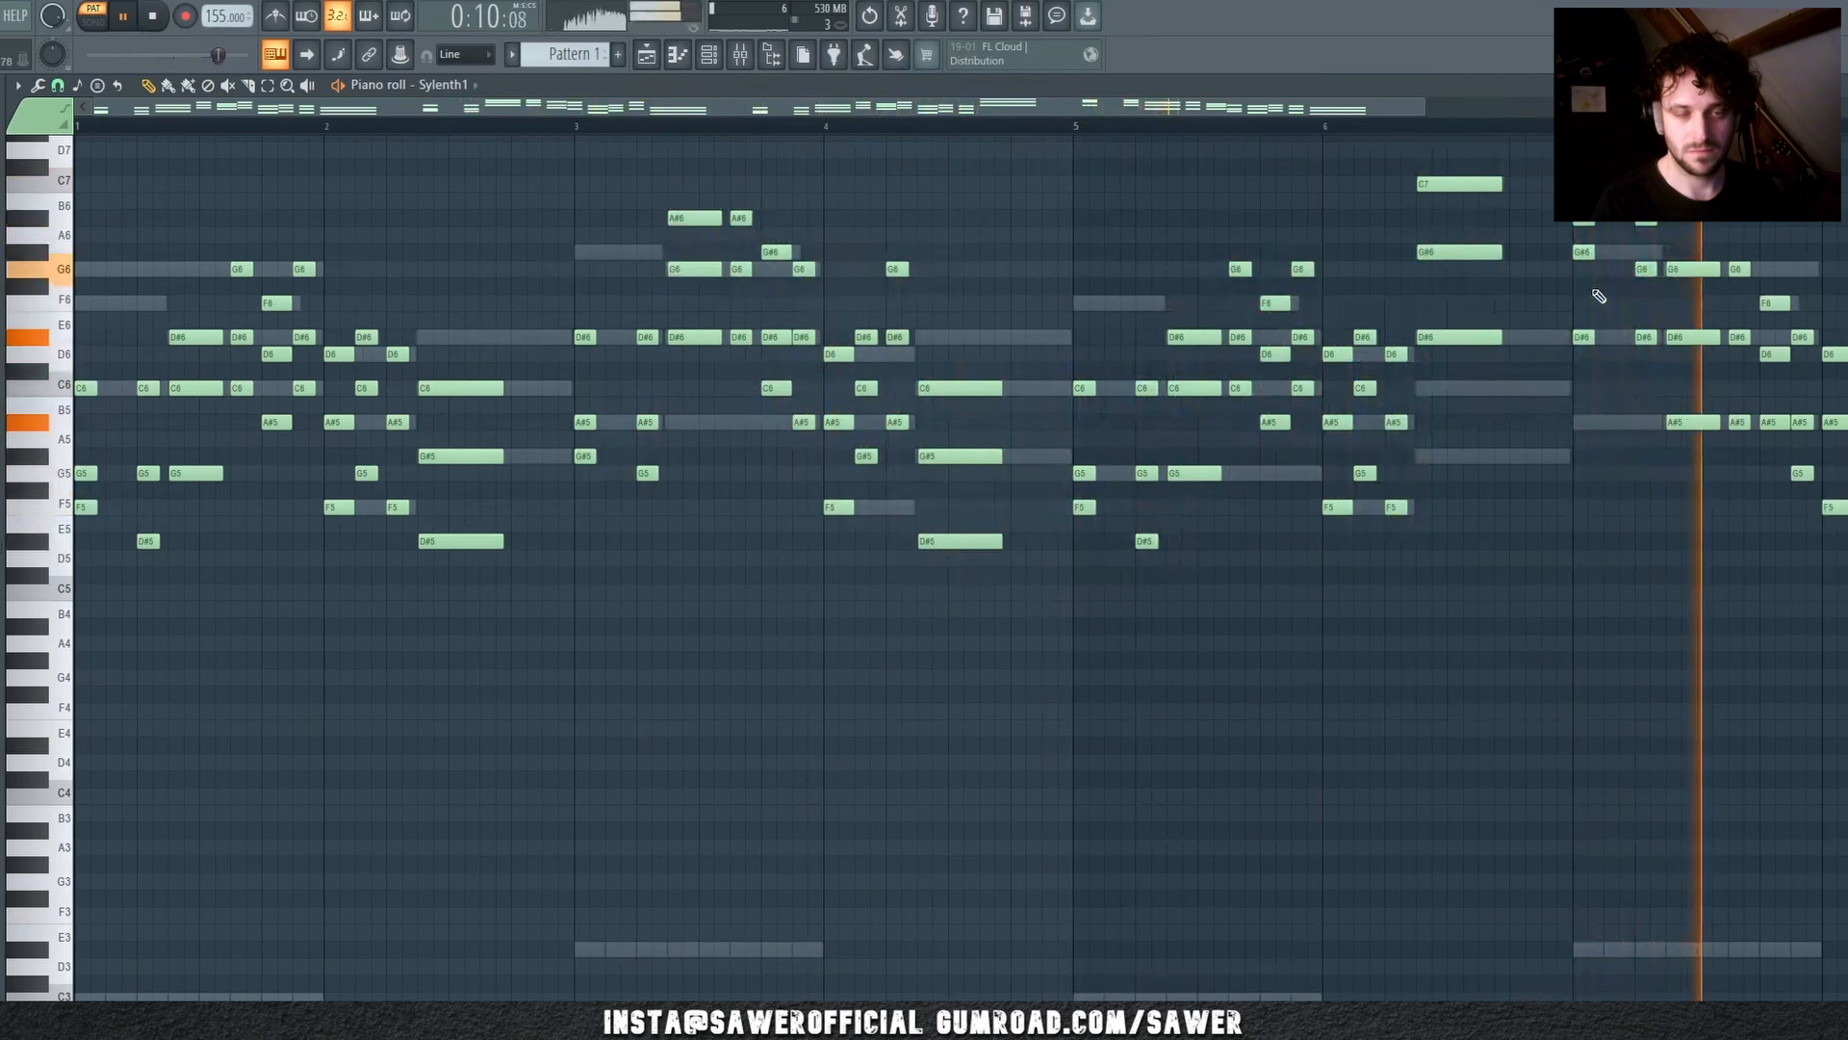
key("space")
left_click_drag(1647, 271, 1647, 255)
key("space")
left_click(1558, 126)
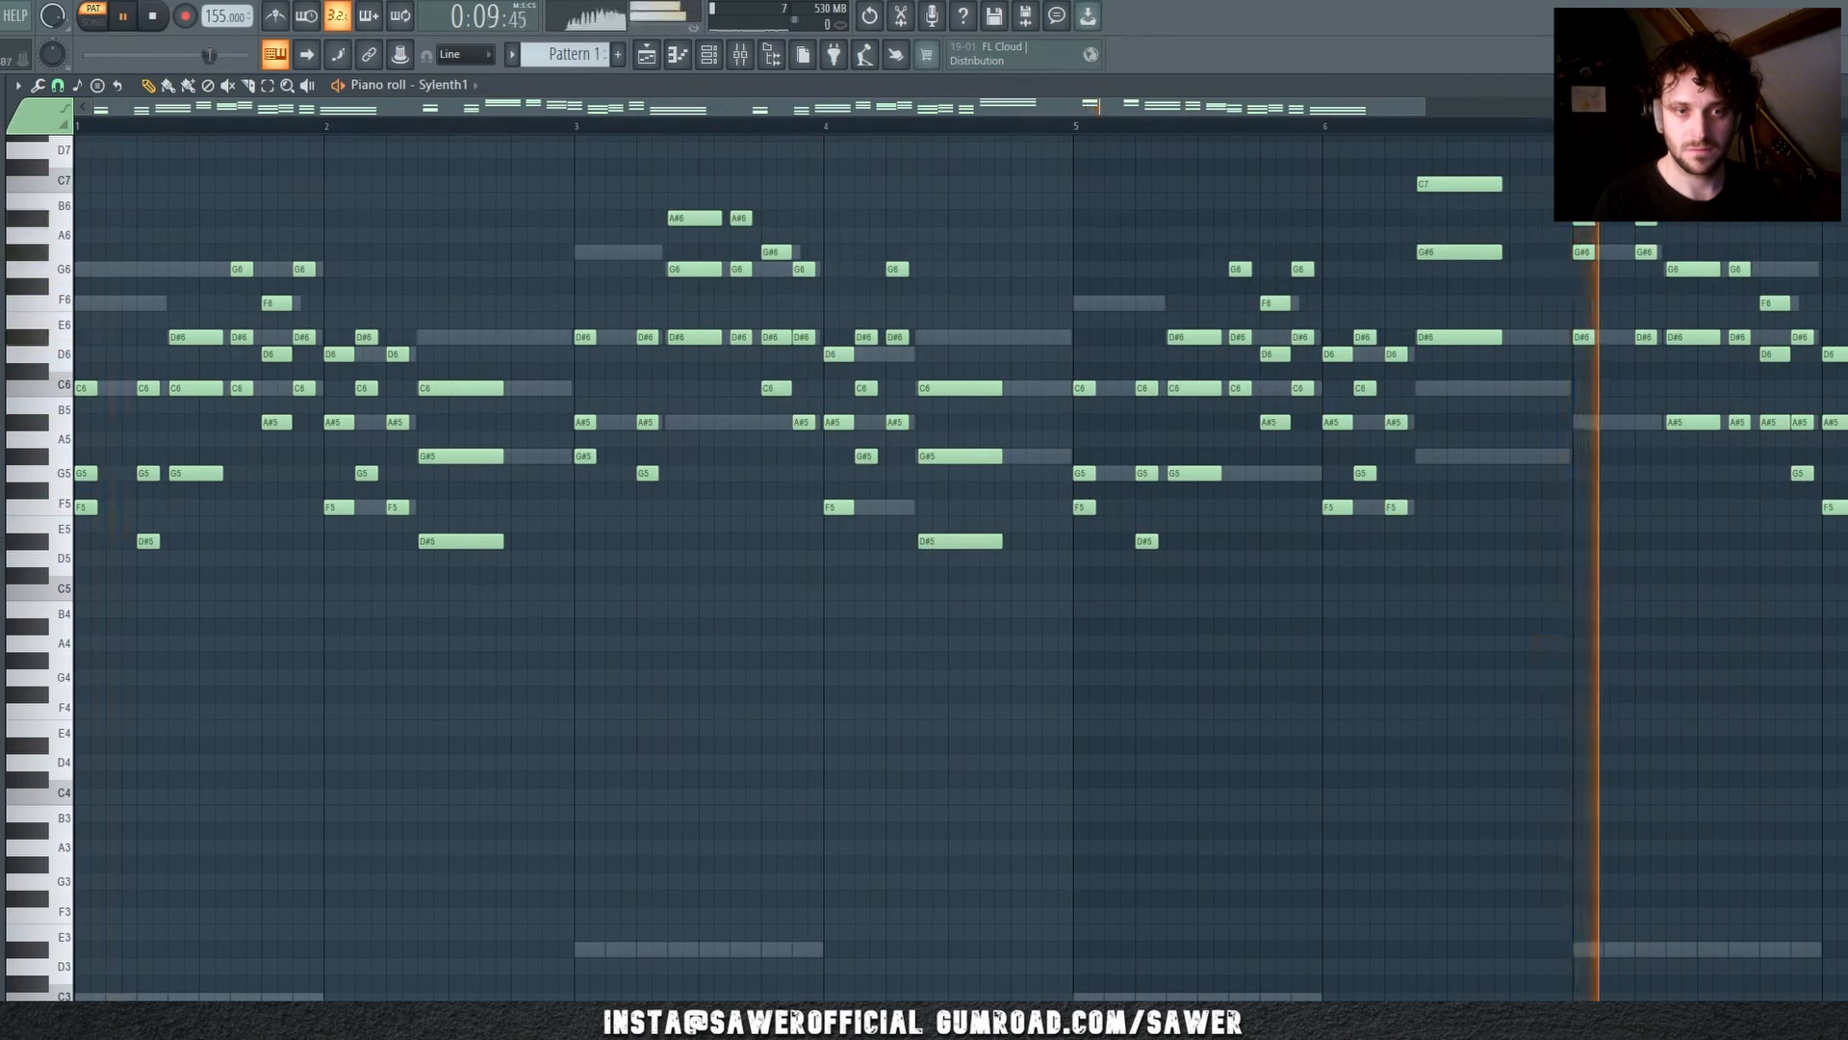
key("space")
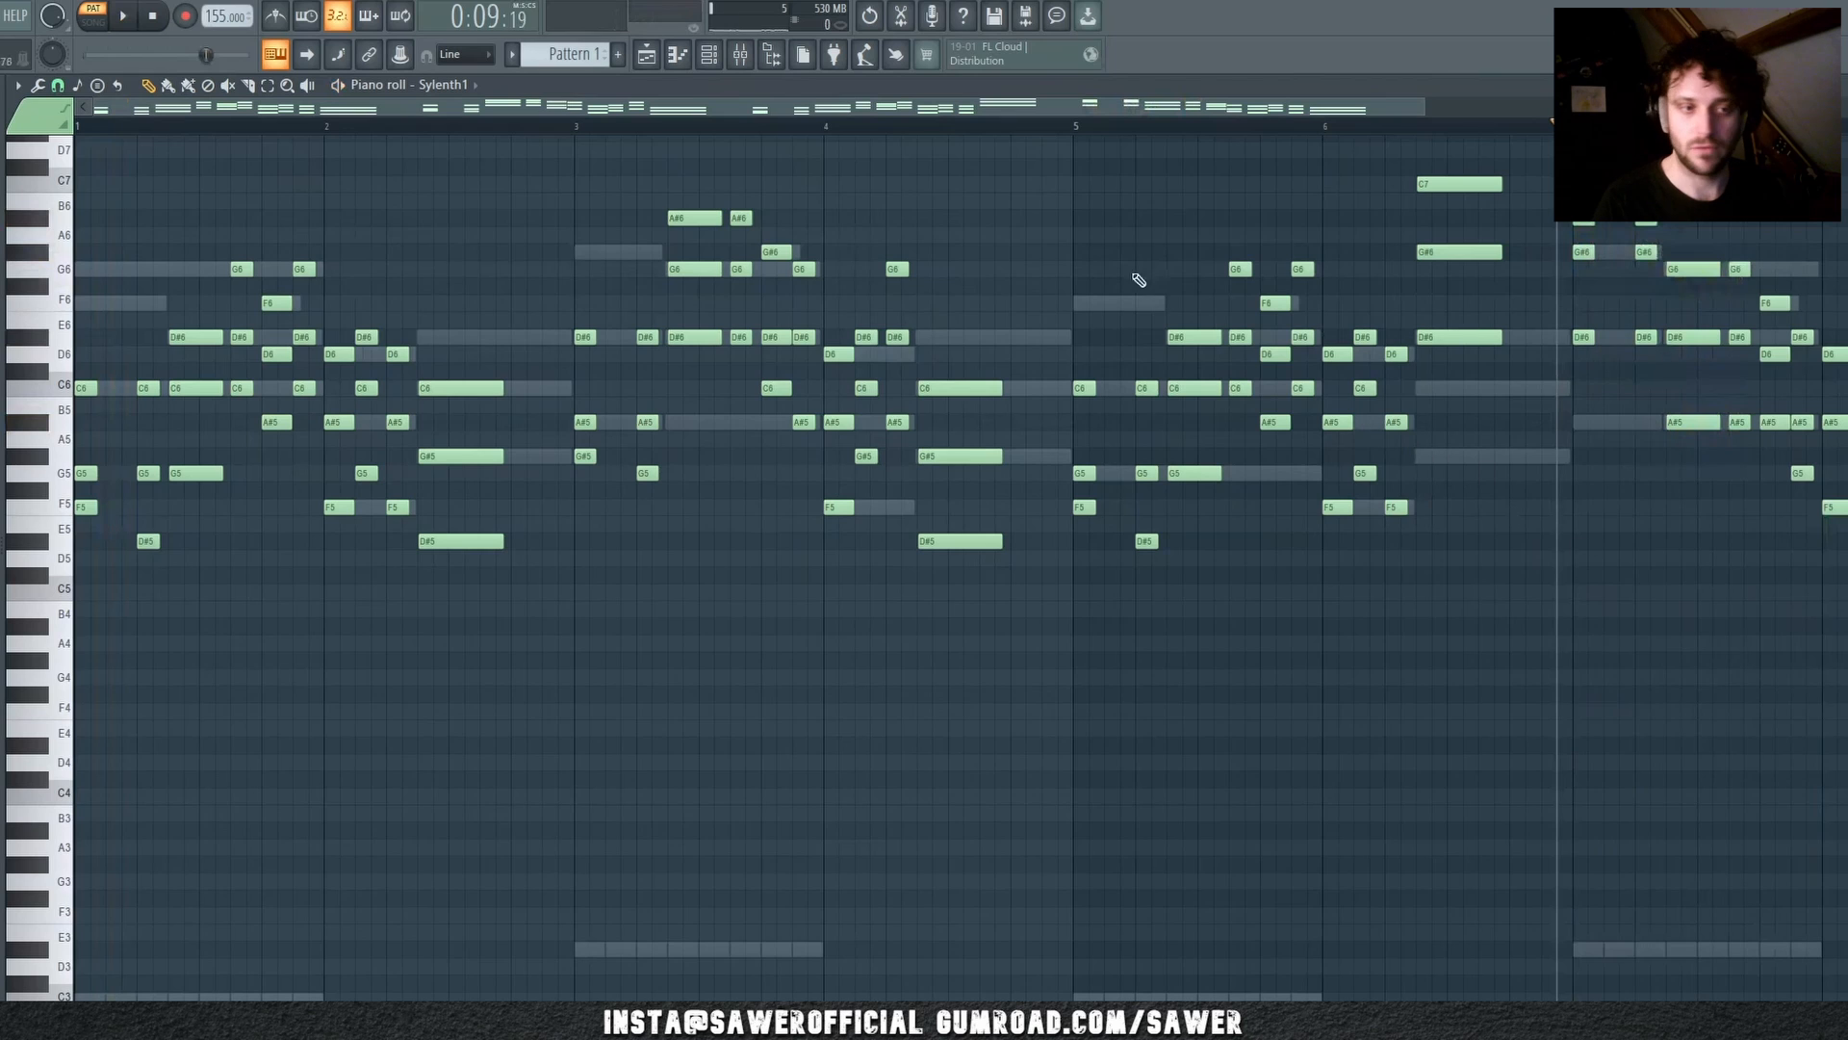
Step: Play back the melody from bars 5 and 3 to judge the altered chords
left_click(1077, 126)
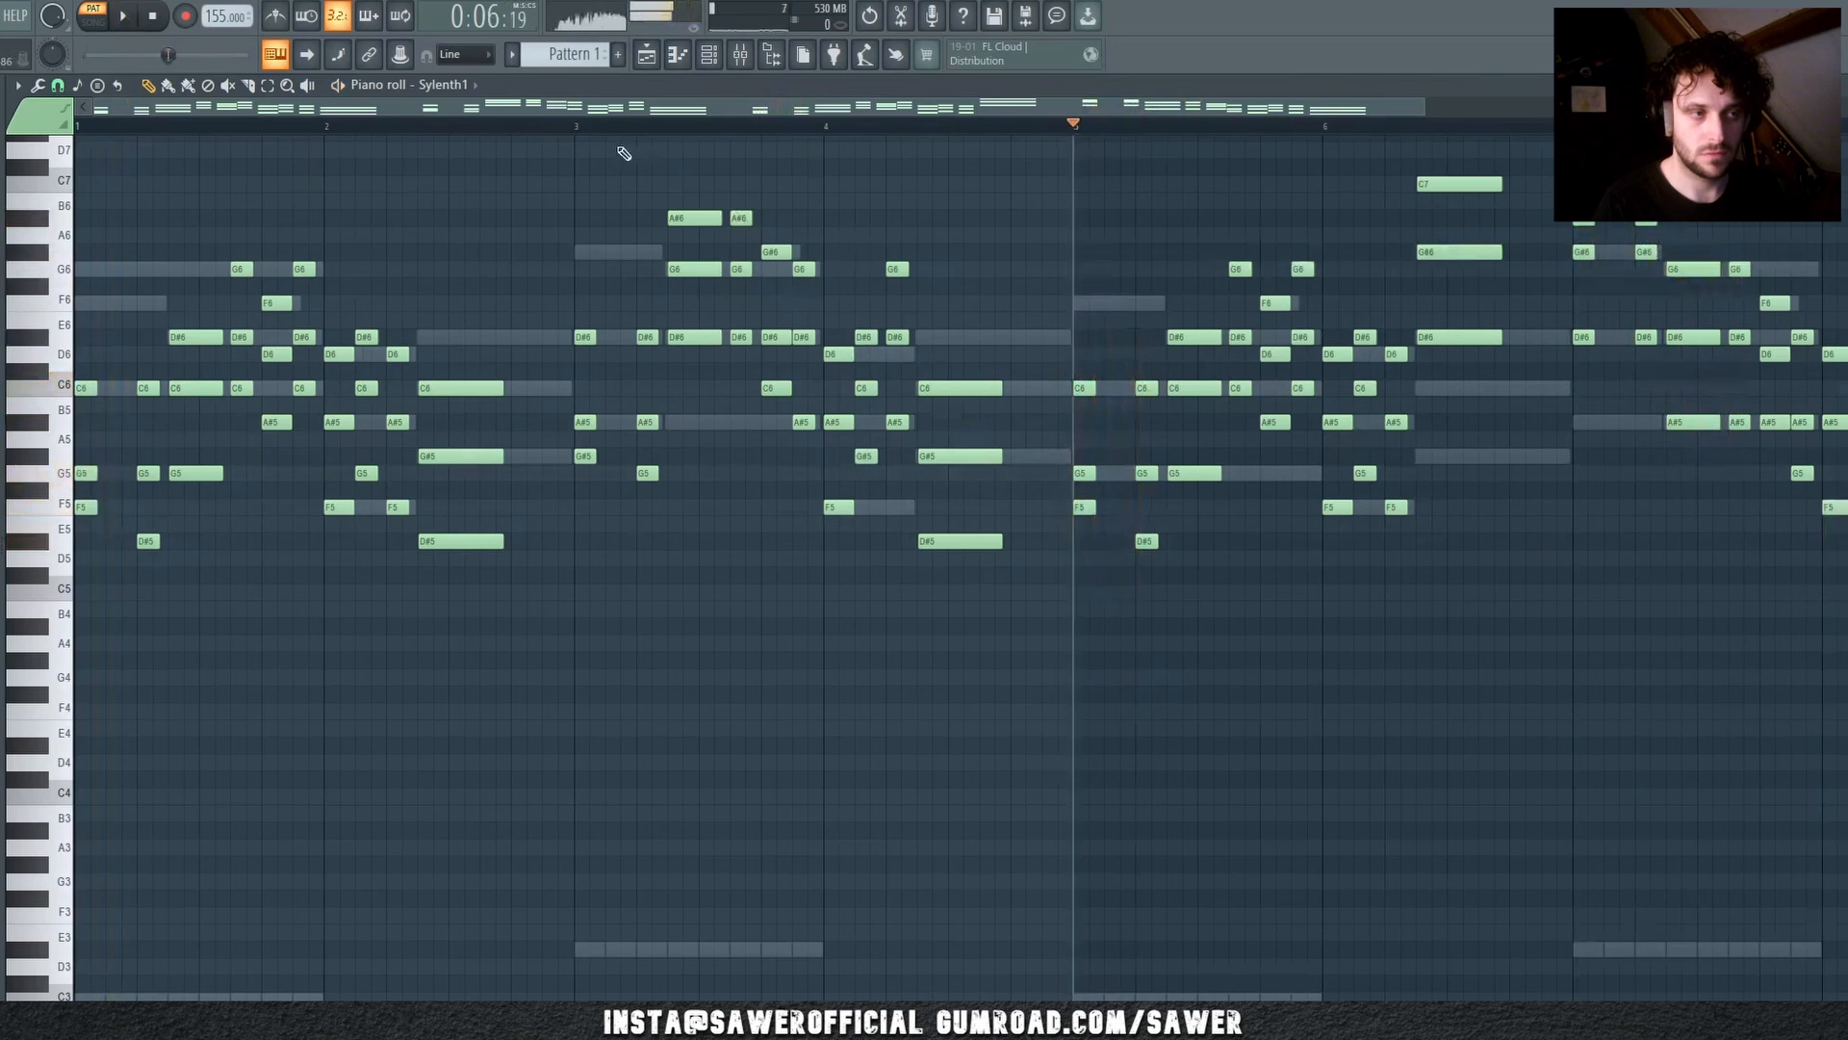
left_click(583, 126)
key("space")
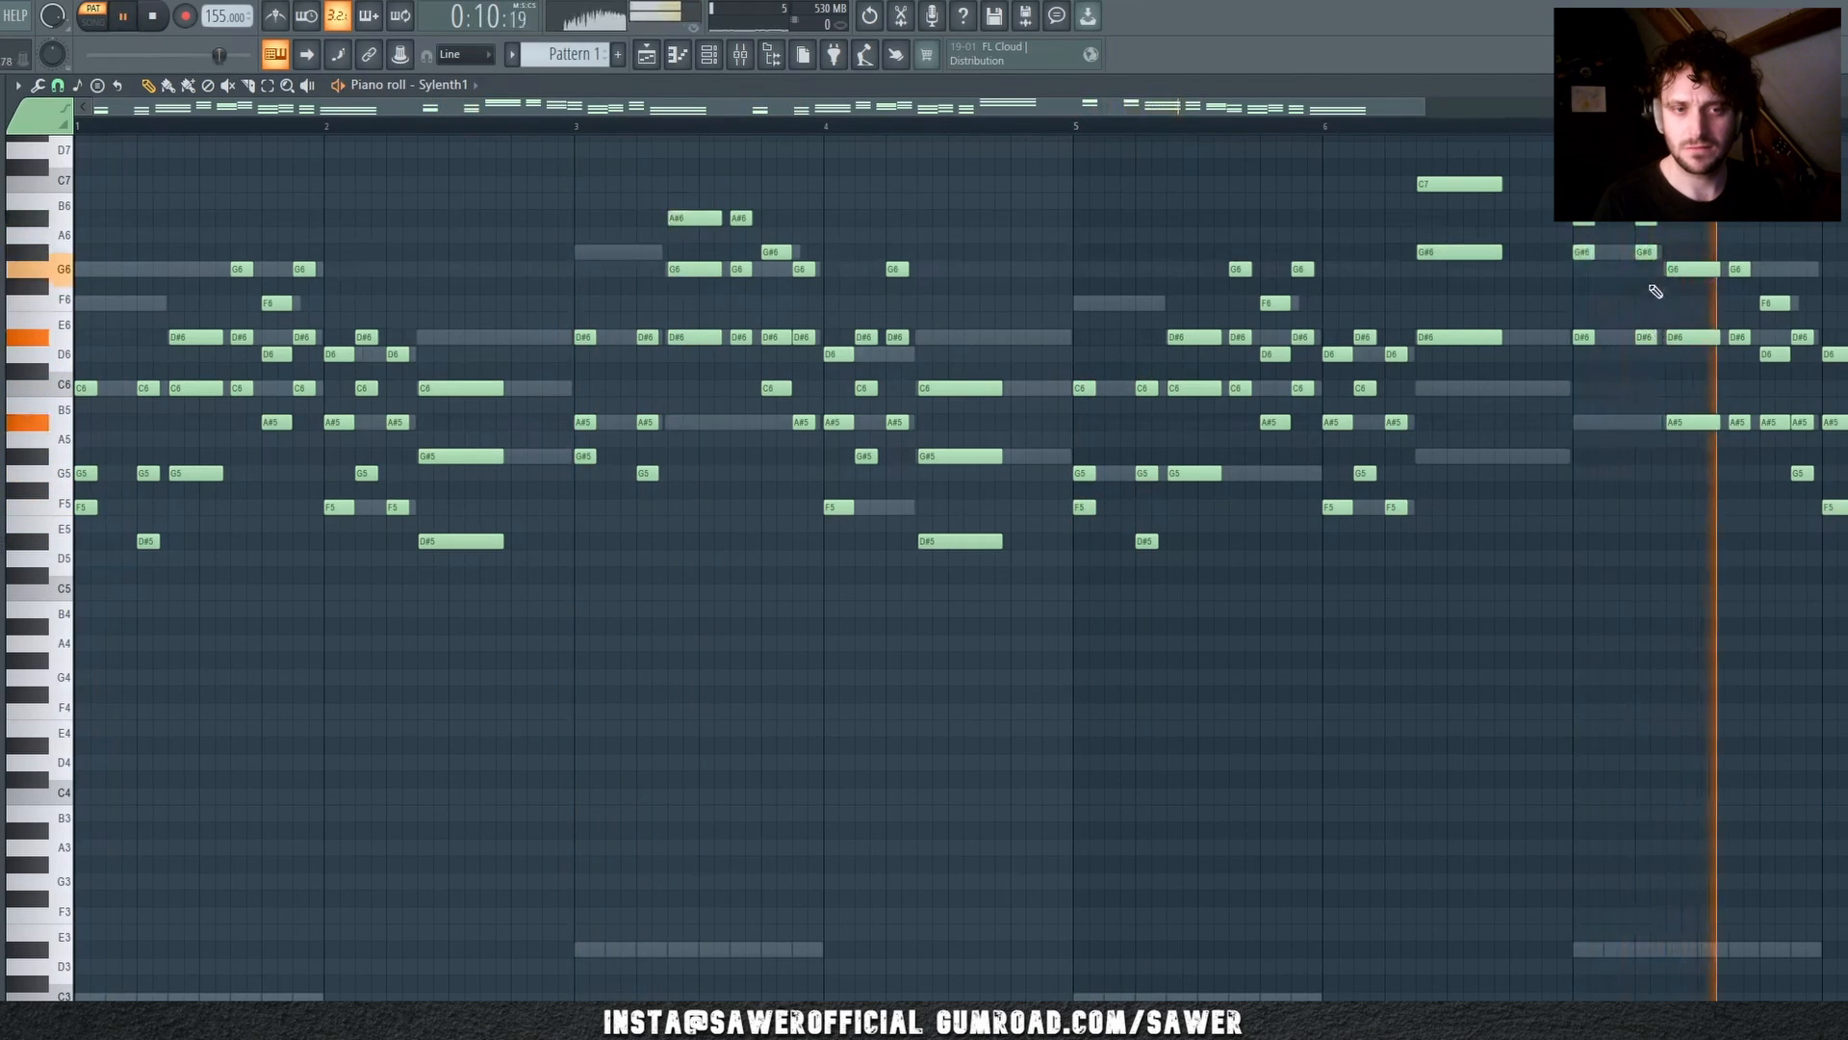
Step: Try the G#6 note of bar 7's second chord at G6 and replay from bar 7
key("space")
left_click_drag(1649, 256, 1647, 276)
key("space")
key("space")
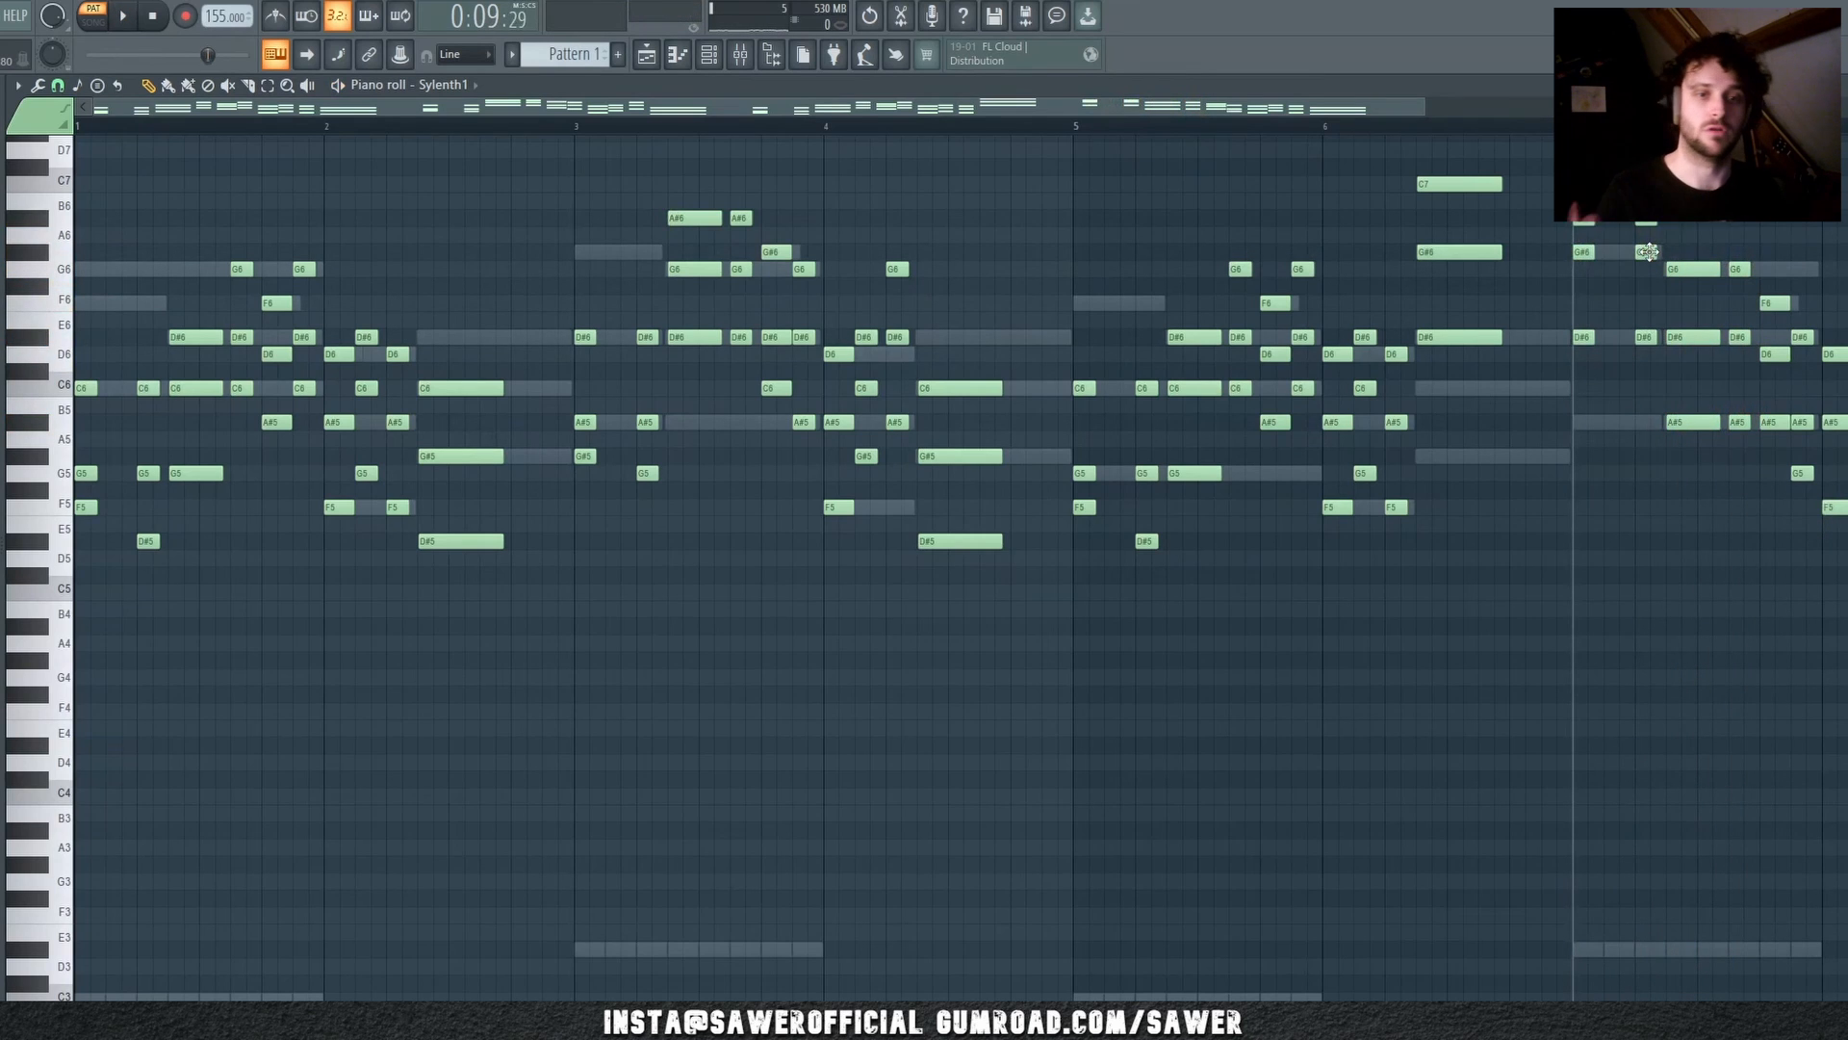
key("space")
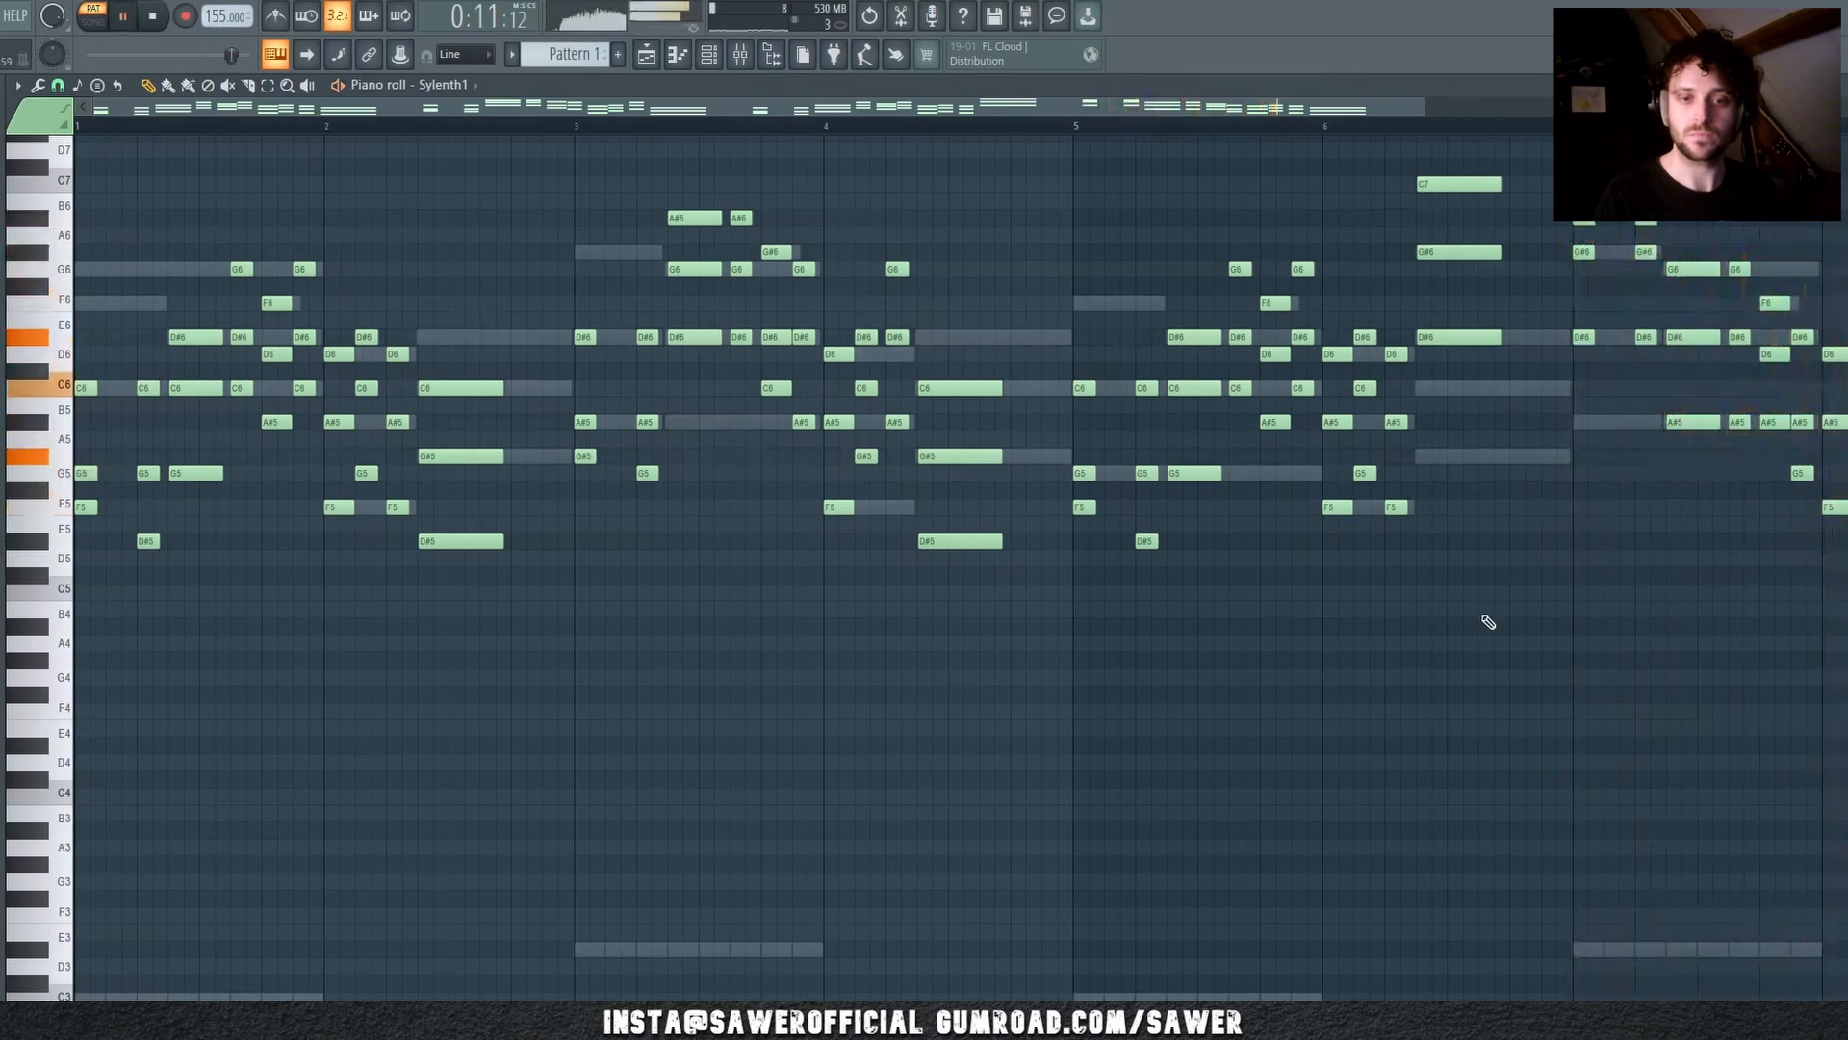
Step: Compare the middle and upper notes of bar 3's last two chords while replaying the bar
key("space")
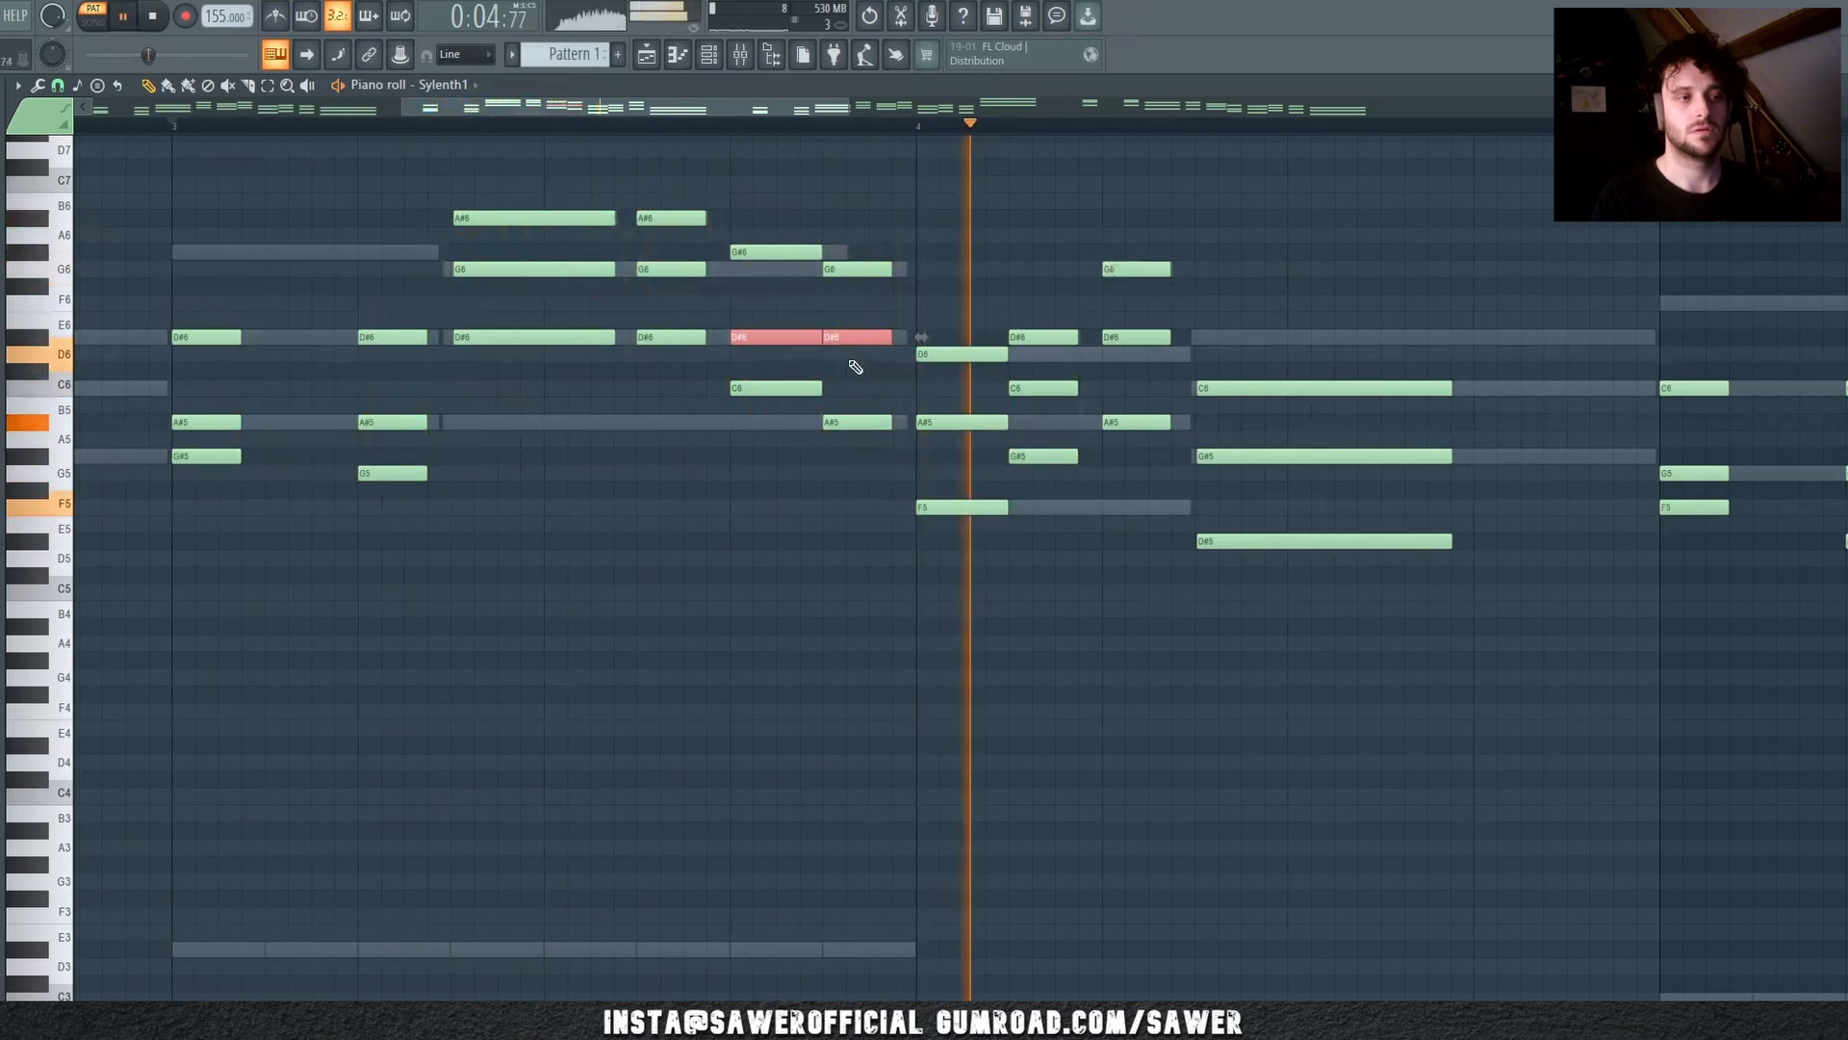
key("space")
left_click_drag(804, 320, 863, 339)
left_click_drag(775, 211, 870, 286)
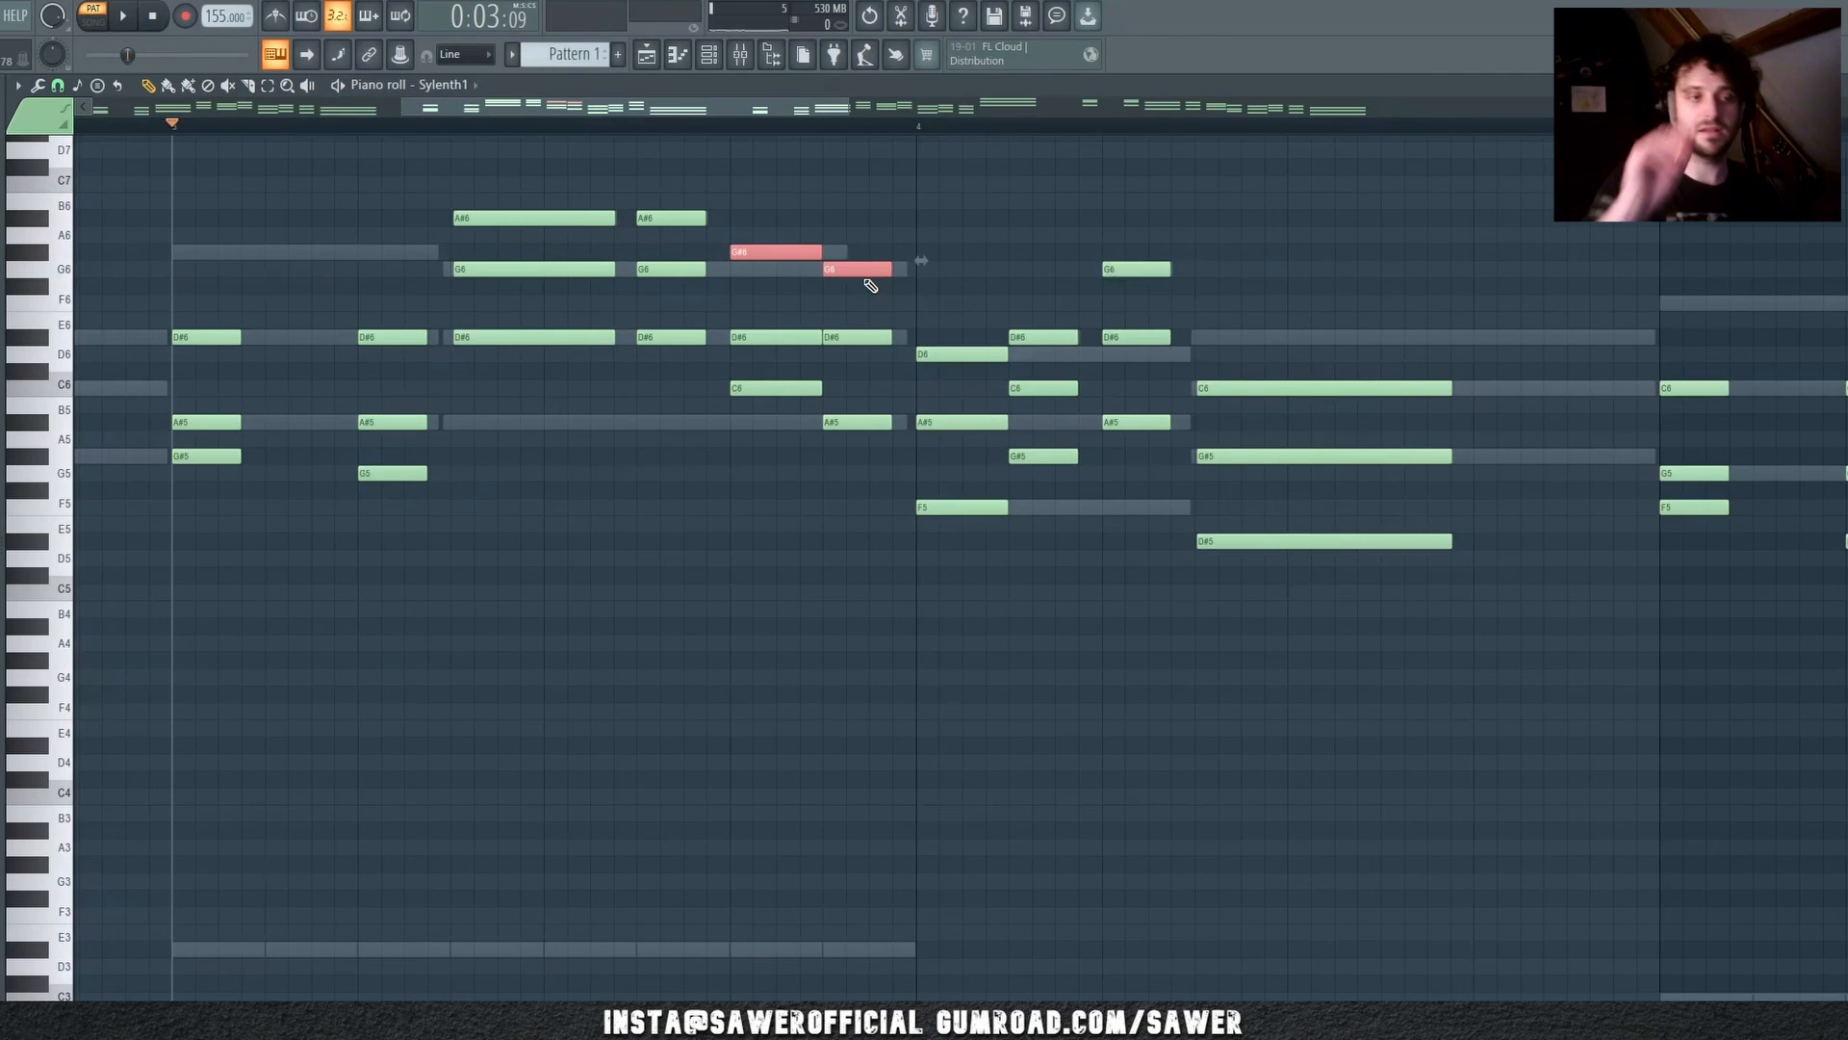
key("space")
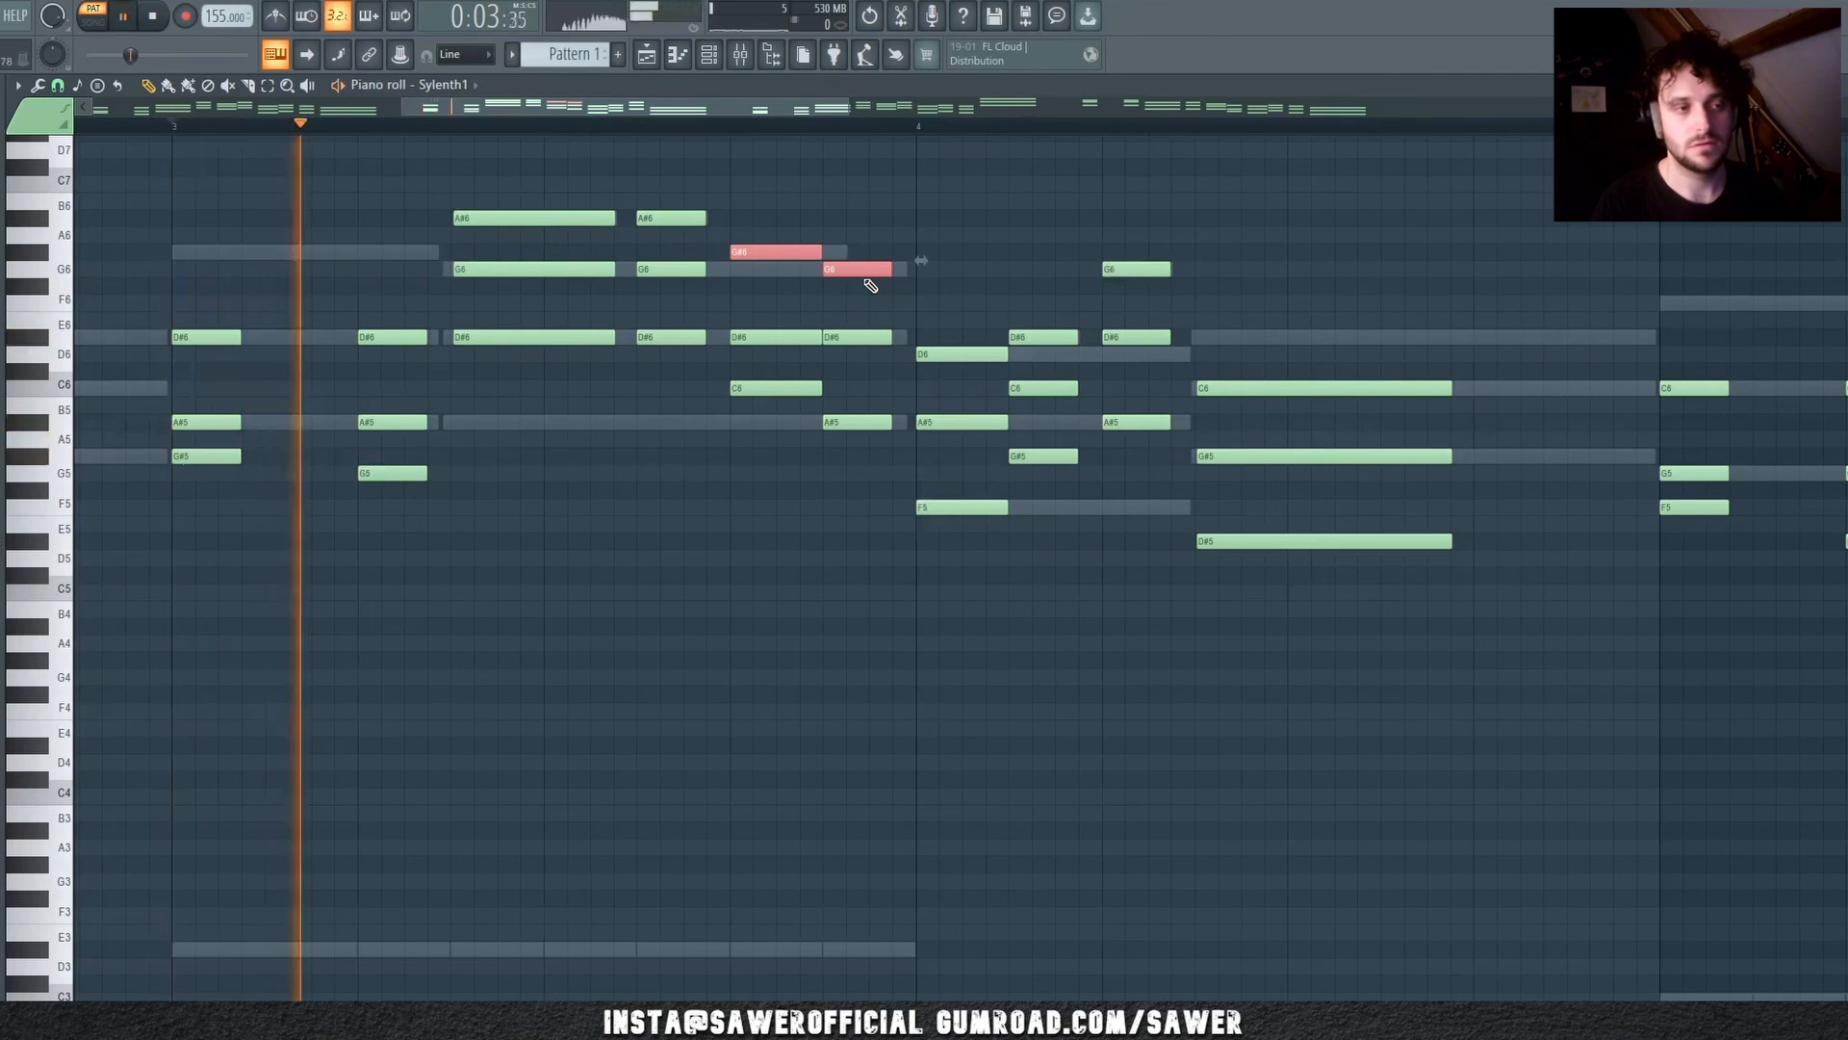
left_click(877, 302, "ctrl")
key("space")
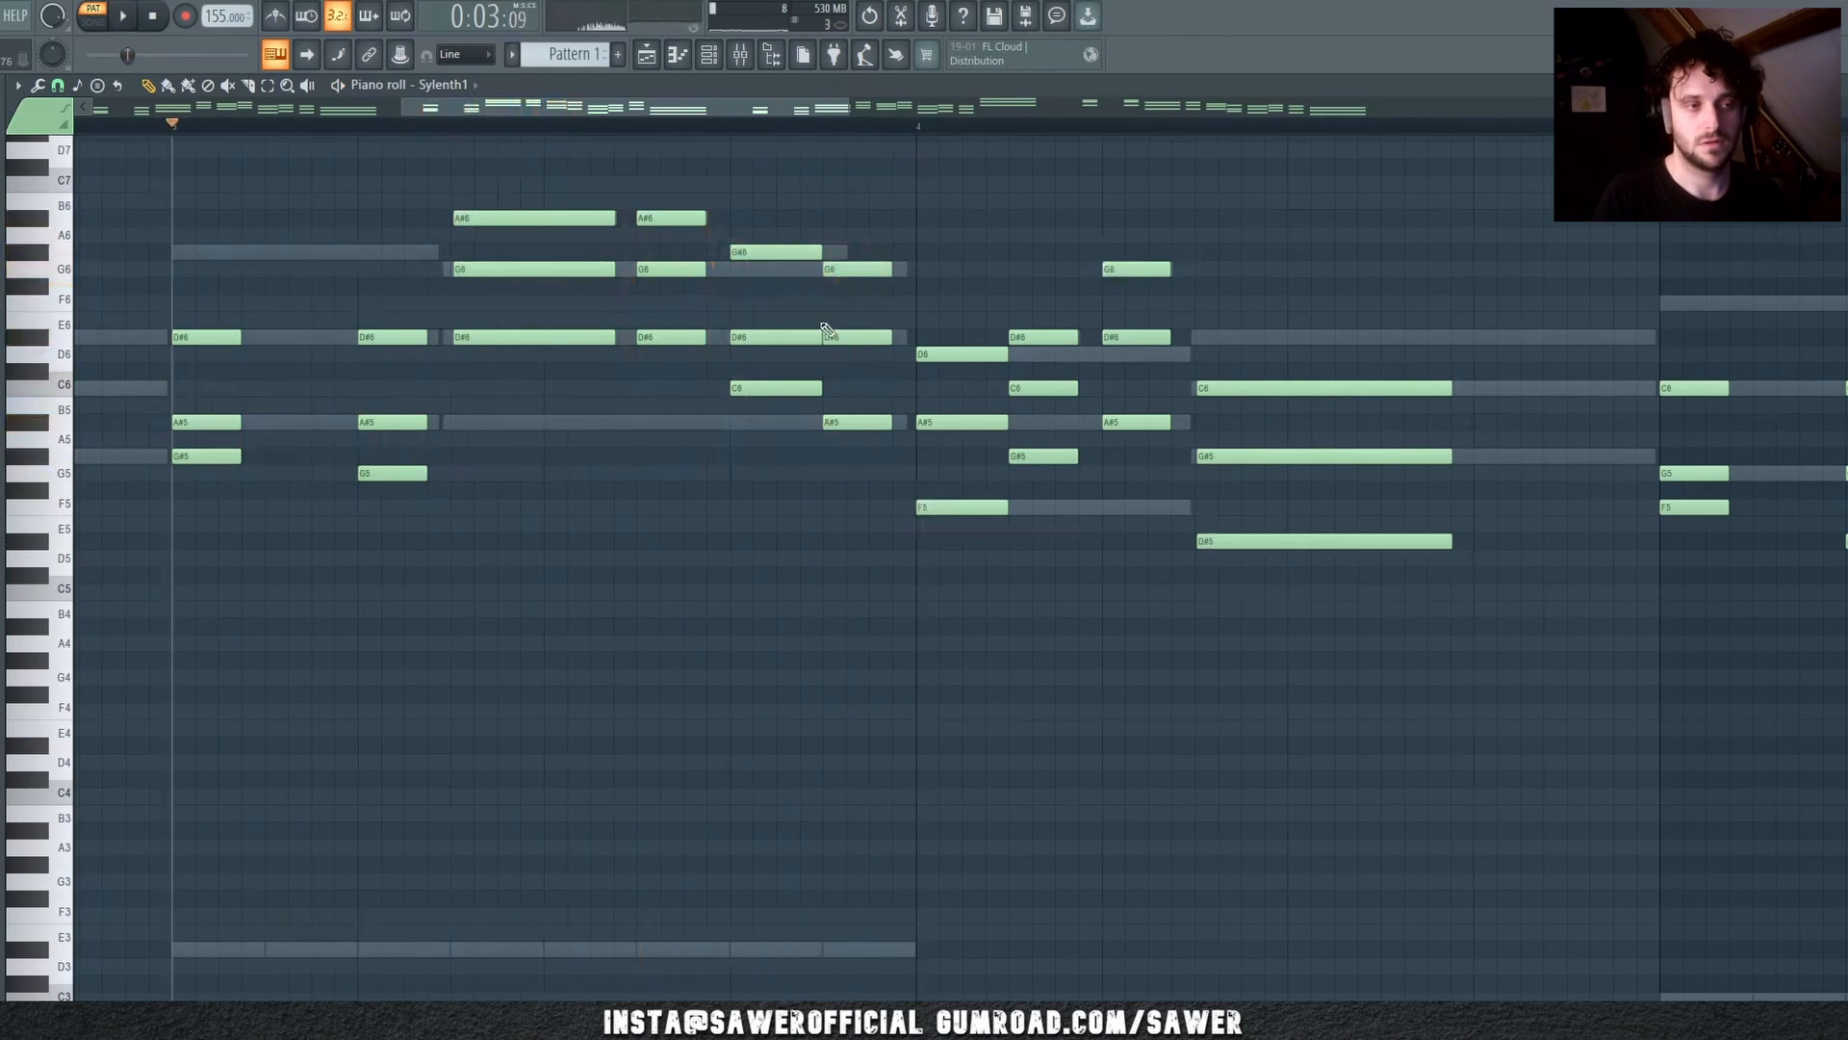
left_click(776, 256)
left_click_drag(789, 315, 862, 329)
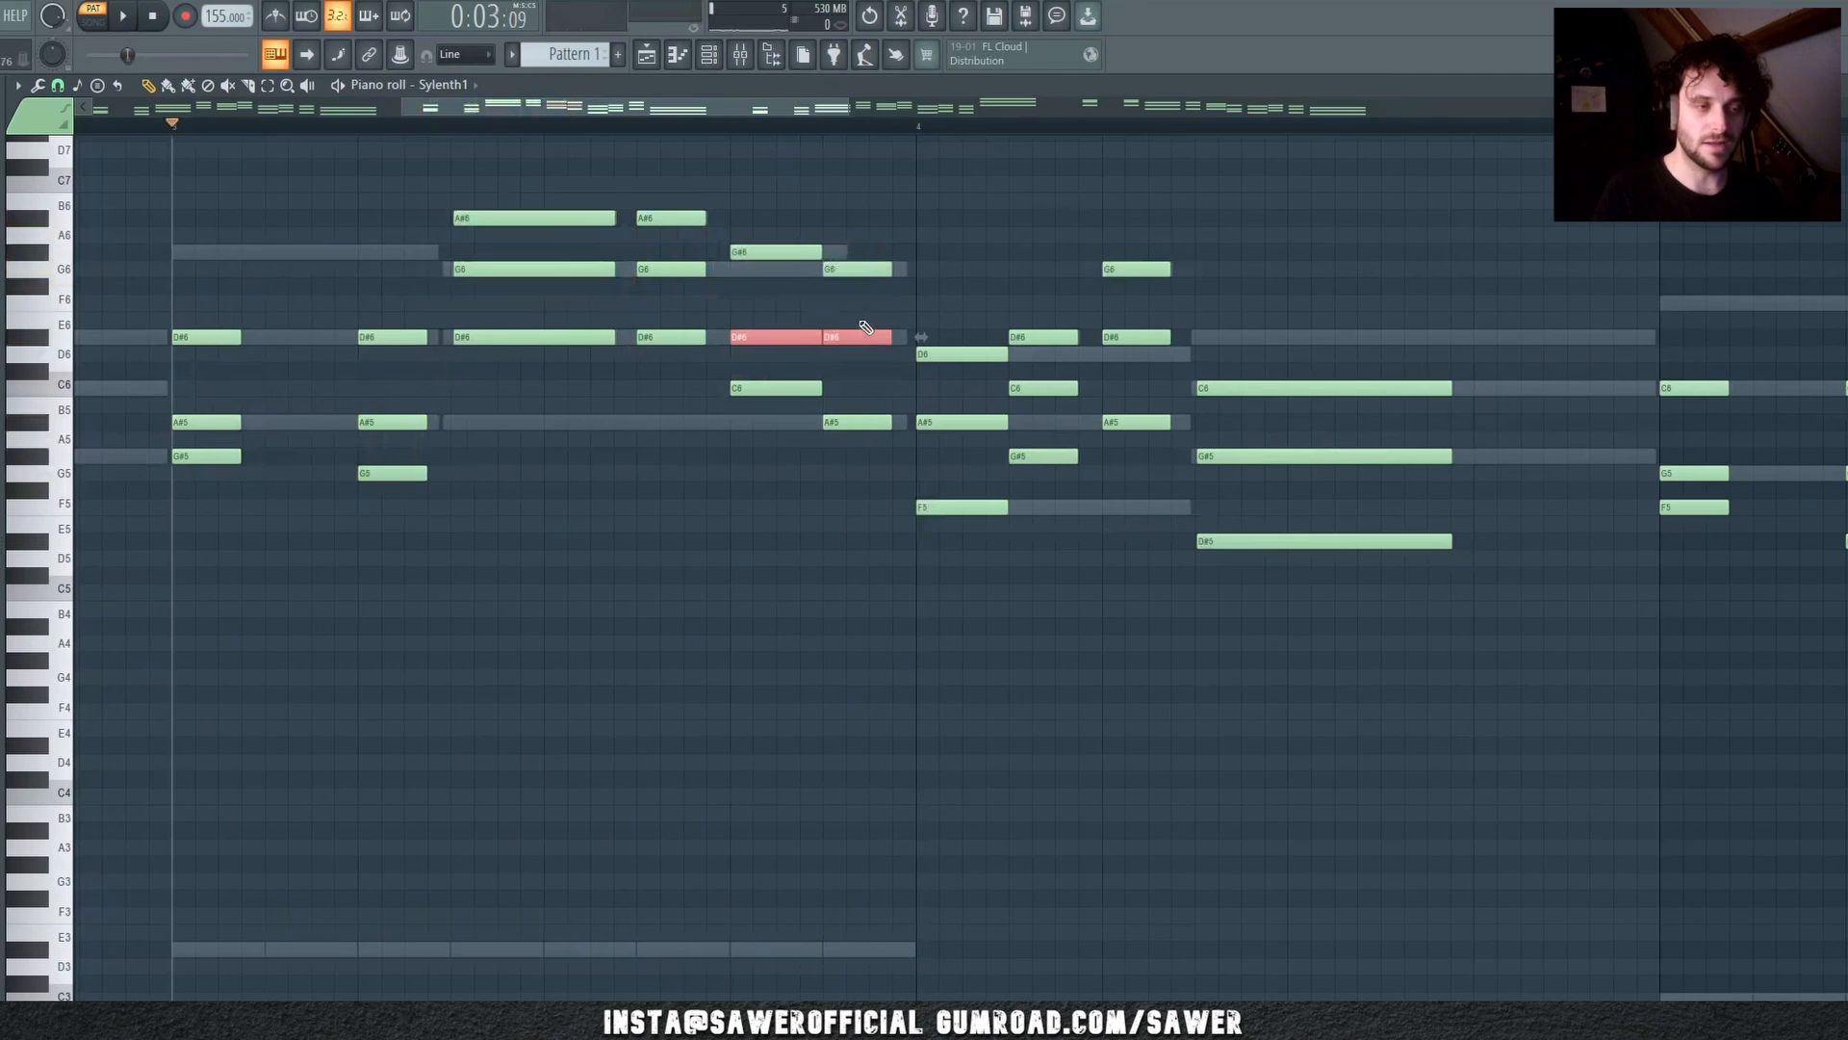
left_click(864, 327, "ctrl")
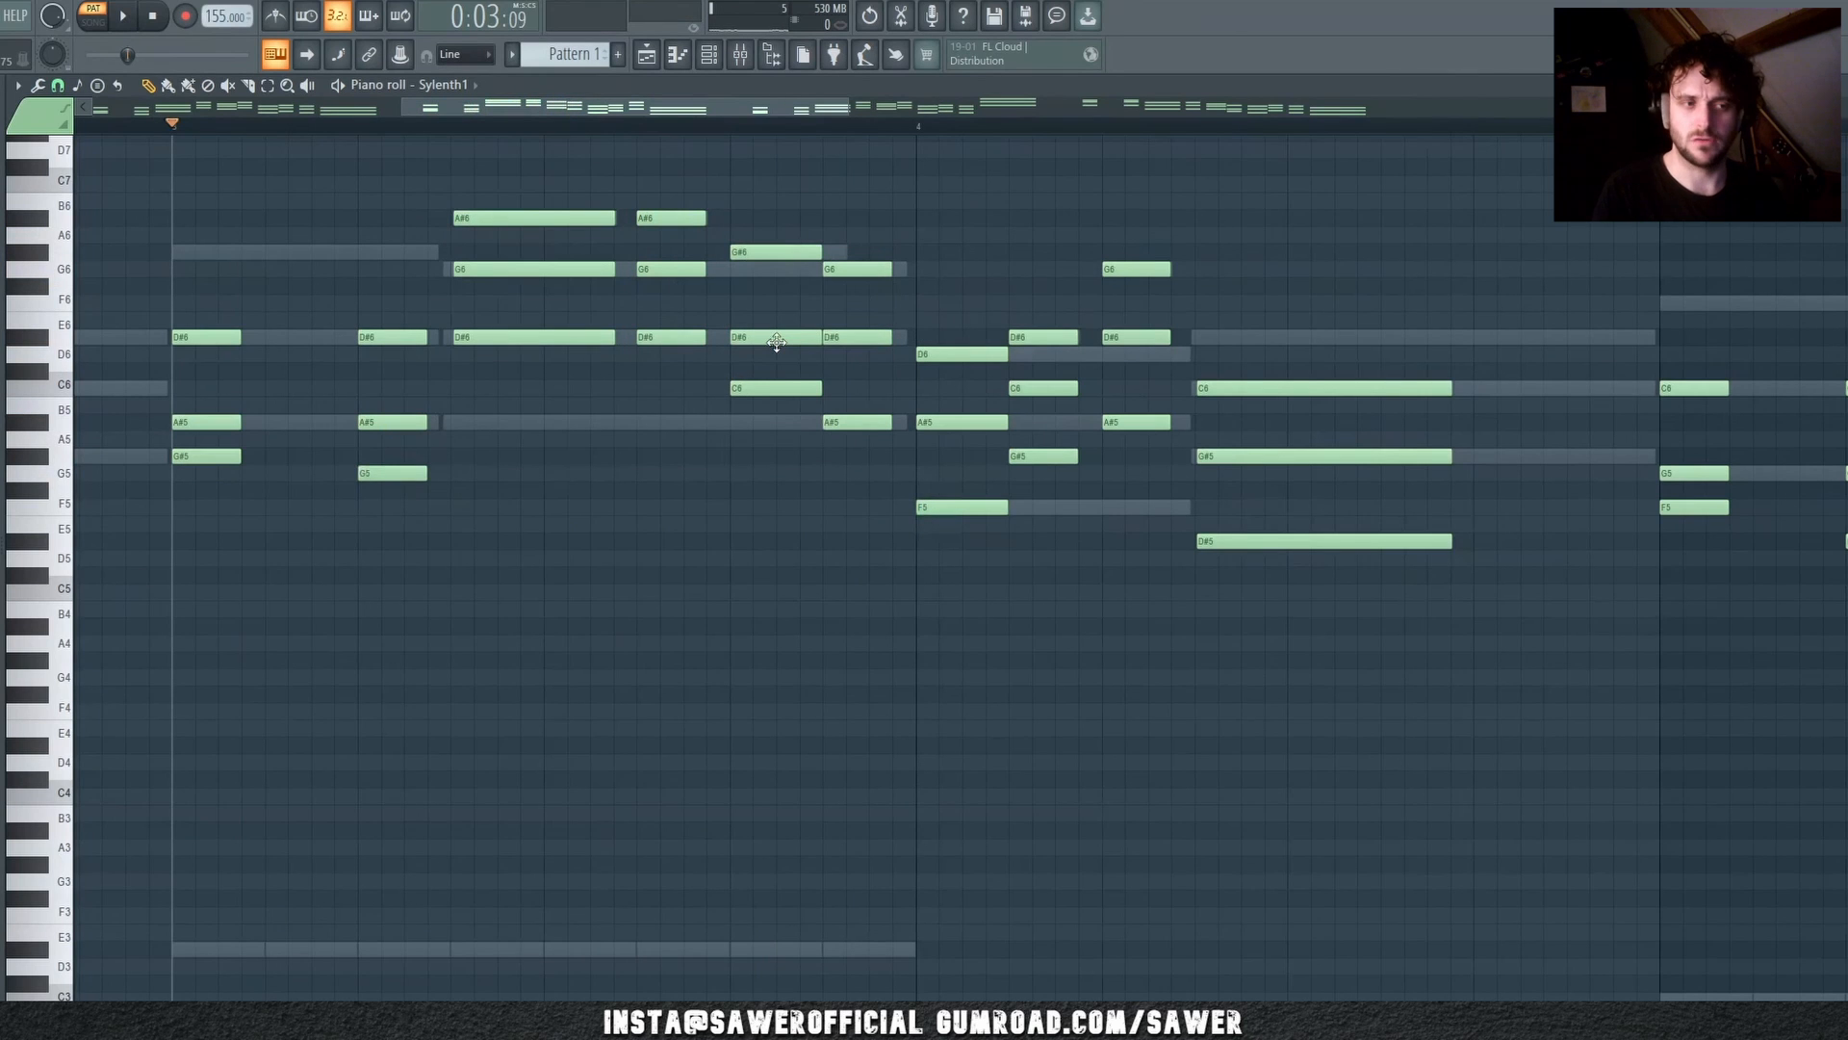
key("space")
left_click_drag(777, 323, 910, 339)
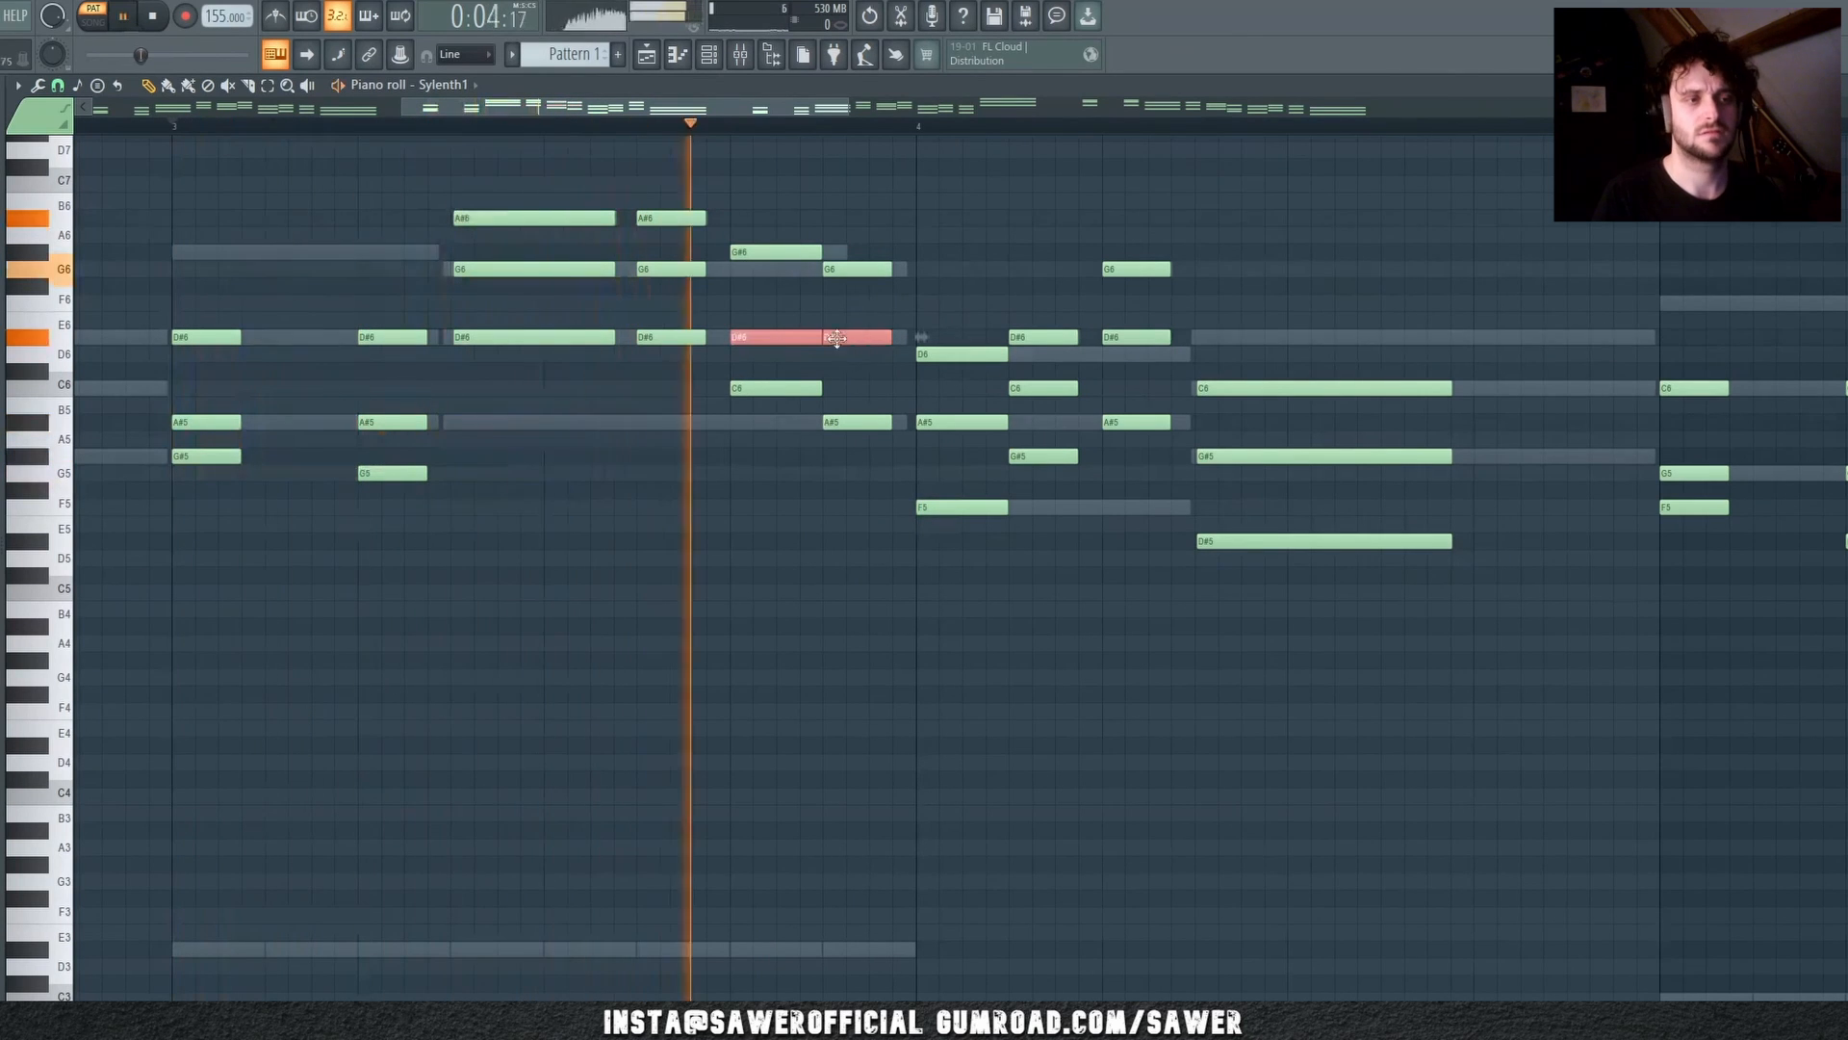
key("space")
Step: Raise the D#6 note of bar 3's second-to-last chord to F6
left_click(805, 330, "ctrl")
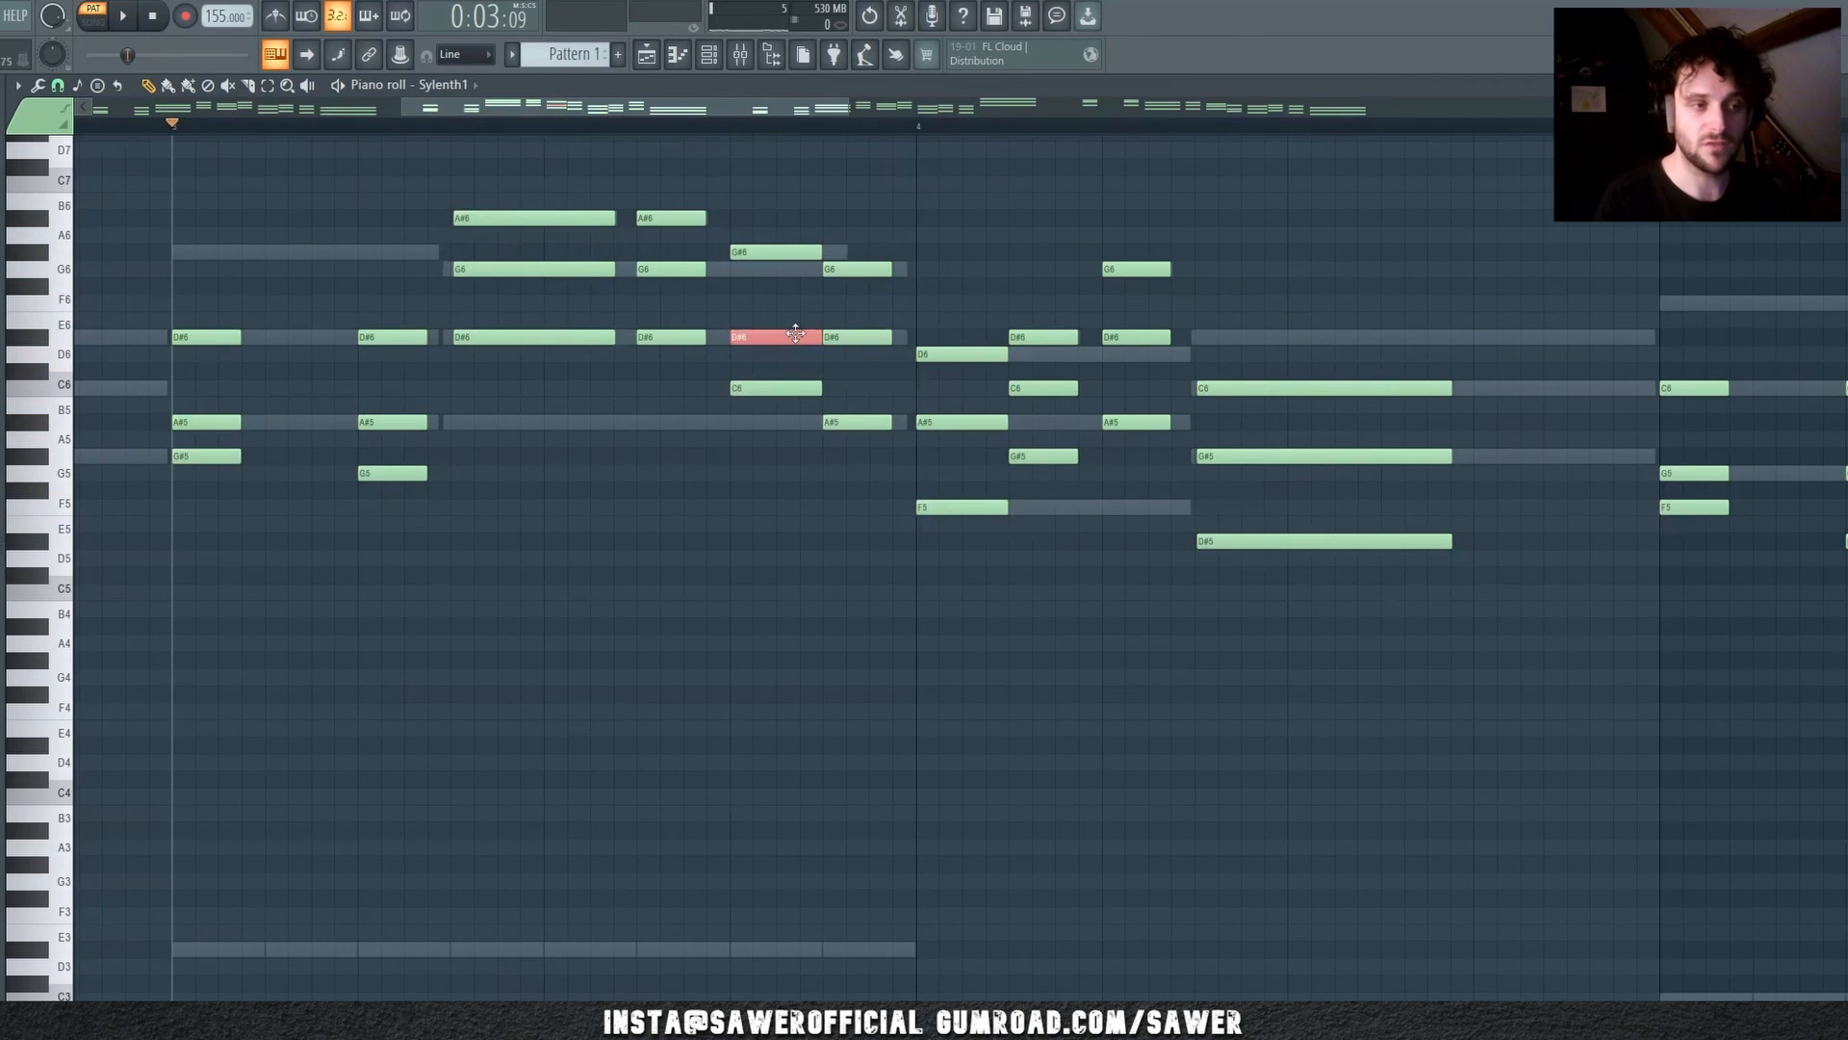
key("Up")
key("Up")
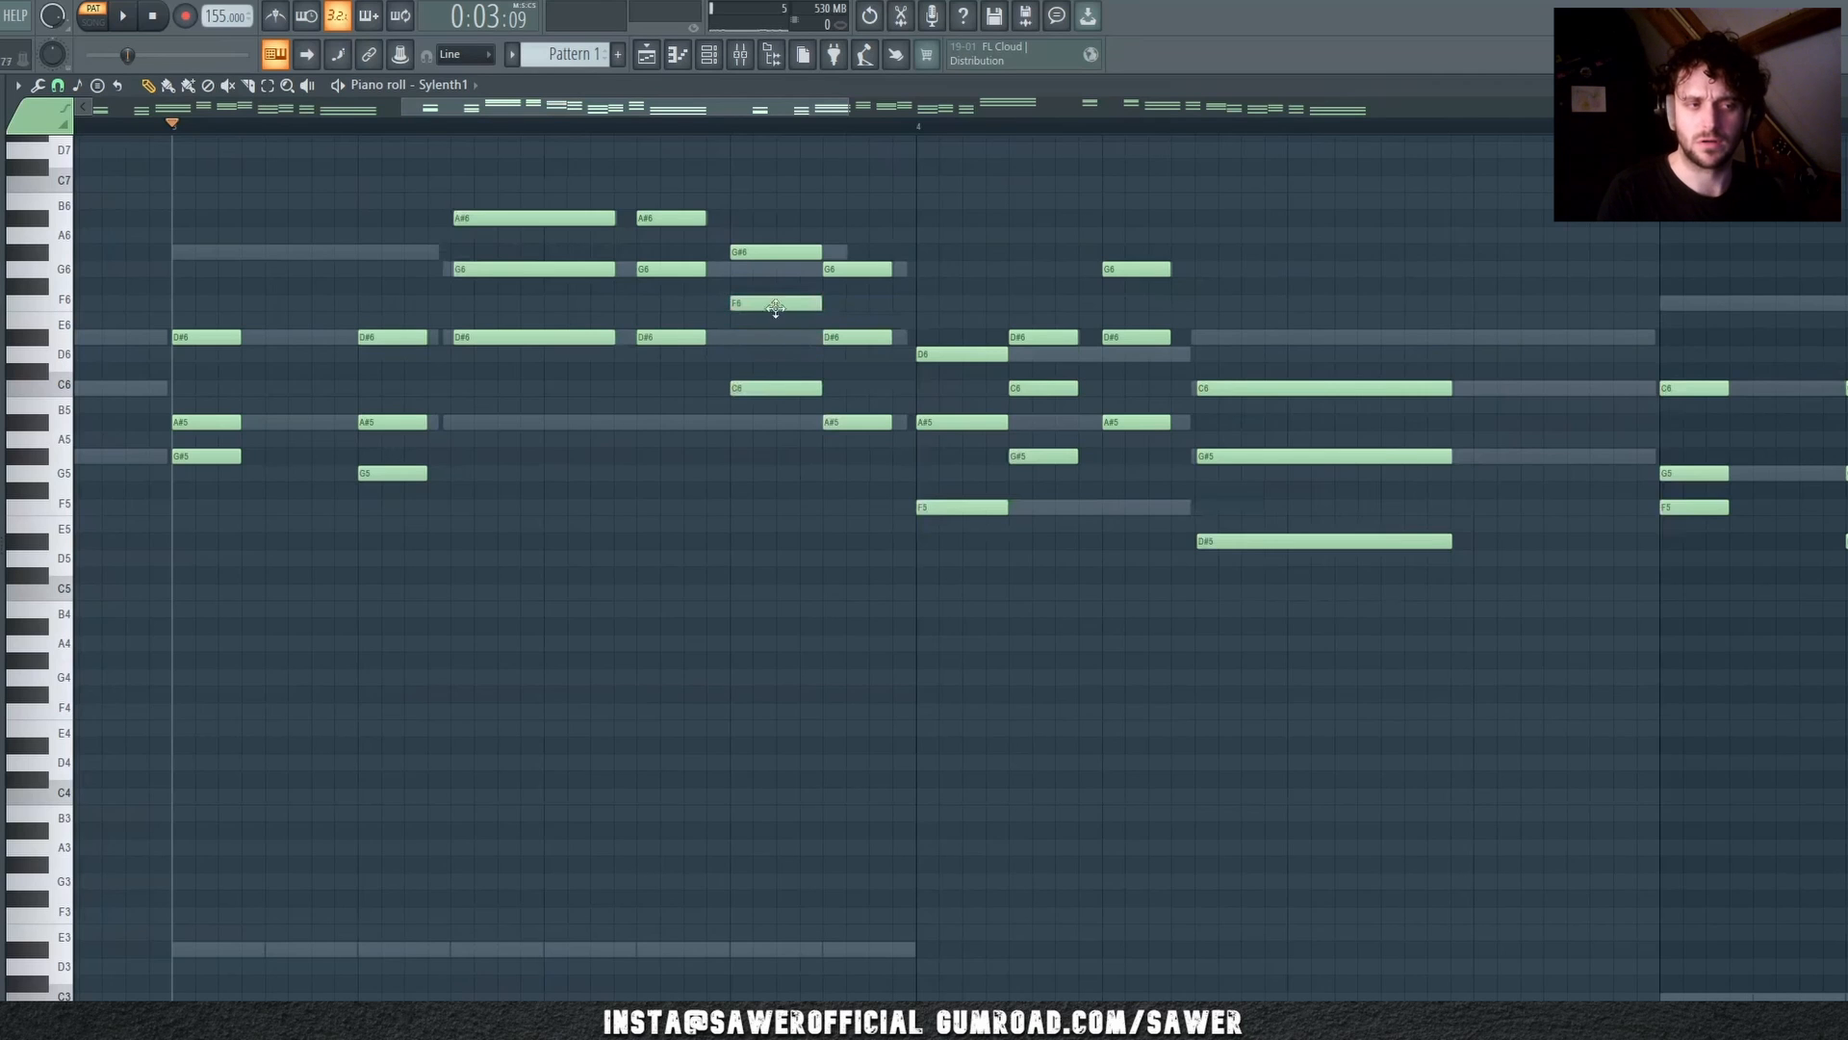
Step: Audition the middle note of bar 3's second-to-last chord at E6, return it to F6 and replay bar 3
left_click_drag(776, 307, 783, 321)
key("space")
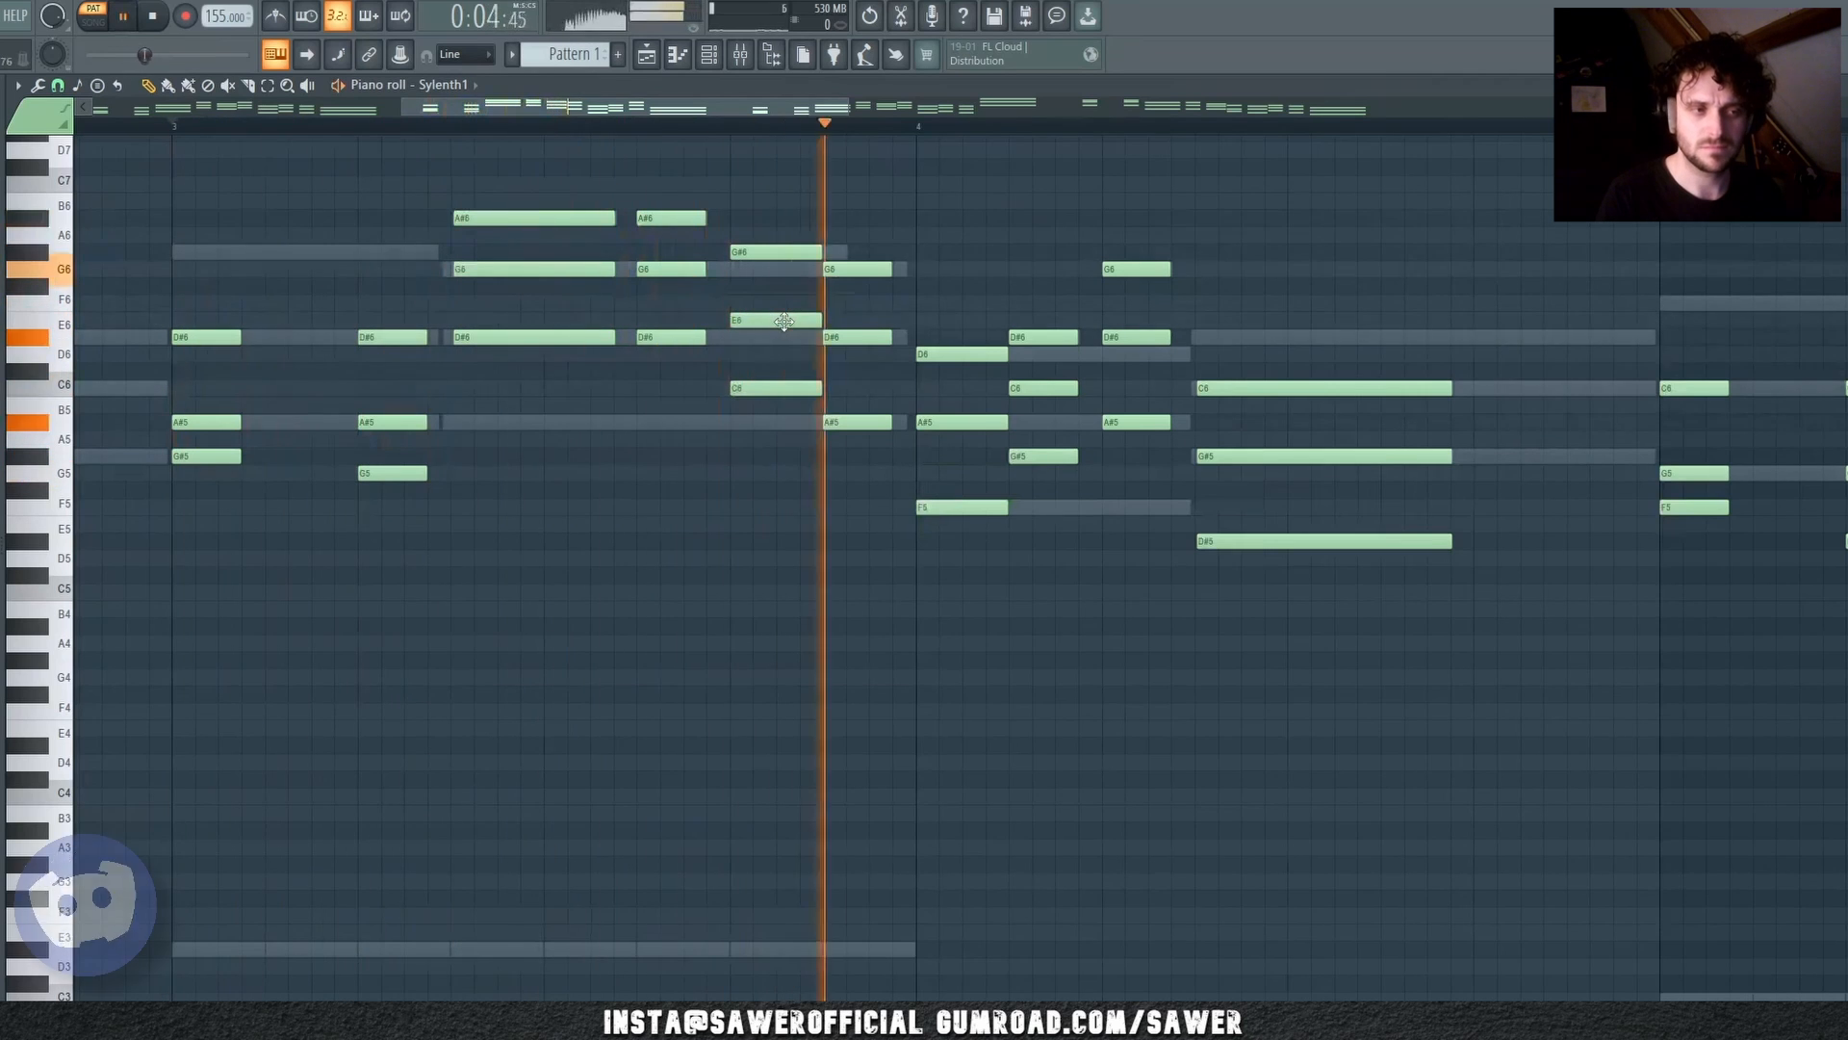
key("space")
left_click(784, 321)
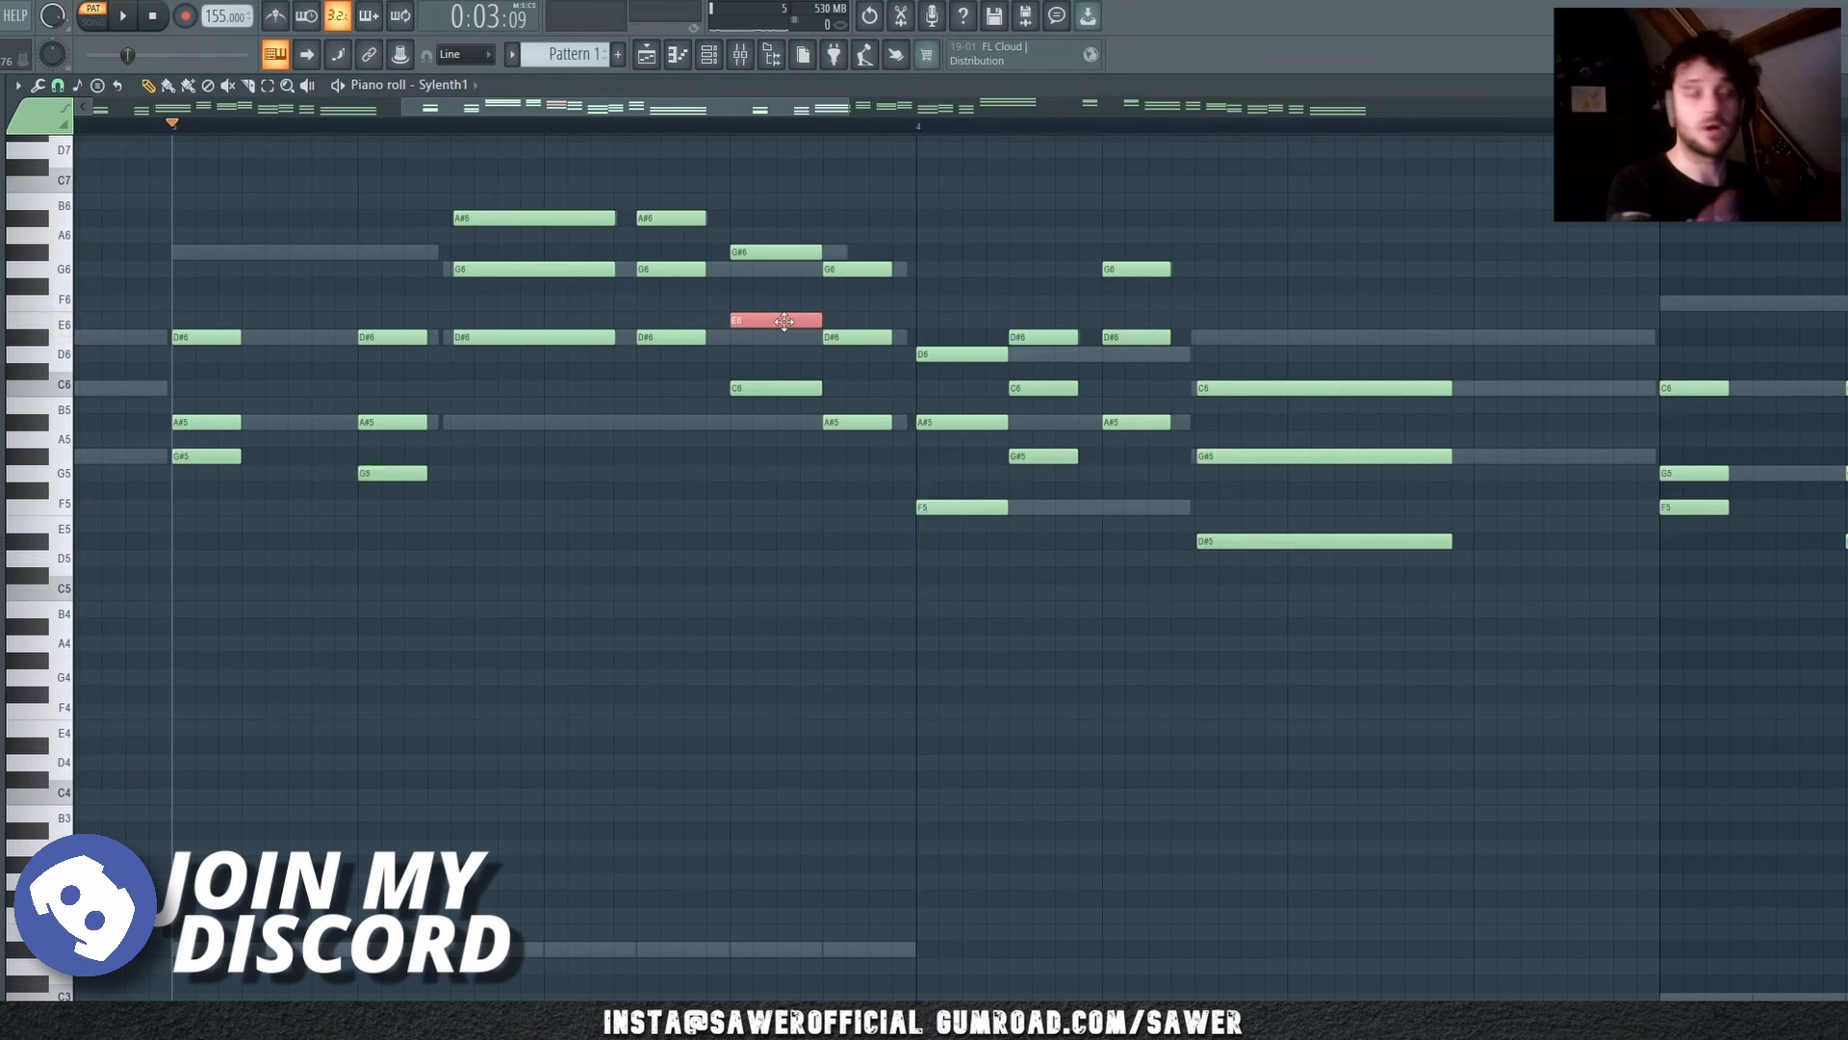
key("shift+Up")
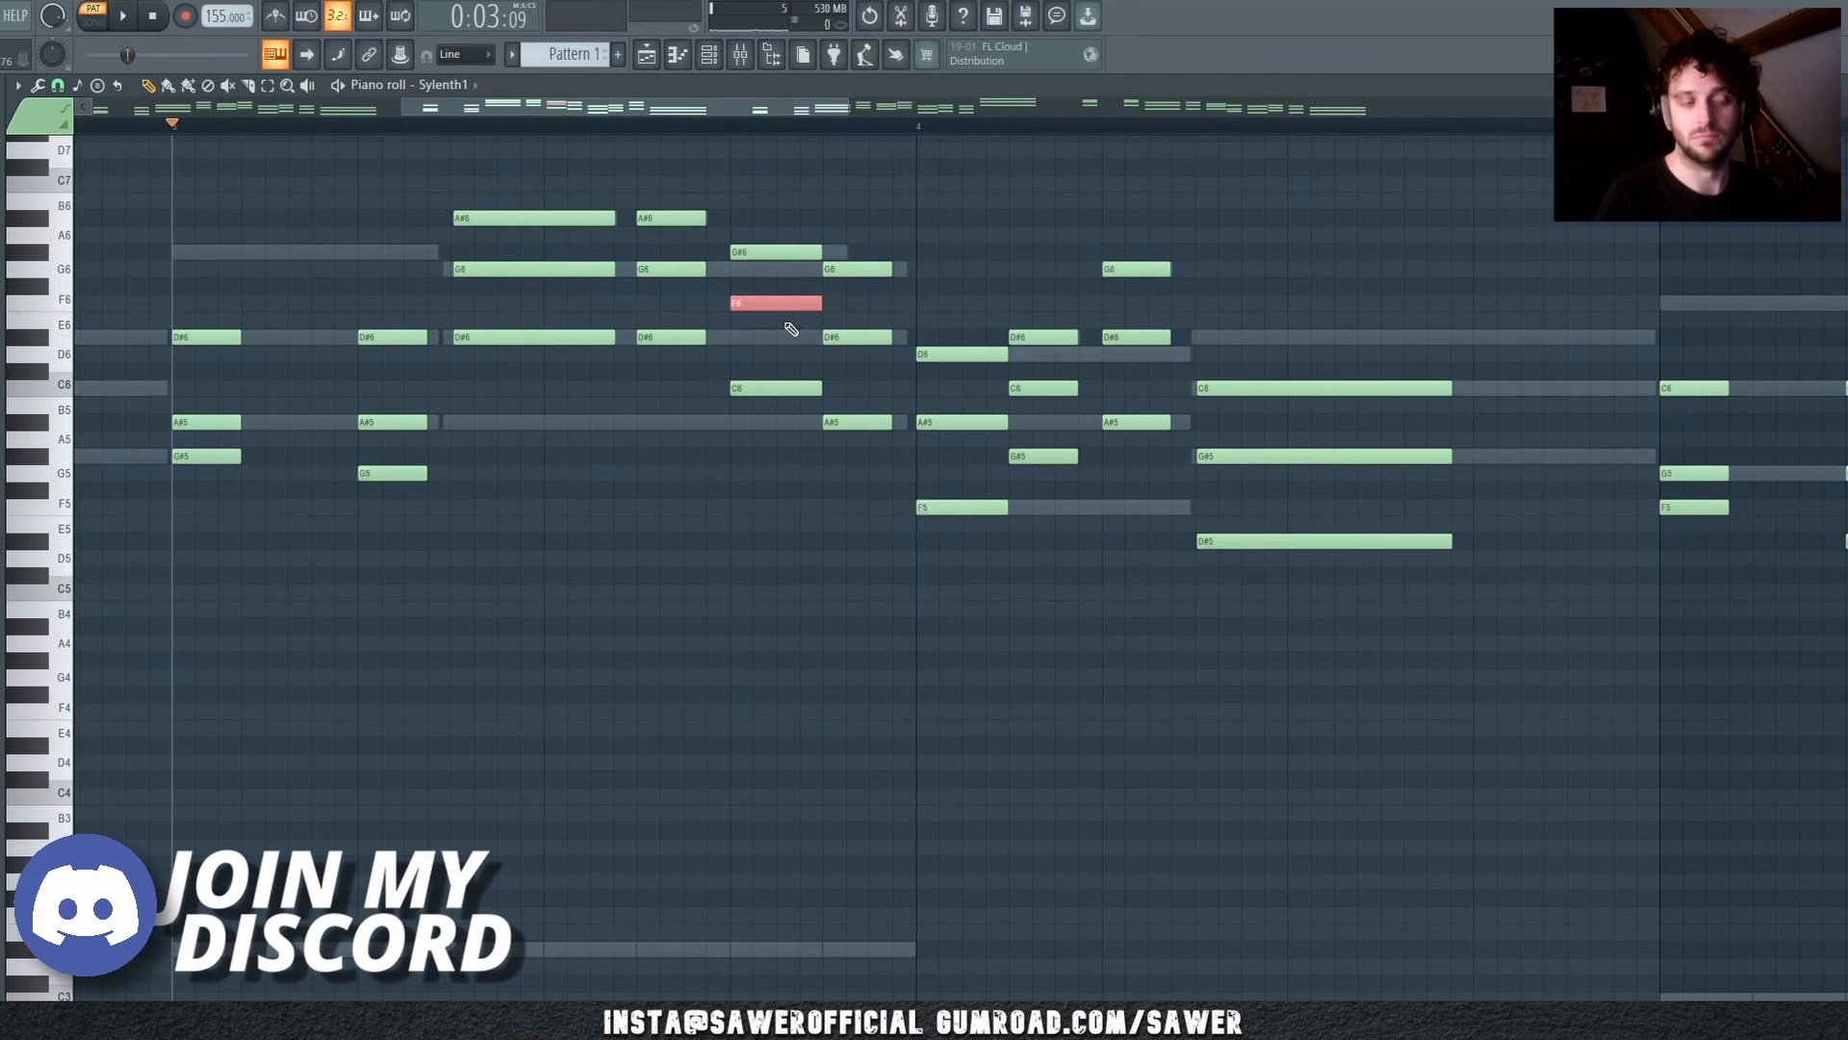
key("space")
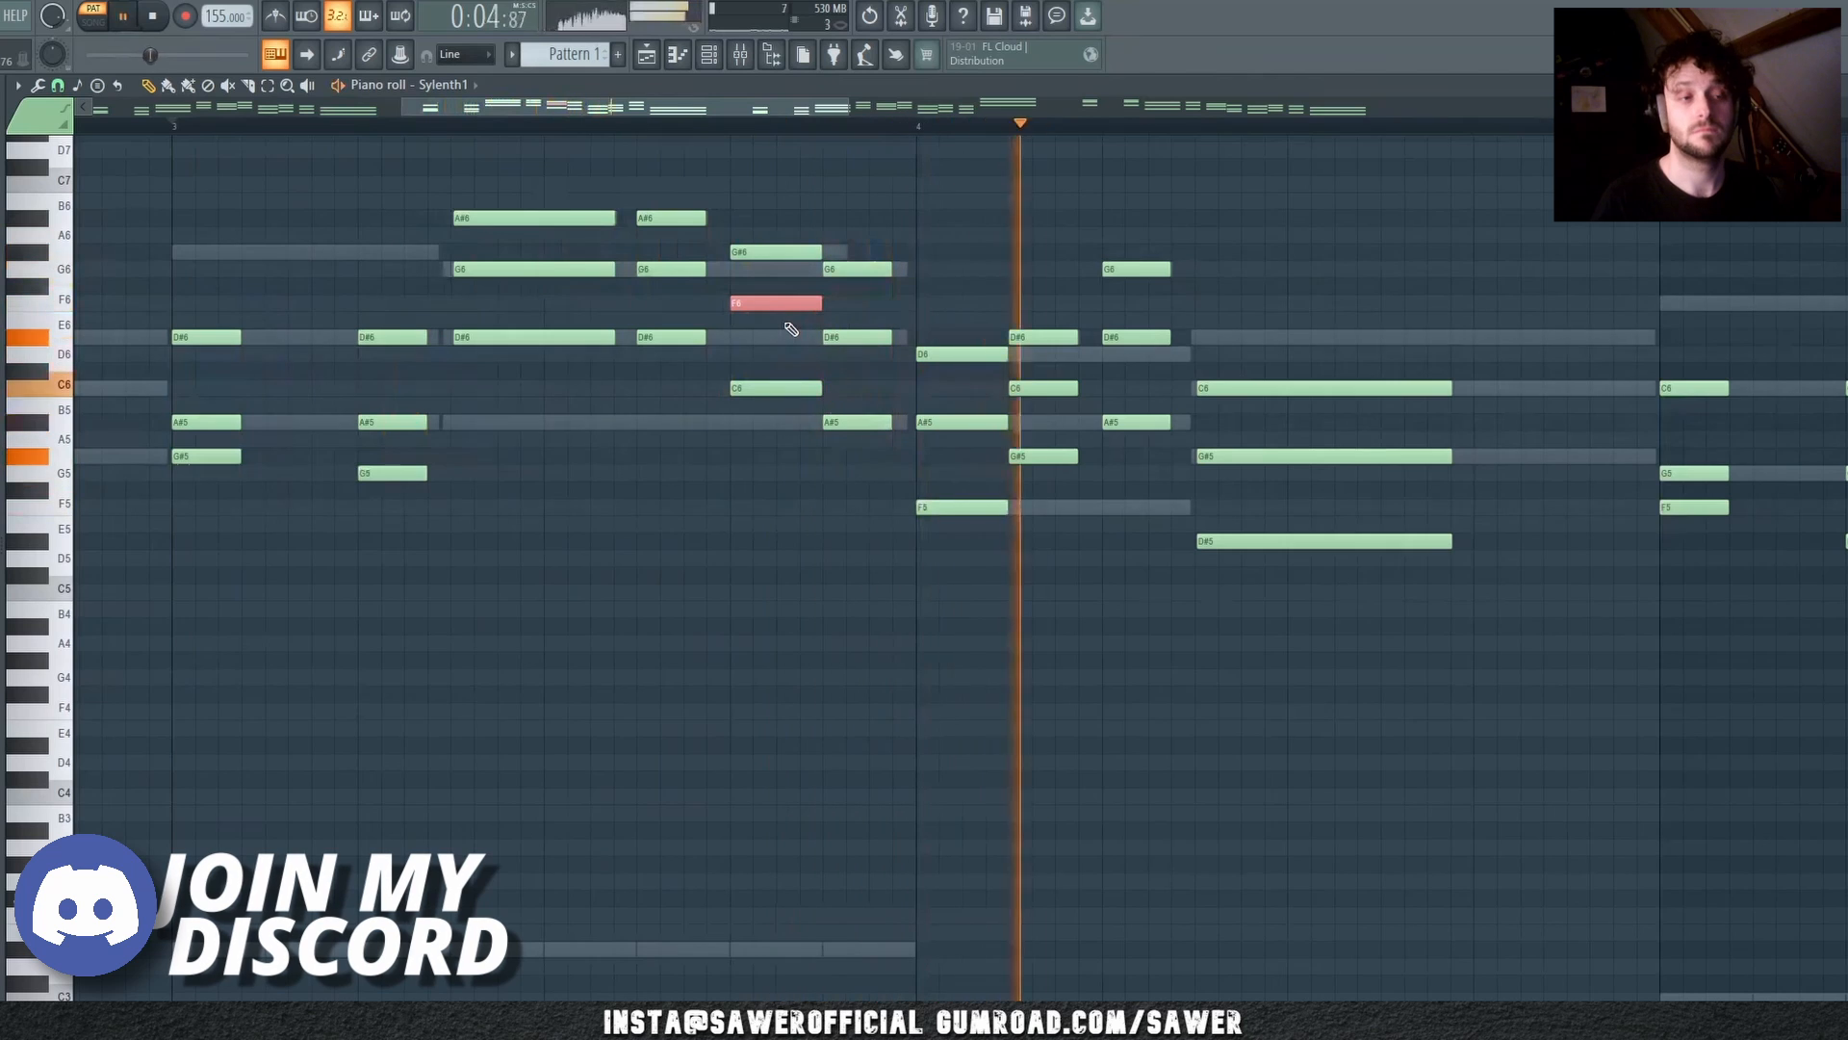
key("space")
left_click_drag(763, 293, 867, 346)
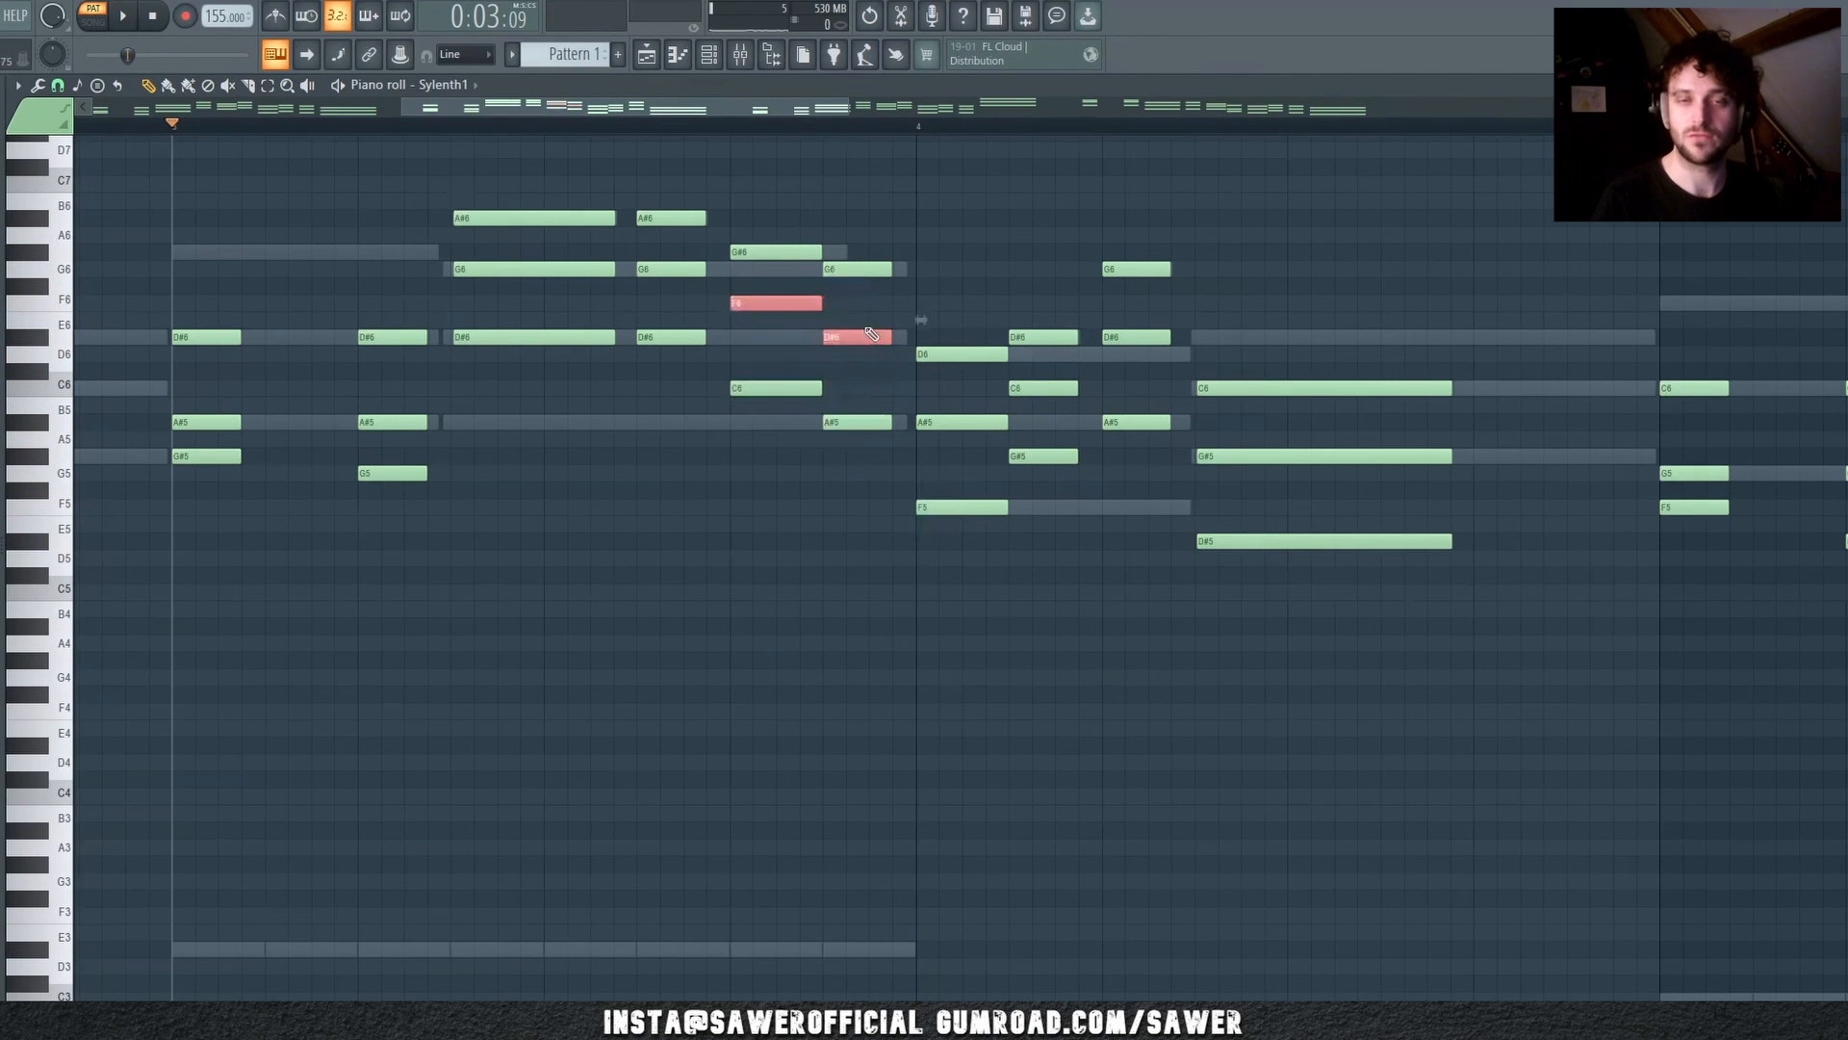
left_click(868, 320)
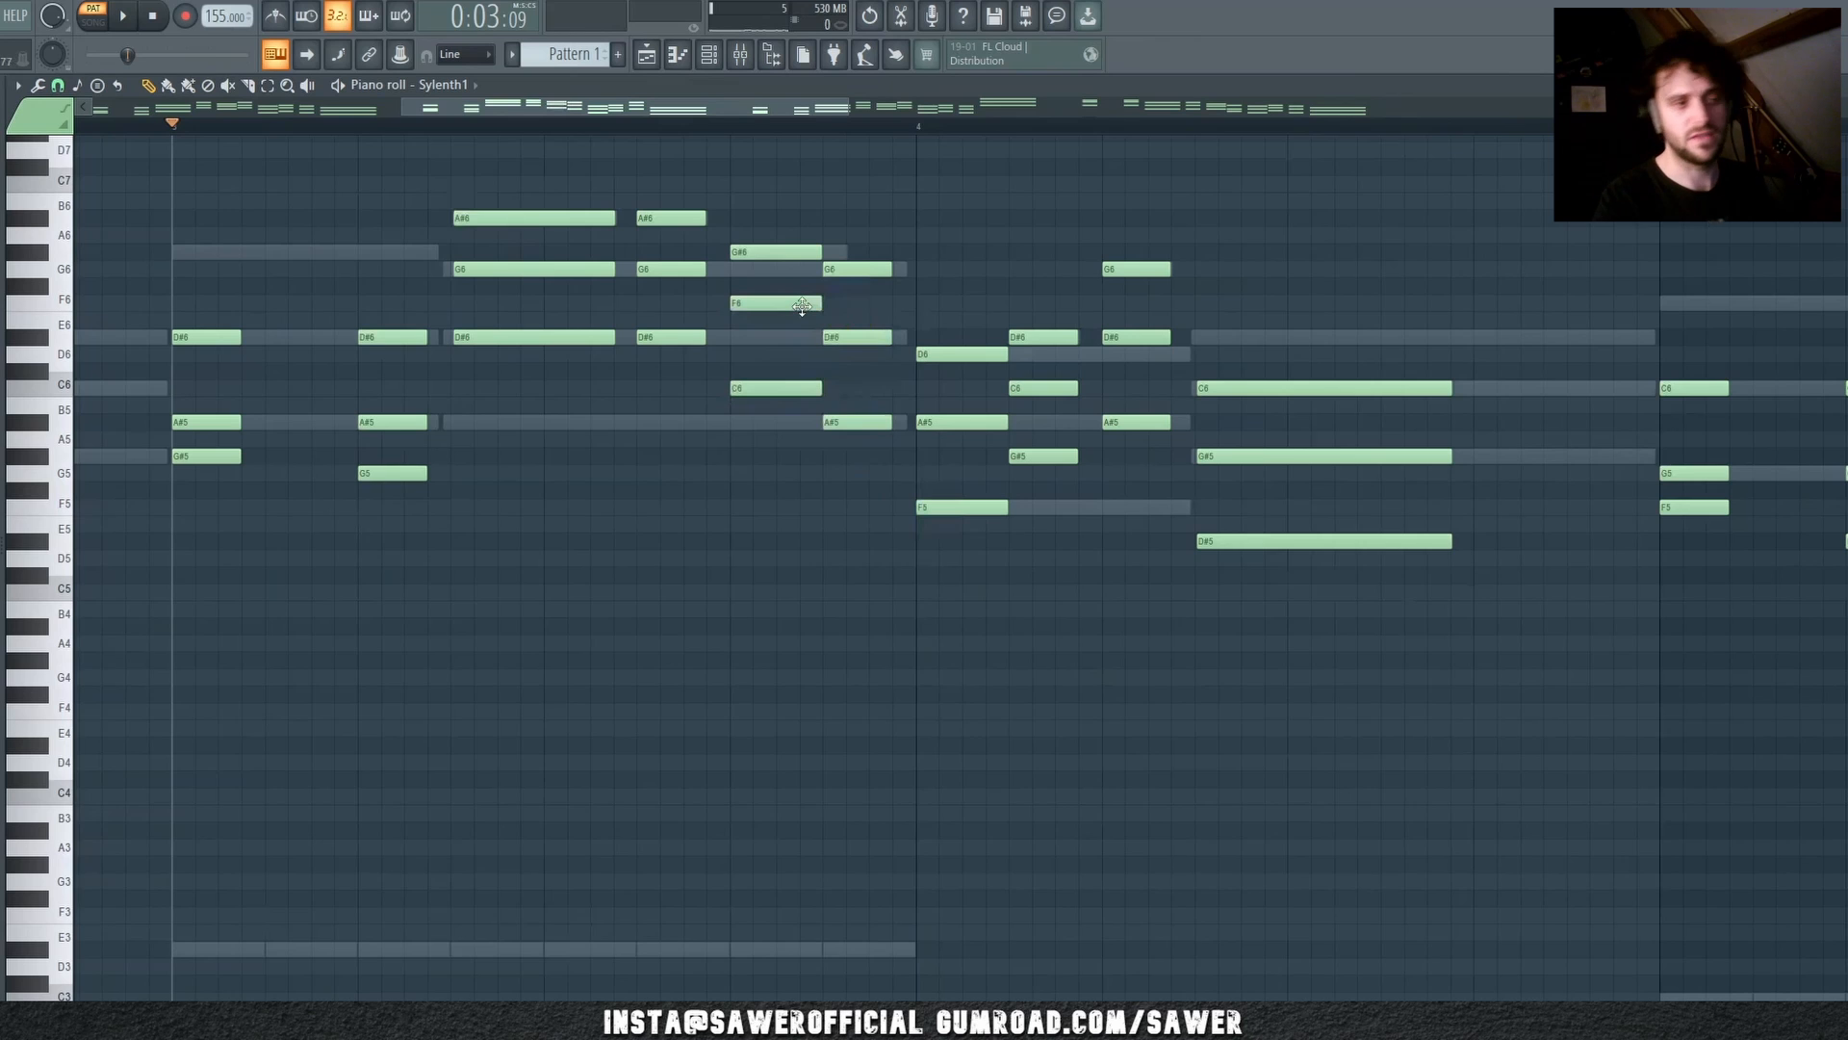
Step: Try a slightly higher pitch for the G5 note of bar 2's second chord while playing back from bar 2
key("space")
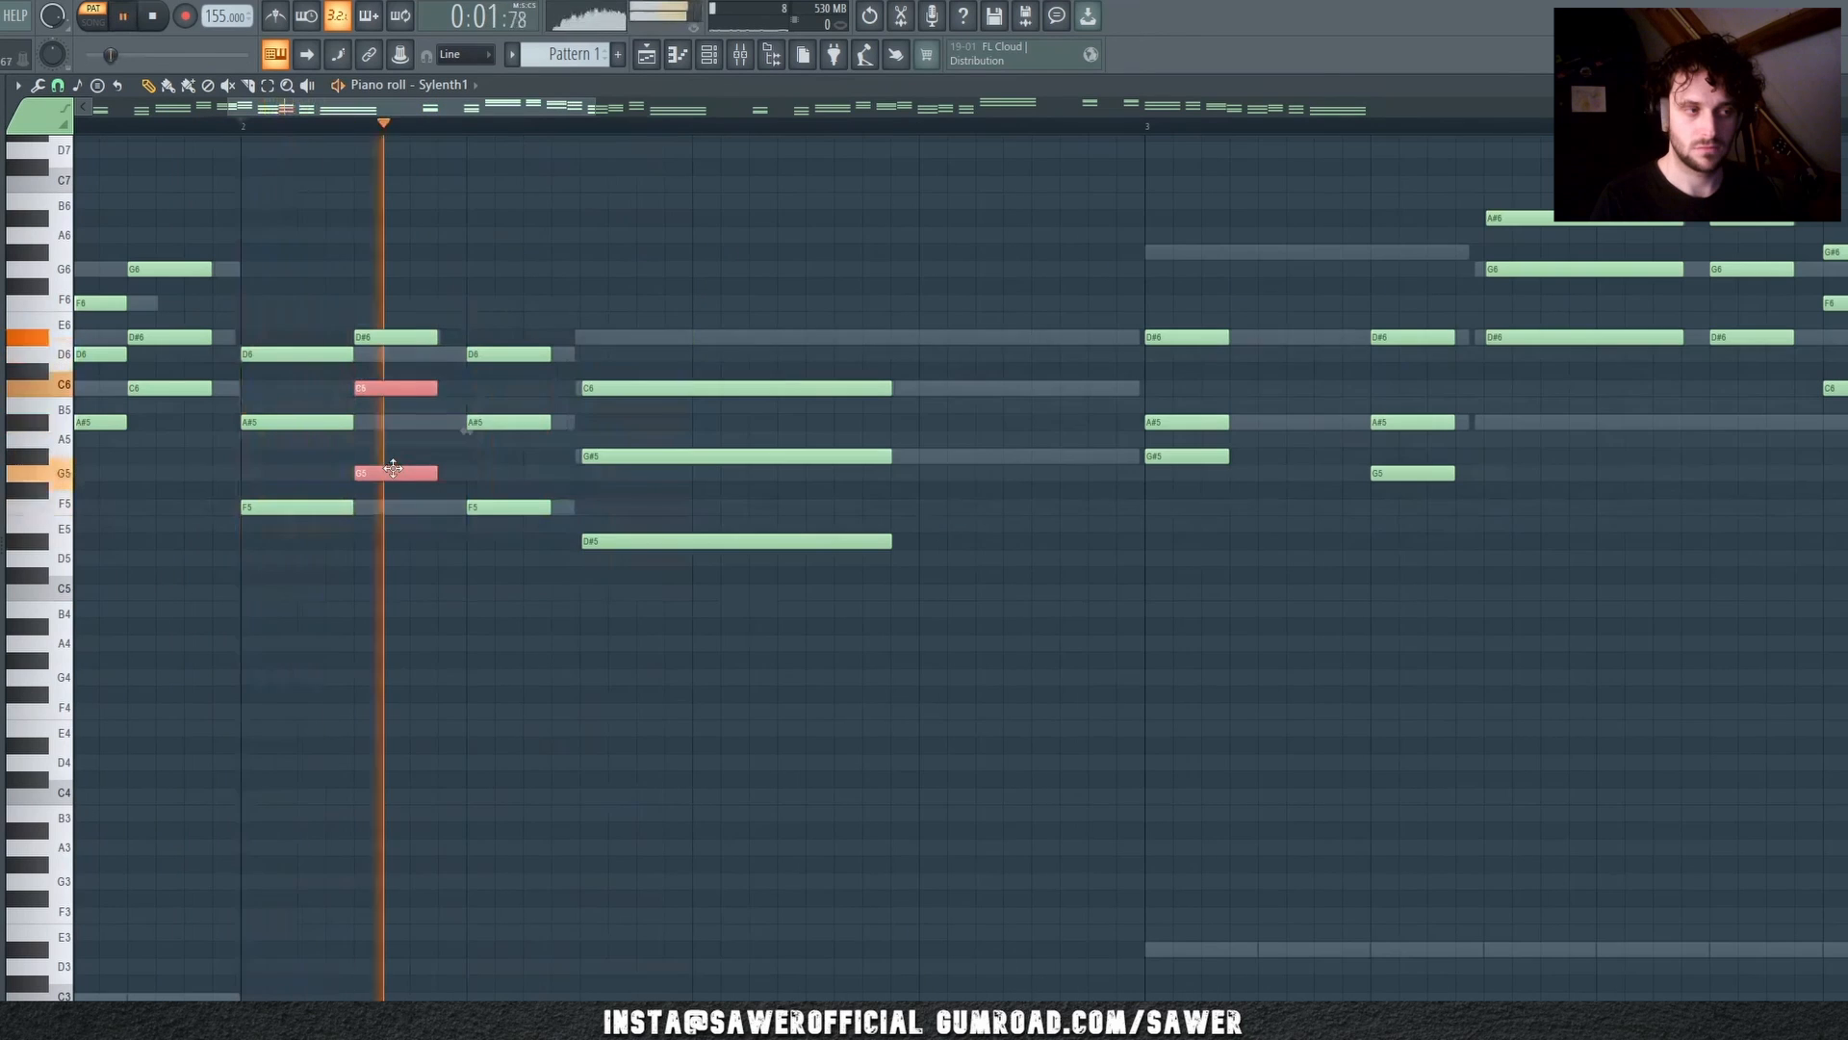
left_click(413, 570)
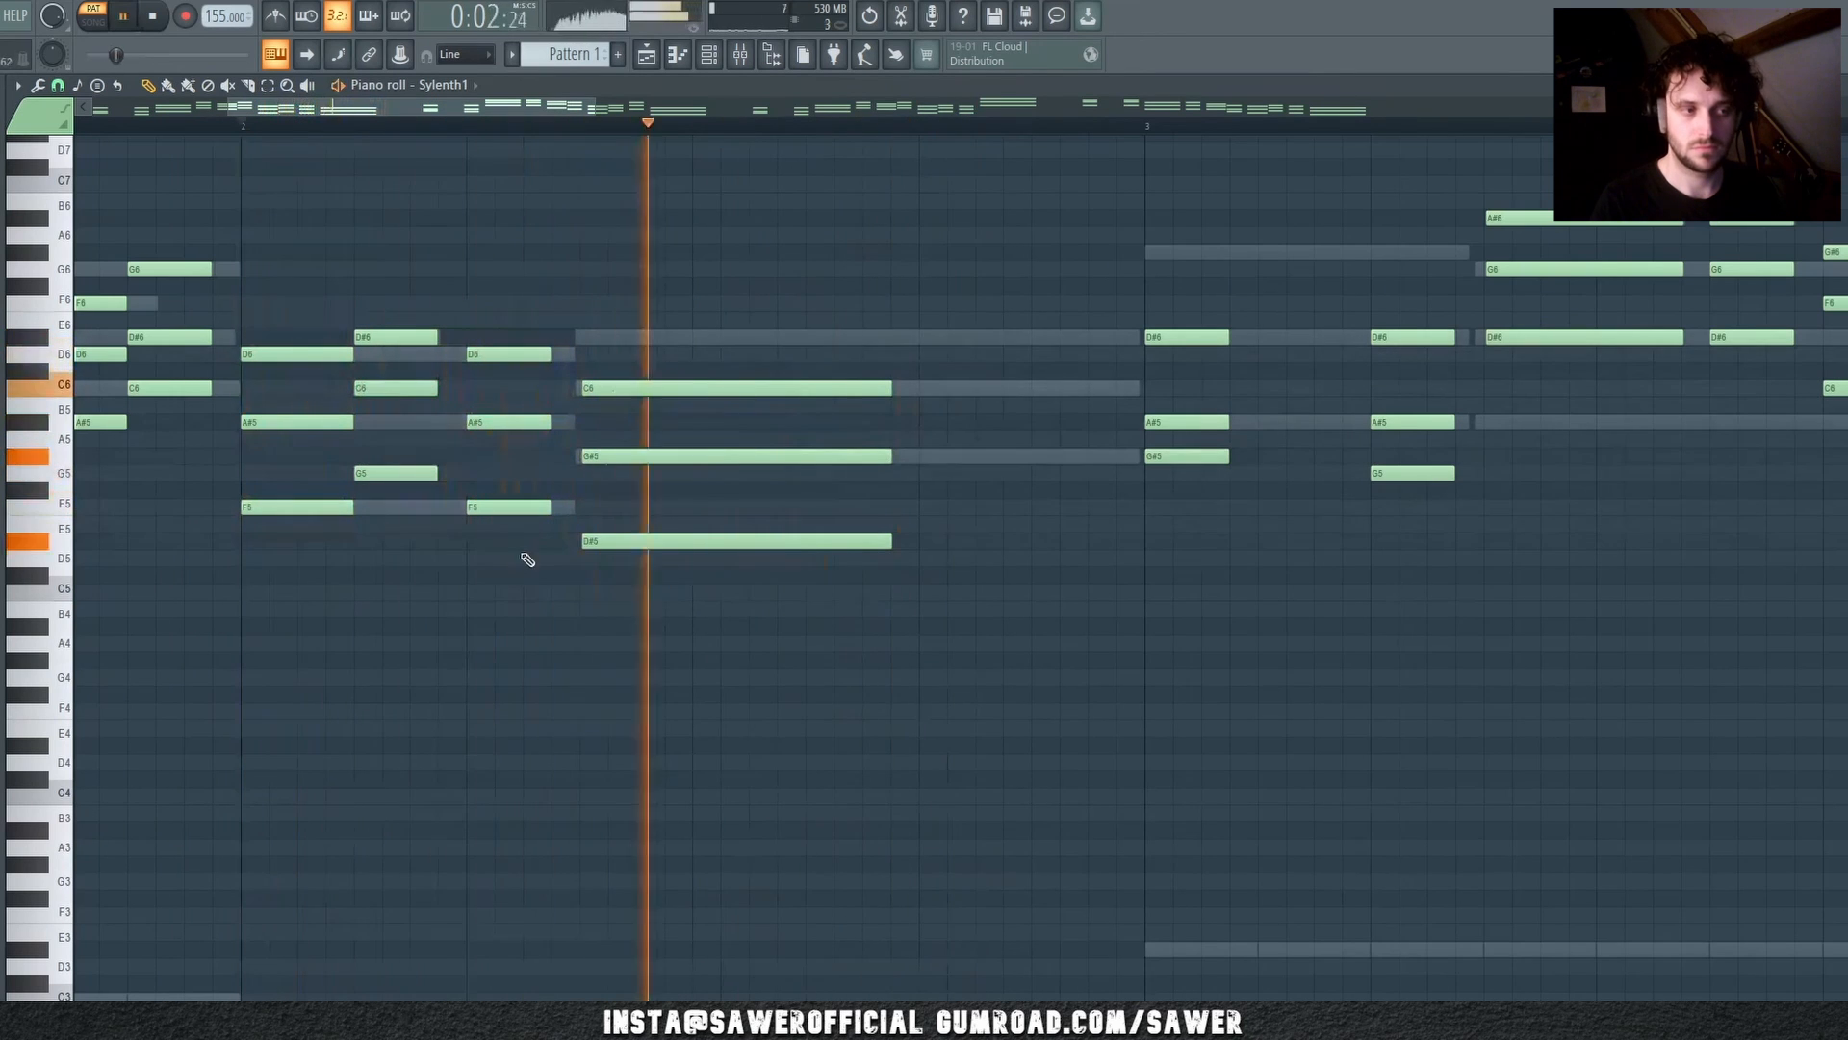
key("space")
mouse_move(401, 470)
left_mouse_down()
mouse_move(401, 442)
mouse_move(404, 459)
left_mouse_up()
key("space")
key("space")
scroll(598, 132, "down", 6)
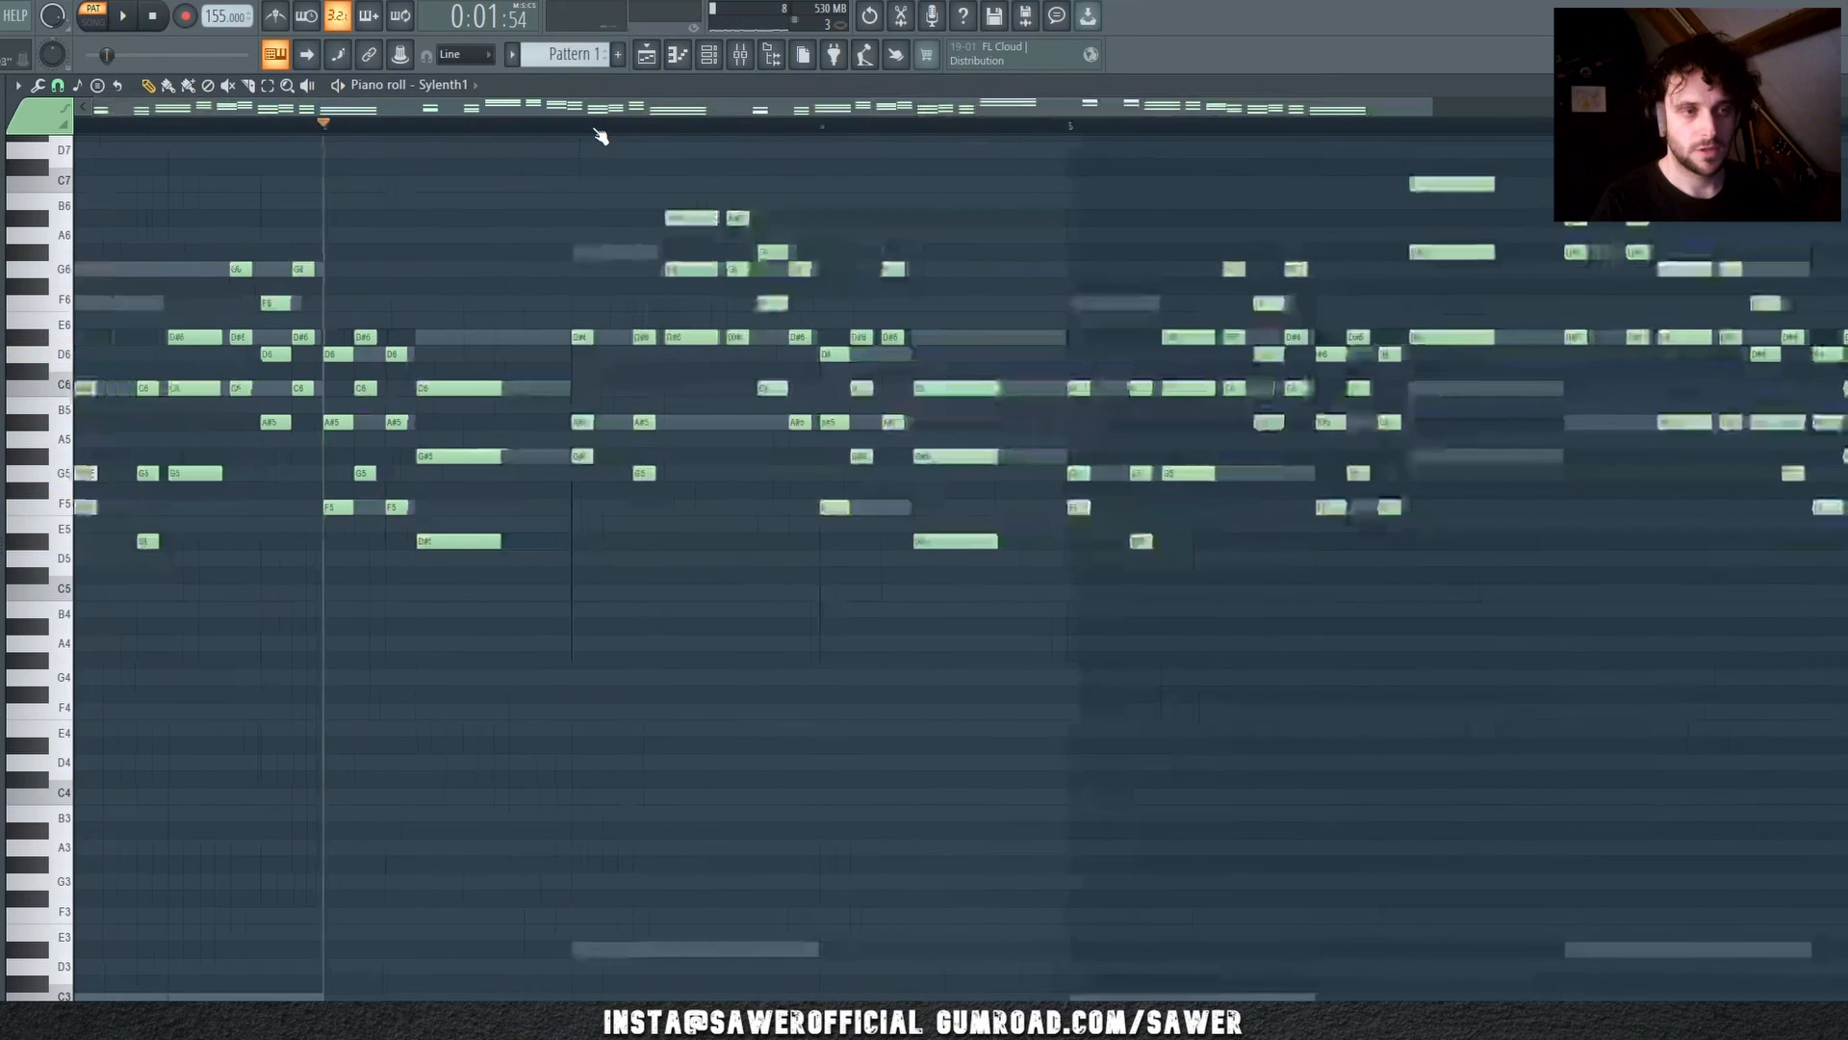
mouse_move(268, 474)
left_mouse_down()
mouse_move(272, 457)
mouse_move(267, 473)
left_mouse_up()
Step: Play back the chord melody from bar 2 through bar 7 to judge the whole progression
key("space")
key("space")
key("space")
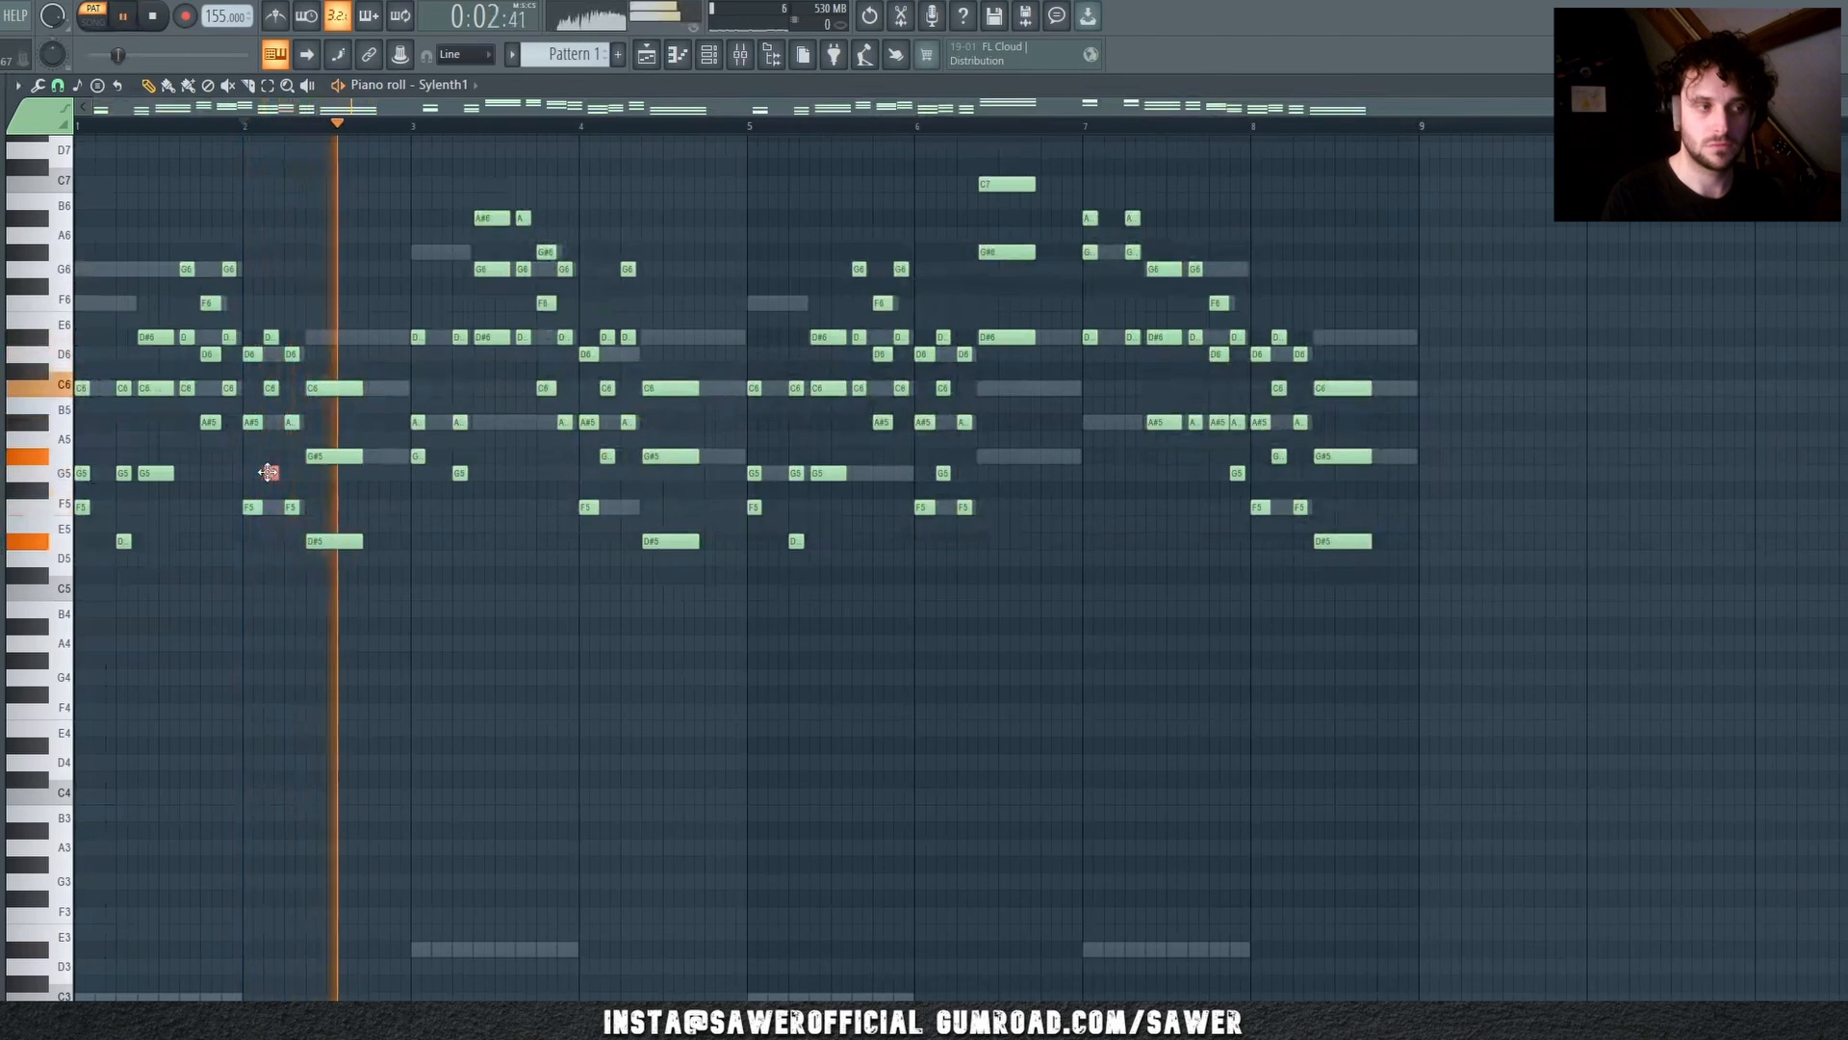
key("space")
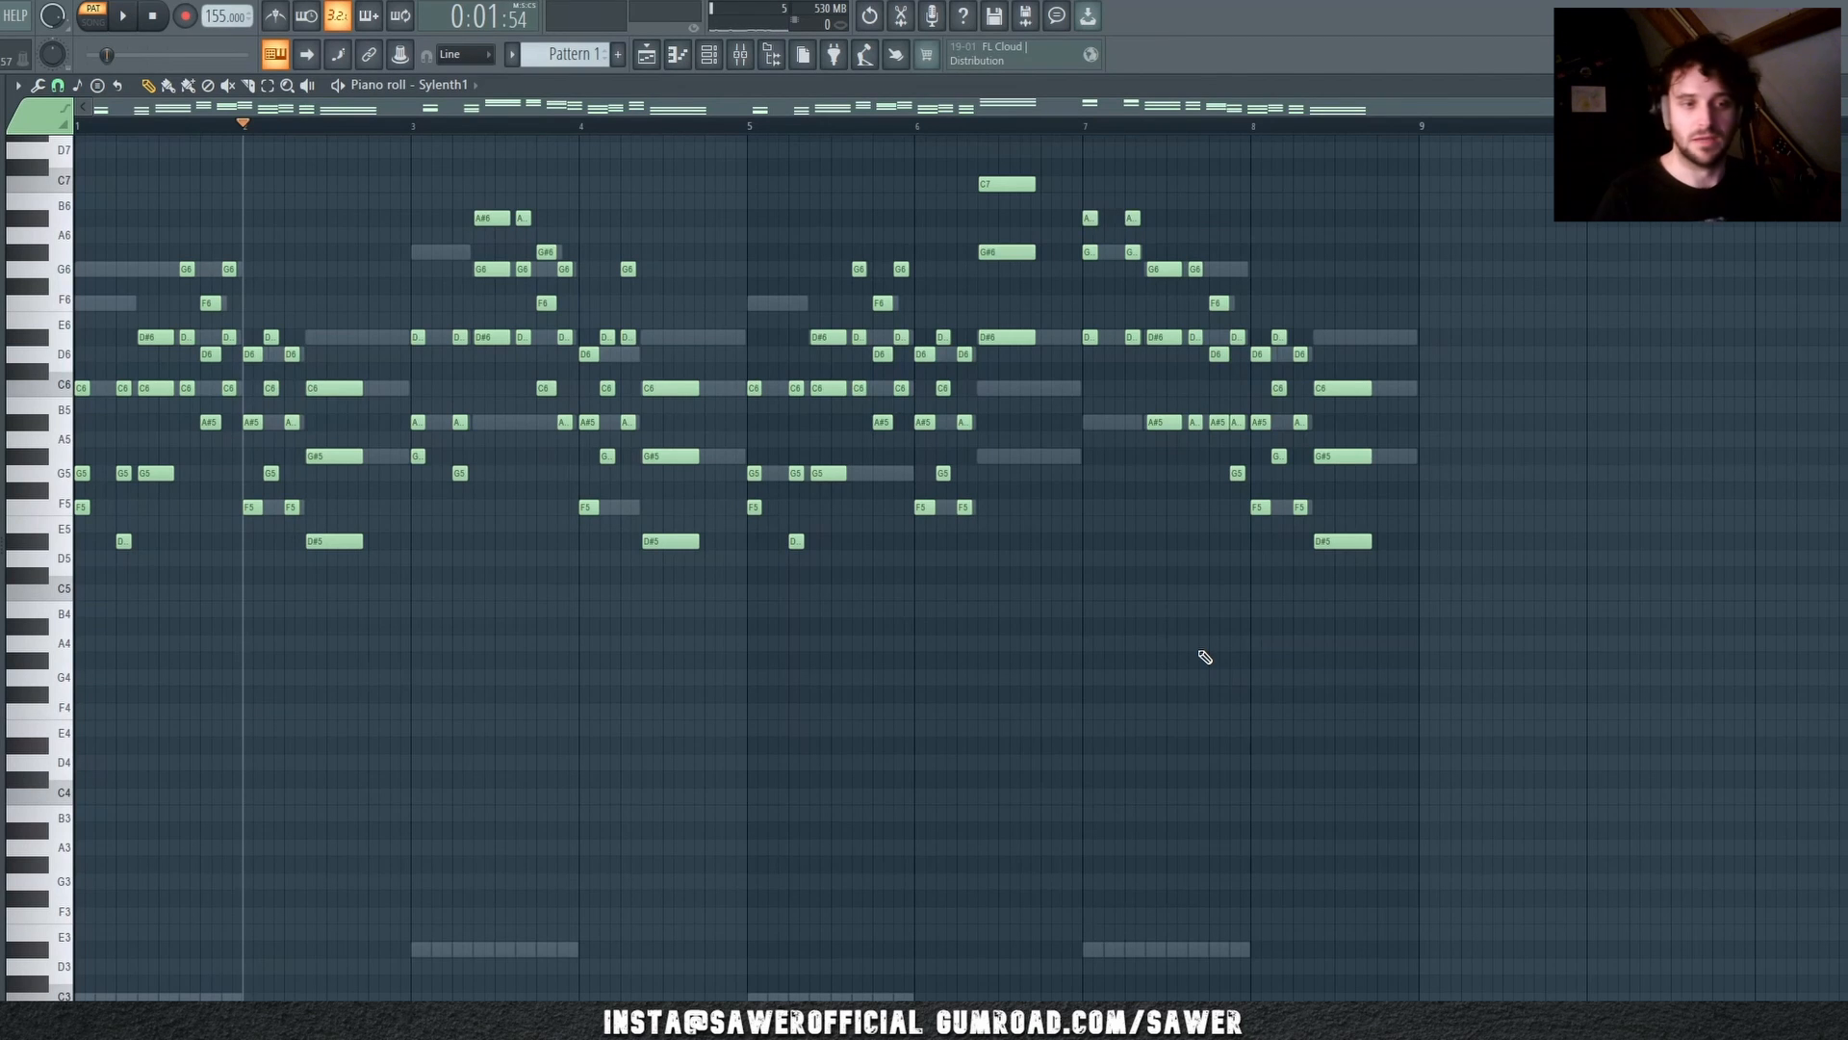
key("space")
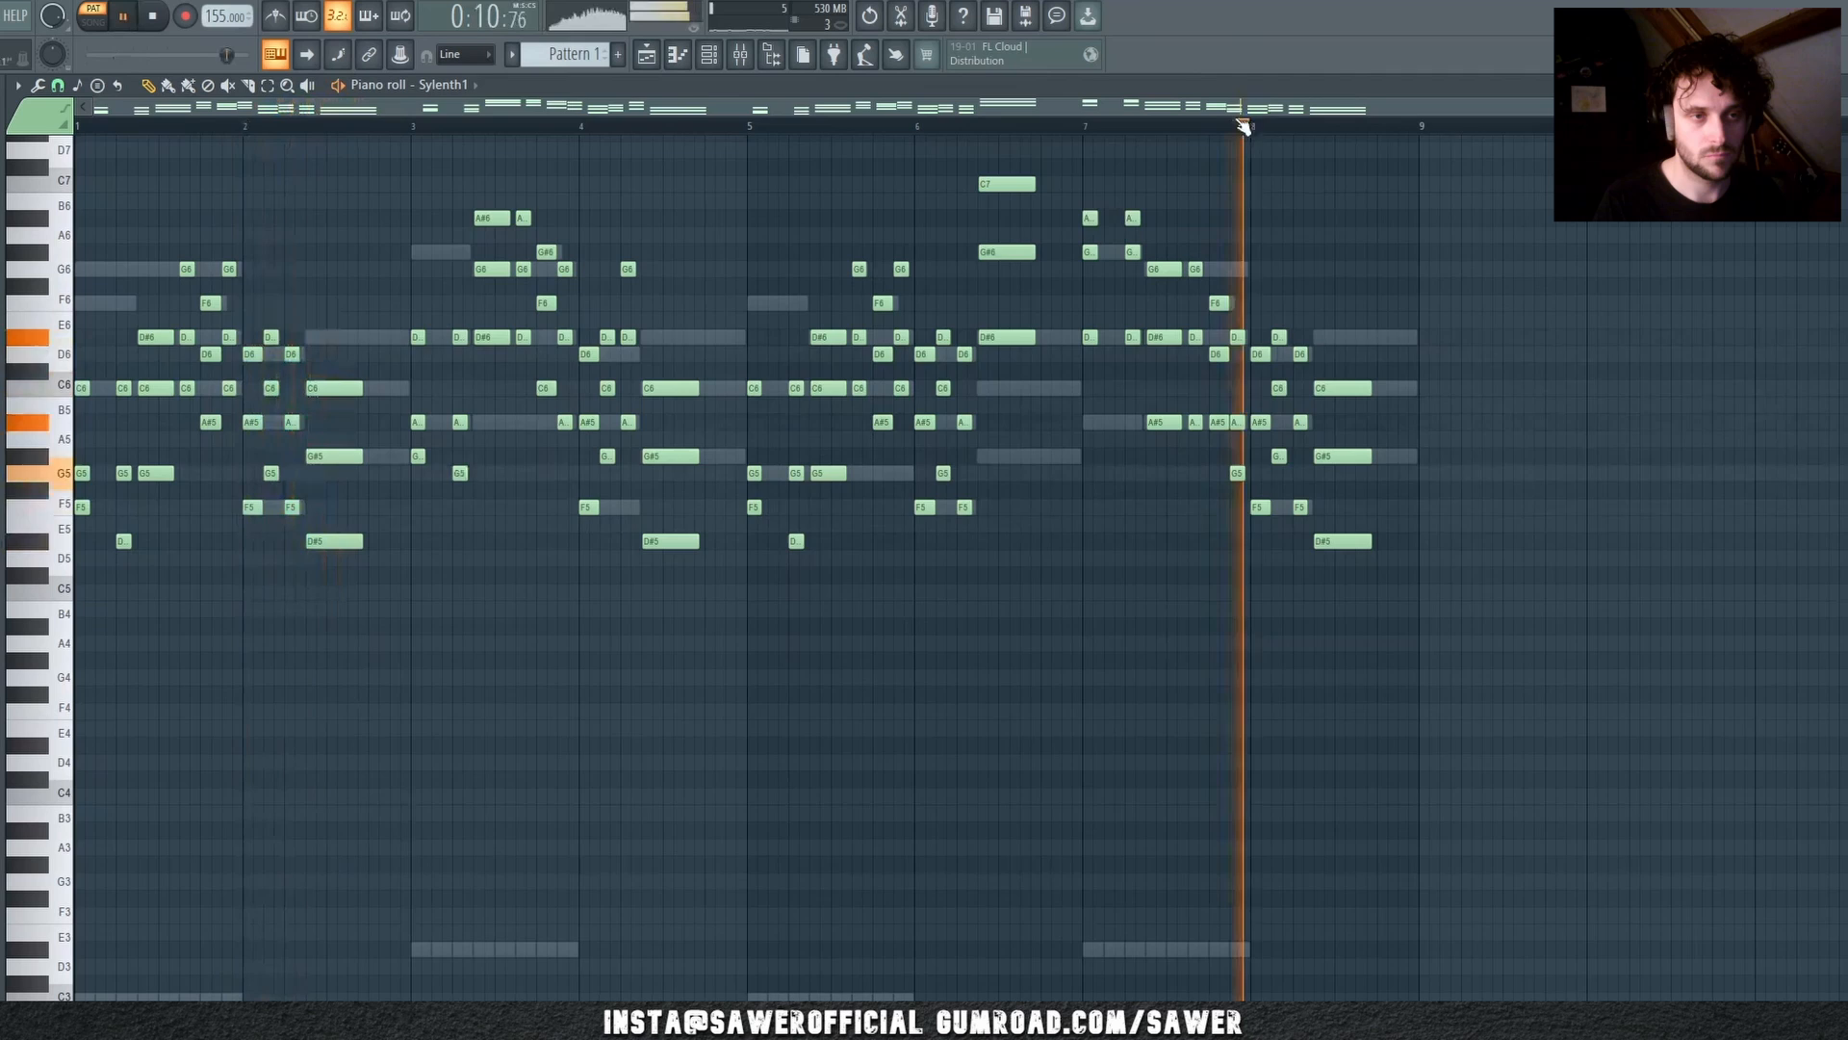
Step: Lower the G#5 note of bar 8's second chord to G5 and play back the pattern
scroll(1288, 133, "up", 2)
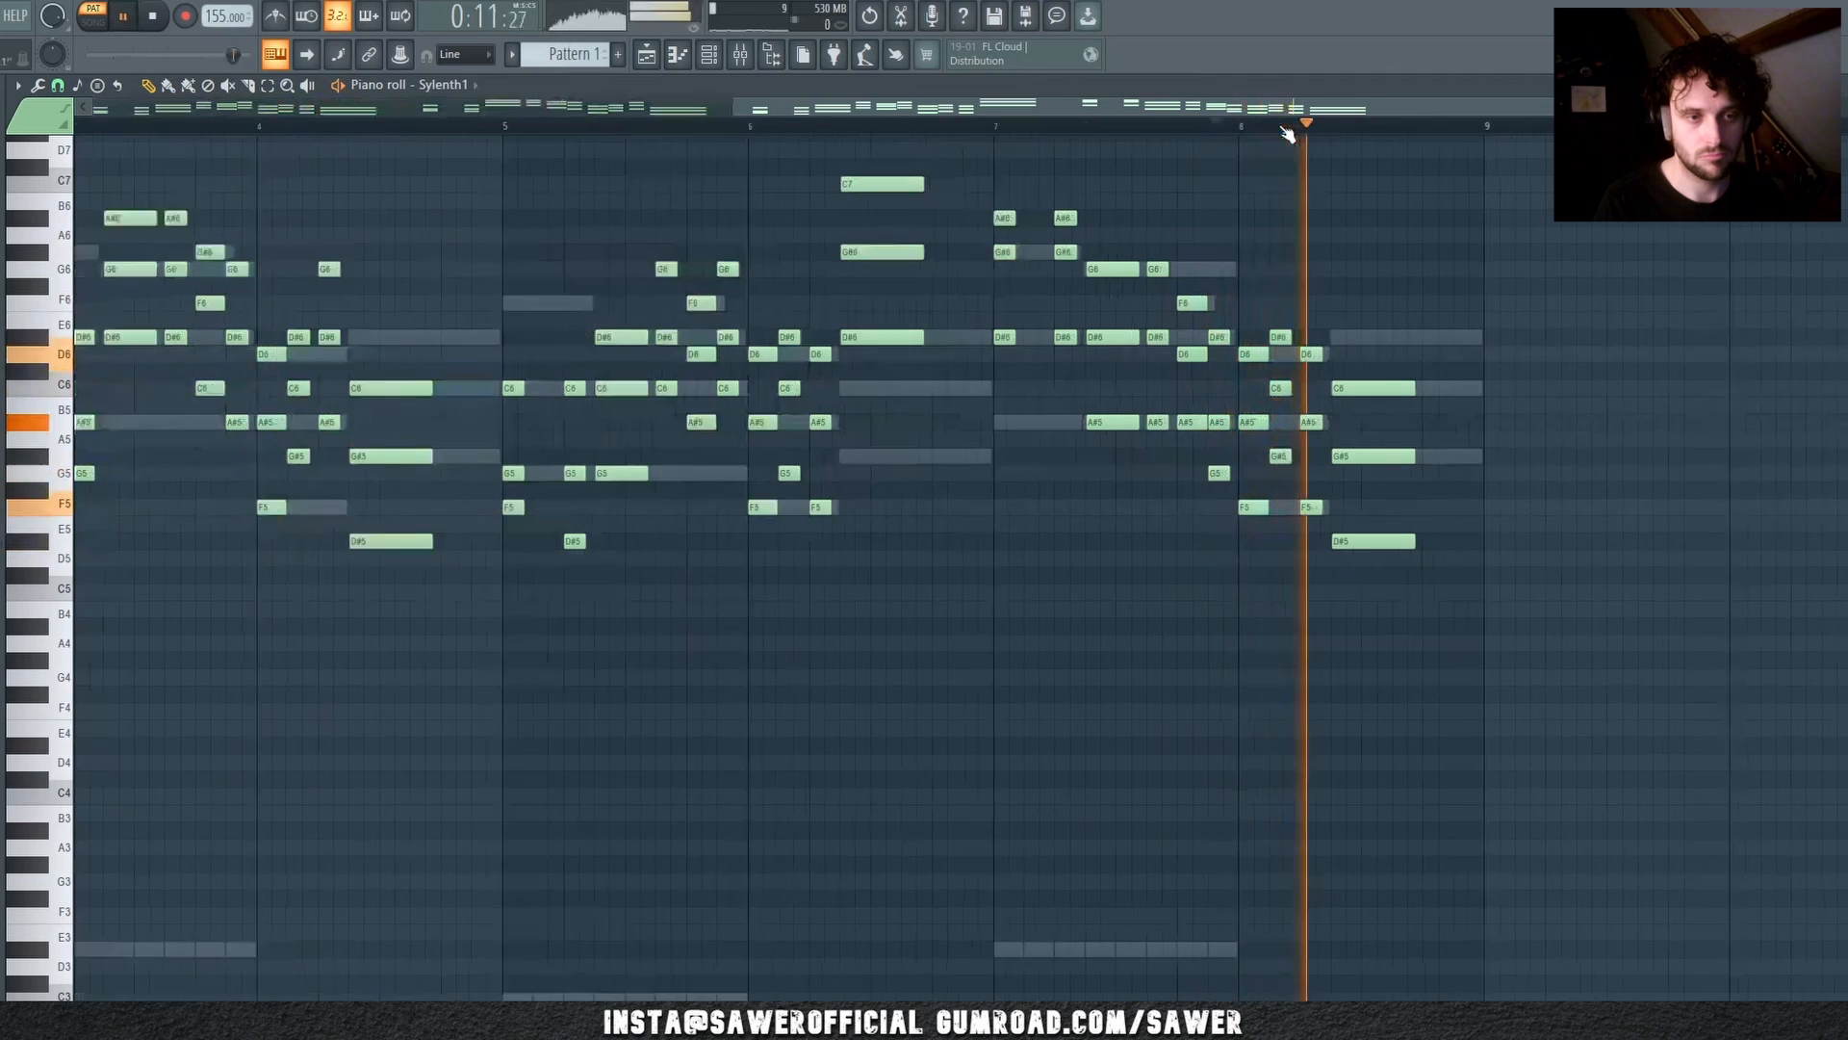
scroll(1288, 133, "up", 2)
key("space")
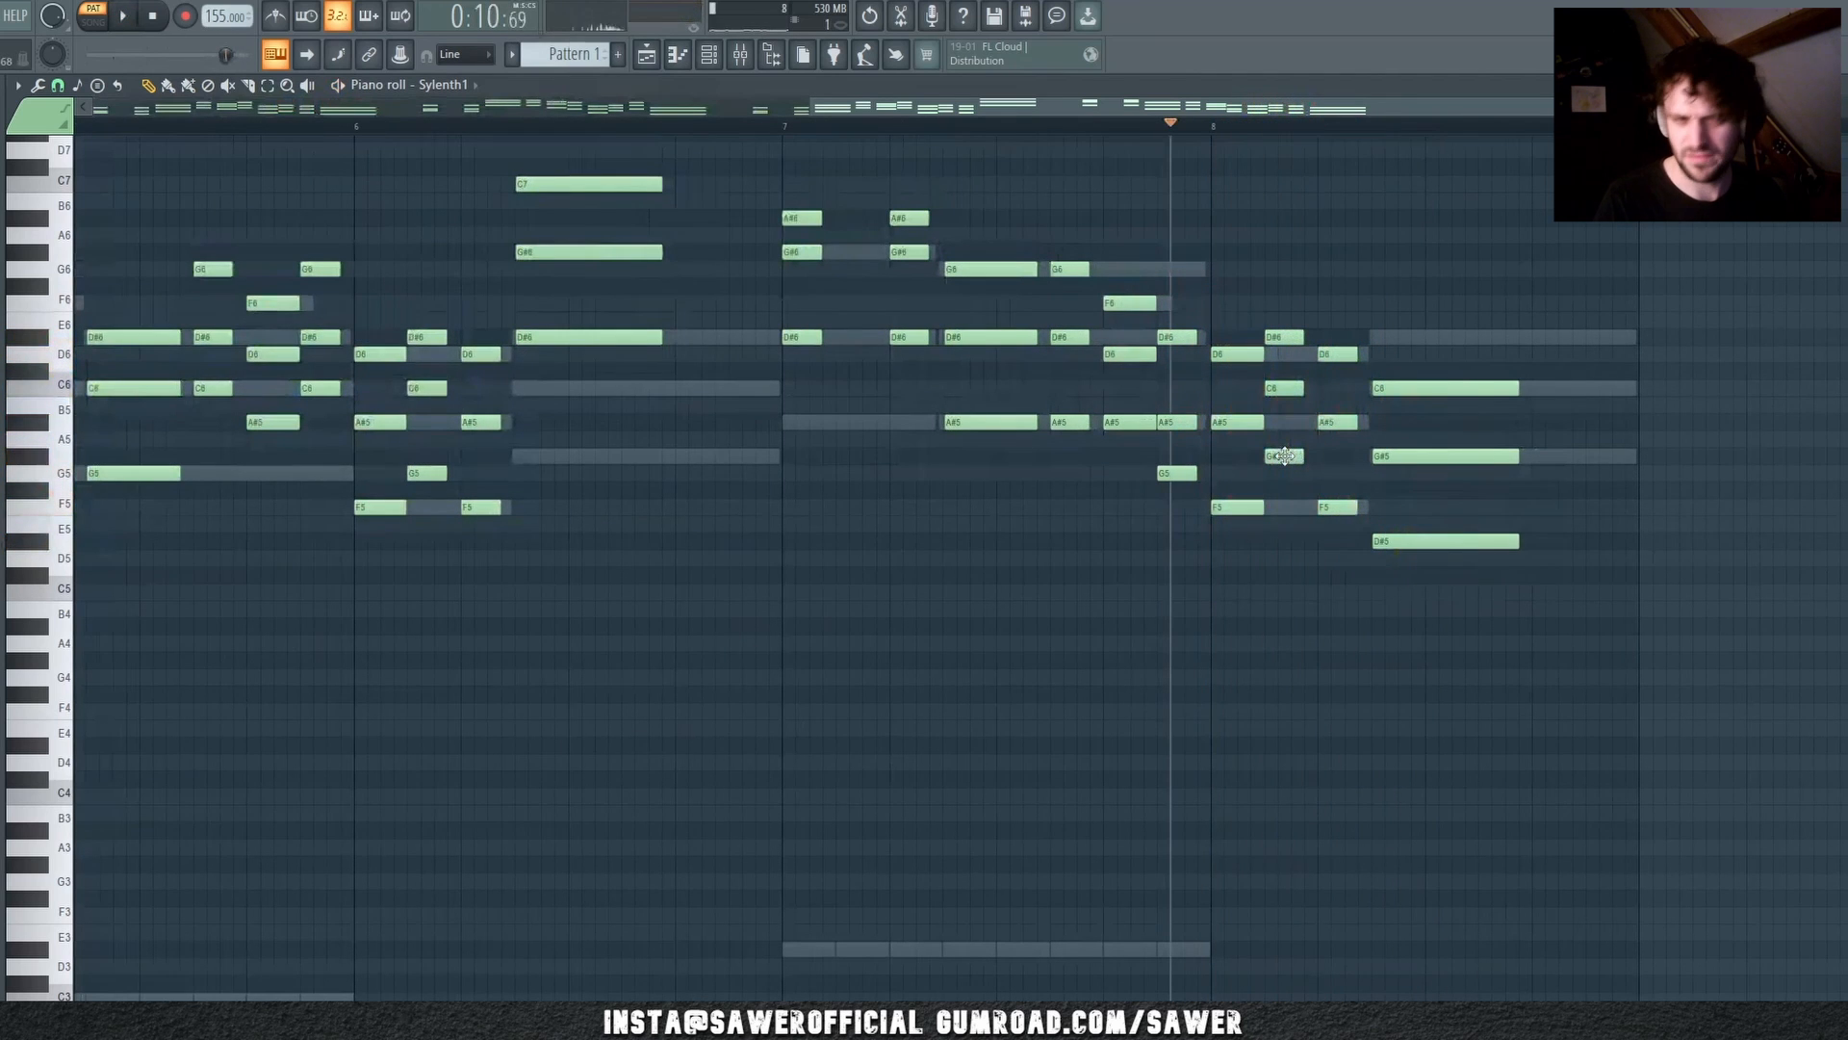
key("space")
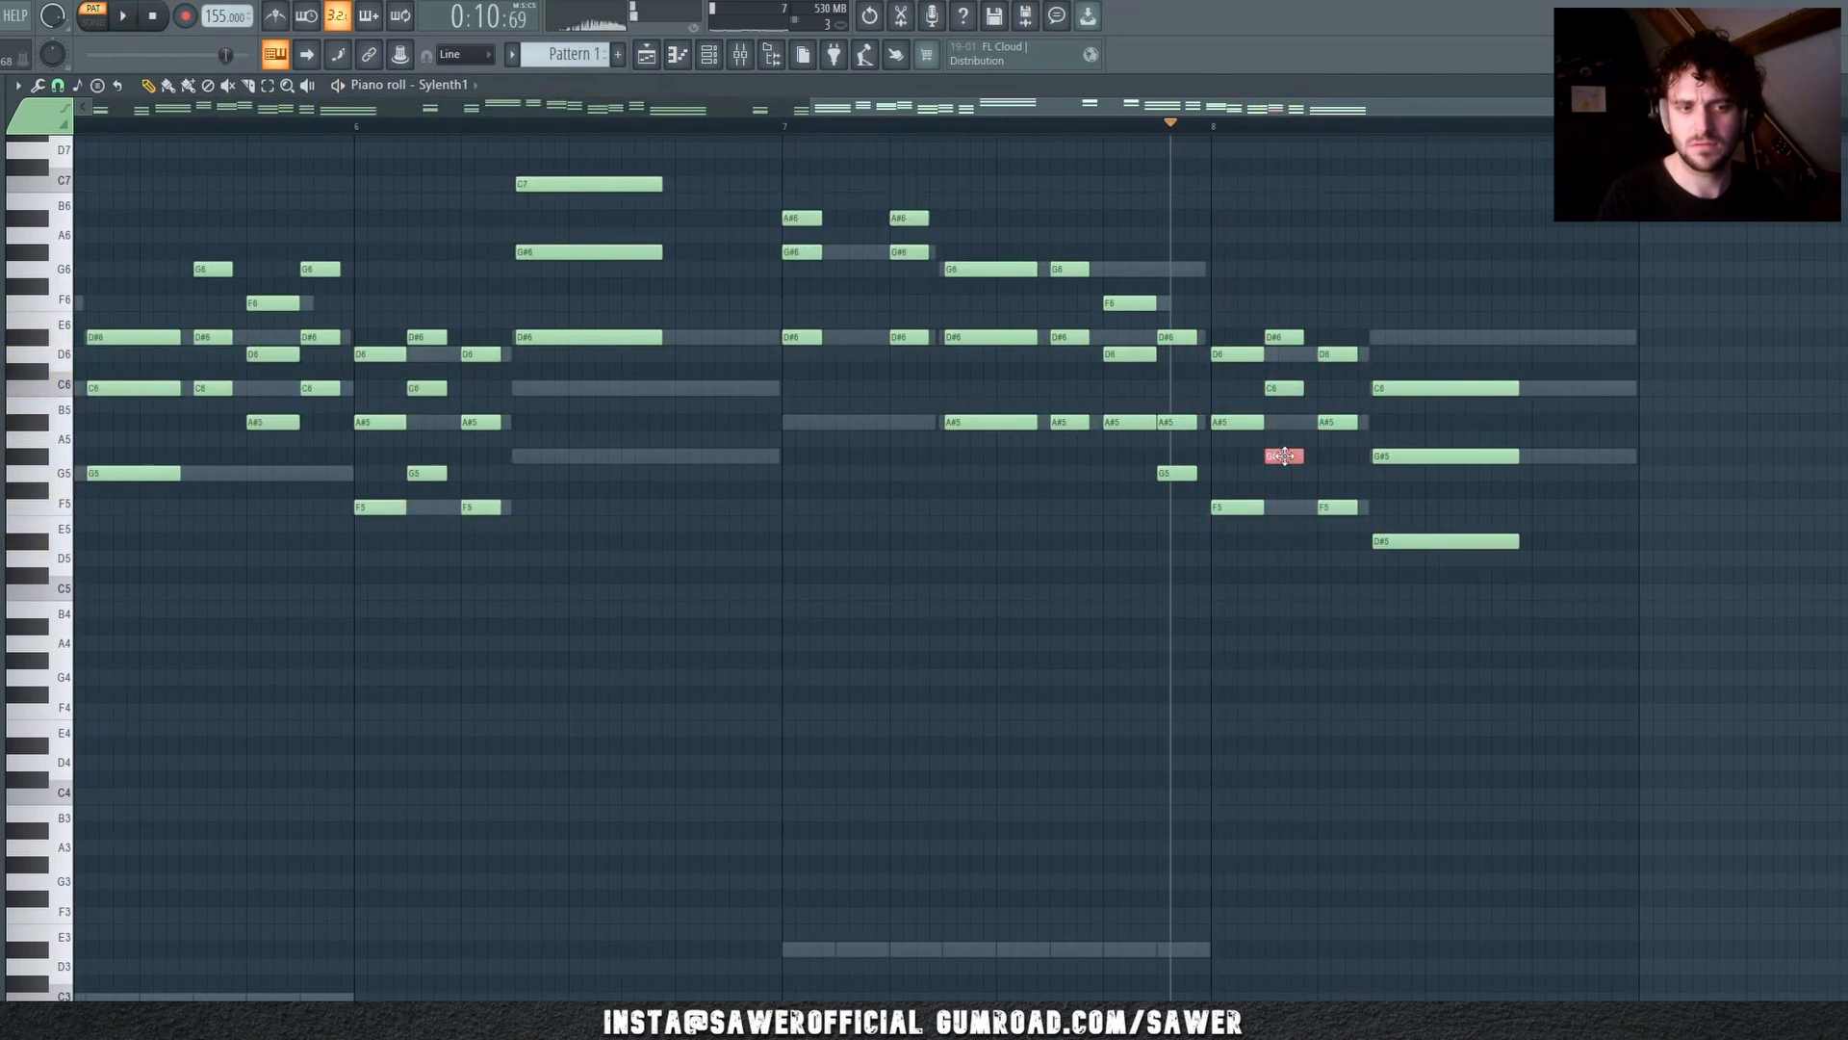
key("Down")
key("ctrl+d")
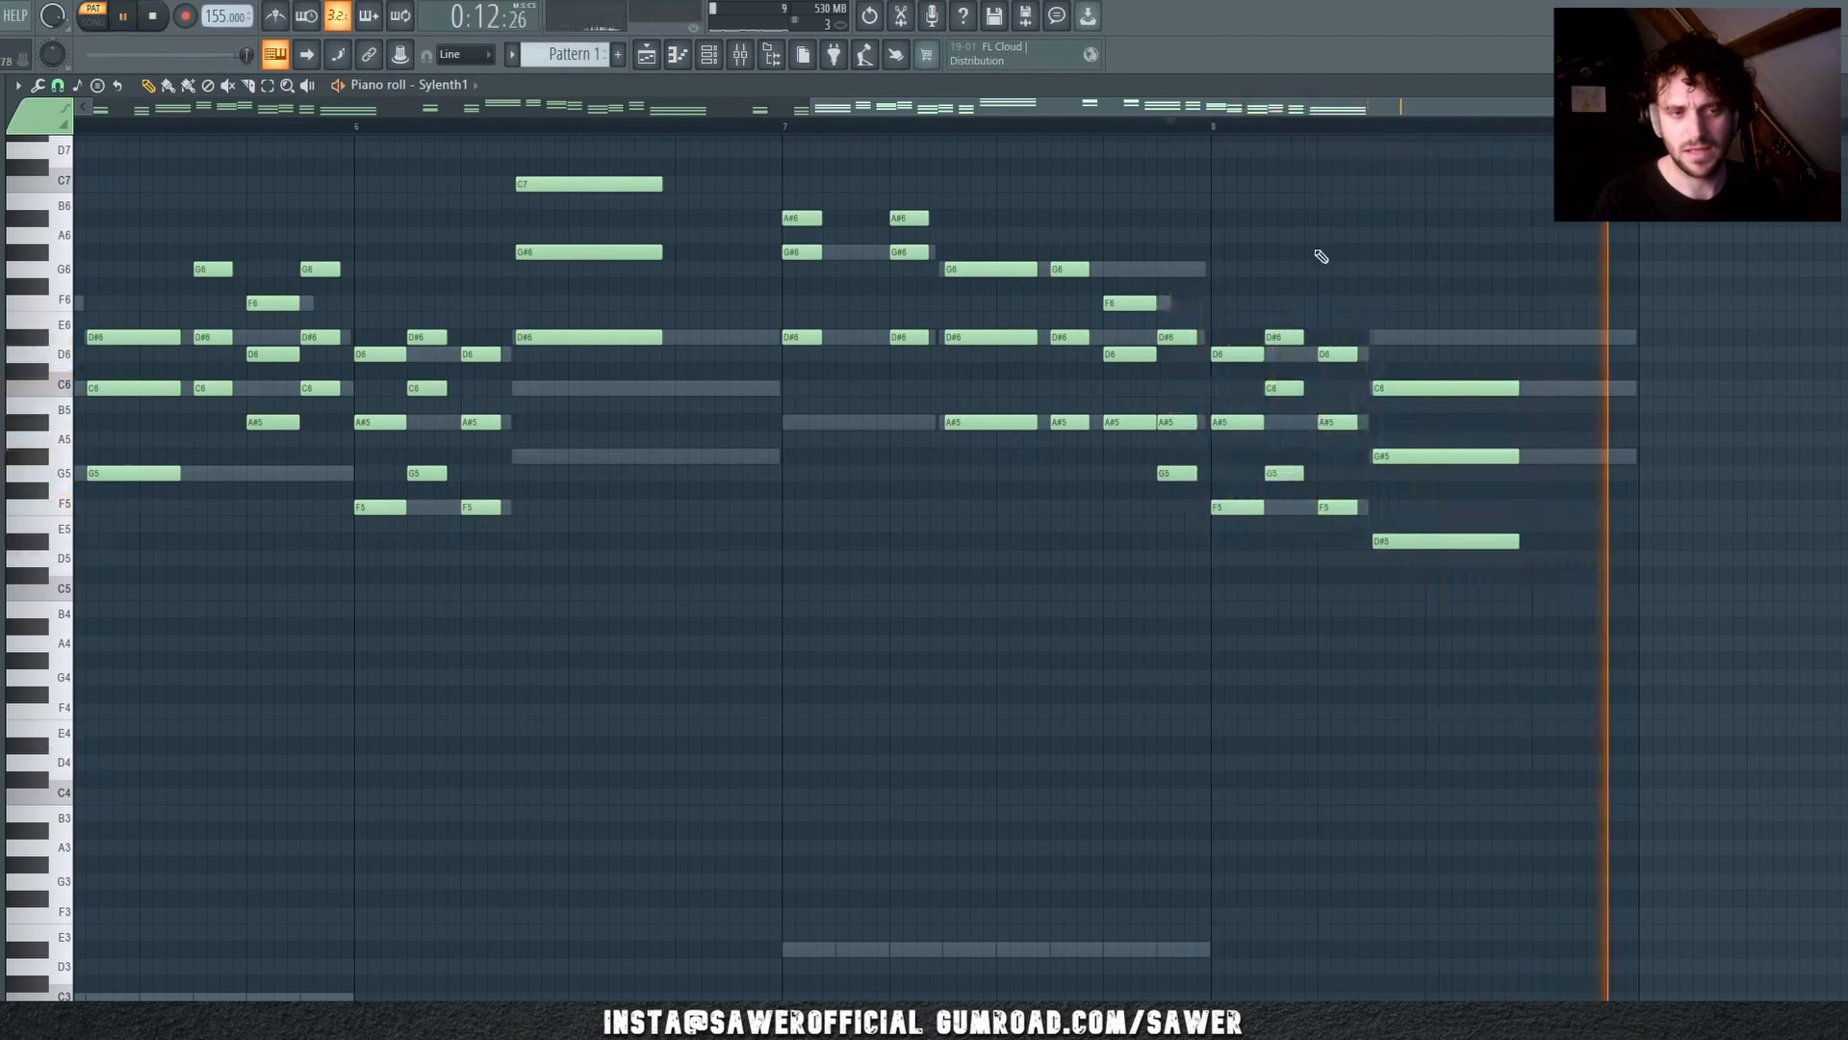
scroll(1369, 139, "down", 3)
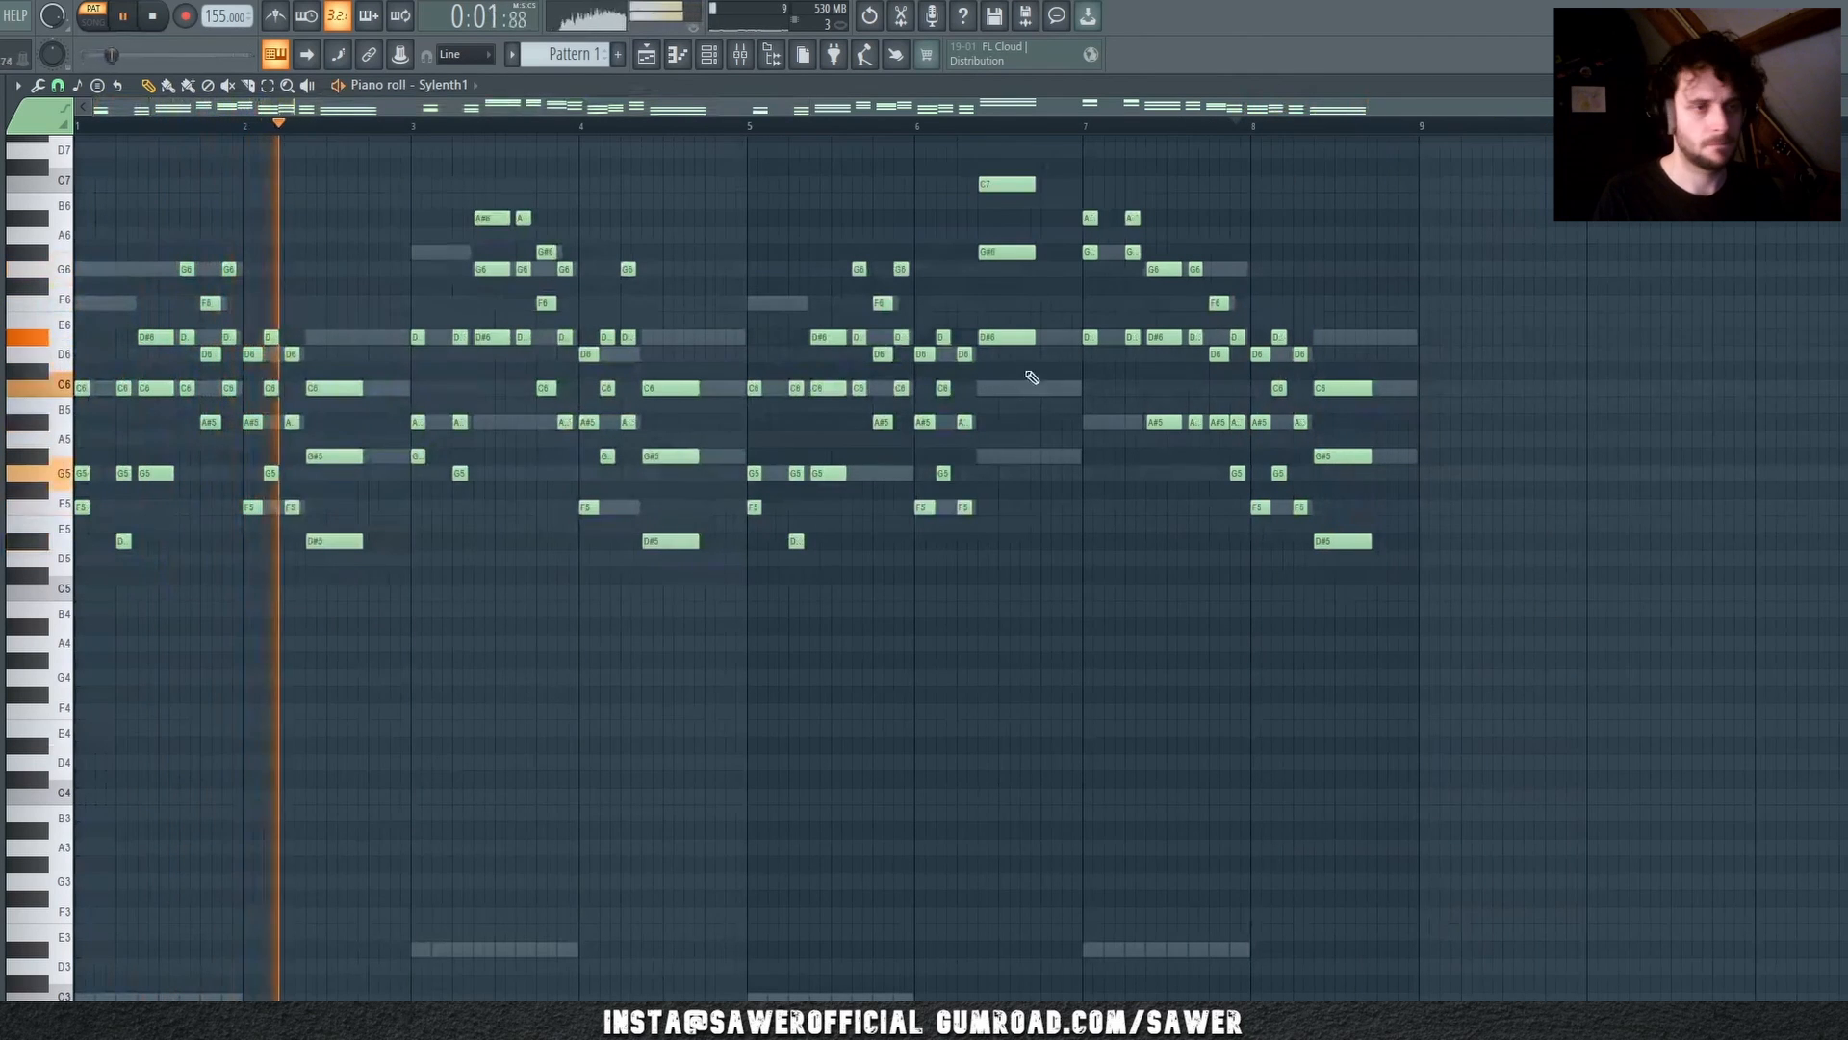
key("space")
Step: Add another Sylenth1 instance to the pattern's channels
key("F6")
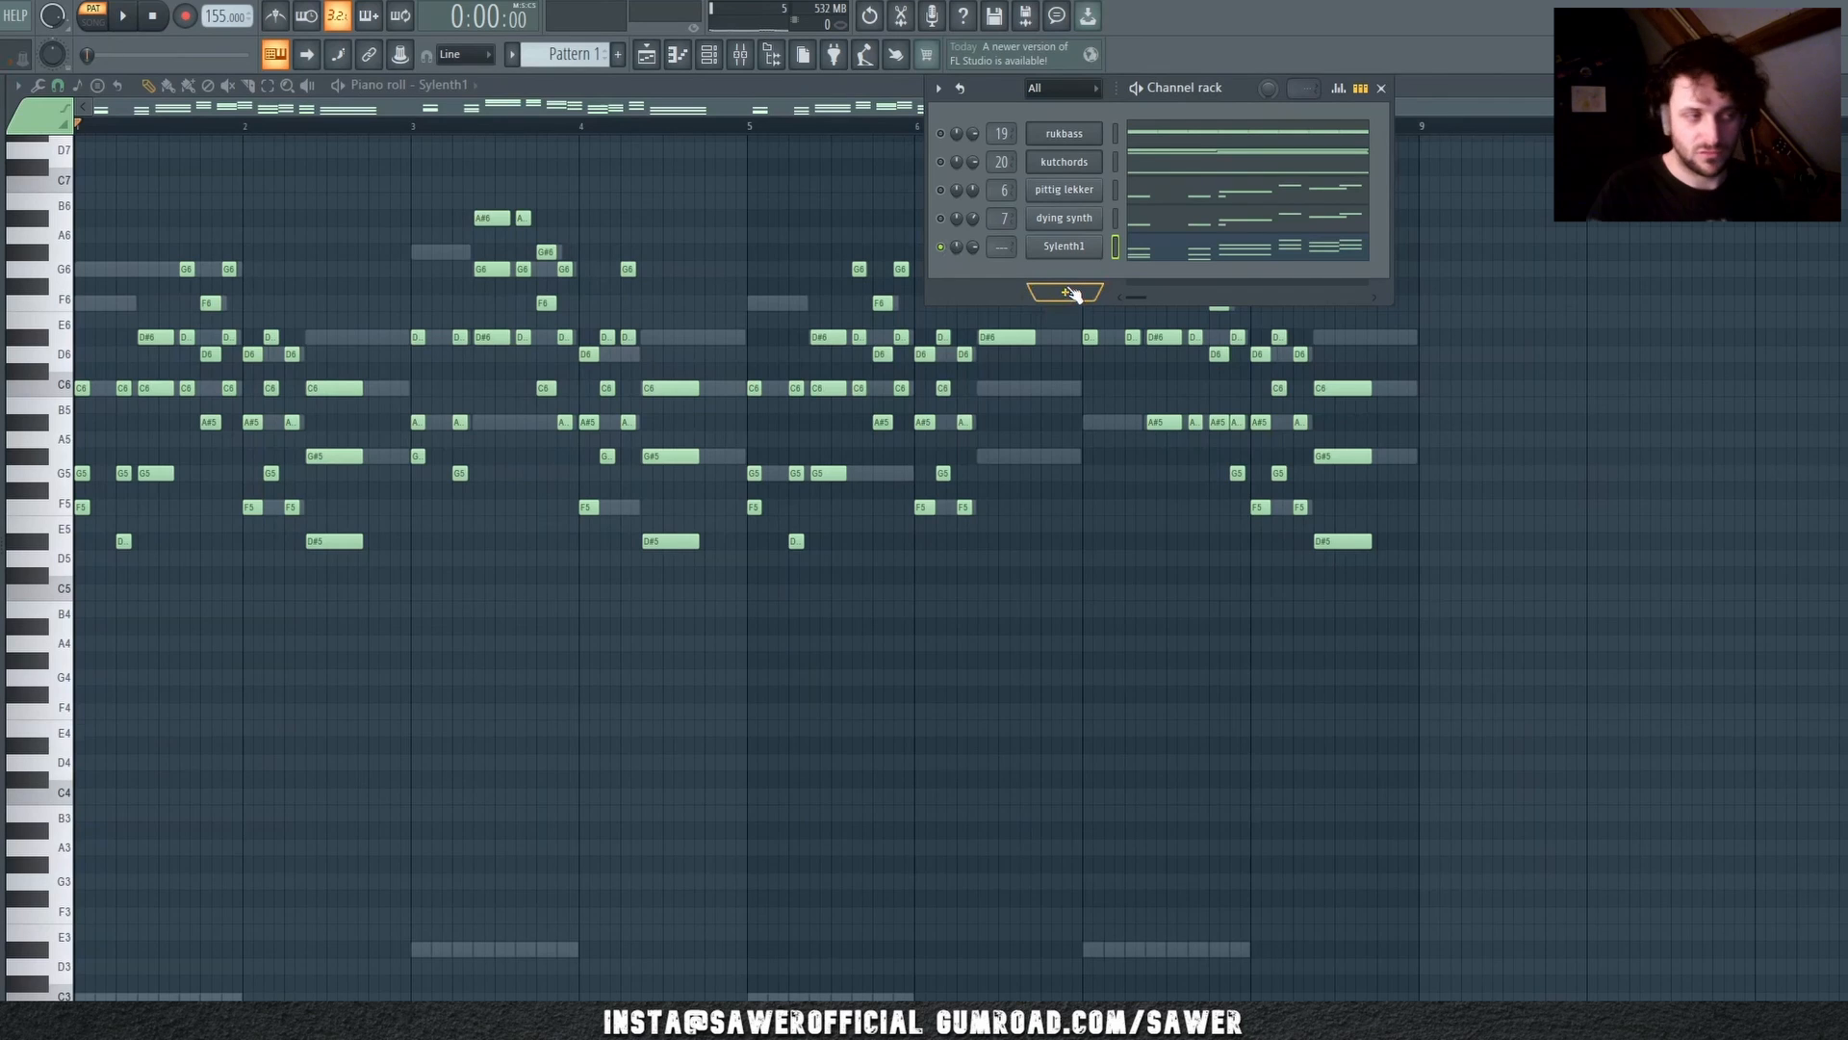
left_click(1069, 292)
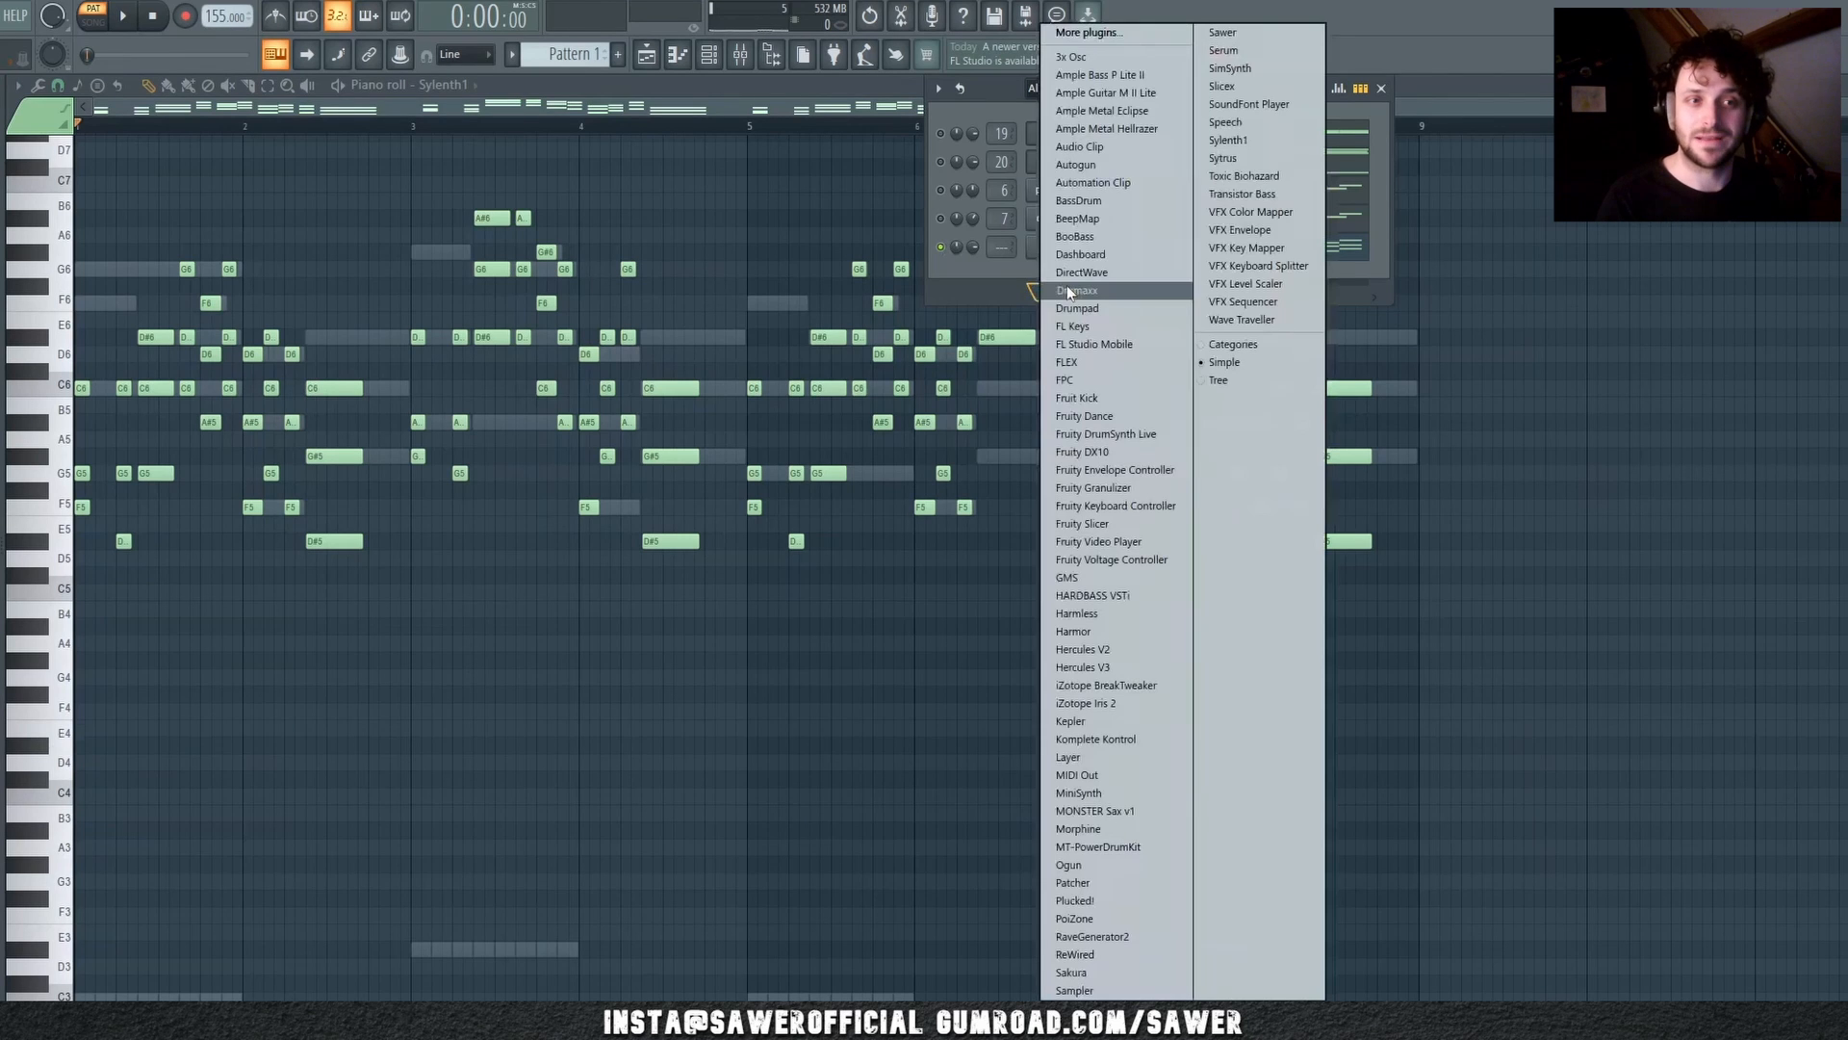
left_click(1237, 129)
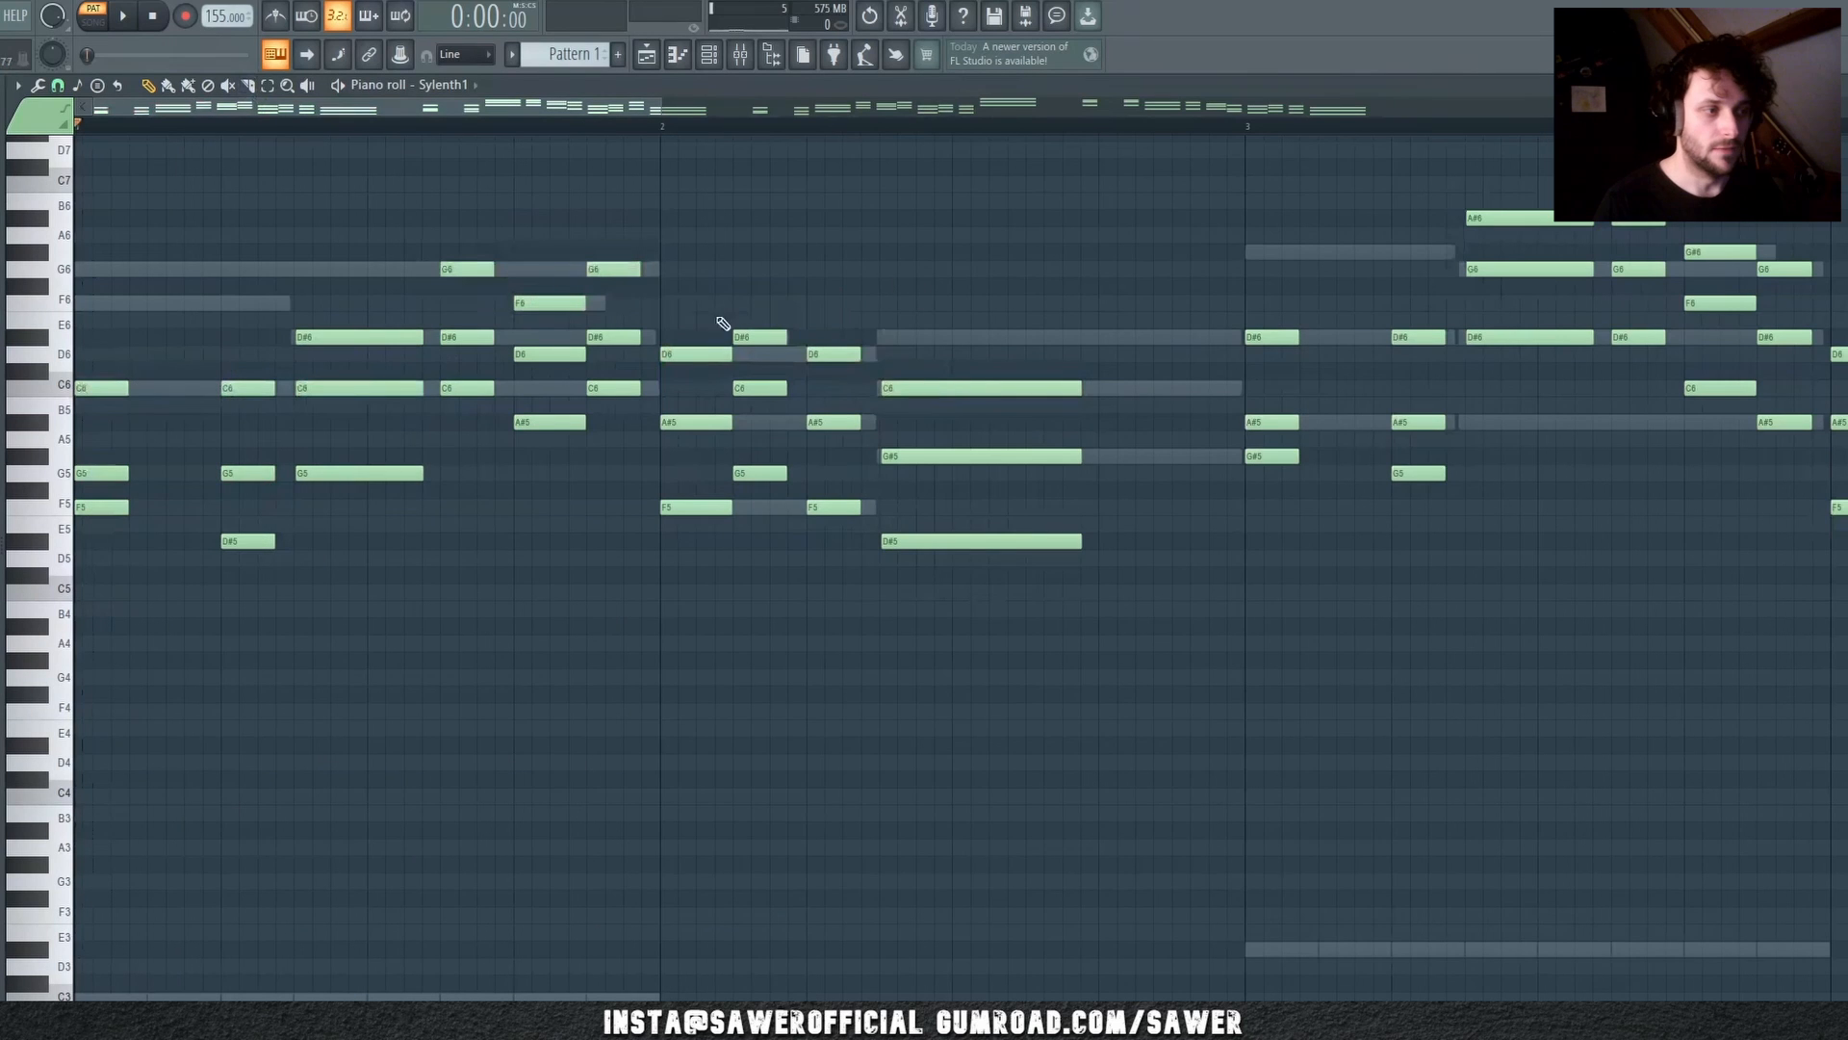
Step: Select the middle note of every chord in bars 1 to 4 of the Sylenth1 melody
left_click(249, 471)
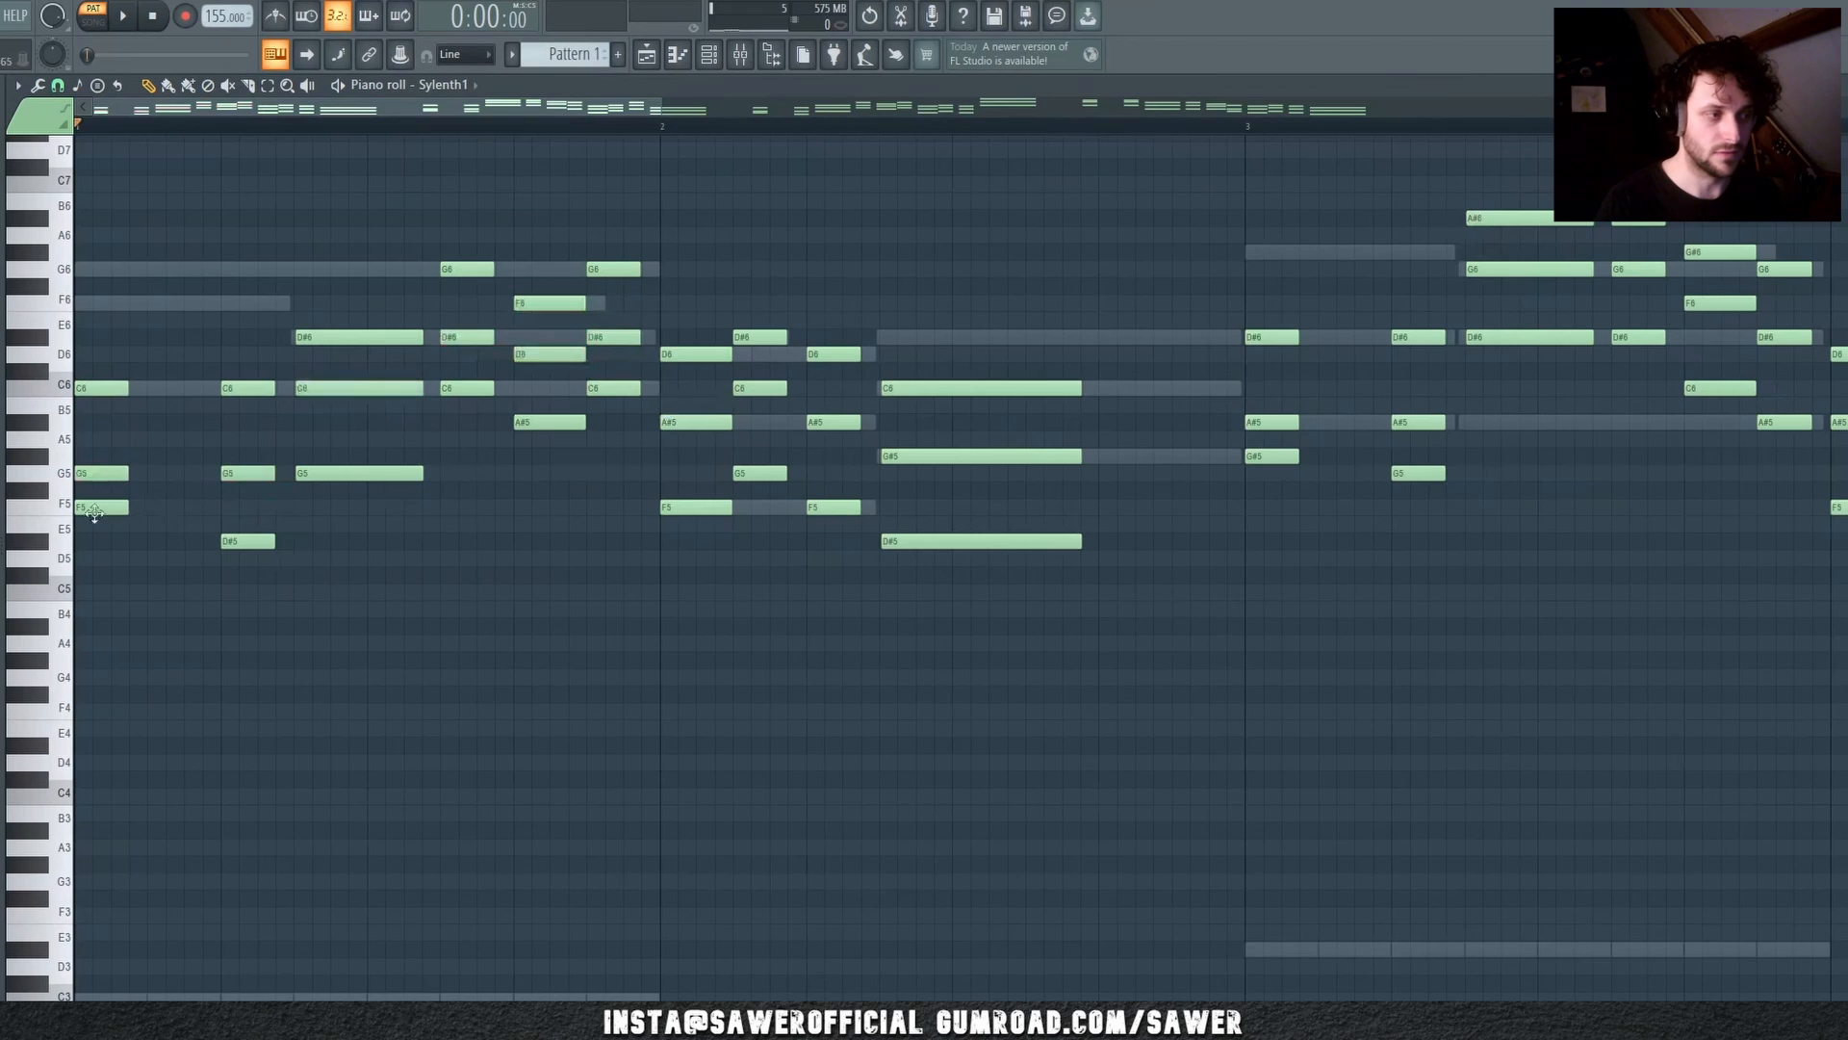
left_click_drag(94, 512, 292, 636)
left_click_drag(467, 391, 637, 486)
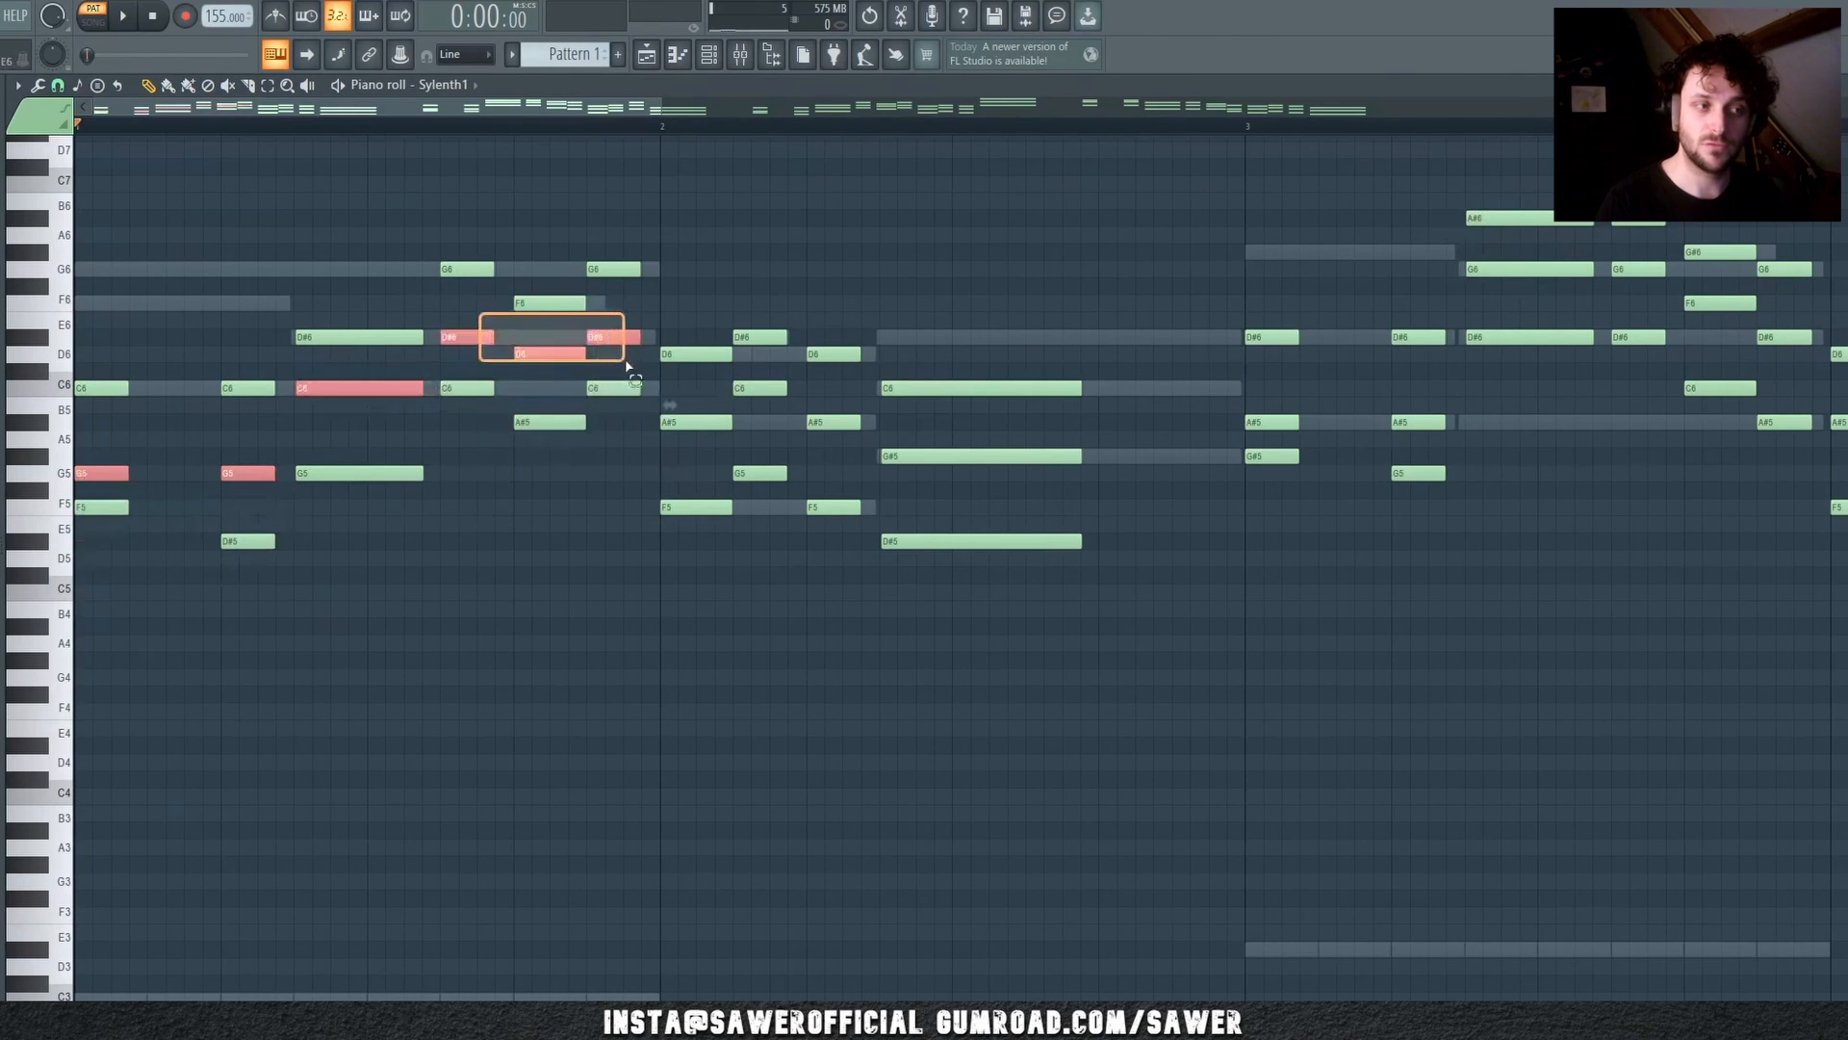
left_click_drag(779, 400, 866, 441)
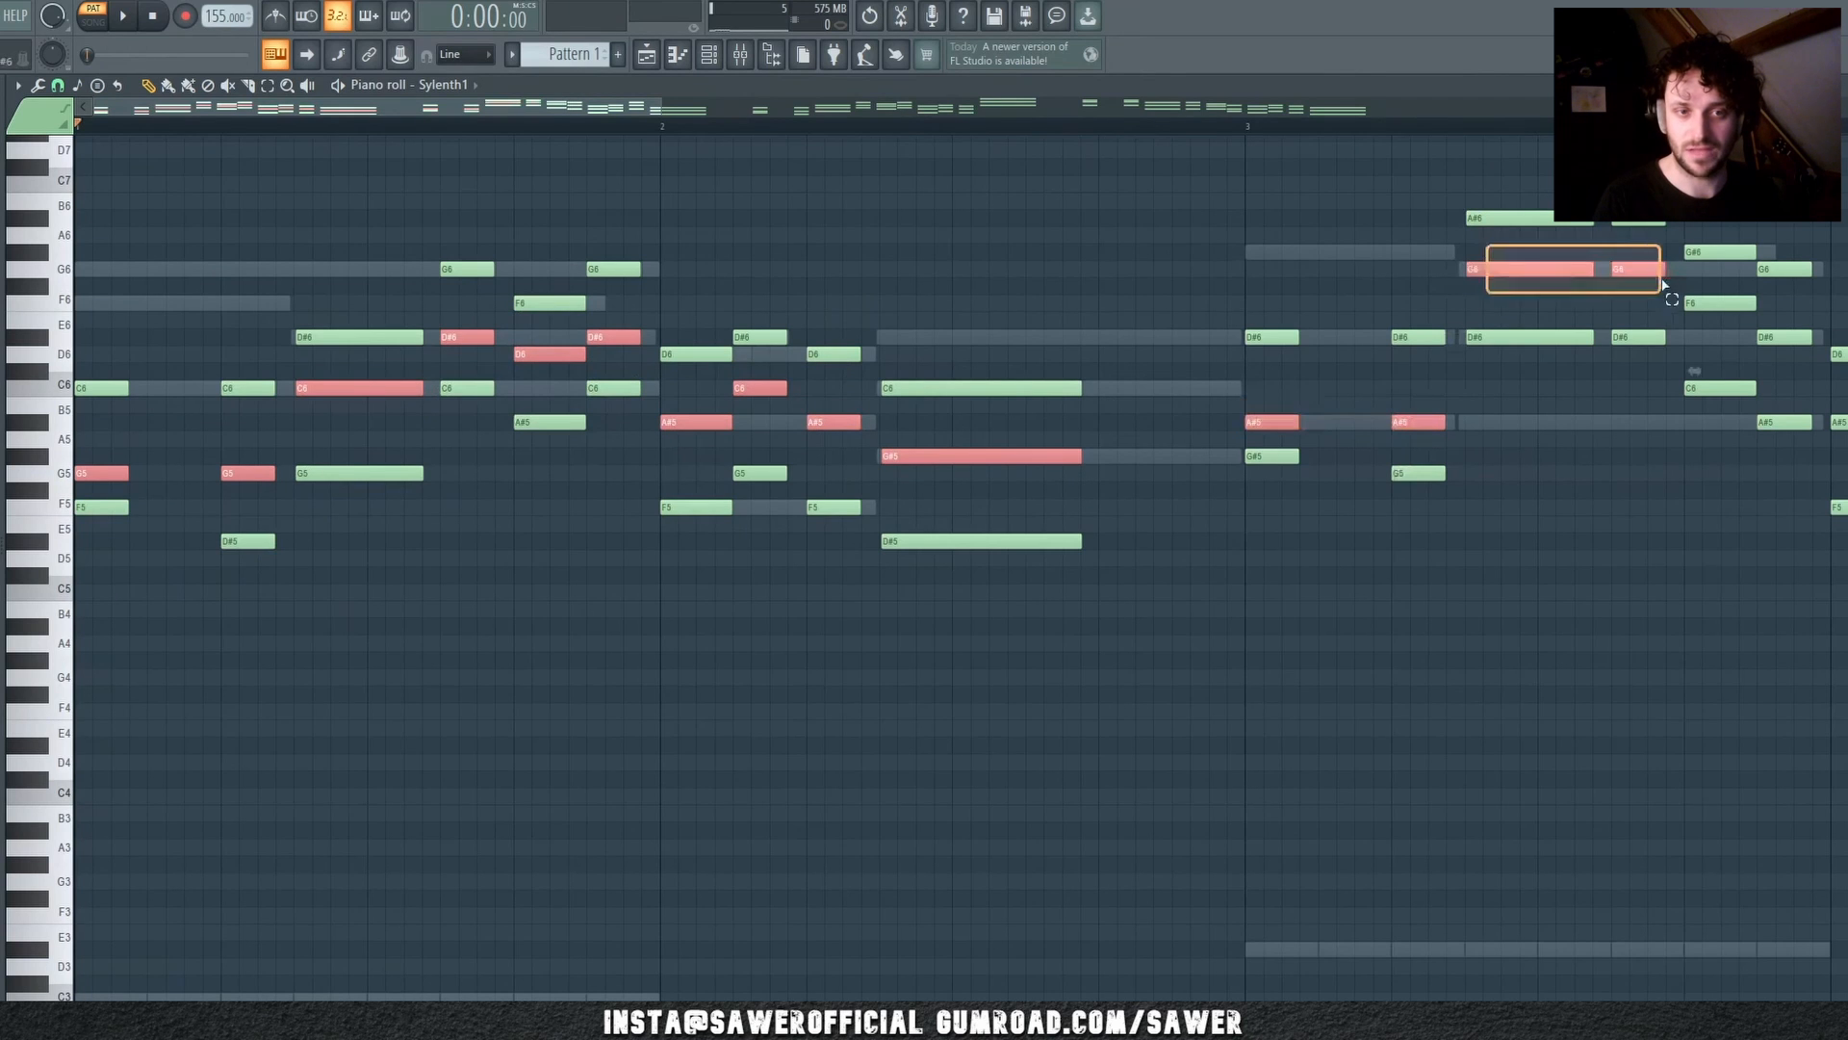
scroll(773, 152, "right", 6)
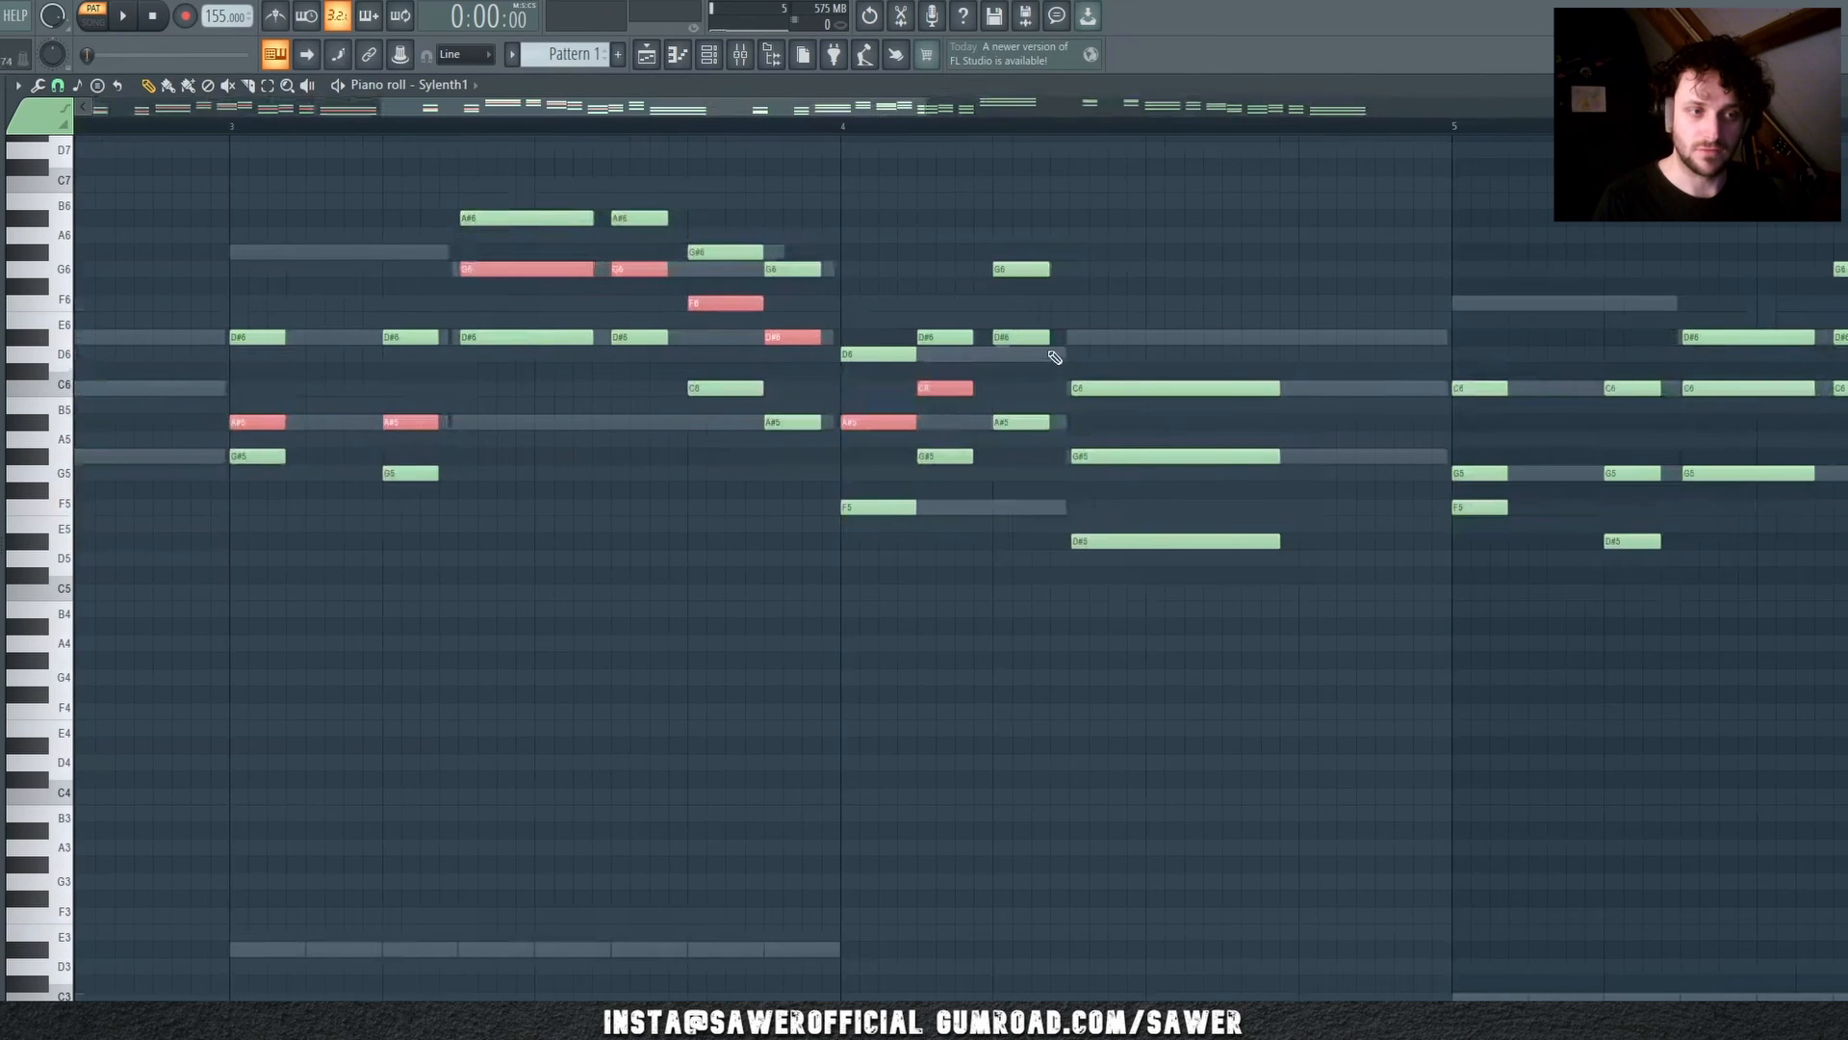
left_click_drag(1111, 420, 1225, 512)
Step: Extend the selection to the middle notes of the chords from bar 5 into bar 7
left_click_drag(866, 120, 1211, 125)
left_click_drag(207, 447, 383, 478)
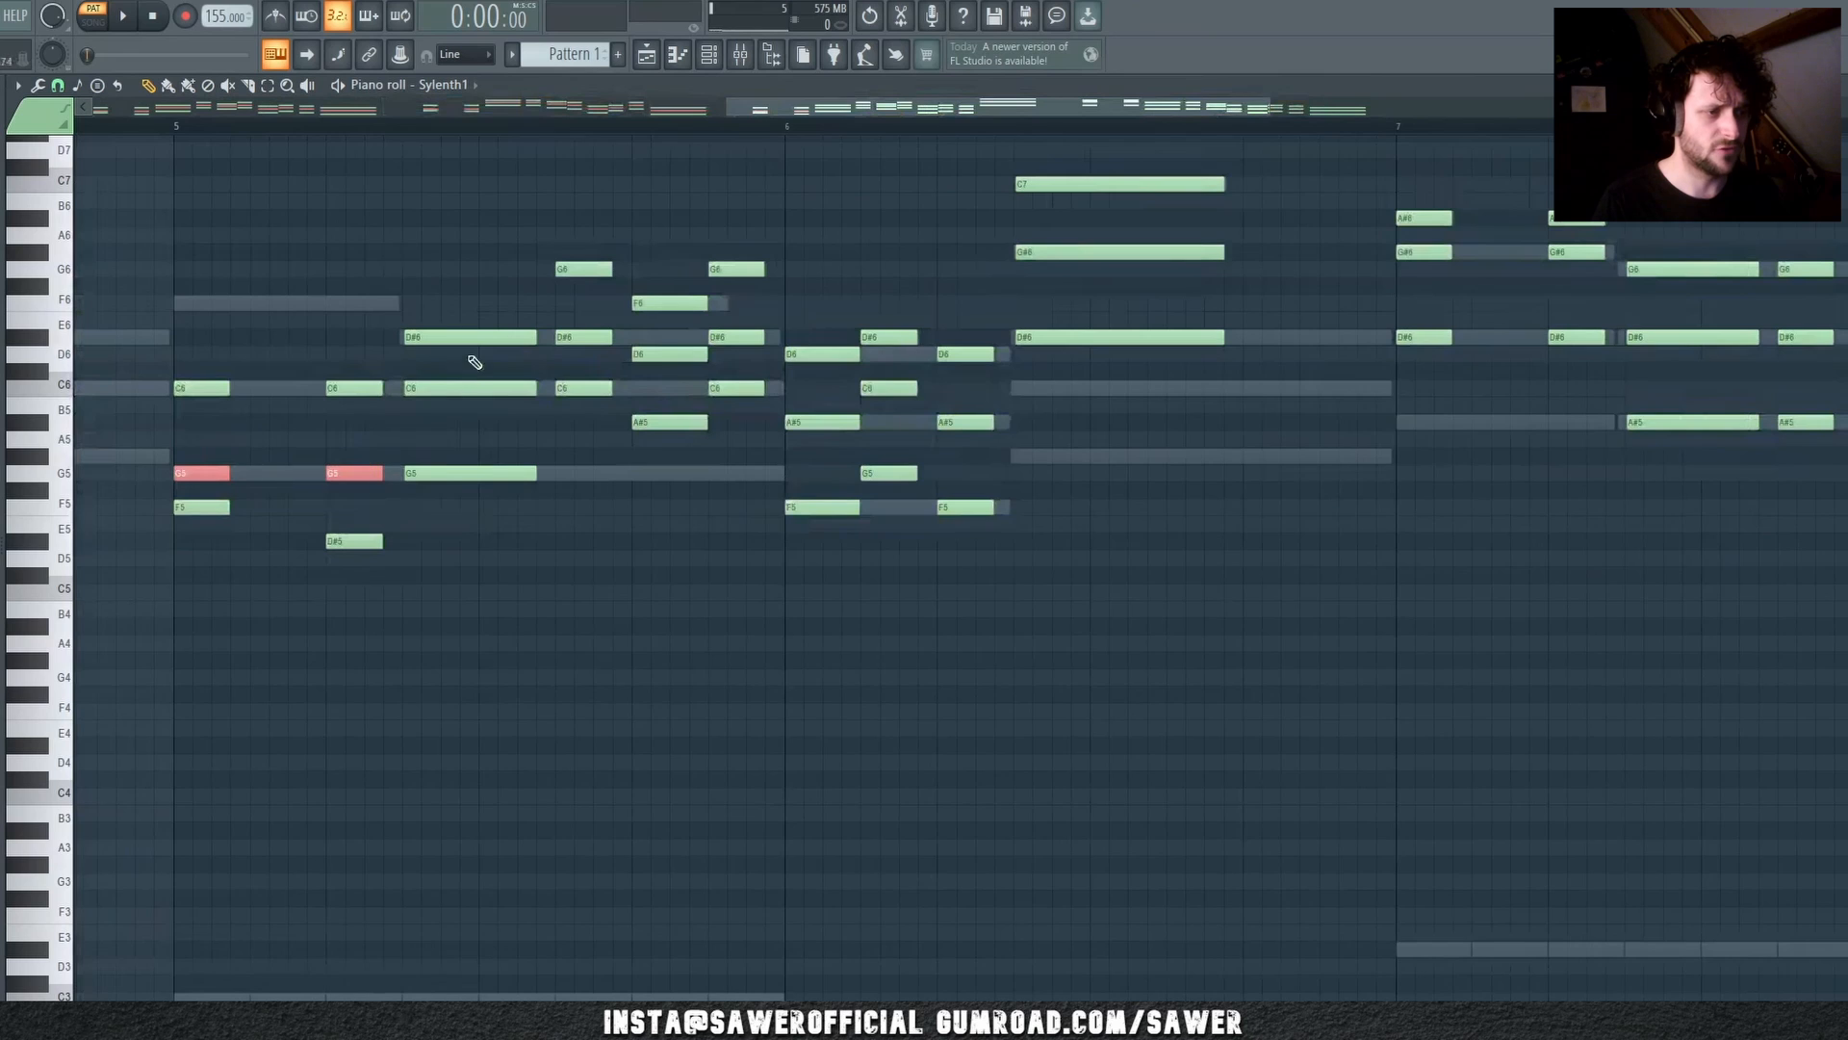
left_click_drag(808, 382, 1100, 236)
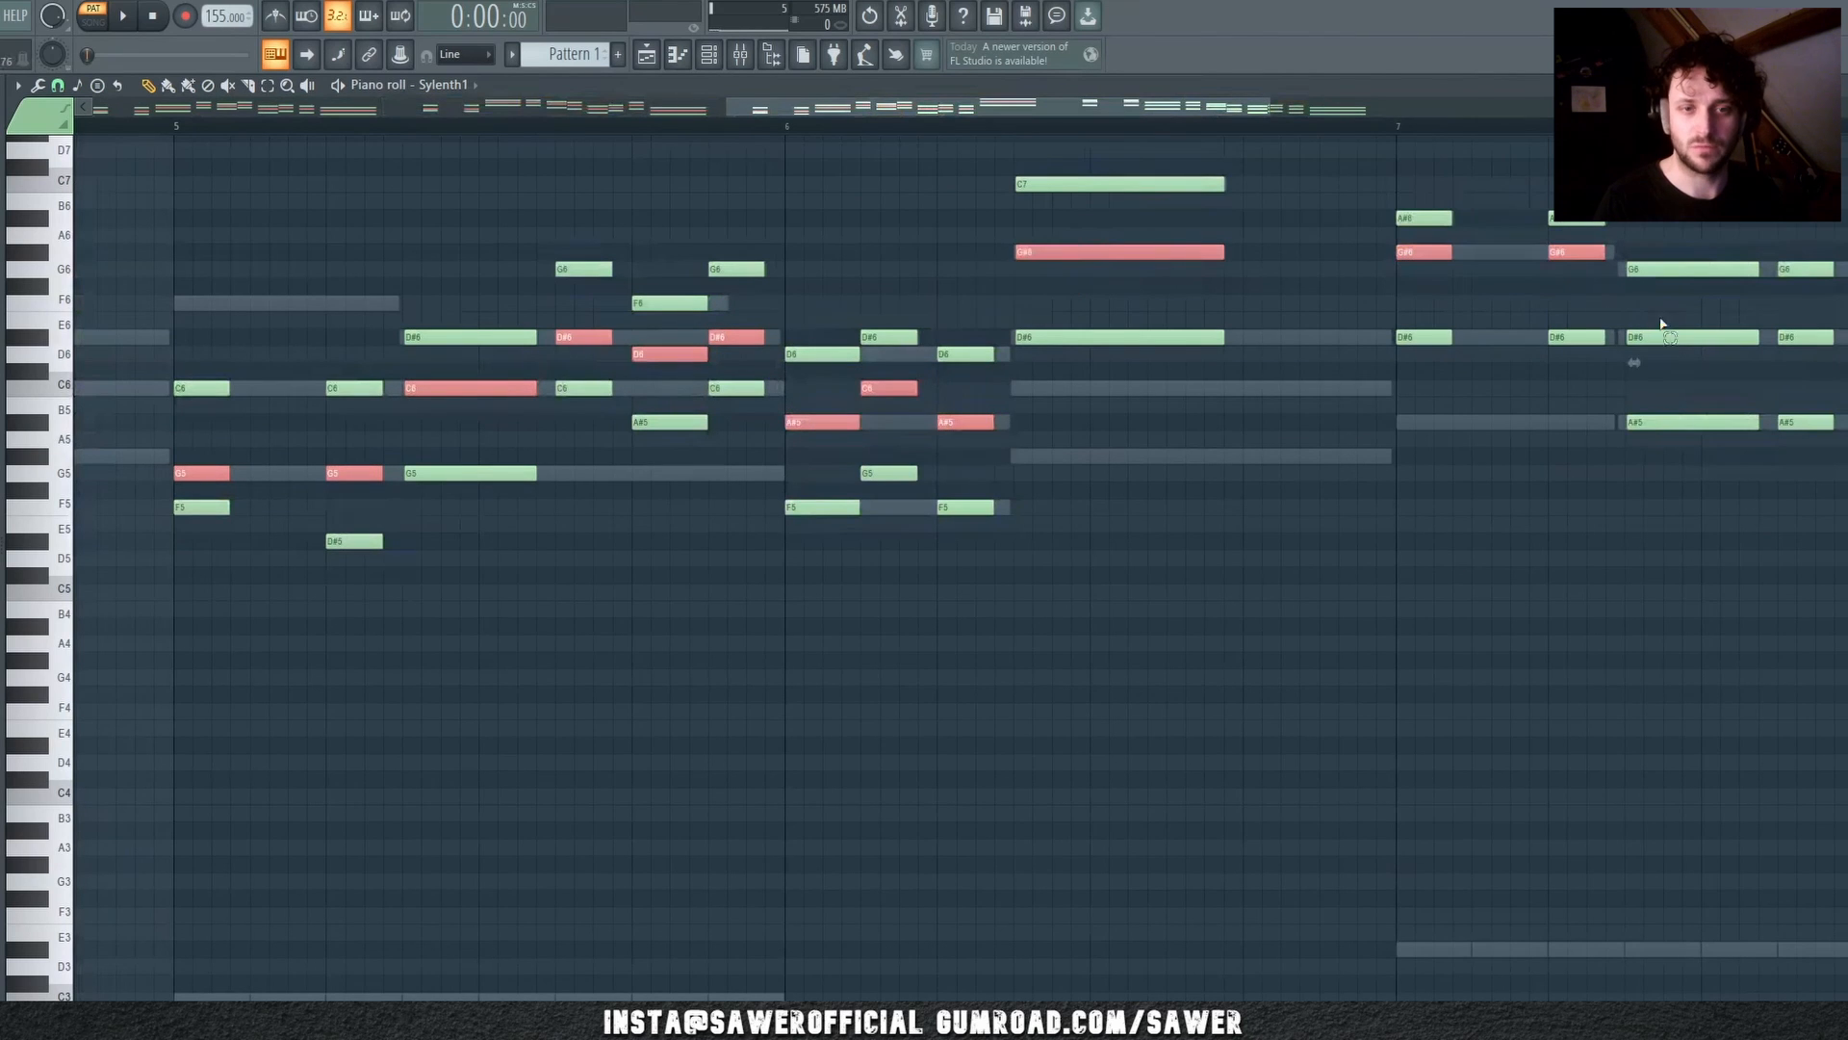
left_click_drag(1661, 324, 1839, 349)
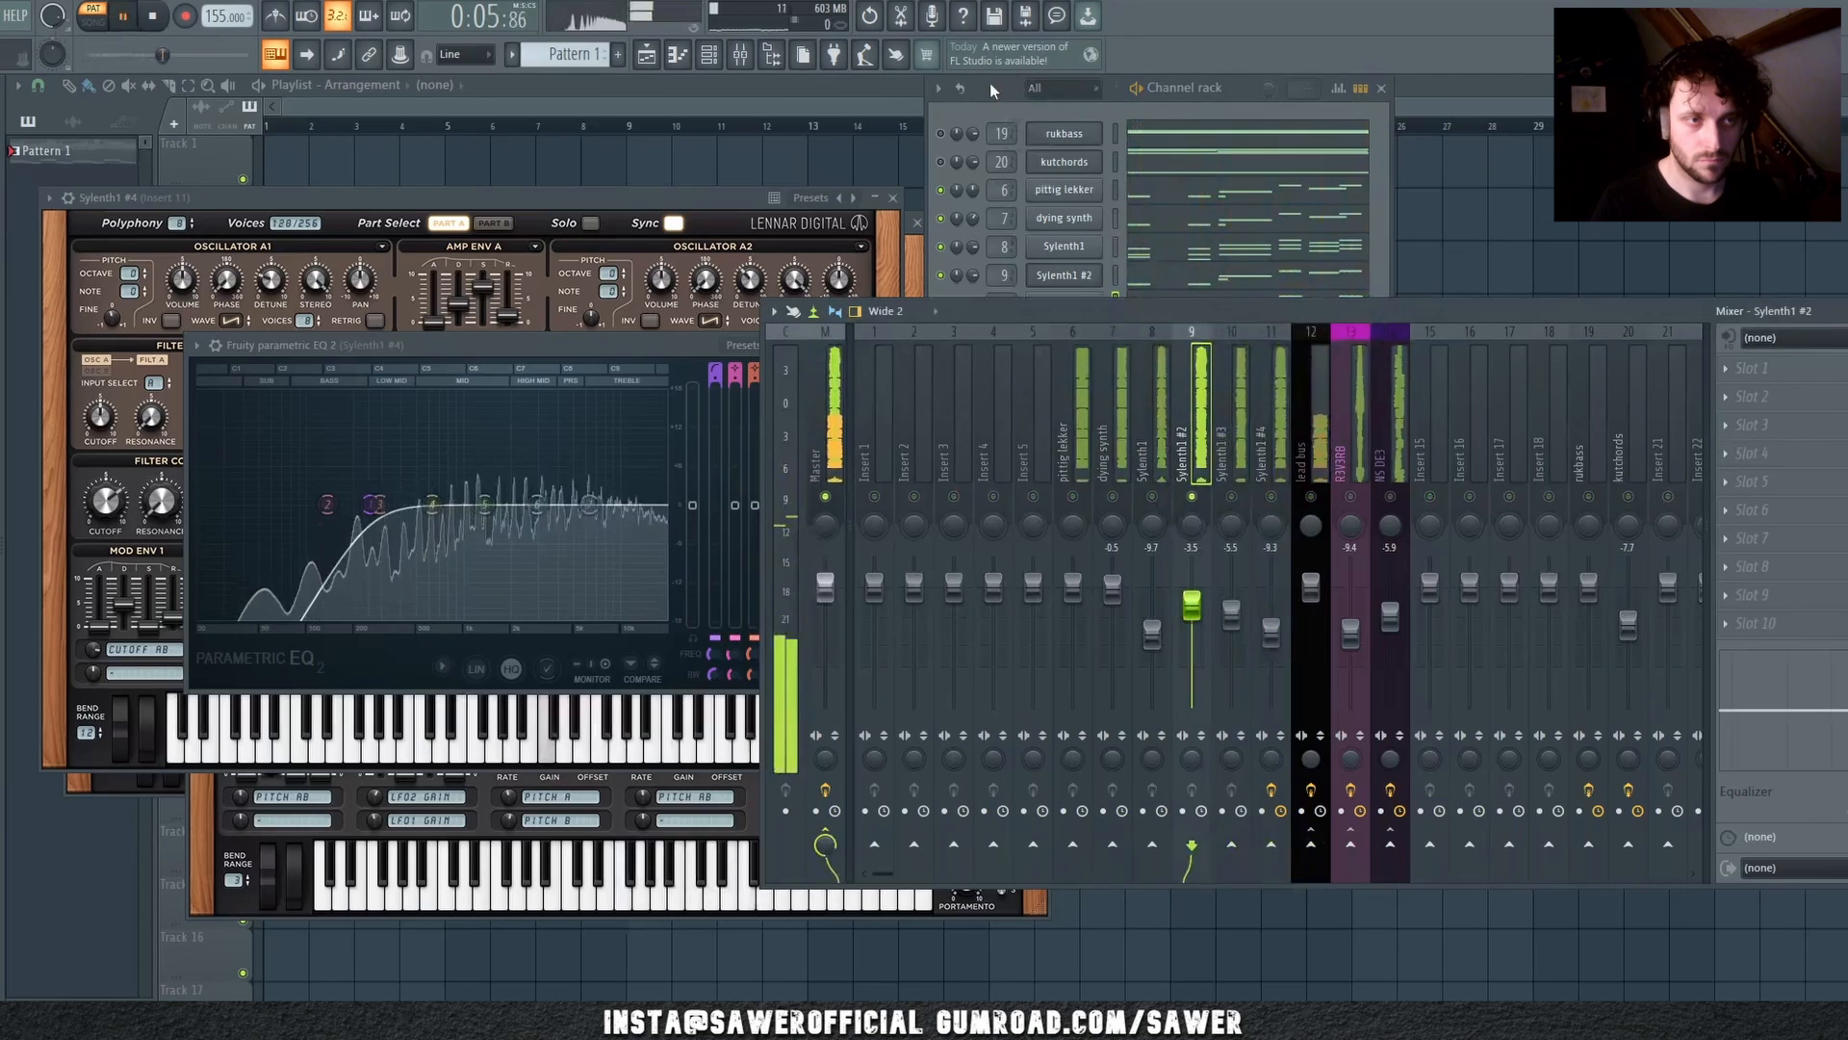
Step: Load the LD - Hanging Tree preset in Sylenth1 #2 during playback
left_click(1013, 316)
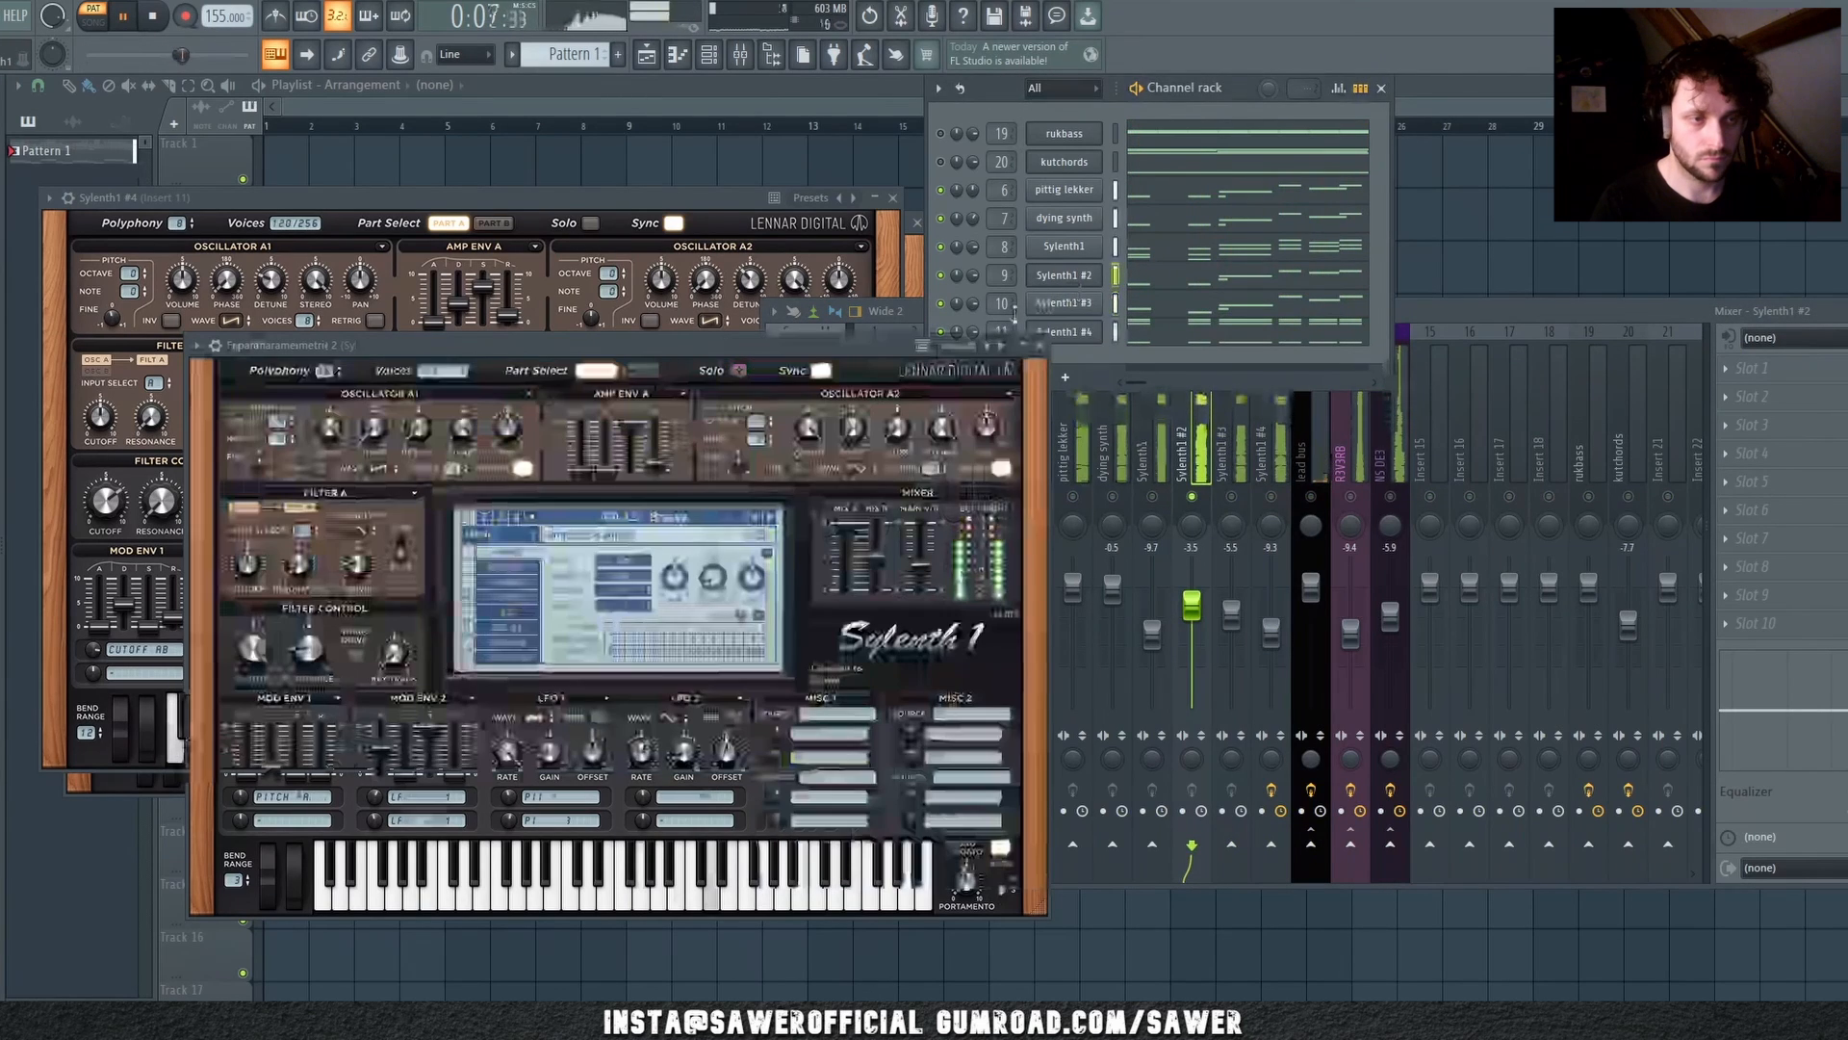
left_click(696, 515)
left_click(672, 24)
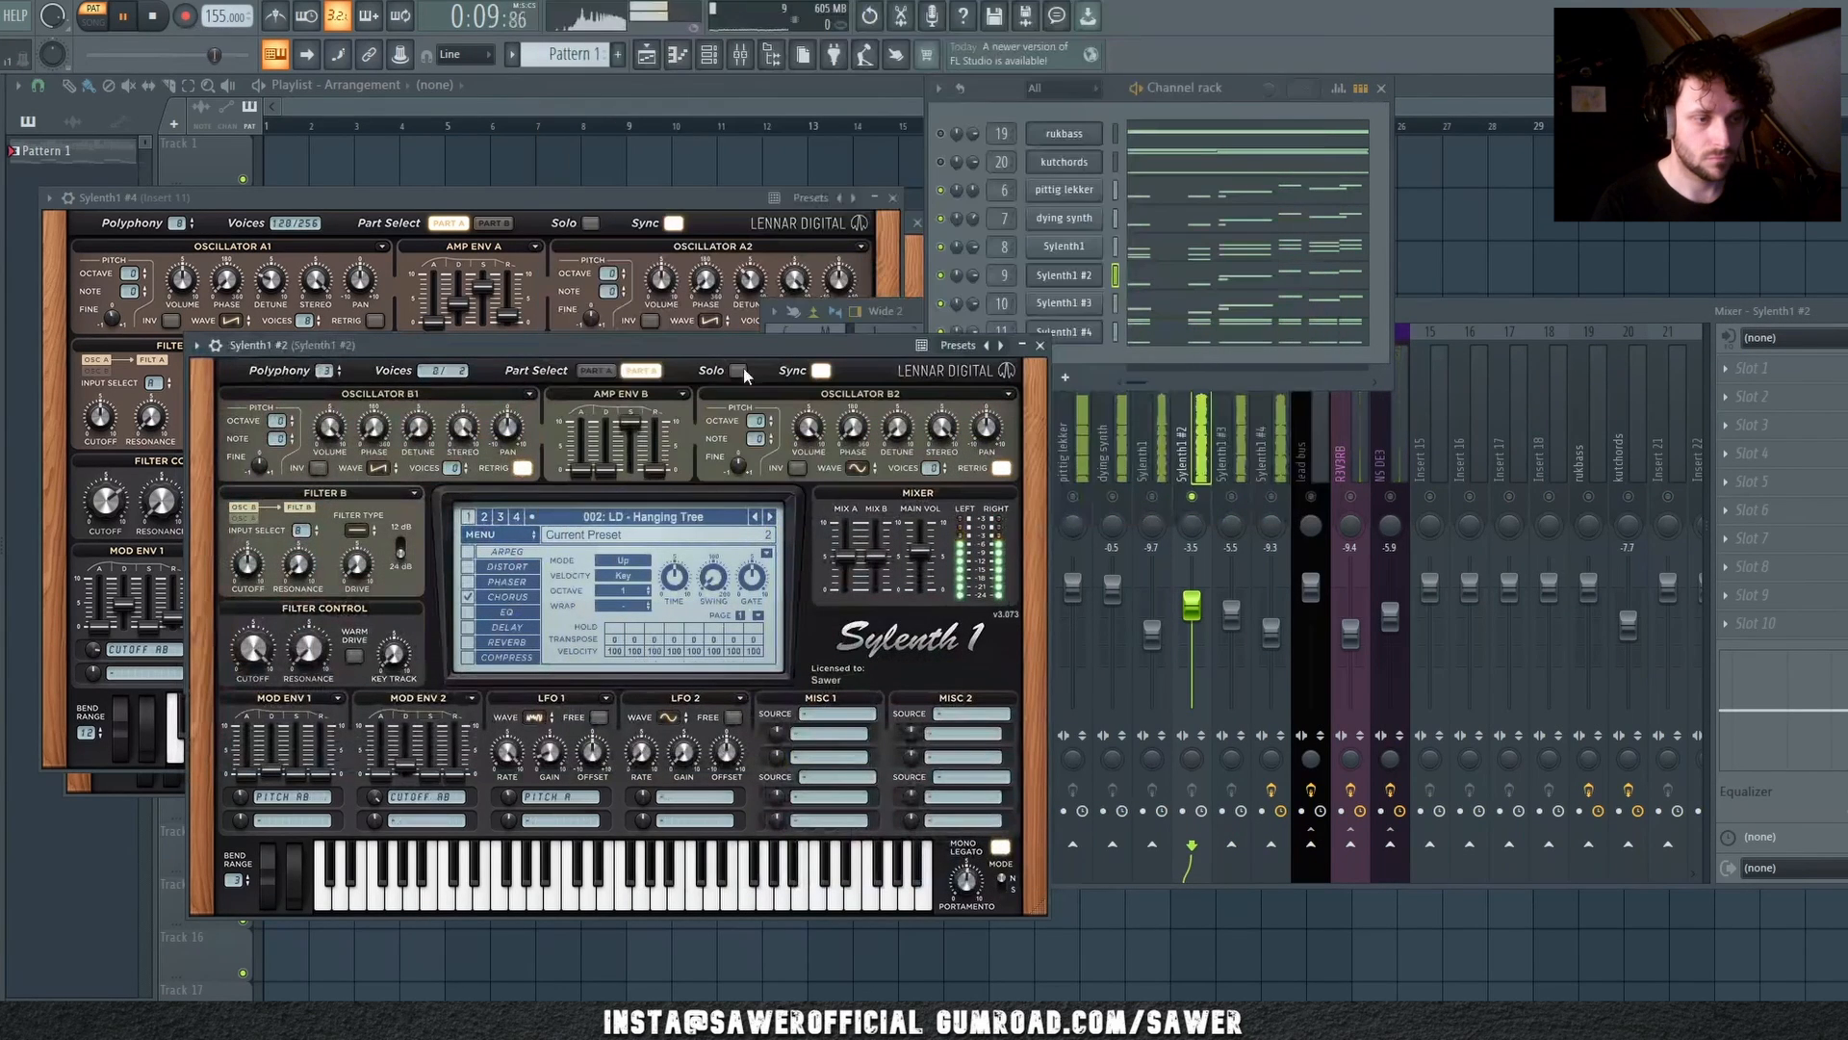
Step: Load the LD - Brassy preset in Sylenth1 #3 and switch its Mono Legato off
left_click(1064, 303)
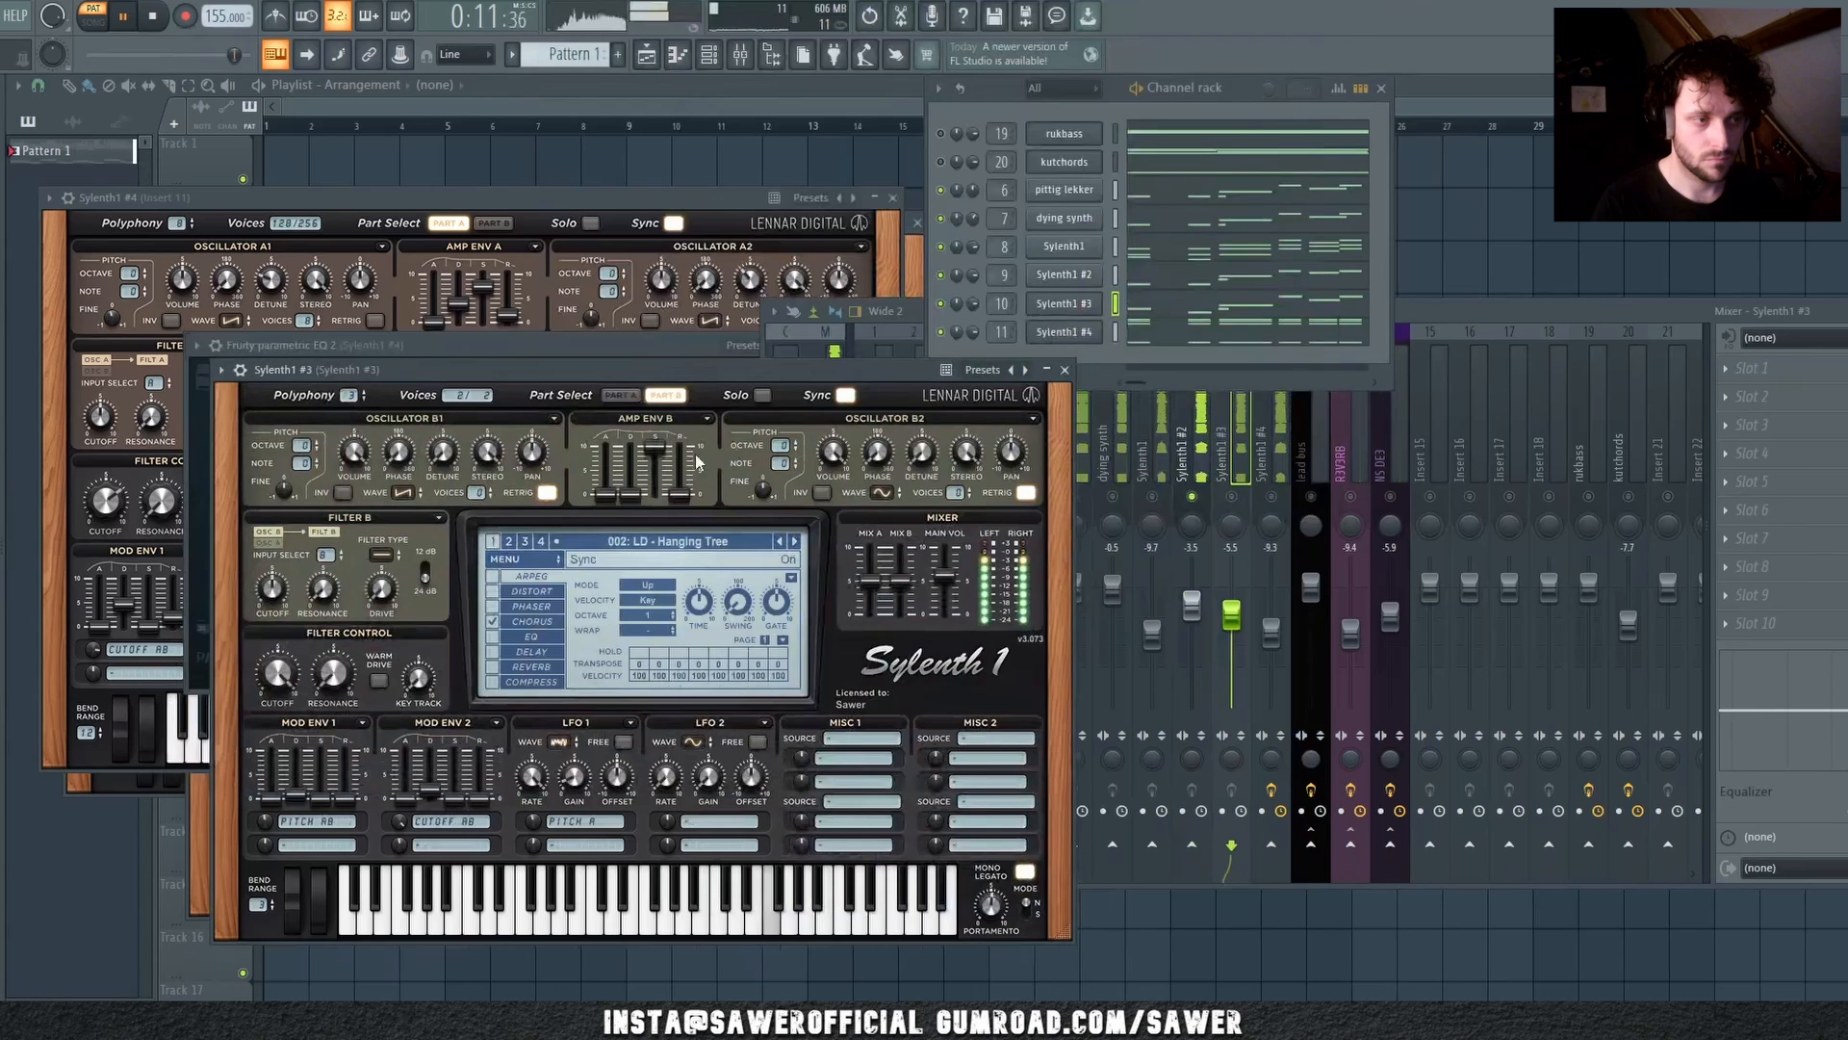
left_click(677, 544)
left_click(655, 491)
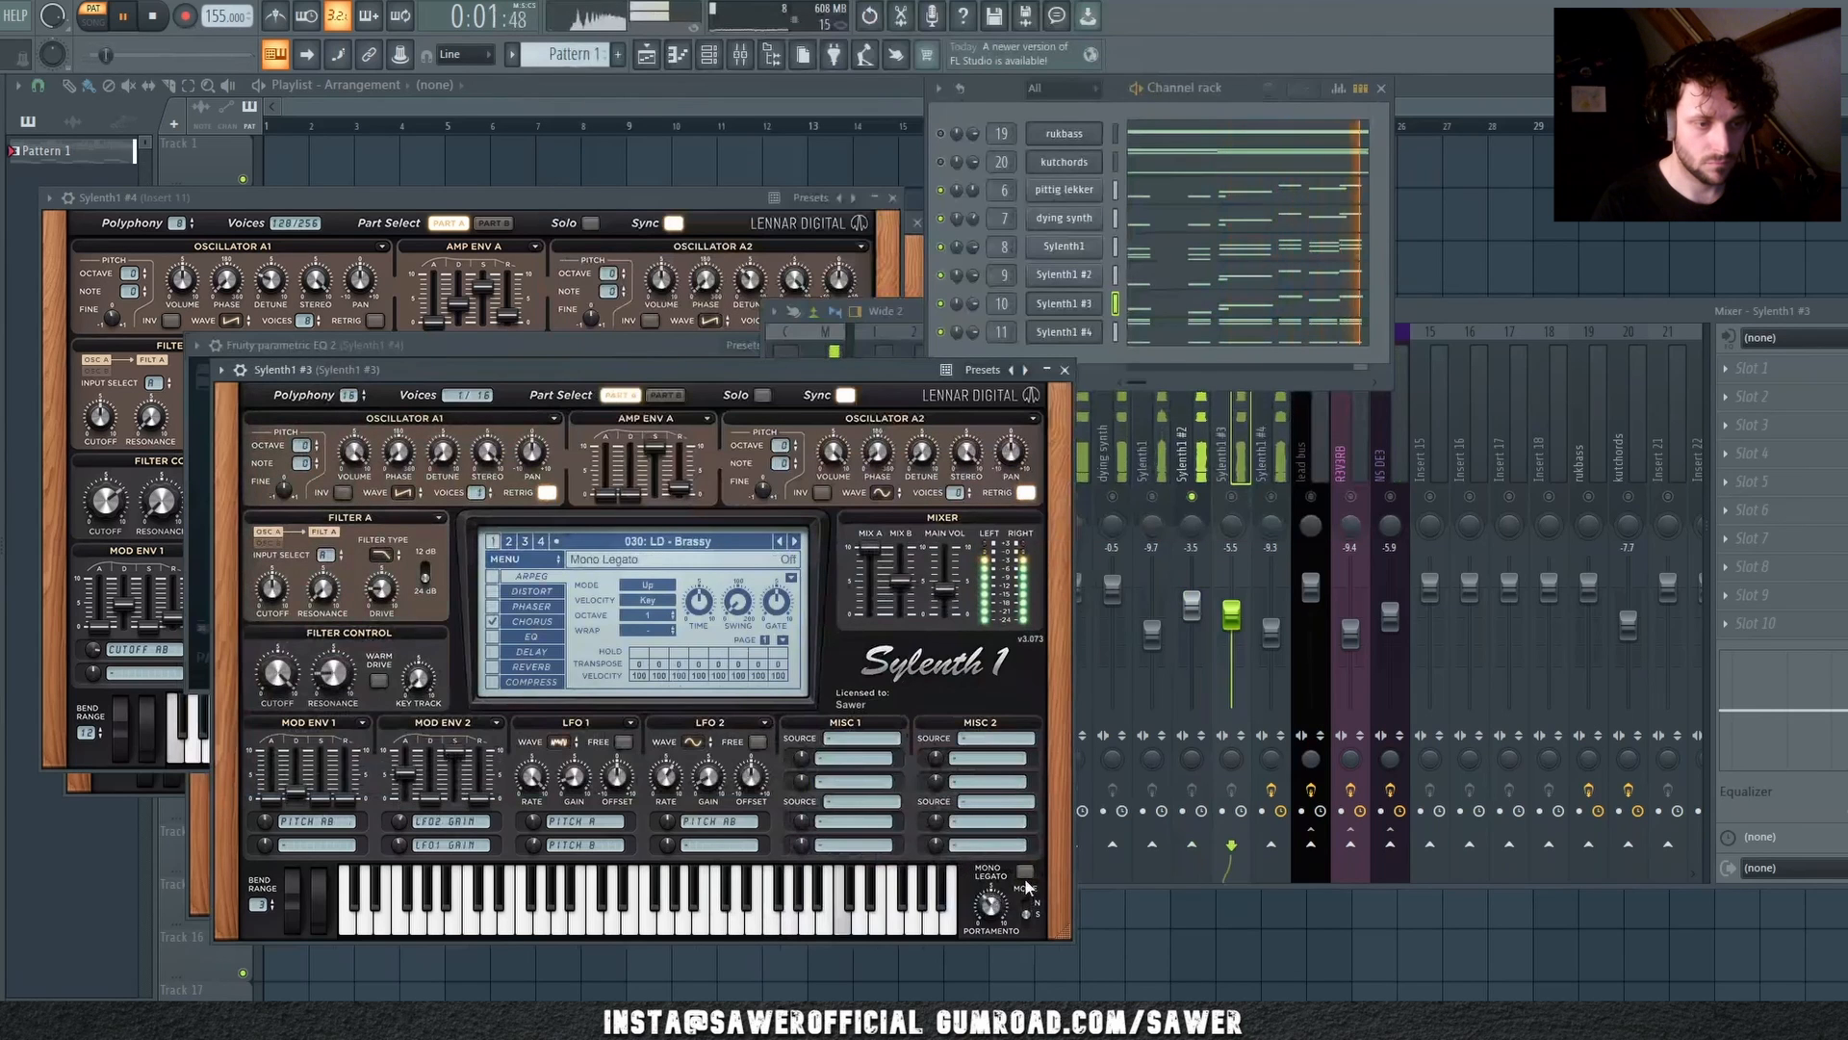
Step: Lower the mixer levels to -12.2 for Sylenth1, -10.0 for Sylenth1 #2 and -10.5 for Sylenth1 #3
left_click(1209, 517)
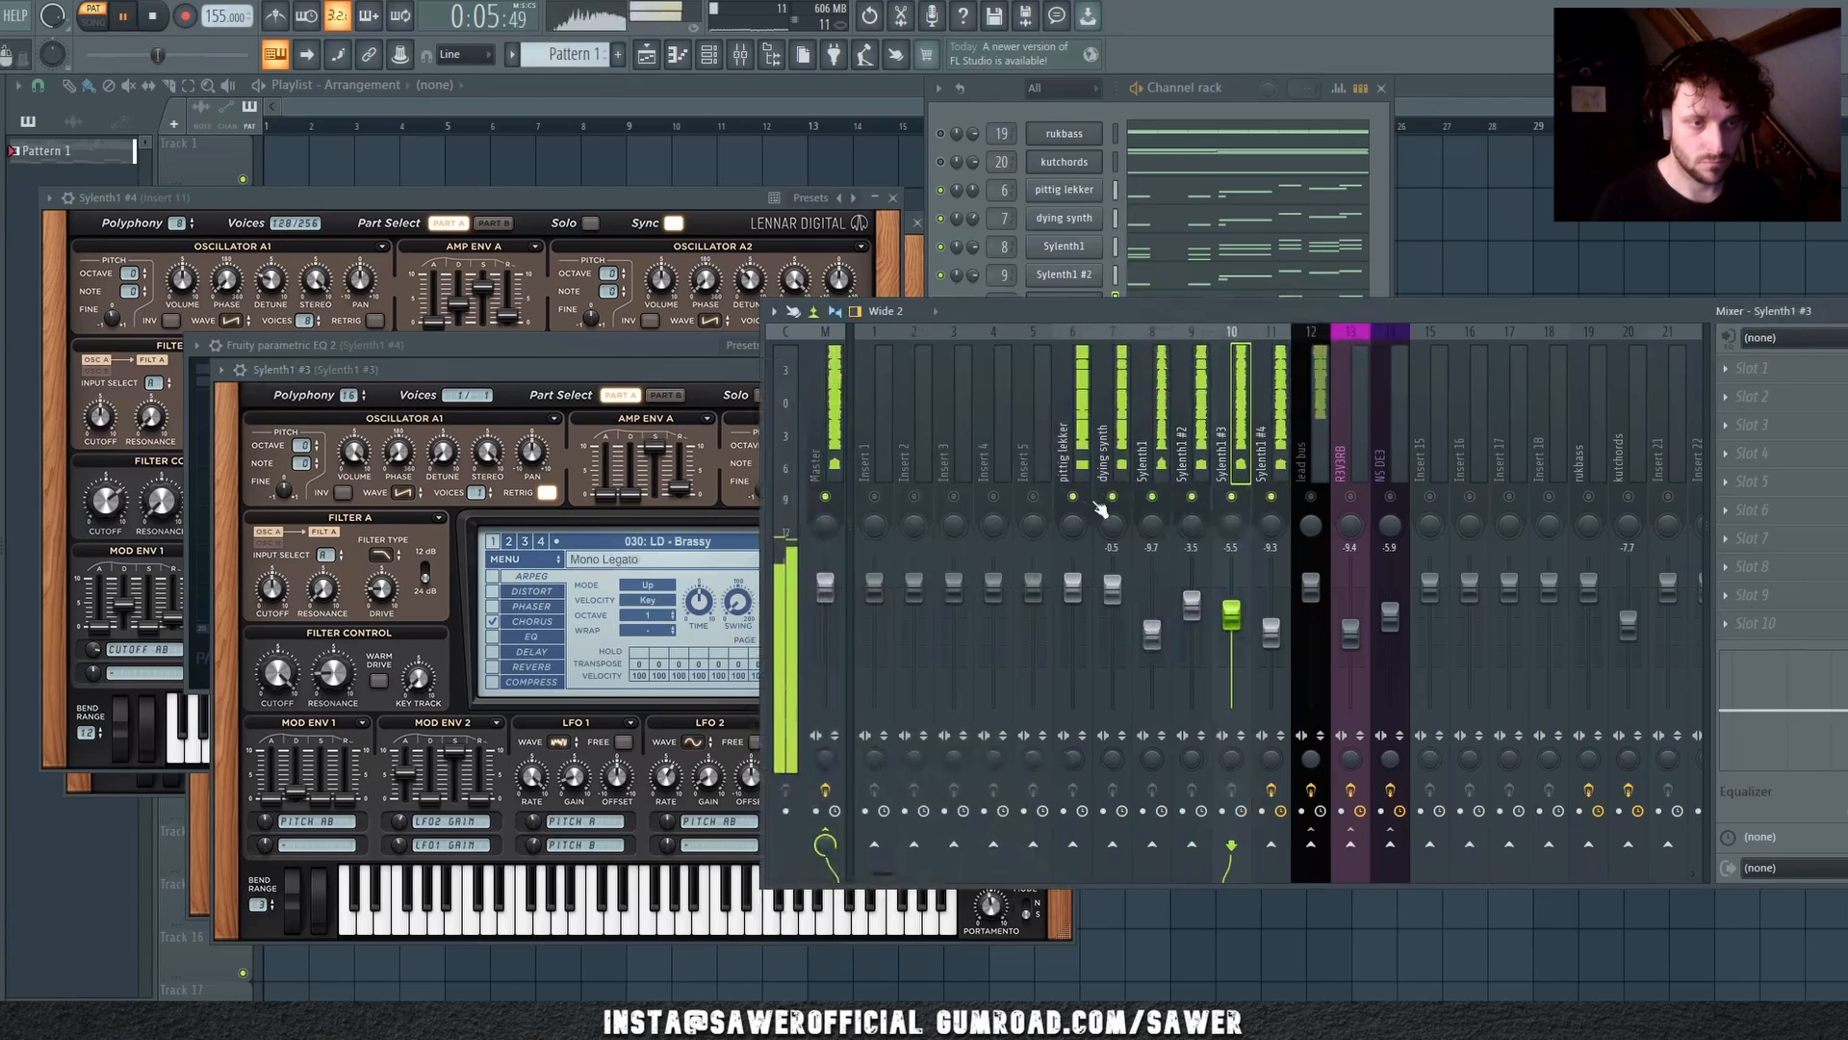
key("space")
left_click_drag(1194, 605, 1224, 627)
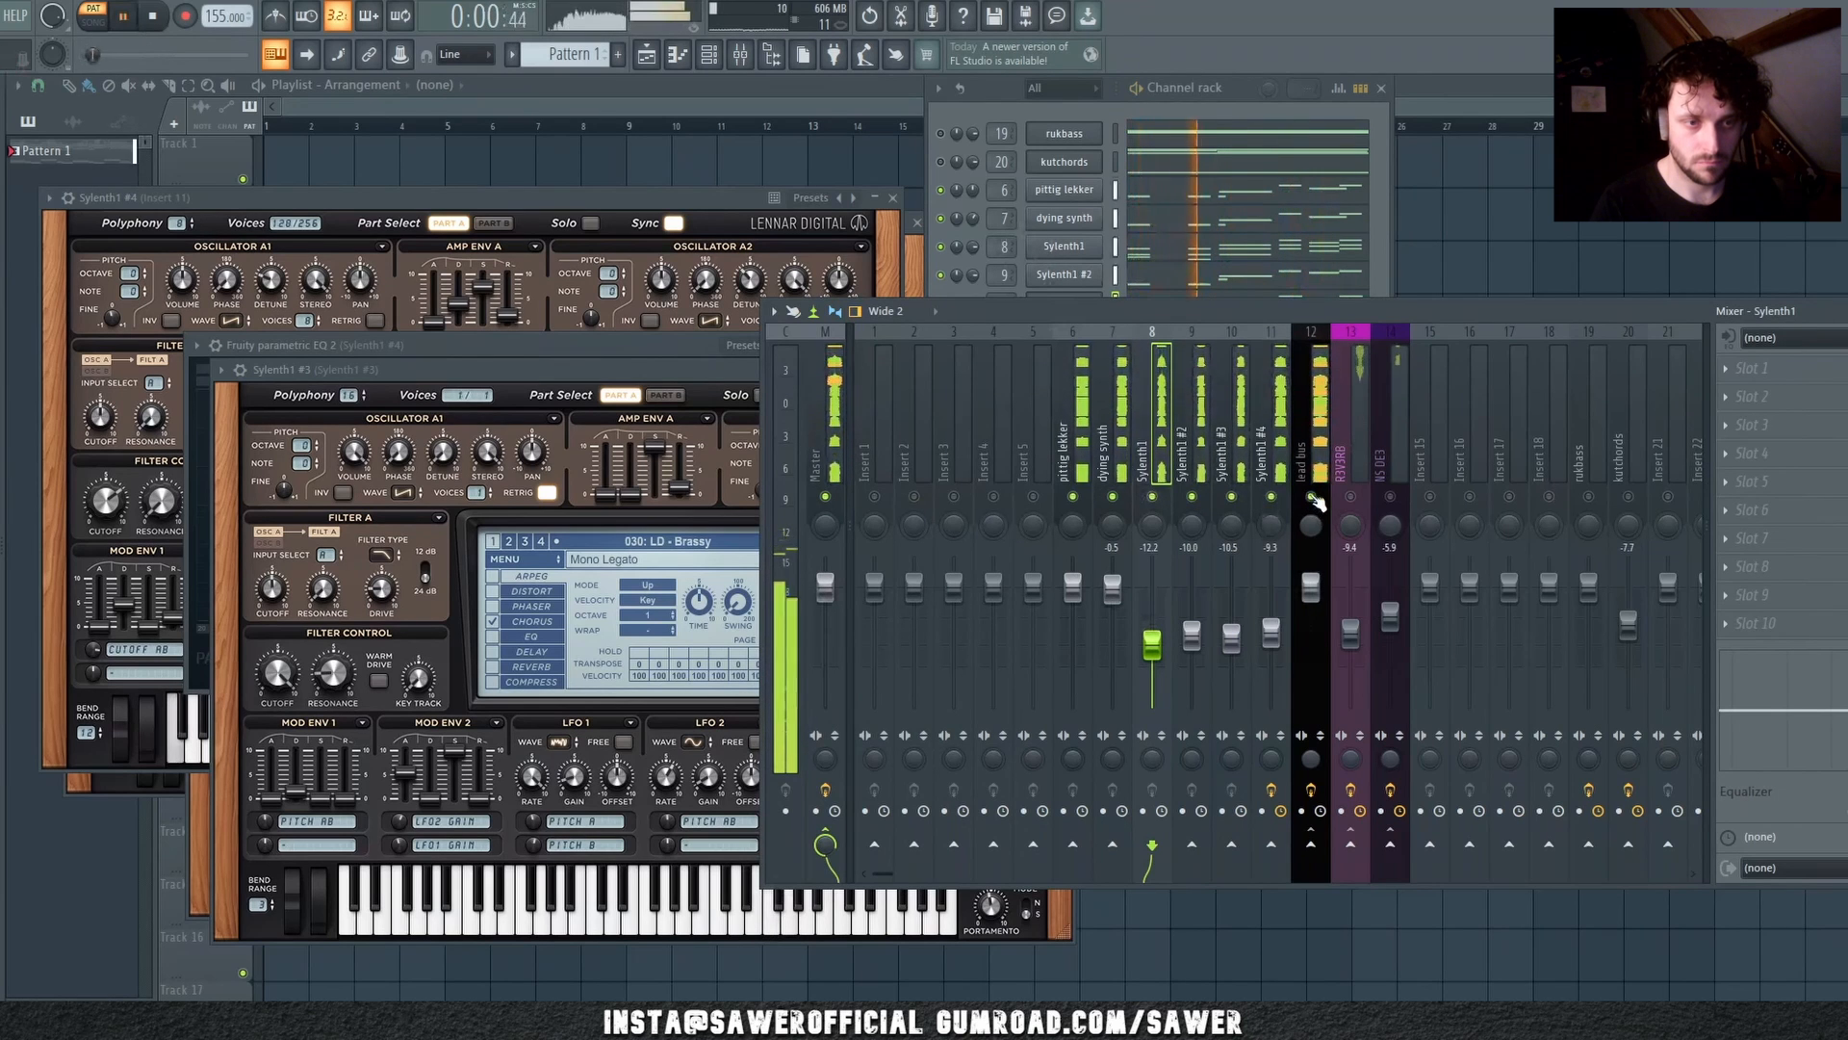
left_click(1075, 454)
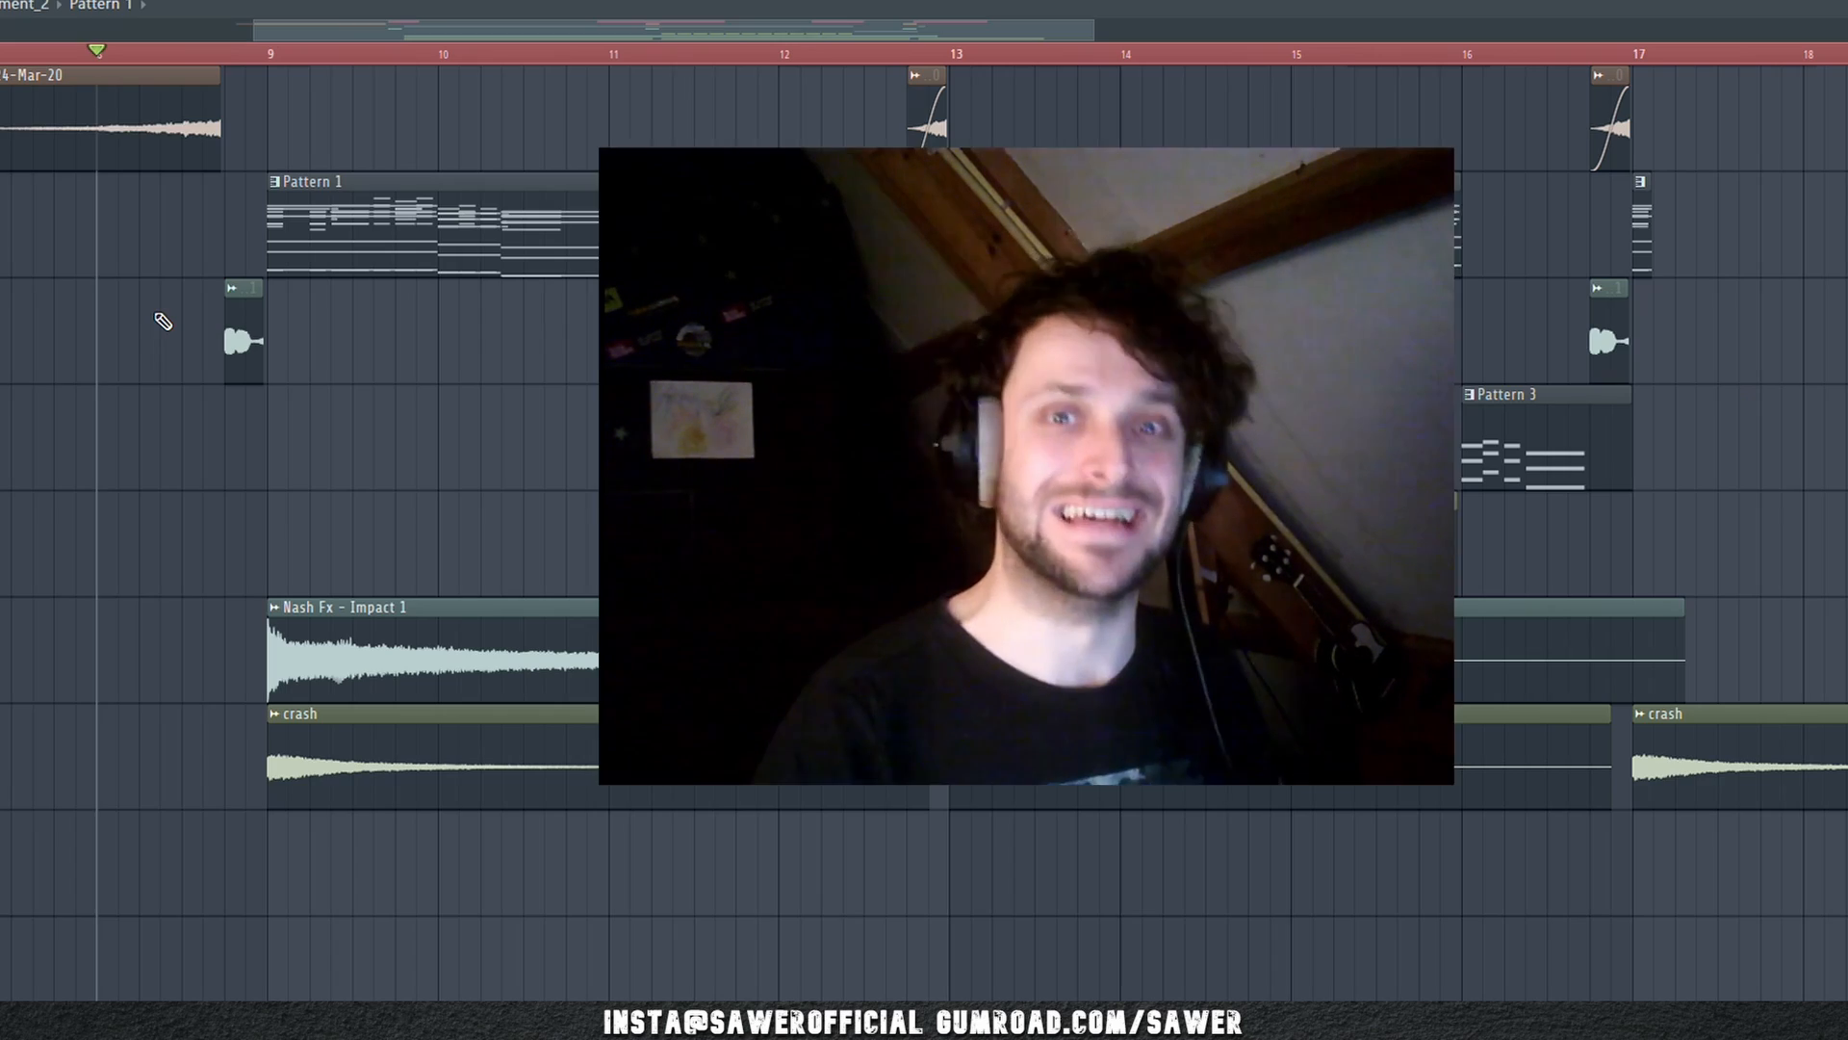
Step: Play back the arrangement from bar 8 into the Pattern 1 section with its impact and crash
key("space")
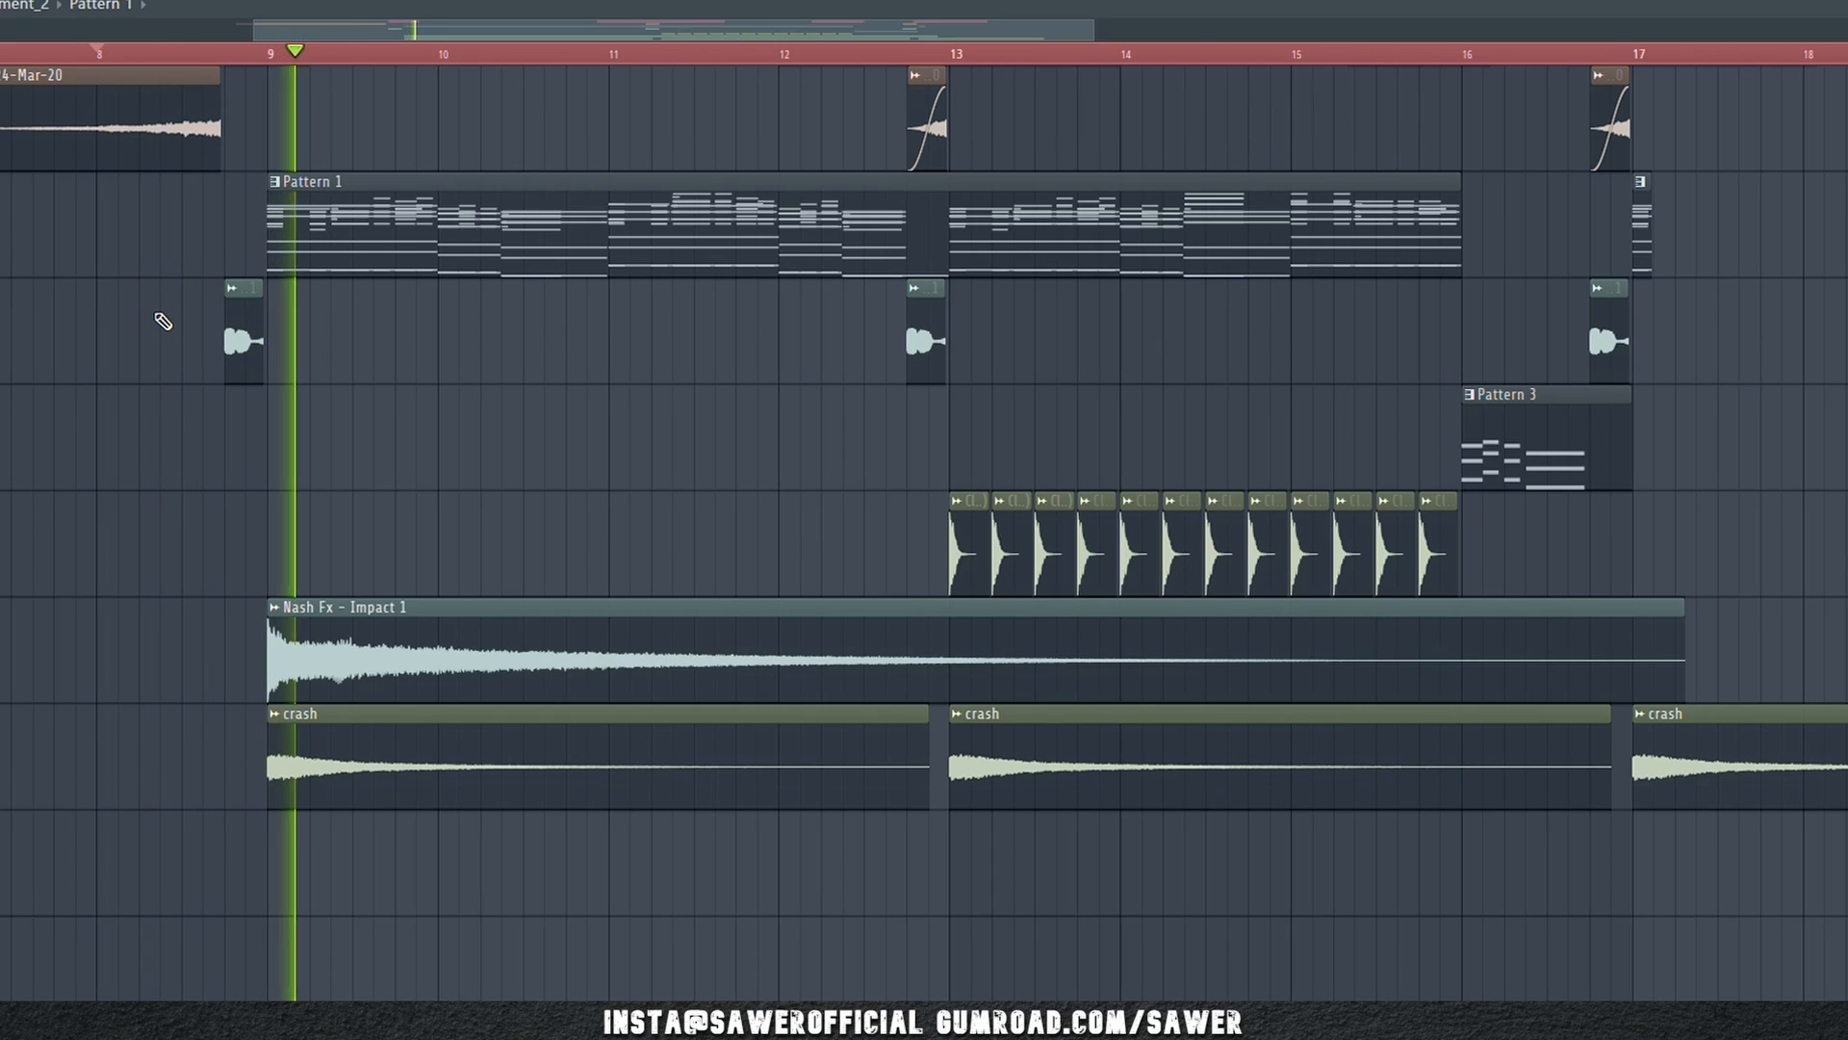
scroll(569, 437, "up", 1)
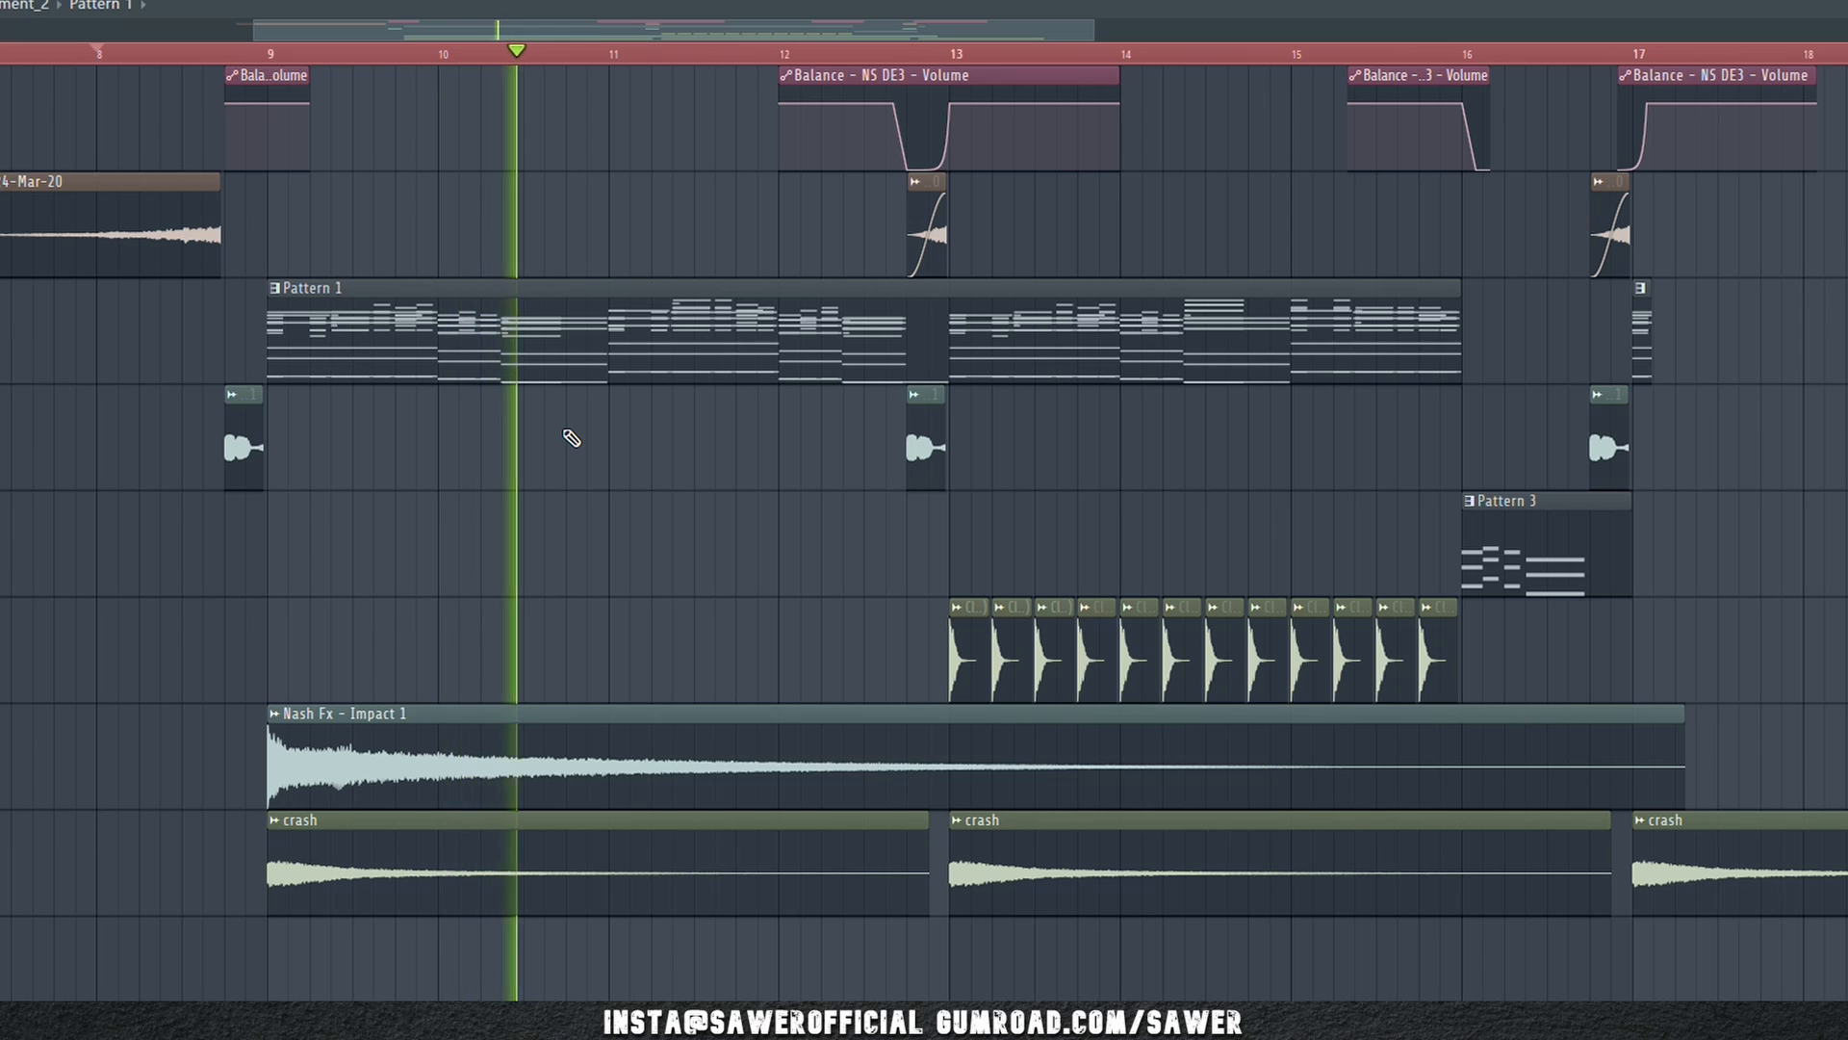